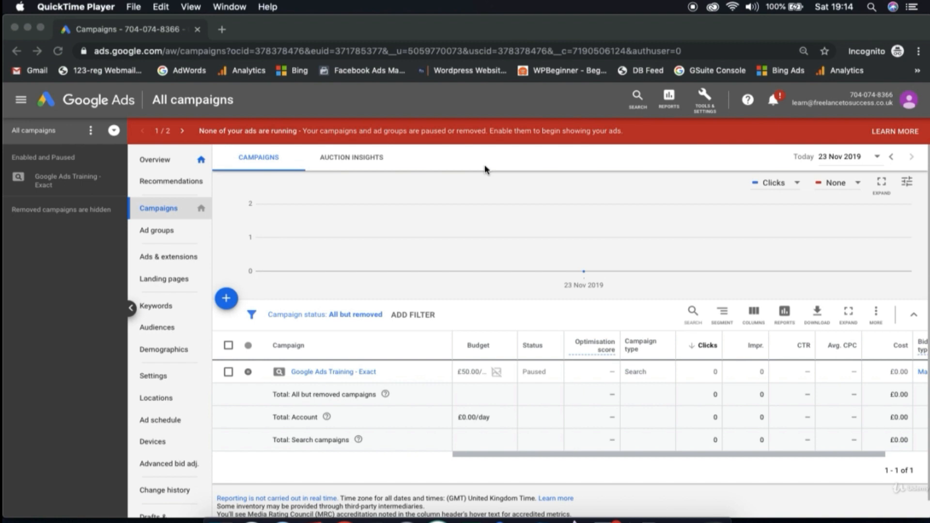
- Set the campaigns date range to 60 days up to yesterday
{"action": "left_click", "coordinate": [169, 212]}
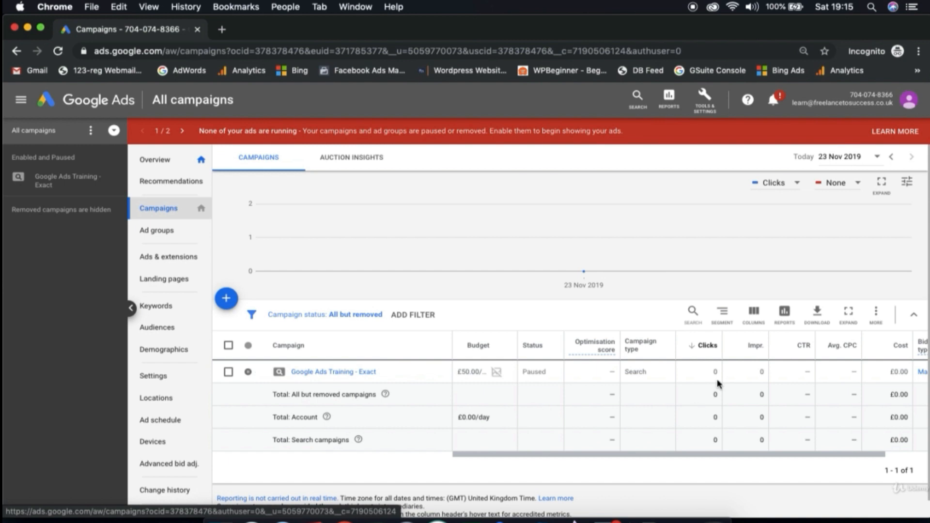
{"action": "left_click", "coordinate": [873, 157]}
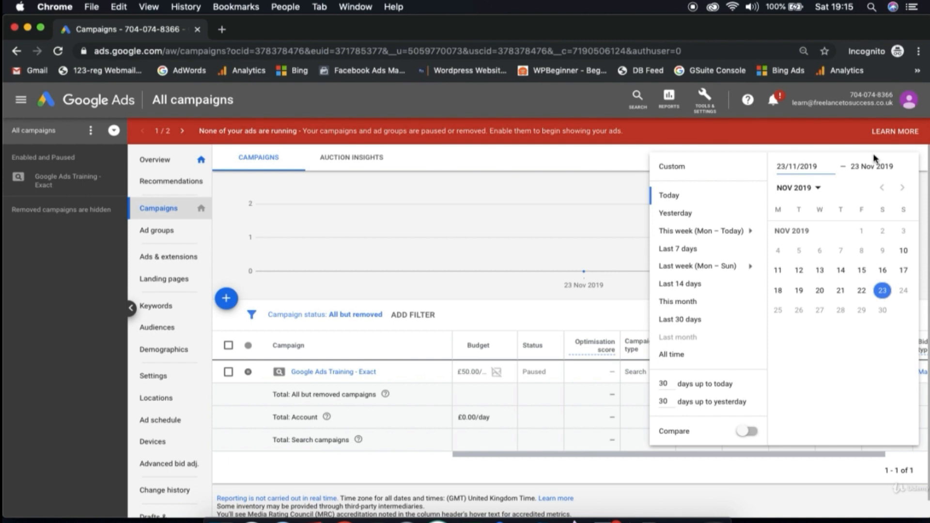
{"action": "double_click", "coordinate": [666, 400]}
{"action": "type", "text": "60"}
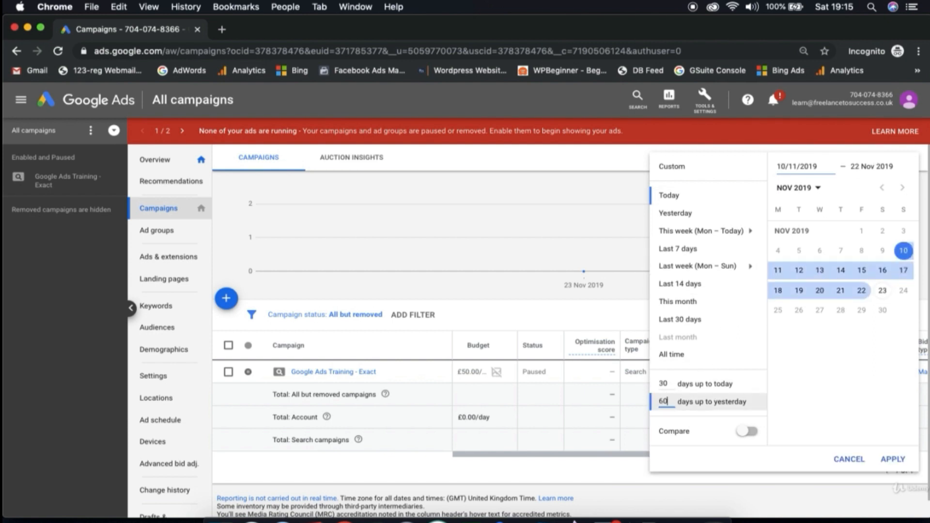
{"action": "left_click", "coordinate": [890, 464]}
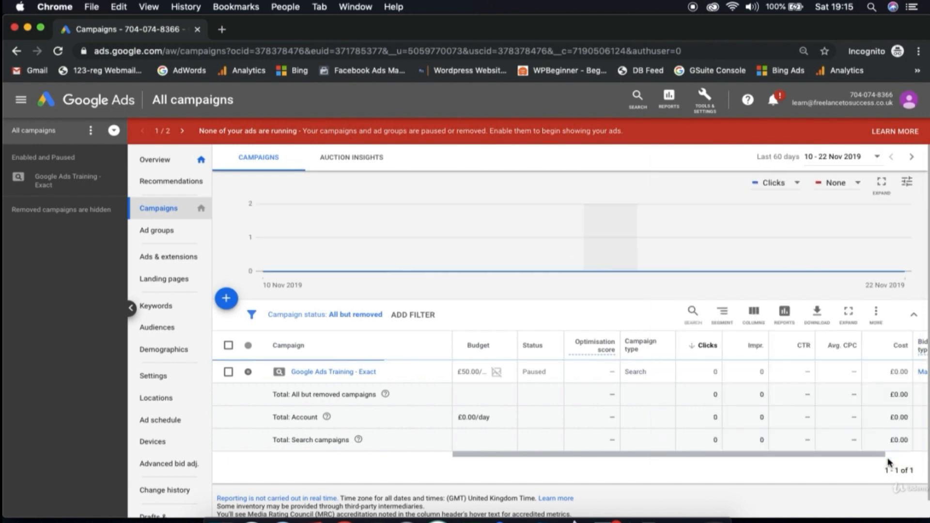
- Download the campaigns table as an Excel .csv report segmented by Day and Device
{"action": "left_click", "coordinate": [819, 318]}
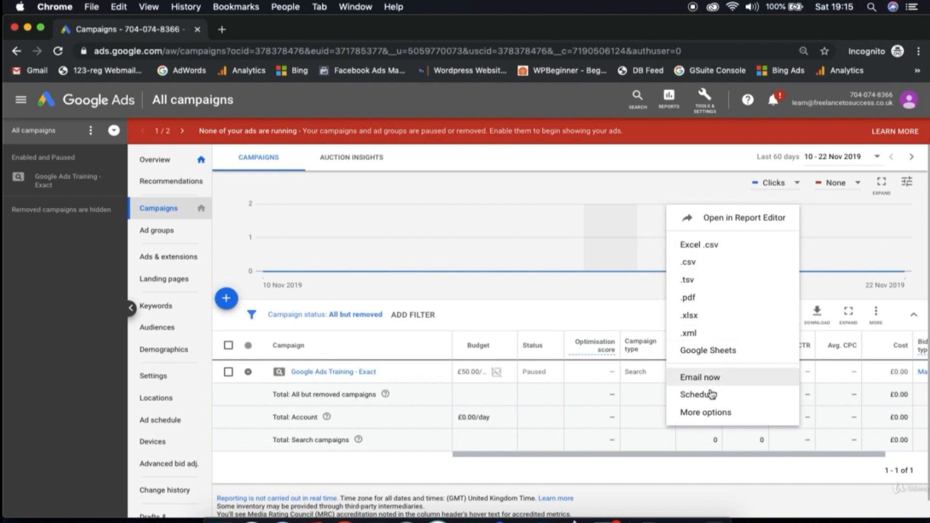
{"action": "left_click", "coordinate": [713, 414]}
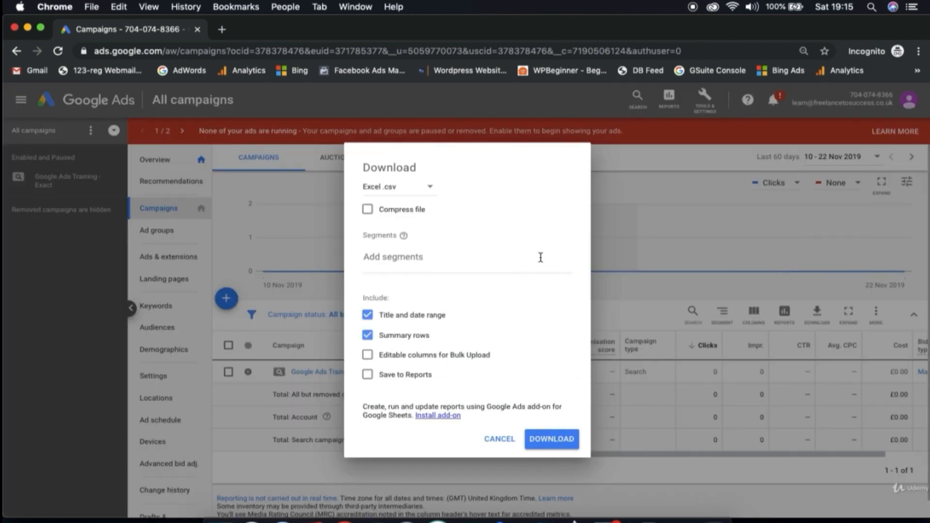
{"action": "left_click", "coordinate": [486, 258]}
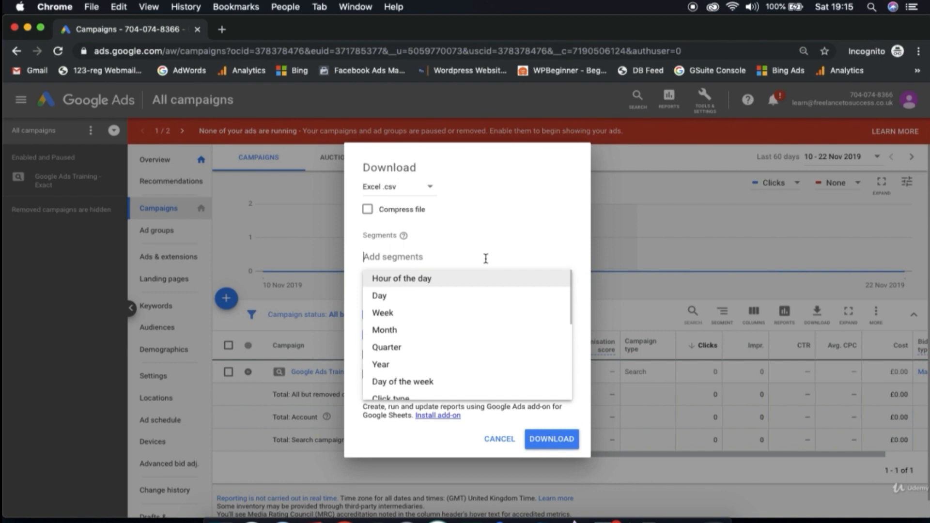
{"action": "left_click", "coordinate": [449, 298]}
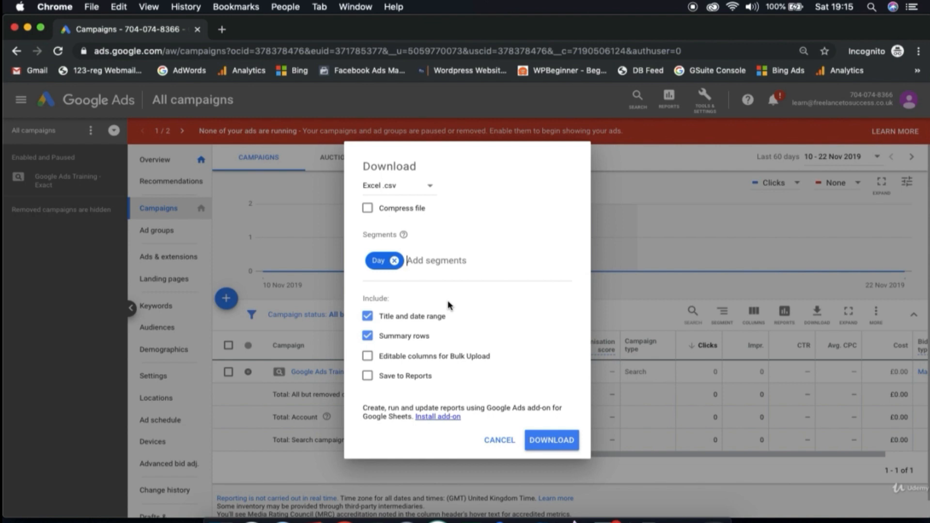
{"action": "type", "text": "devi"}
{"action": "left_click", "coordinate": [449, 287]}
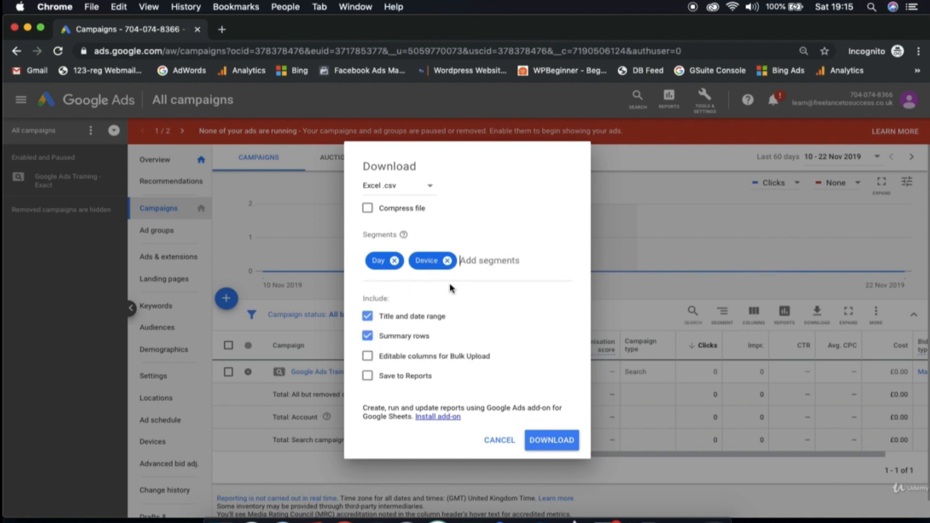
{"action": "left_click", "coordinate": [426, 192]}
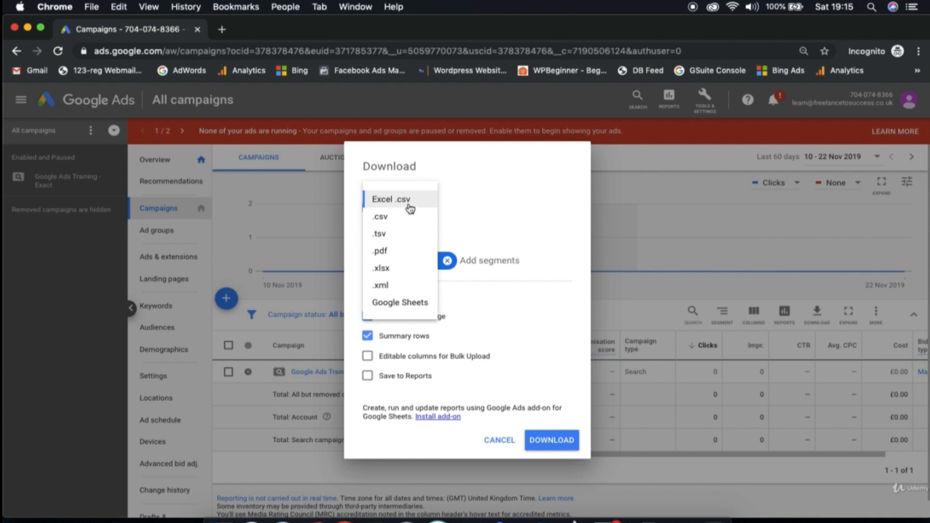
{"action": "left_click", "coordinate": [472, 200]}
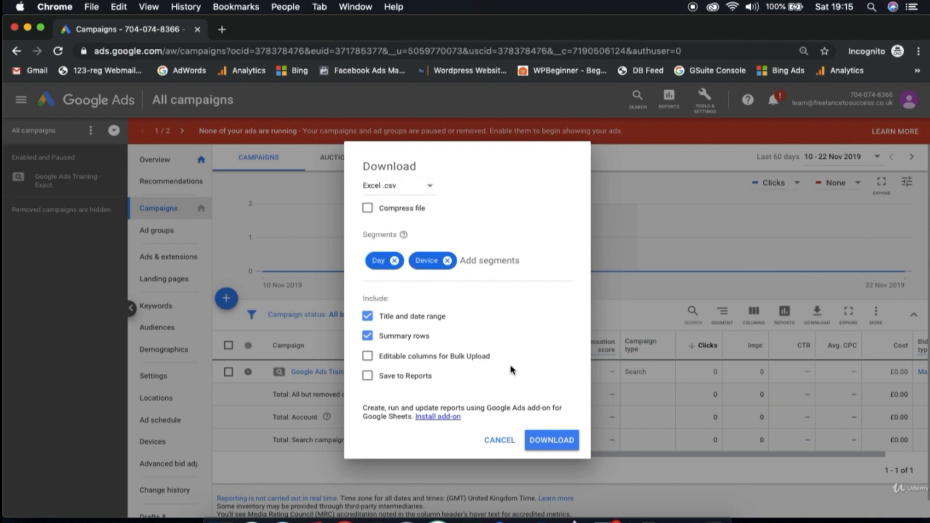
{"action": "left_click", "coordinate": [553, 440]}
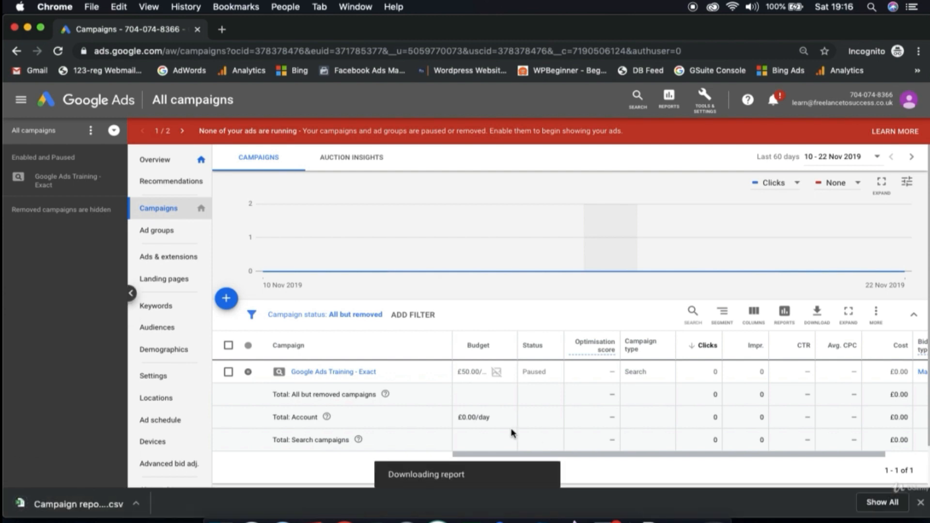
- Open the downloaded report in Excel, close that workbook and maximise the Campaign report workbook behind it
{"action": "left_click", "coordinate": [95, 504]}
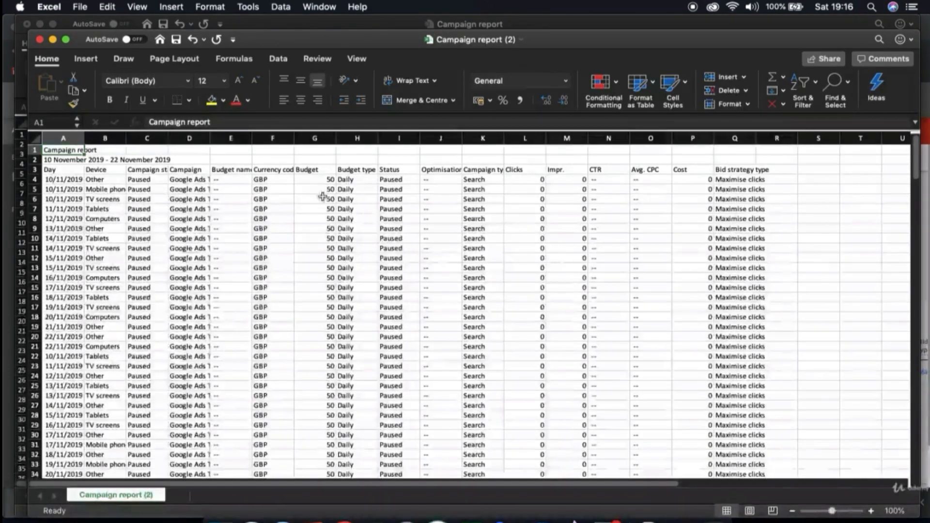
{"action": "left_click", "coordinate": [40, 39]}
{"action": "double_click", "coordinate": [293, 30]}
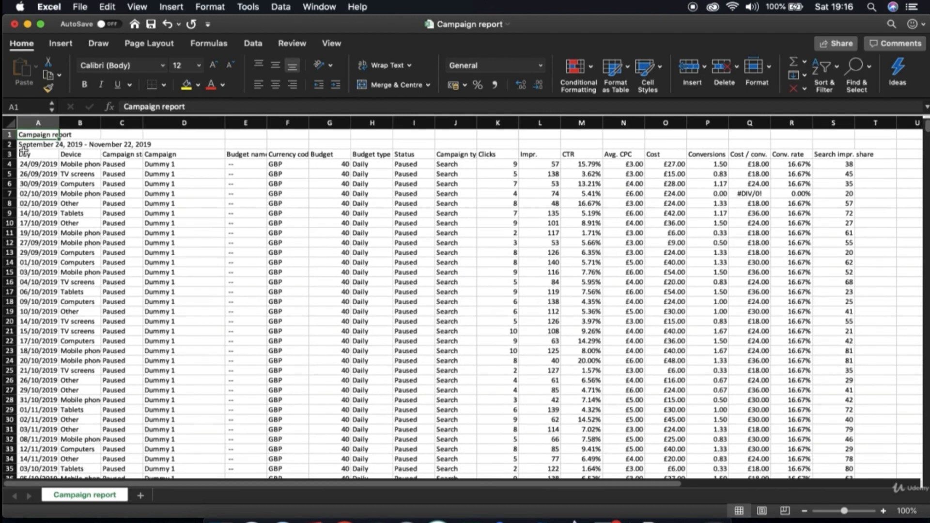
- Delete rows 1 and 2 with the report title and date range from the Campaign report sheet
{"action": "left_click", "coordinate": [9, 135]}
{"action": "left_click_drag", "start_coordinate": [9, 134], "coordinate": [10, 146]}
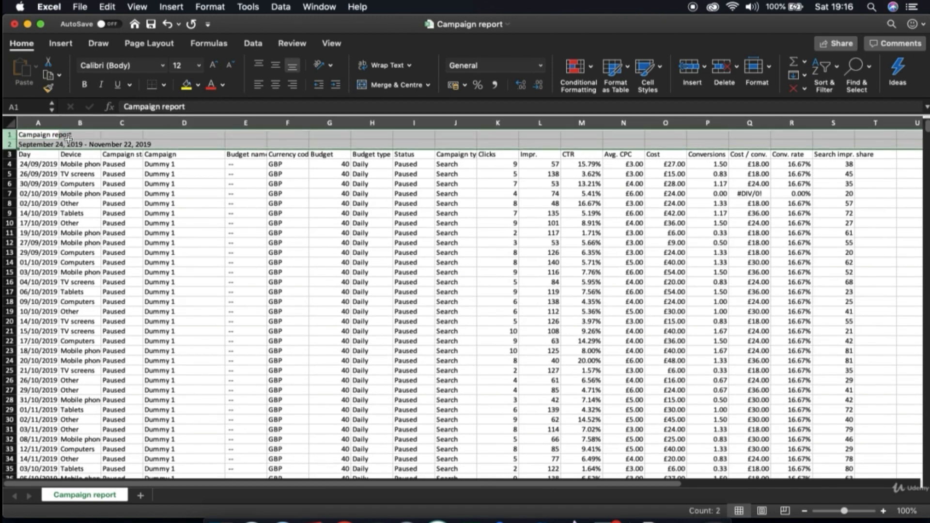
{"action": "right_click", "coordinate": [15, 137]}
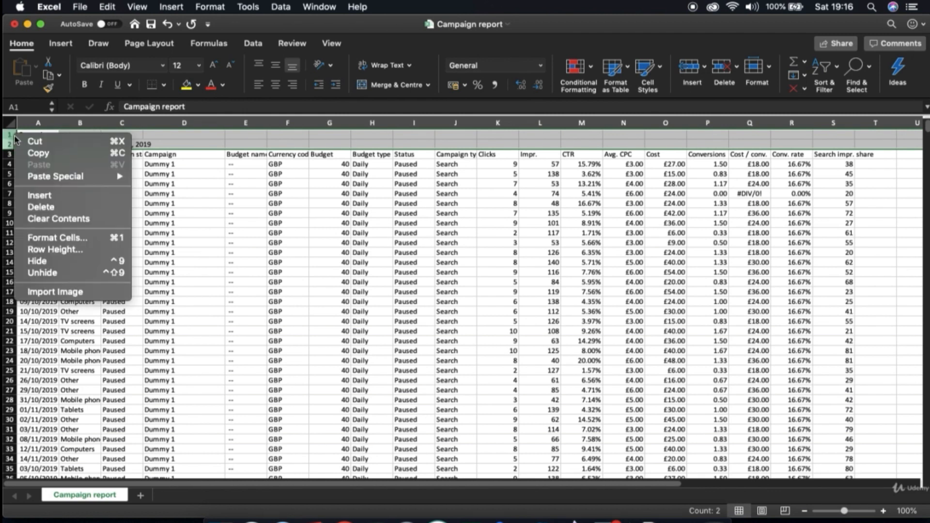
{"action": "left_click", "coordinate": [56, 208]}
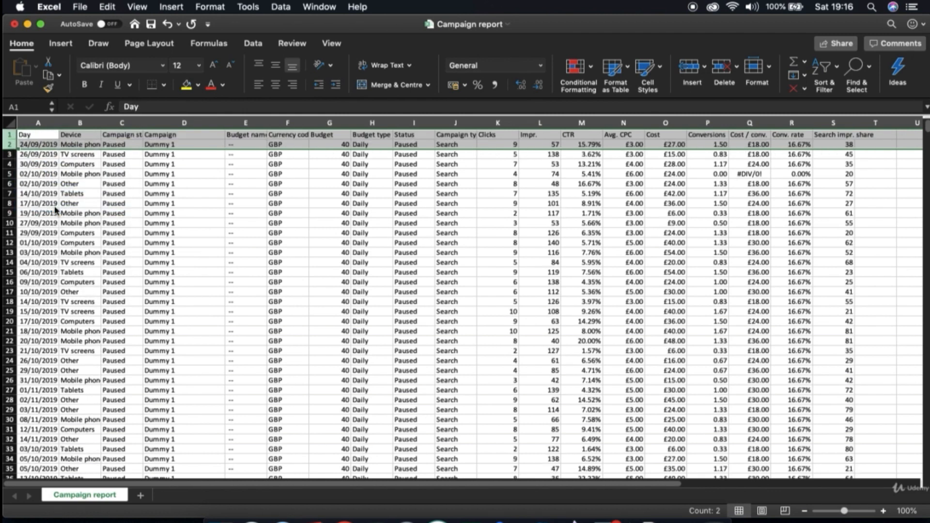
- Examine the last rows of the campaign data and the area below them, and return to the header row
{"action": "left_click", "coordinate": [107, 174]}
{"action": "key", "text": "super+Down"}
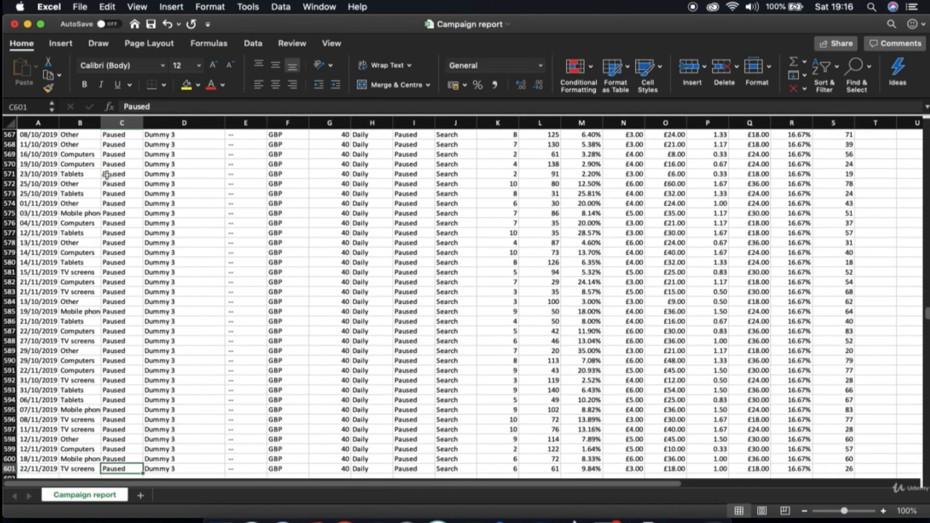
{"action": "key", "text": "Down"}
{"action": "key", "text": "Left"}
{"action": "key", "text": "Right"}
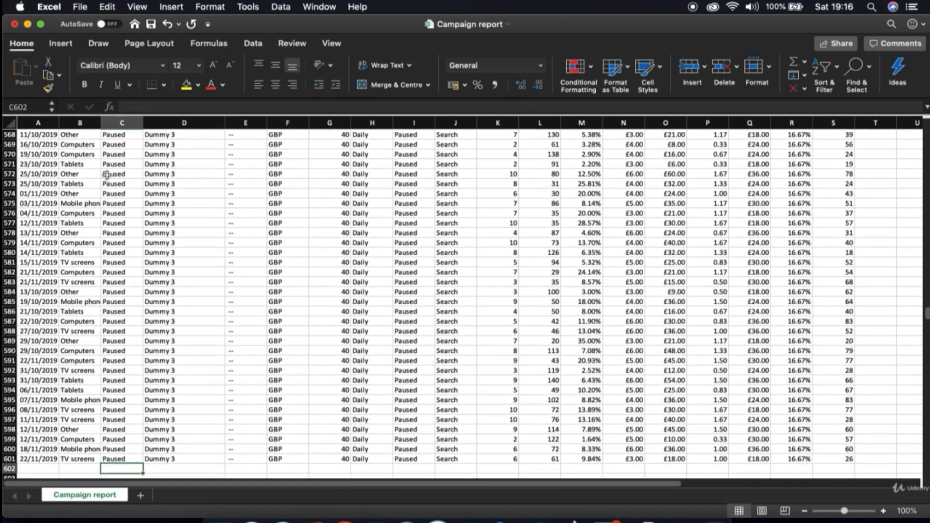
{"action": "key", "text": "Right"}
{"action": "scroll", "coordinate": [125, 185], "scroll_direction": "down", "scroll_amount": 5}
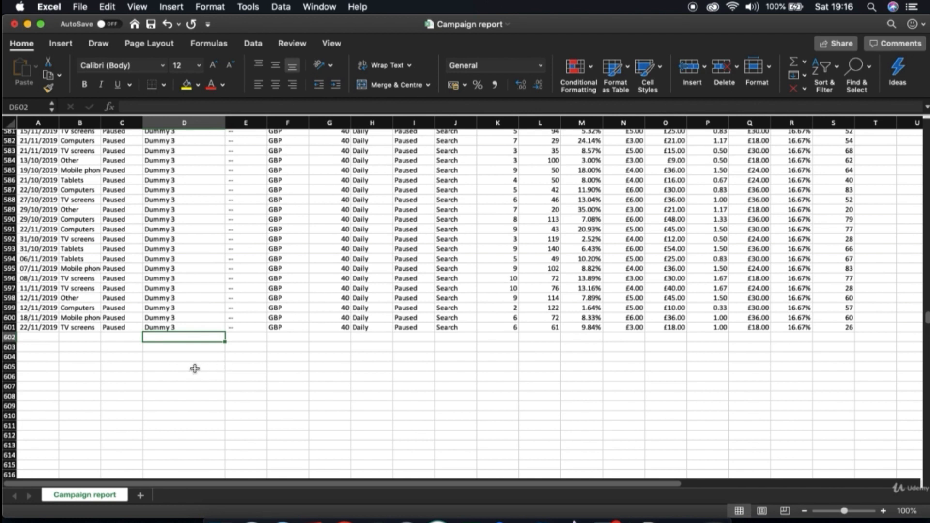
{"action": "left_click", "coordinate": [174, 277]}
{"action": "key", "text": "Down"}
{"action": "key", "text": "Down"}
{"action": "key", "text": "Down"}
{"action": "key", "text": "Down"}
{"action": "key", "text": "Down"}
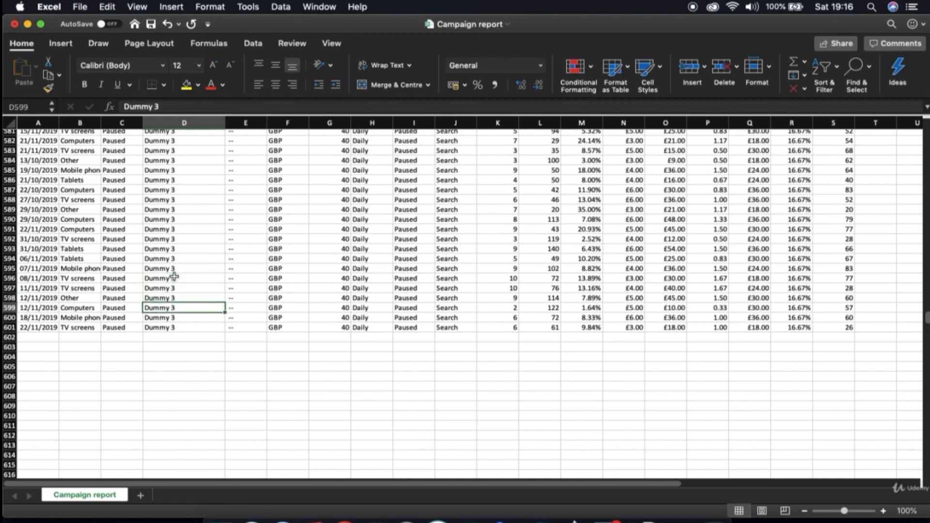
{"action": "key", "text": "super+Up"}
{"action": "key", "text": "Down"}
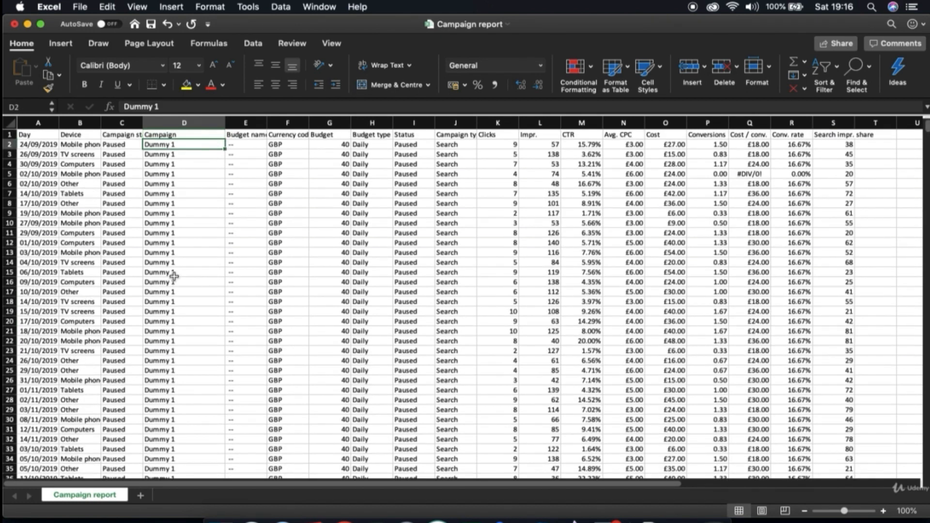
{"action": "key", "text": "super+Down"}
{"action": "key", "text": "super+Up"}
{"action": "key", "text": "Down"}
{"action": "key", "text": "super+Down"}
{"action": "key", "text": "Down"}
{"action": "key", "text": "Down"}
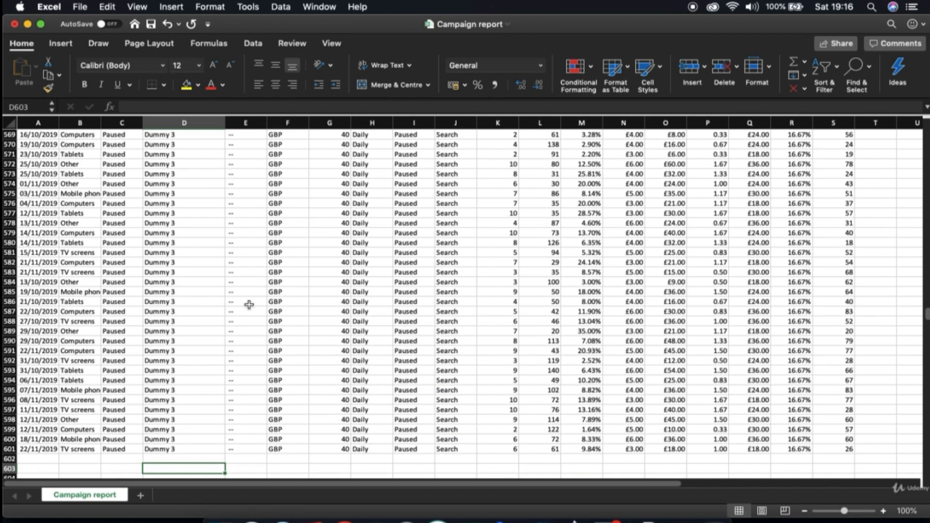
{"action": "scroll", "coordinate": [253, 307], "scroll_direction": "down", "scroll_amount": 3}
{"action": "left_click", "coordinate": [186, 301]}
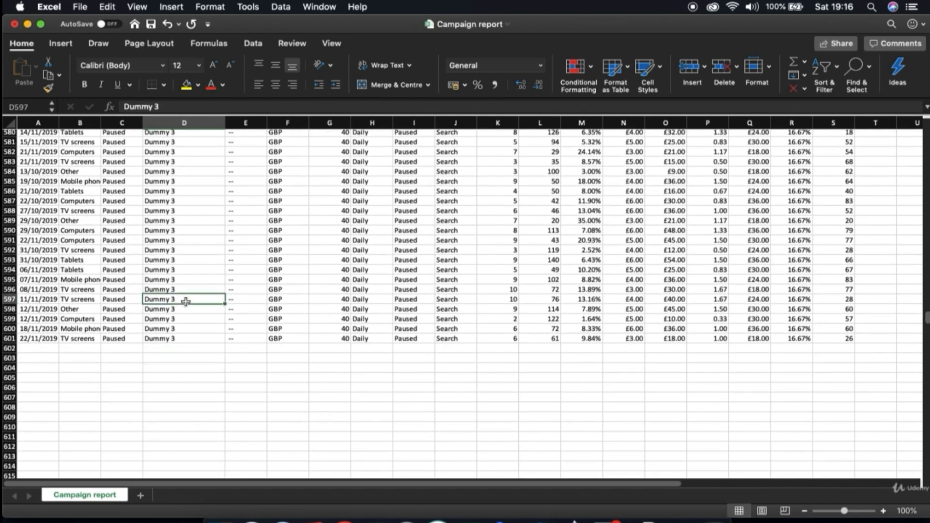
{"action": "key", "text": "super+Up"}
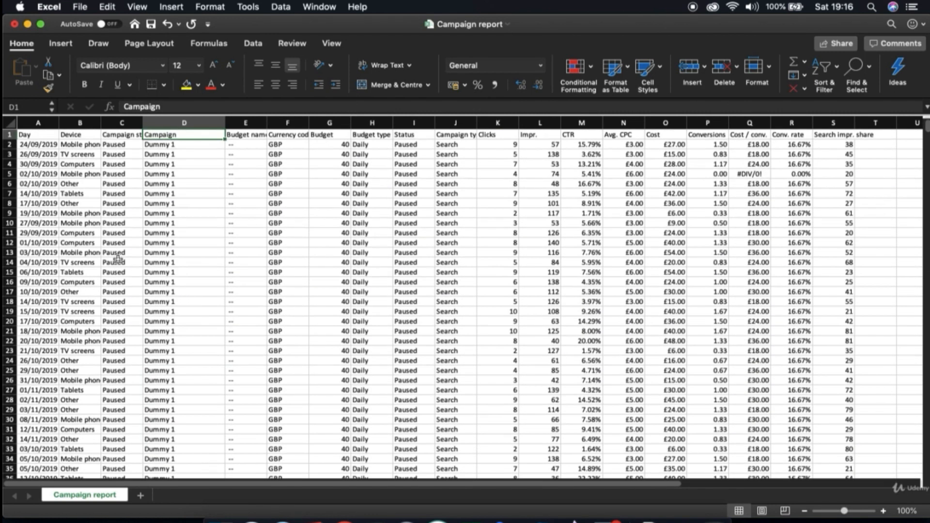
- Insert two blank columns before the Day column
{"action": "left_click", "coordinate": [39, 136]}
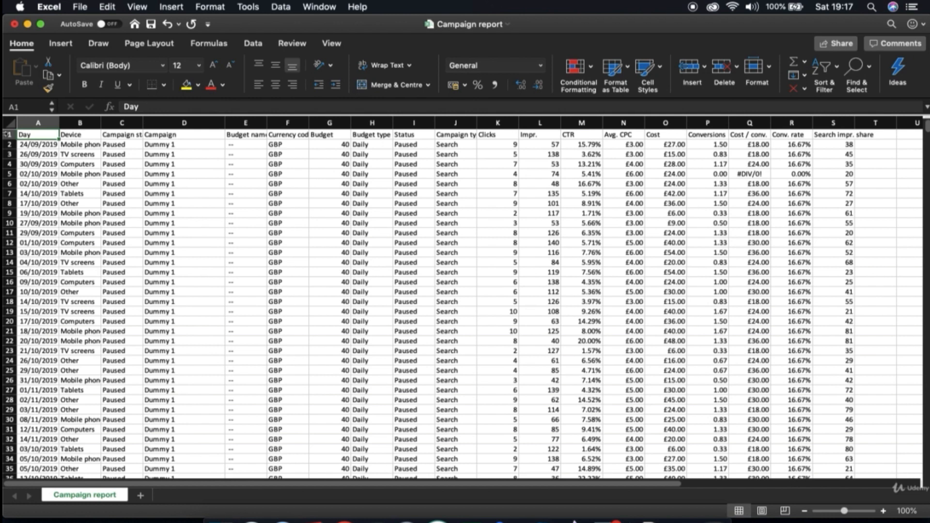
{"action": "left_click", "coordinate": [49, 124]}
{"action": "left_click_drag", "start_coordinate": [49, 123], "coordinate": [72, 125]}
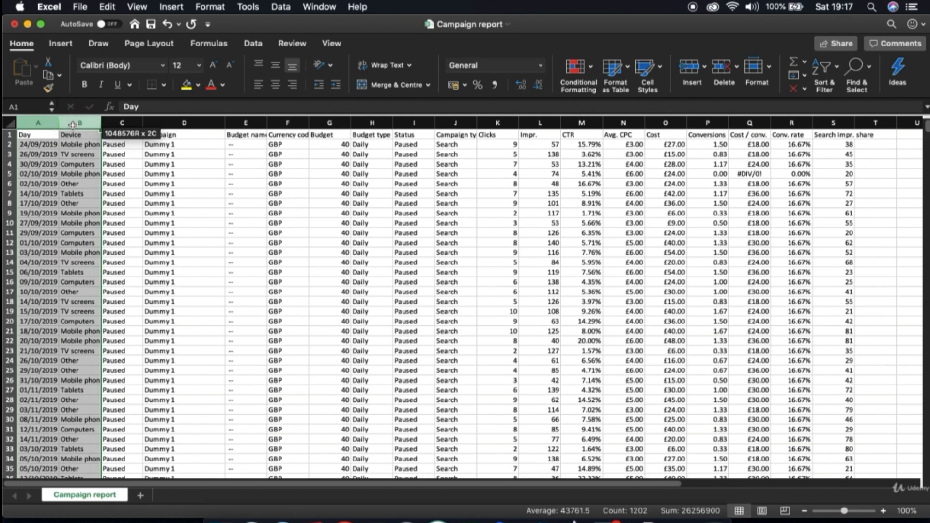
{"action": "right_click", "coordinate": [73, 126]}
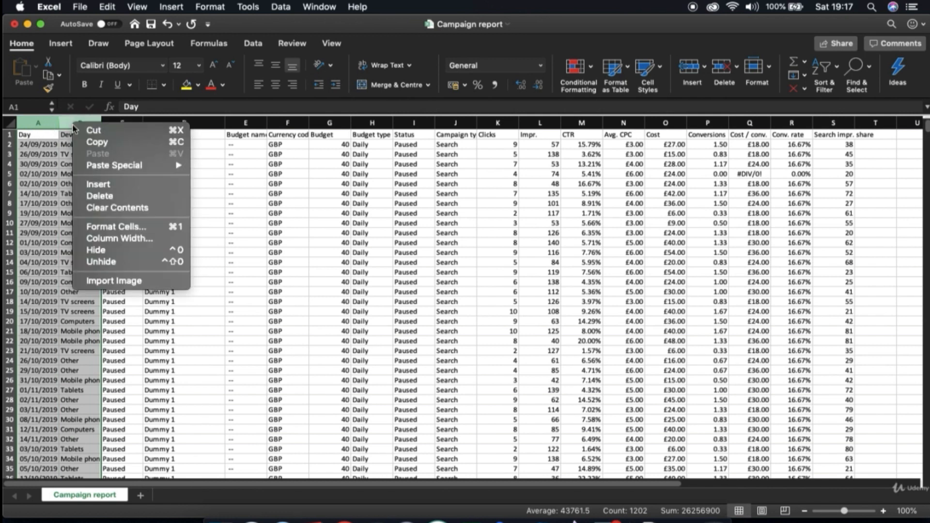
{"action": "left_click", "coordinate": [99, 183]}
- Enter the headers Month in A1 and Week in B1
{"action": "left_click", "coordinate": [45, 134]}
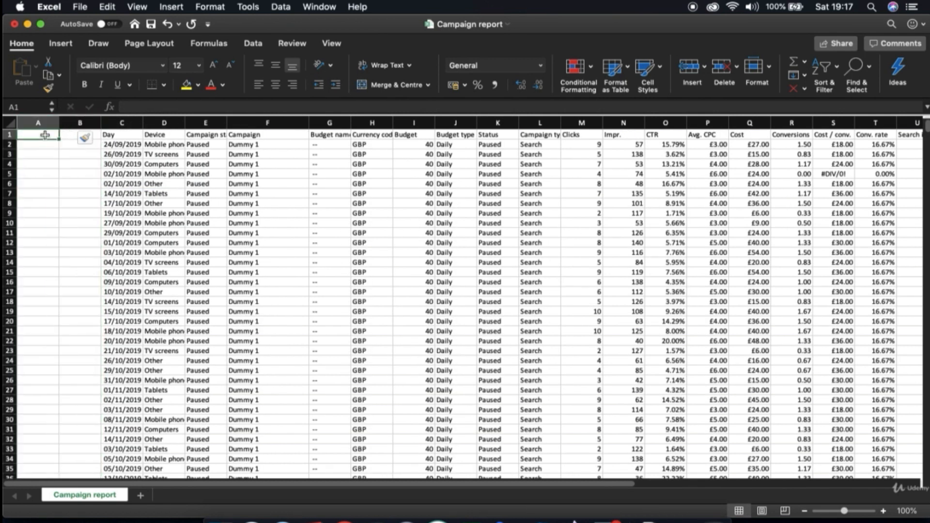
{"action": "type", "text": "Month"}
{"action": "key", "text": "Tab"}
{"action": "type", "text": "Week"}
{"action": "key", "text": "Return"}
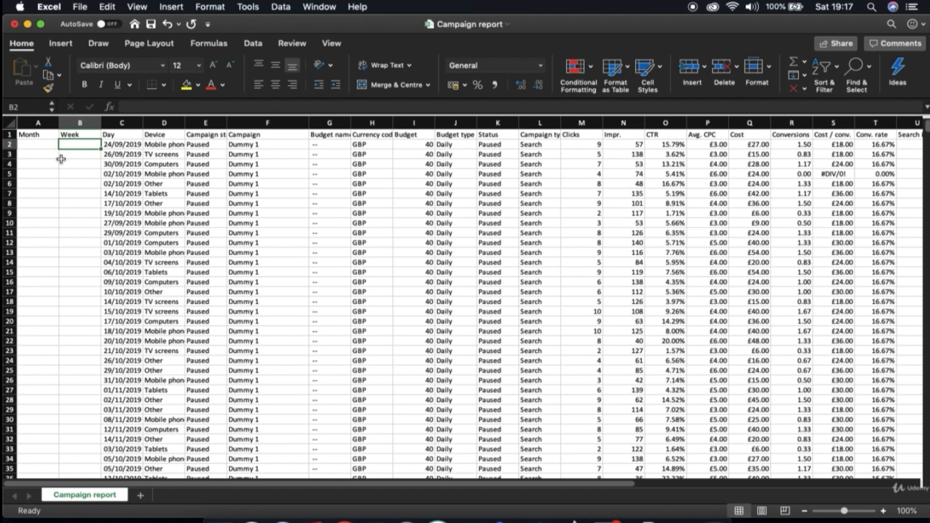
{"action": "left_click", "coordinate": [119, 144]}
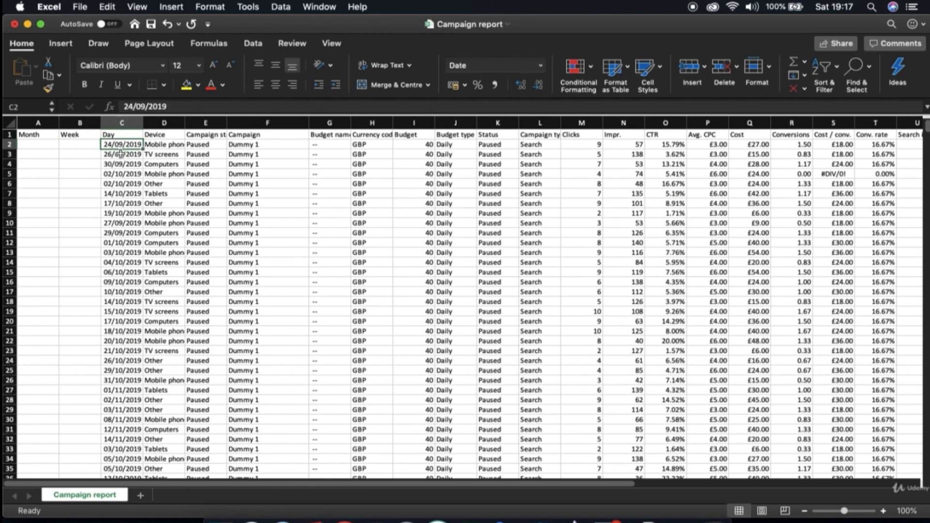
{"action": "left_click", "coordinate": [121, 154]}
{"action": "left_click", "coordinate": [123, 164]}
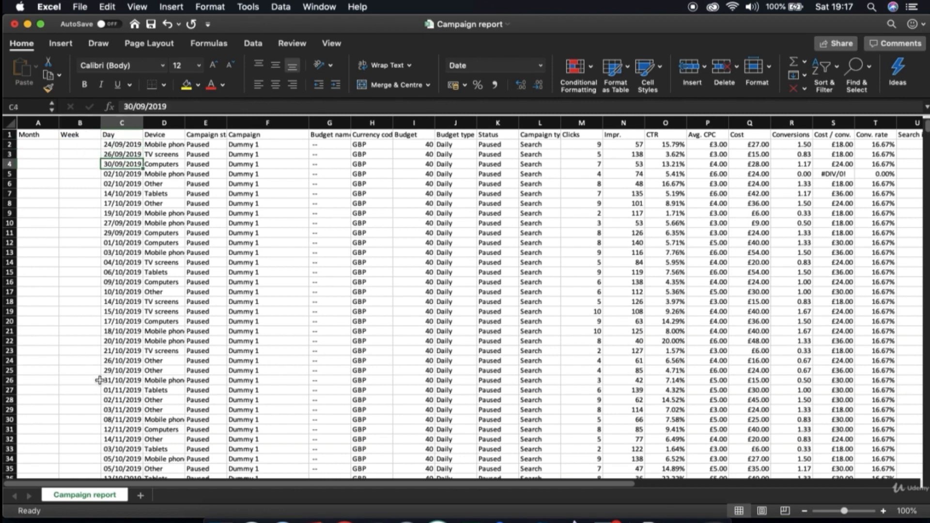
- Add a new worksheet to the workbook and name it Vlookup
{"action": "left_click", "coordinate": [141, 496]}
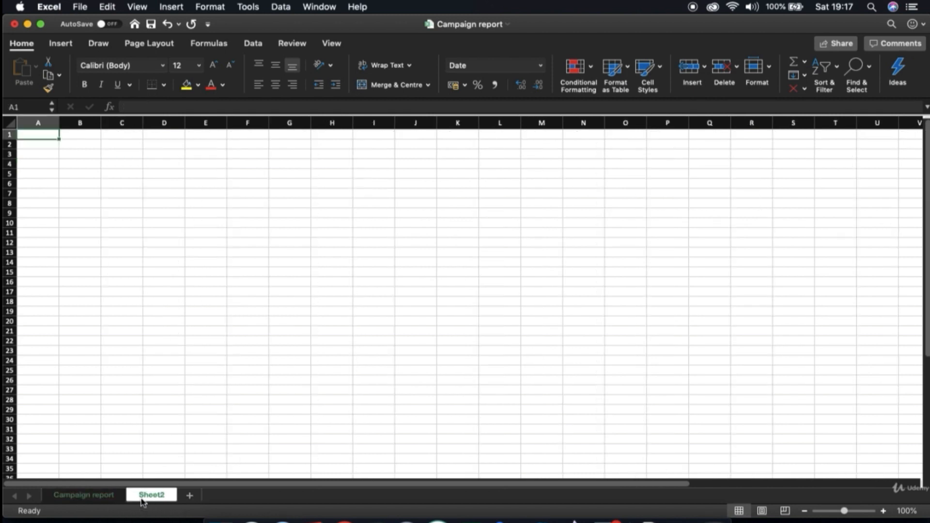
{"action": "double_click", "coordinate": [143, 498]}
{"action": "type", "text": "V"}
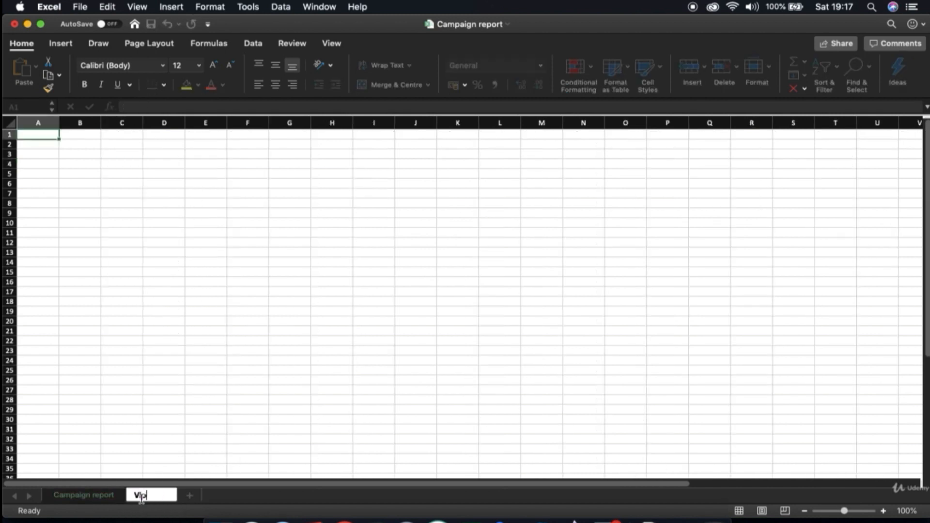
{"action": "type", "text": "lookup"}
{"action": "key", "text": "Return"}
- Copy the entire Day column from the Campaign report sheet into column A of the Vlookup sheet
{"action": "left_click", "coordinate": [108, 499]}
{"action": "left_click", "coordinate": [122, 122]}
{"action": "key", "text": "super+c"}
{"action": "left_click", "coordinate": [154, 495]}
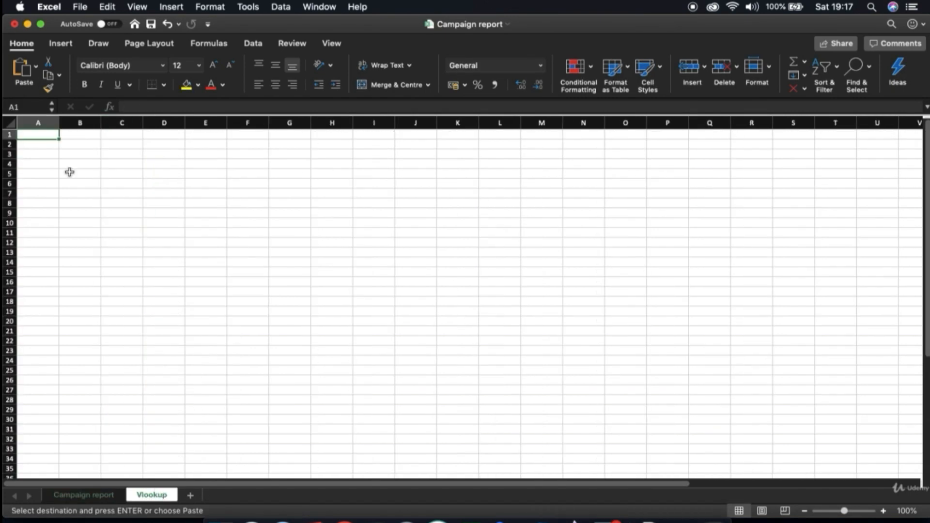
{"action": "left_click", "coordinate": [37, 122]}
{"action": "key", "text": "super+v"}
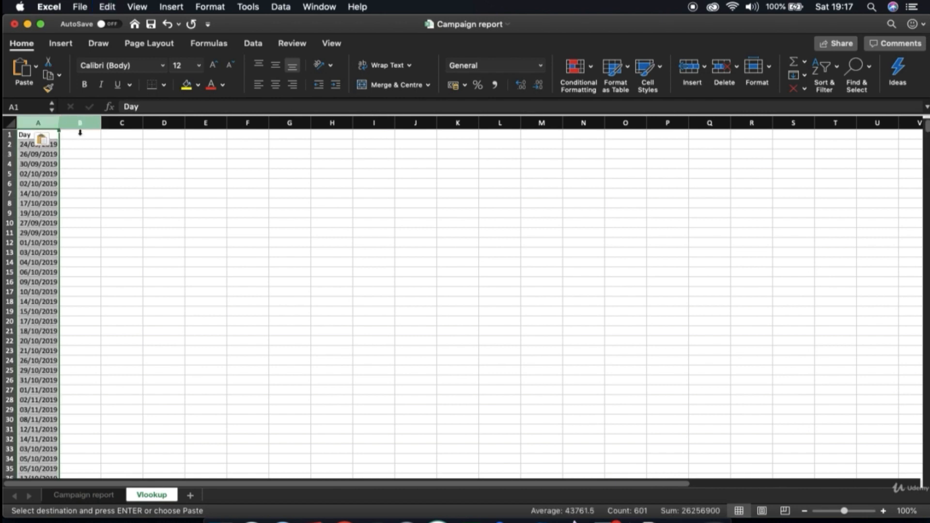
{"action": "left_click_drag", "start_coordinate": [58, 123], "coordinate": [58, 123]}
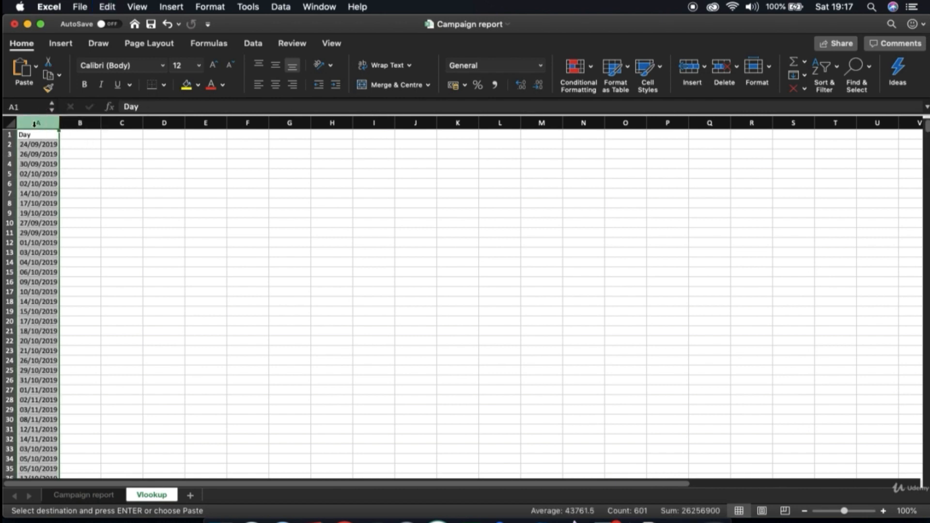
- Remove the duplicate dates from column A, treating the first row as a header
{"action": "left_click", "coordinate": [248, 45]}
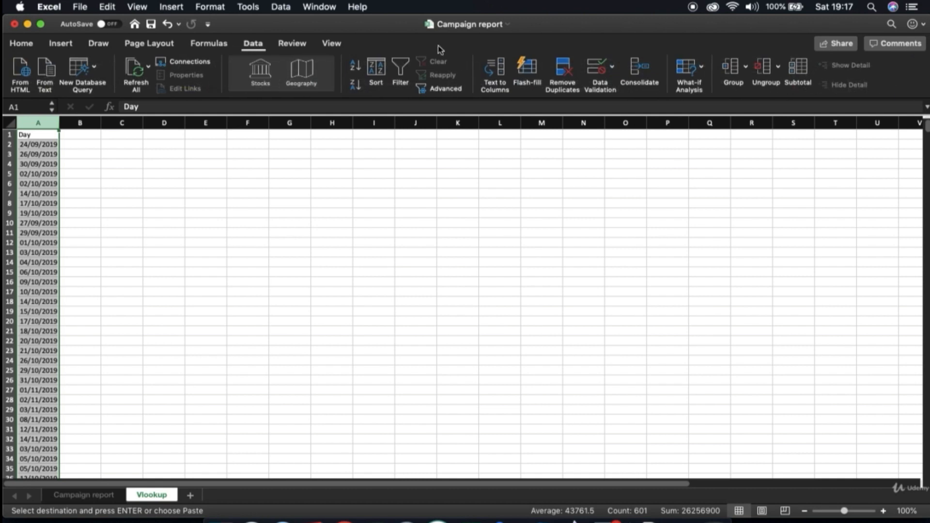
{"action": "left_click", "coordinate": [574, 77]}
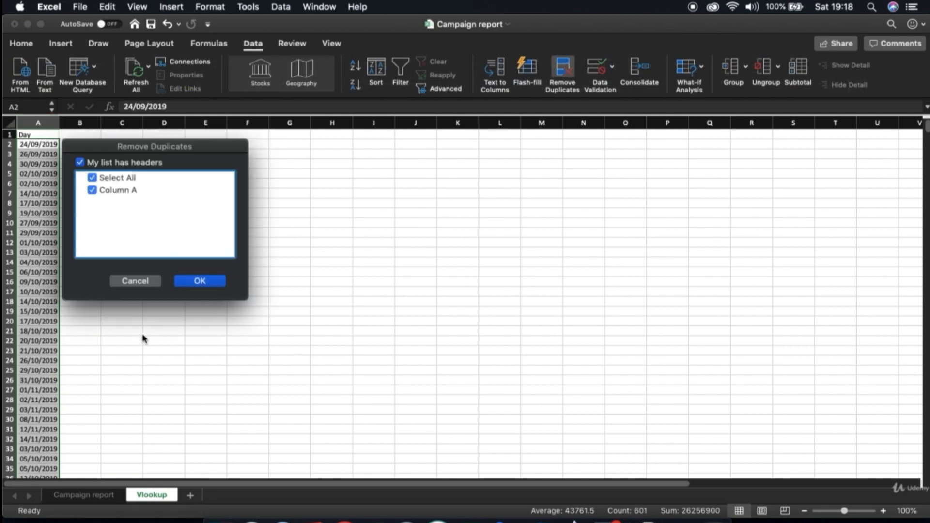
{"action": "left_click", "coordinate": [214, 282]}
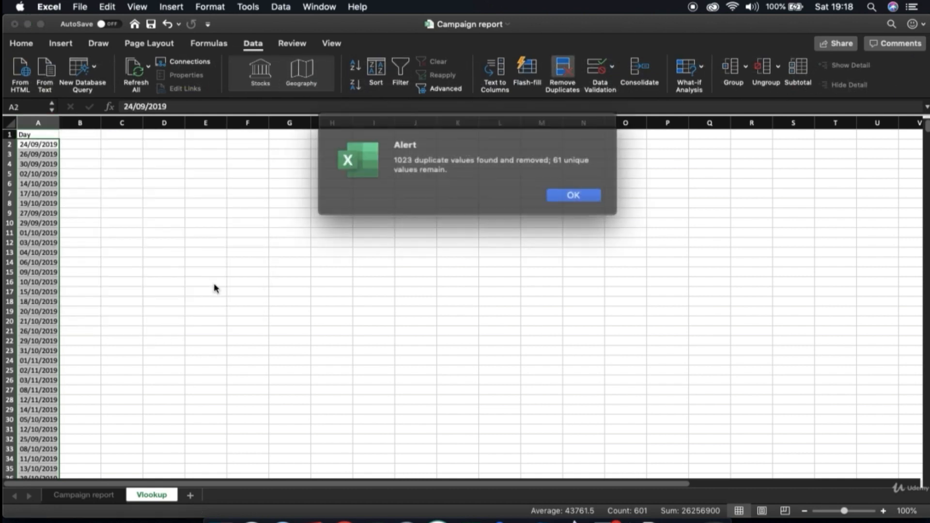
{"action": "left_click", "coordinate": [548, 194]}
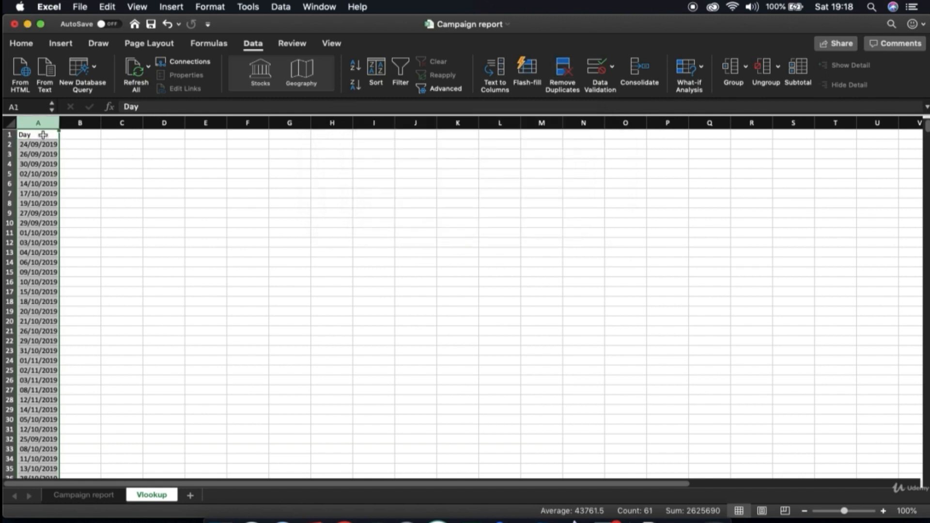
- Add a filter to the Day header and sort the dates in ascending order
{"action": "left_click", "coordinate": [43, 134]}
{"action": "left_click", "coordinate": [400, 67]}
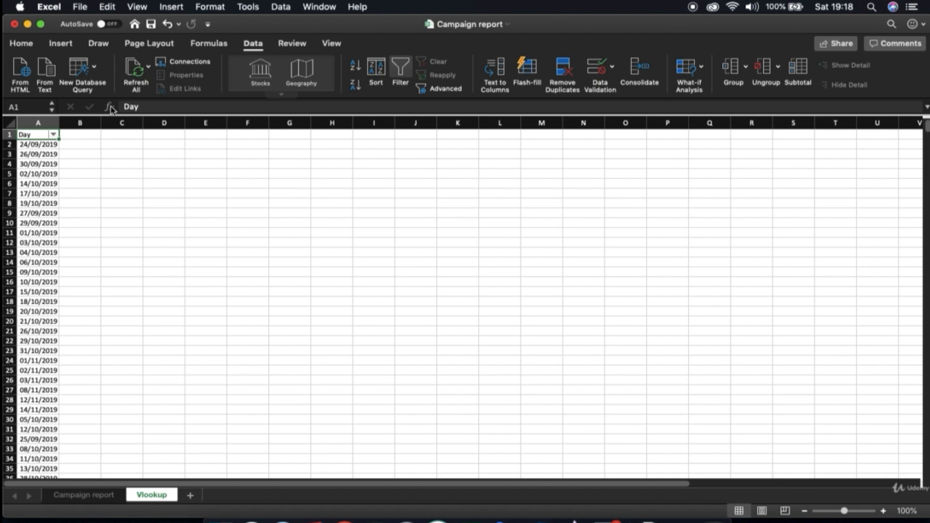
{"action": "left_click", "coordinate": [50, 134]}
{"action": "left_click", "coordinate": [124, 102]}
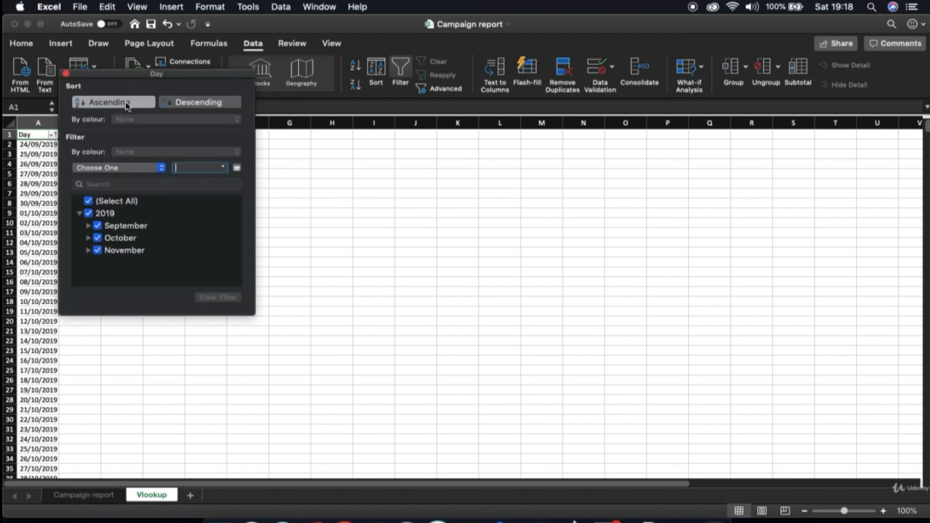
{"action": "left_click", "coordinate": [325, 166]}
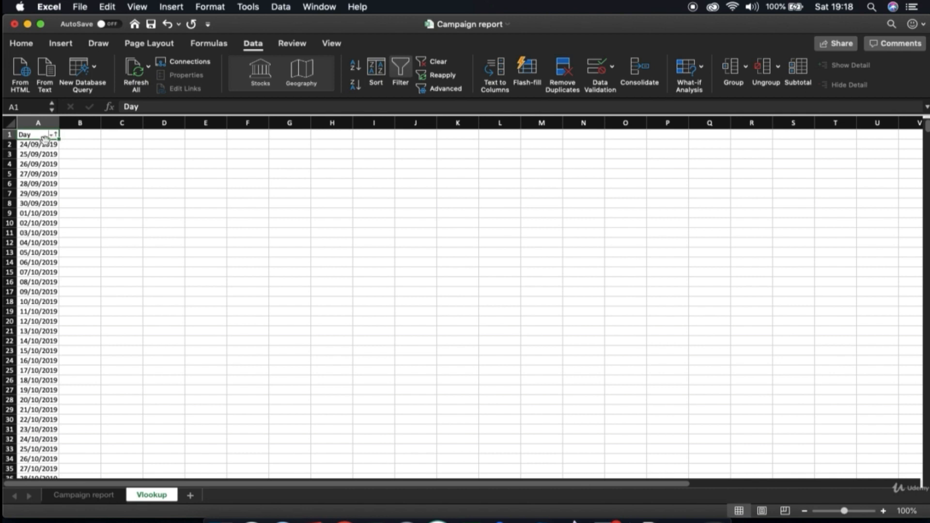
- Check the sorted dates in column A and remove the filter from the Day header
{"action": "scroll", "coordinate": [51, 234], "scroll_direction": "down", "scroll_amount": 20}
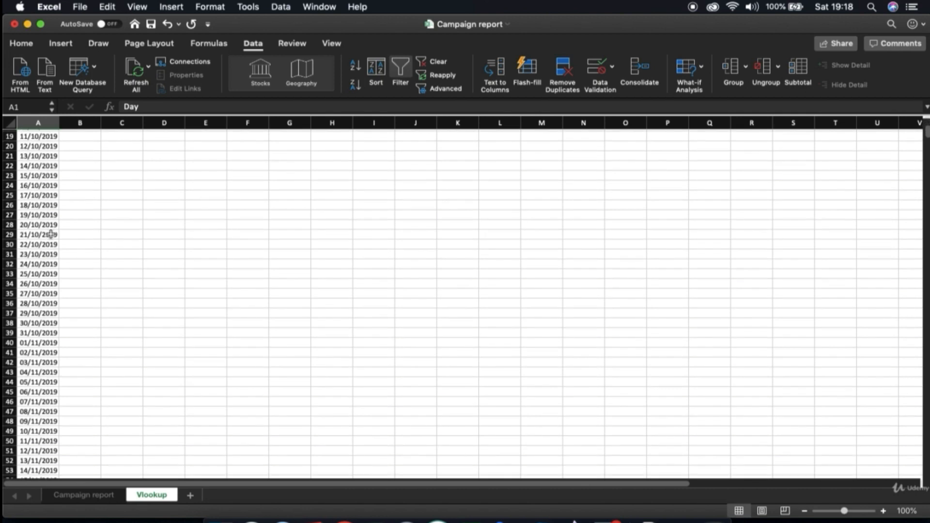
{"action": "scroll", "coordinate": [51, 234], "scroll_direction": "up", "scroll_amount": 10}
{"action": "left_click", "coordinate": [46, 223]}
{"action": "scroll", "coordinate": [137, 216], "scroll_direction": "up", "scroll_amount": 15}
{"action": "left_click", "coordinate": [36, 138]}
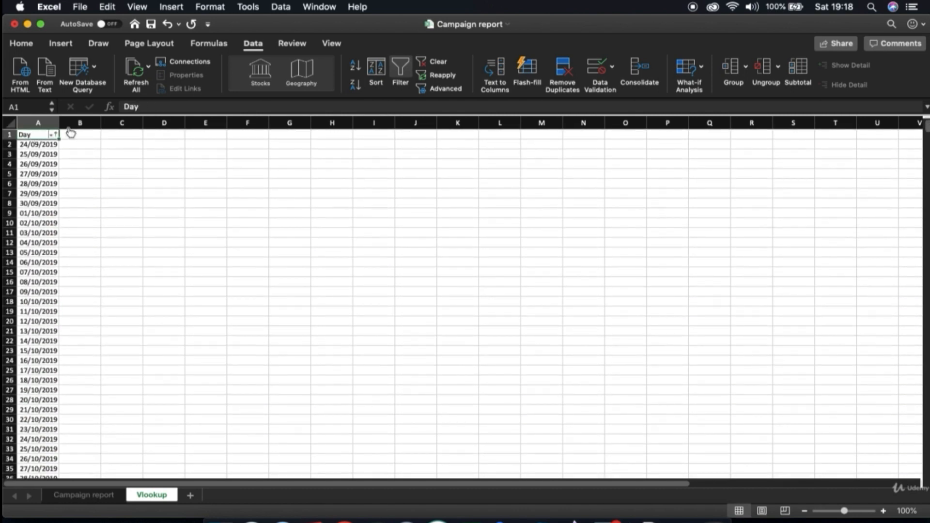
{"action": "key", "text": "super+shift+f"}
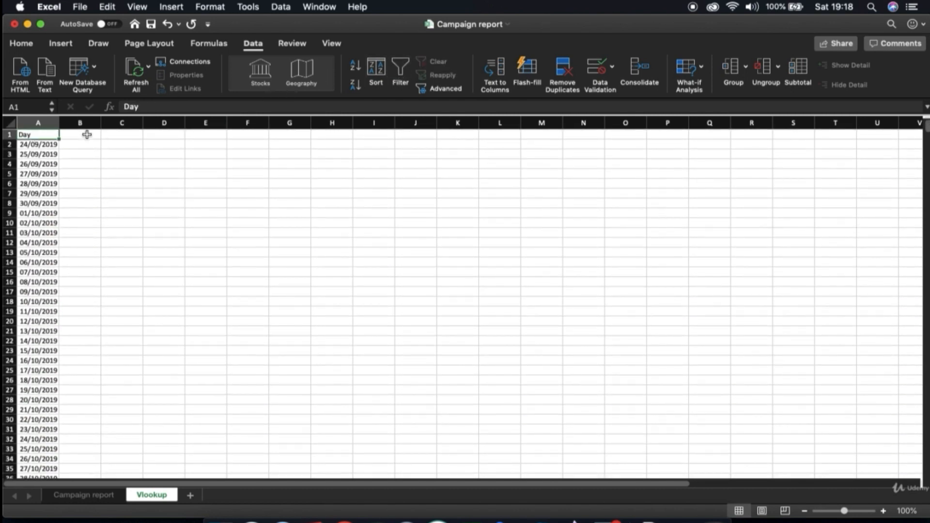
- Enter the headers Week in B1 and Month in C1
{"action": "left_click", "coordinate": [87, 135]}
{"action": "type", "text": "Week"}
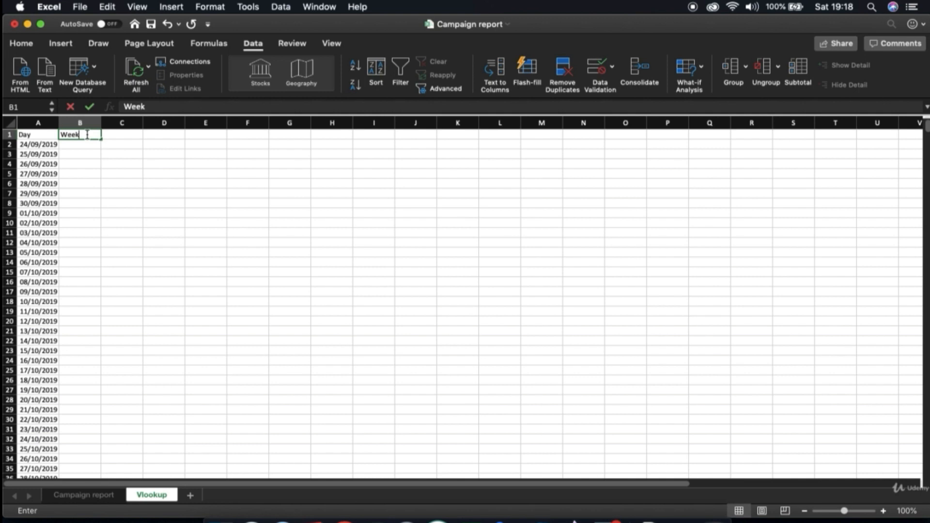
{"action": "key", "text": "Tab"}
{"action": "type", "text": "Month"}
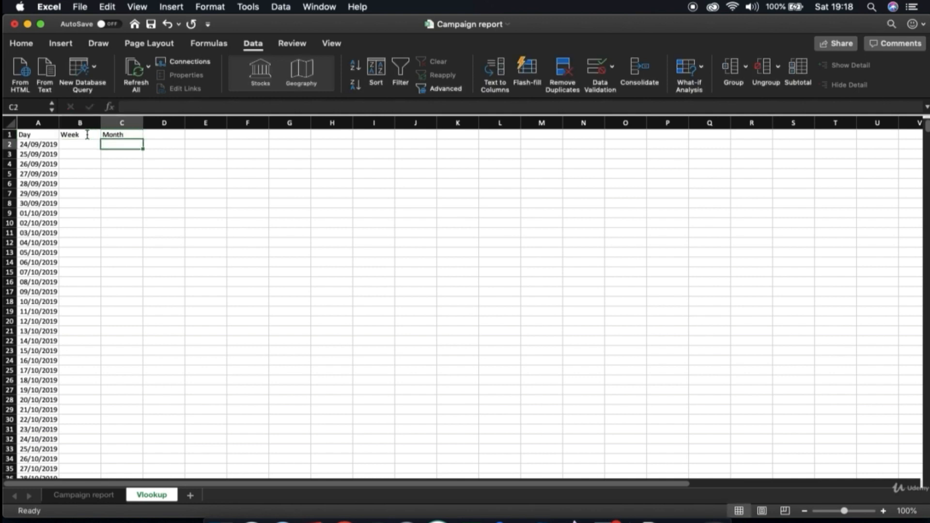
{"action": "key", "text": "Return"}
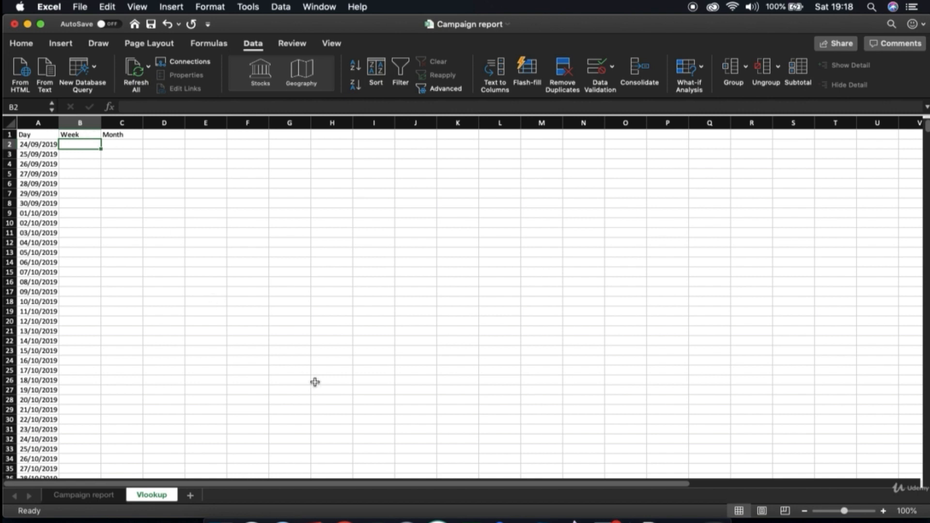
- Look up the Monday of the week containing 24 September 2019 in Calendar and enter 23/09/2019 in B2 of the workbook
{"action": "left_click", "coordinate": [312, 521]}
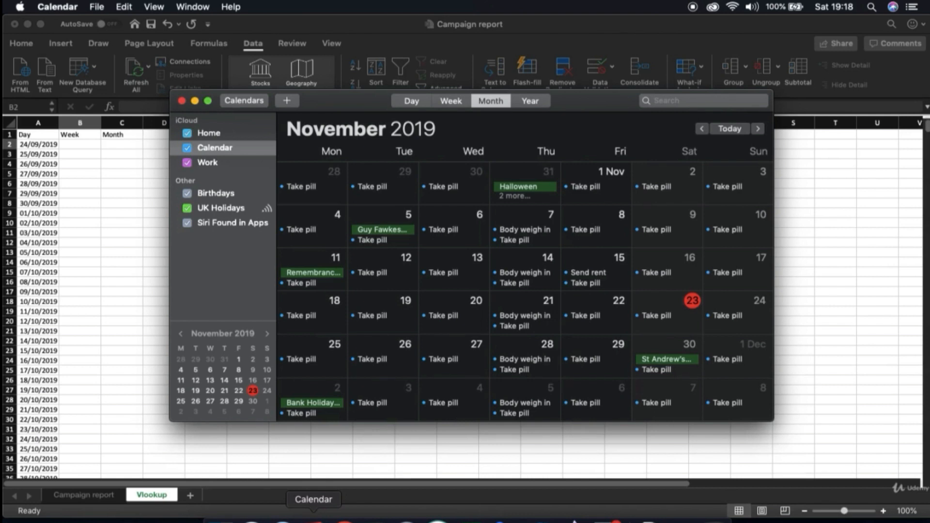
{"action": "scroll", "coordinate": [523, 226], "scroll_direction": "up", "scroll_amount": 10}
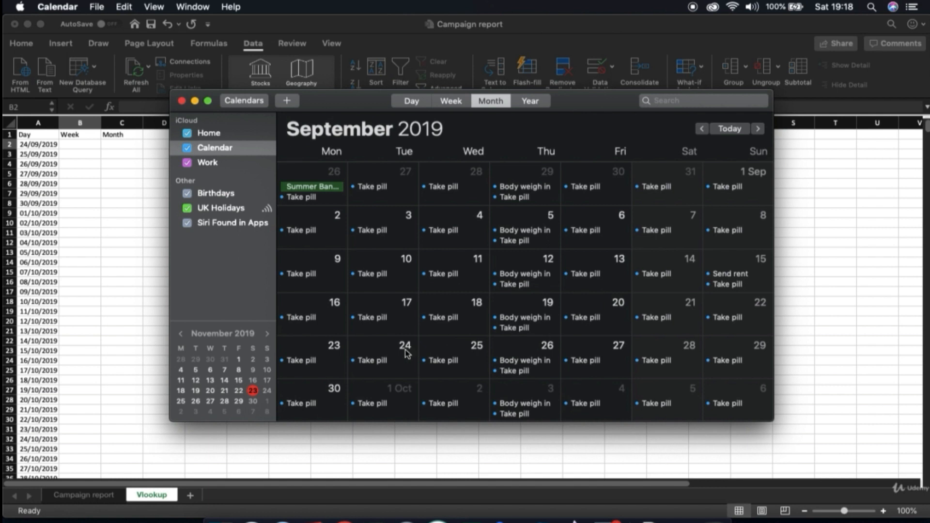
{"action": "scroll", "coordinate": [409, 353], "scroll_direction": "up", "scroll_amount": 2}
{"action": "left_click", "coordinate": [75, 146]}
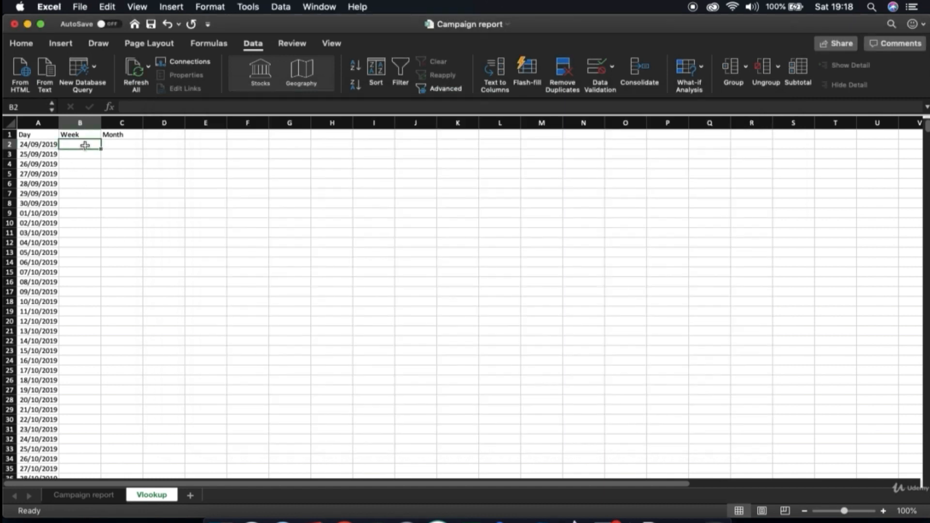
{"action": "type", "text": "23/09"}
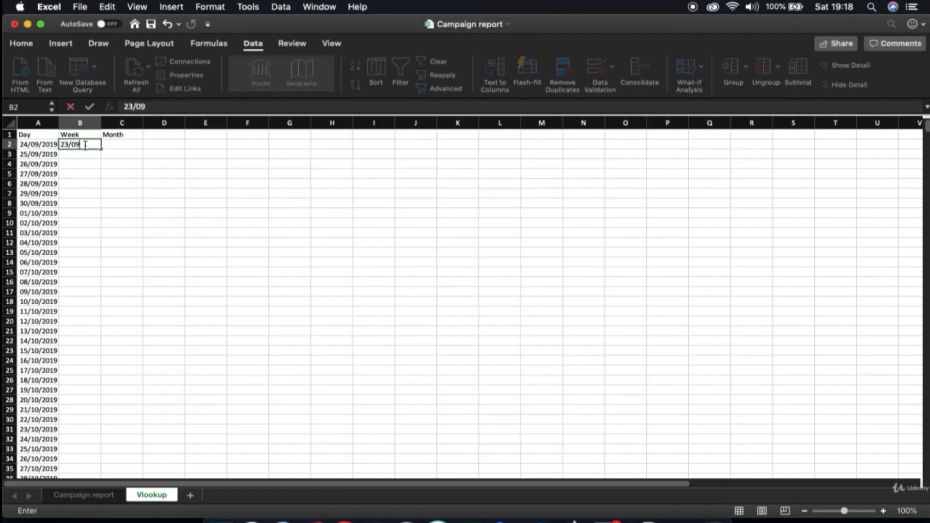
{"action": "type", "text": "/2019"}
{"action": "key", "text": "Return"}
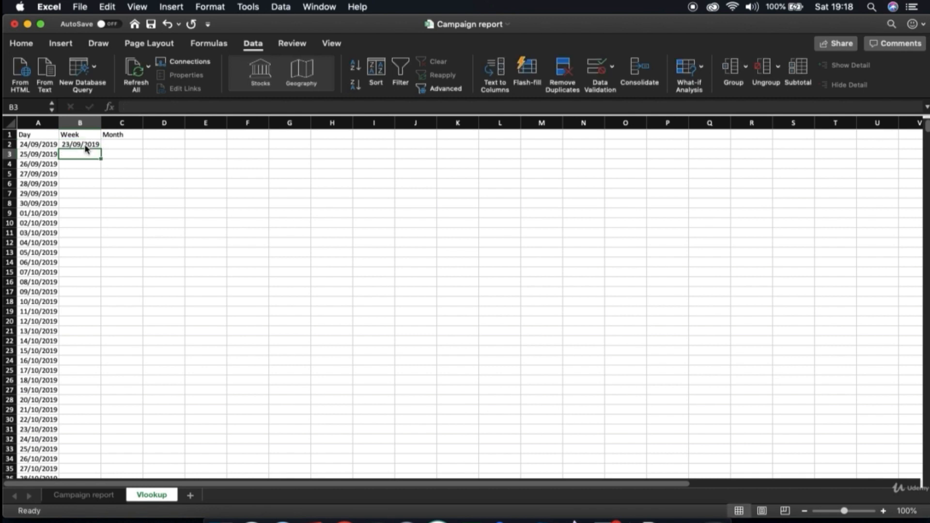
- Check in Calendar where that week ends and copy the week date from B2 into B3:B7
{"action": "left_click", "coordinate": [314, 516]}
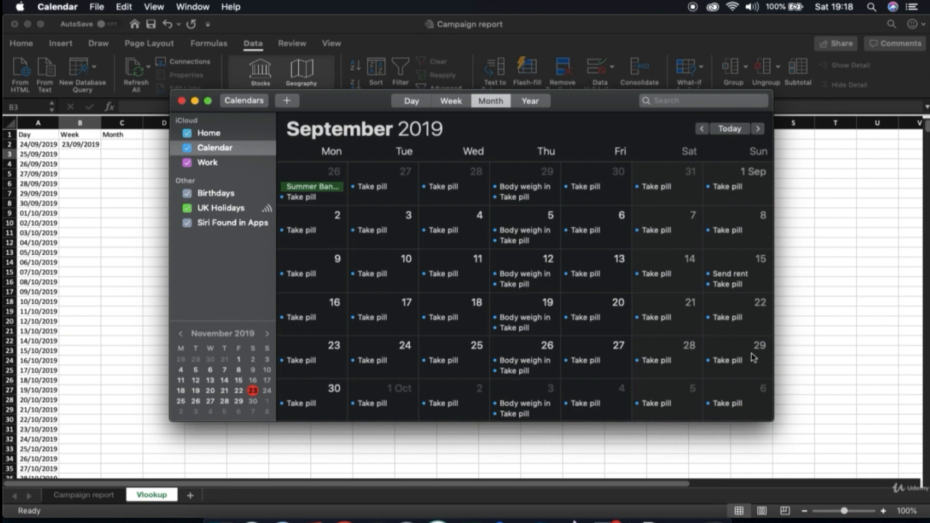
{"action": "left_click", "coordinate": [81, 145]}
{"action": "left_click", "coordinate": [81, 144]}
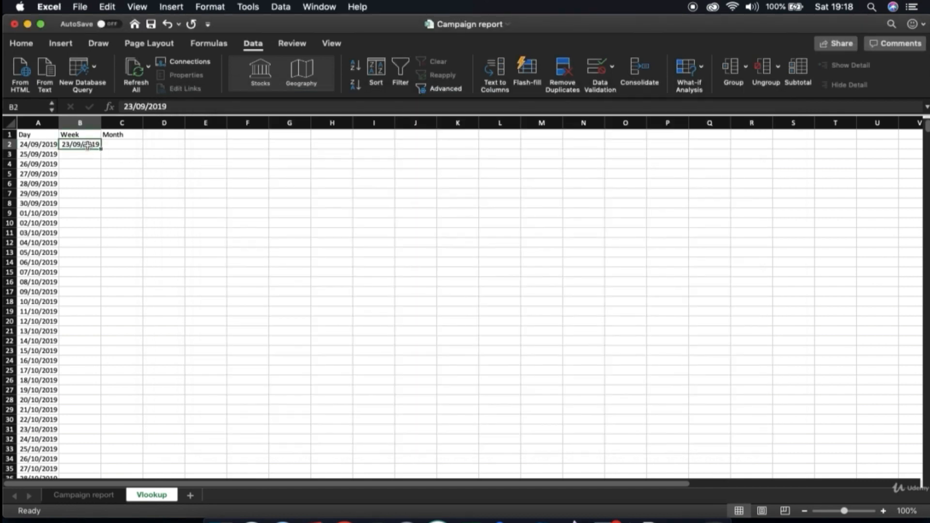
{"action": "key", "text": "super+c"}
{"action": "left_click_drag", "start_coordinate": [73, 154], "coordinate": [72, 192]}
{"action": "key", "text": "super+v"}
{"action": "left_click", "coordinate": [80, 203]}
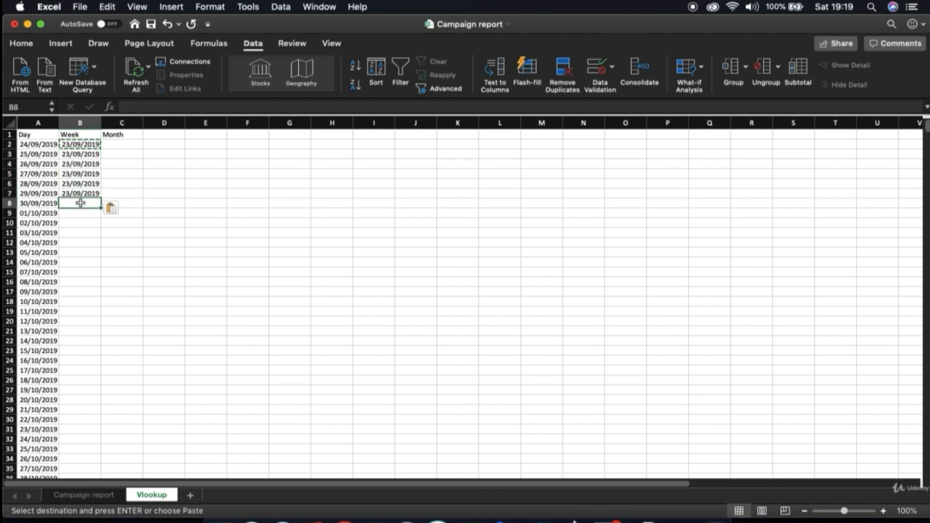
{"action": "key", "text": "Escape"}
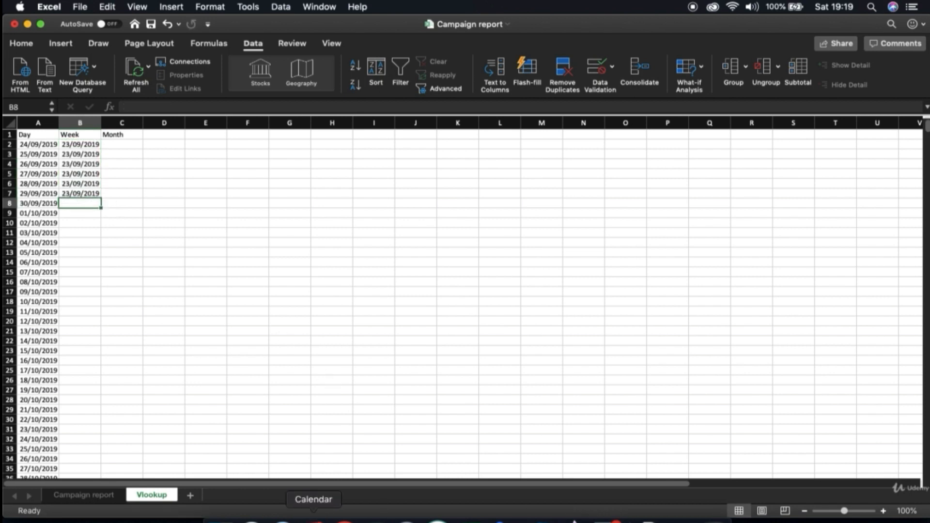
- Look up the following Monday in Calendar's October 2019 view and enter 30/09/2019 in B8 of the workbook
{"action": "left_click", "coordinate": [314, 520]}
{"action": "scroll", "coordinate": [334, 228], "scroll_direction": "down", "scroll_amount": 5}
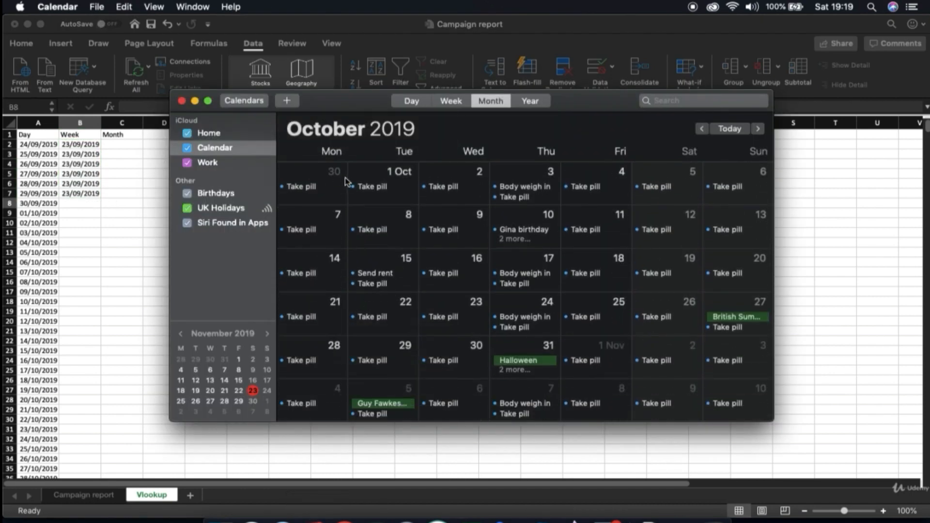
{"action": "left_click", "coordinate": [81, 202]}
{"action": "type", "text": "30"}
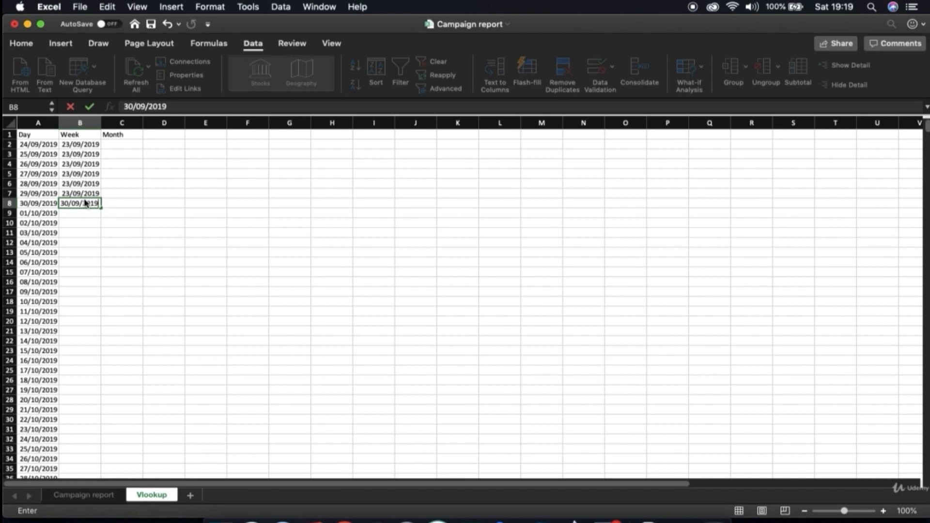
{"action": "type", "text": "/09/2019"}
{"action": "key", "text": "Return"}
- Copy the week date from B8 into B9:B14, checking the week's last day in Calendar
{"action": "left_click", "coordinate": [82, 205]}
{"action": "key", "text": "super+c"}
{"action": "left_click_drag", "start_coordinate": [77, 213], "coordinate": [76, 250]}
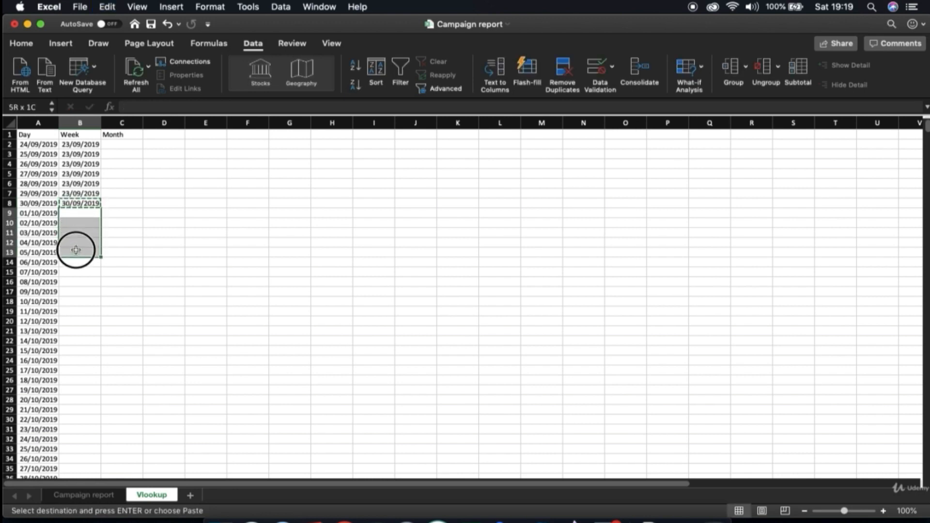
{"action": "key", "text": "super+v"}
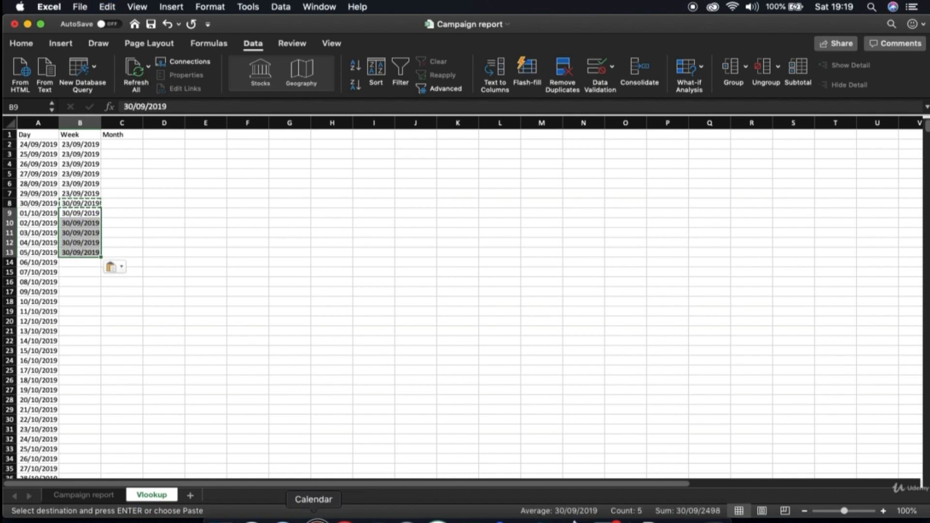
{"action": "left_click", "coordinate": [317, 520]}
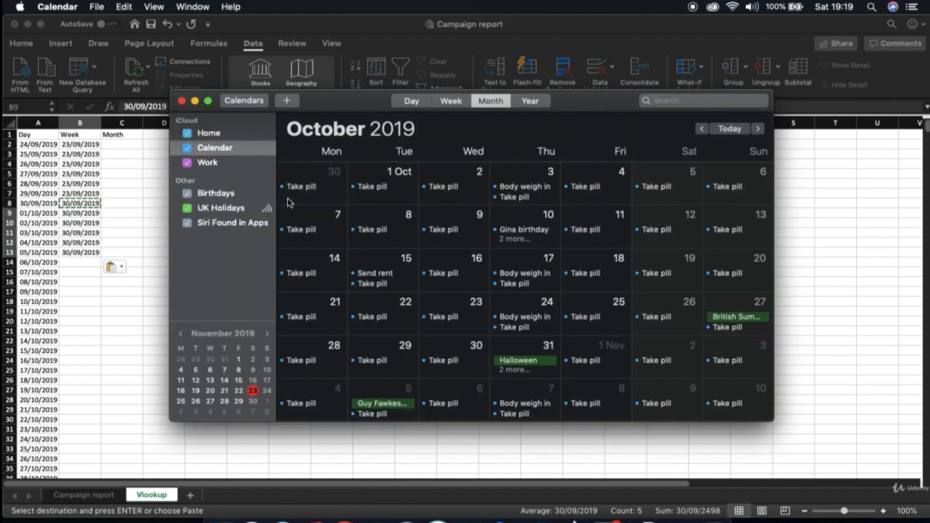
{"action": "left_click", "coordinate": [88, 252]}
{"action": "key", "text": "super+c"}
{"action": "left_click", "coordinate": [86, 262]}
{"action": "key", "text": "super+v"}
- Enter the formula =B8+7 in B15 to calculate the next week's start date
{"action": "key", "text": "Down"}
{"action": "type", "text": "="}
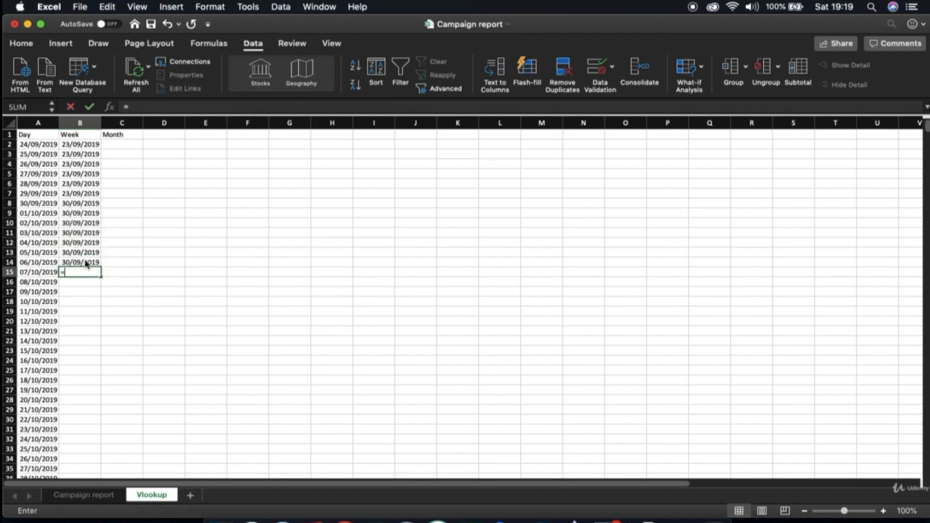
{"action": "left_click", "coordinate": [80, 203]}
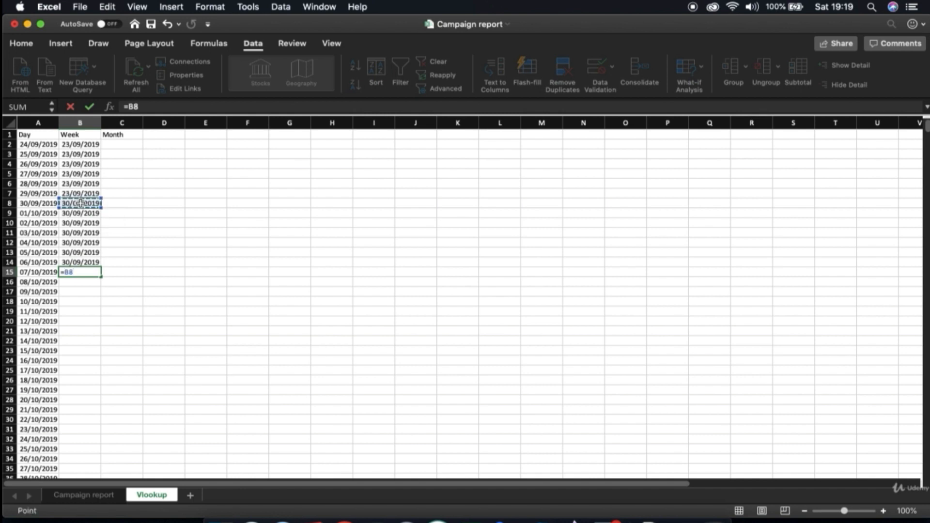
{"action": "type", "text": "+7"}
{"action": "key", "text": "Return"}
- Fill the B15 formula down the Week column to the last date and check the filled weeks
{"action": "scroll", "coordinate": [88, 244], "scroll_direction": "down", "scroll_amount": 3}
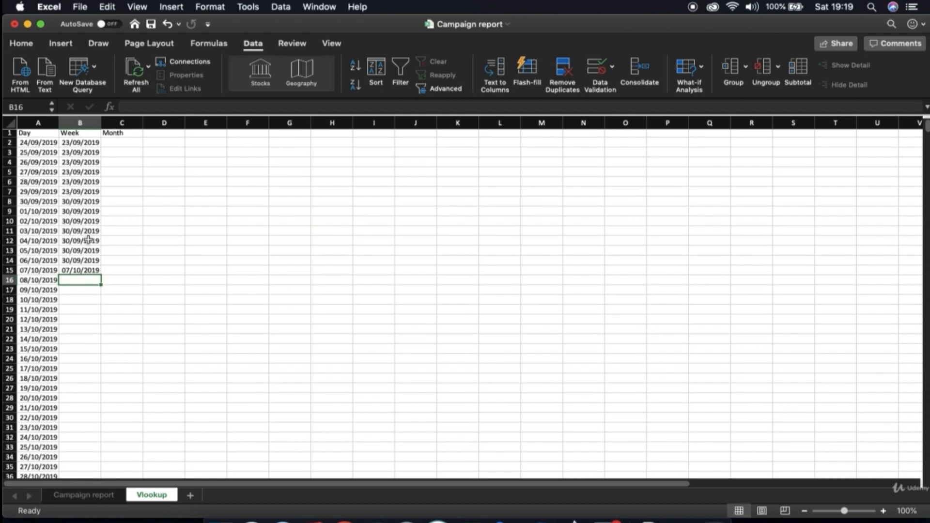
{"action": "left_click", "coordinate": [84, 246]}
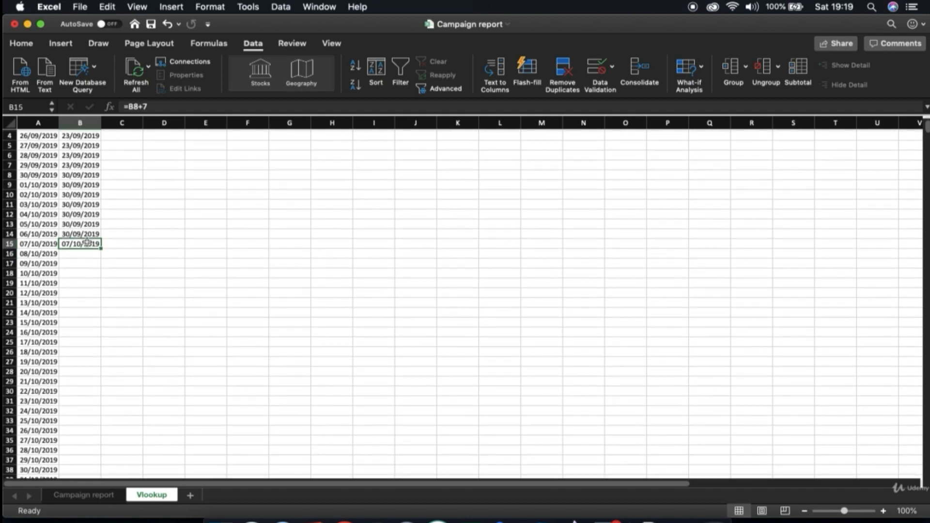
{"action": "double_click", "coordinate": [100, 248]}
{"action": "scroll", "coordinate": [129, 314], "scroll_direction": "down", "scroll_amount": 15}
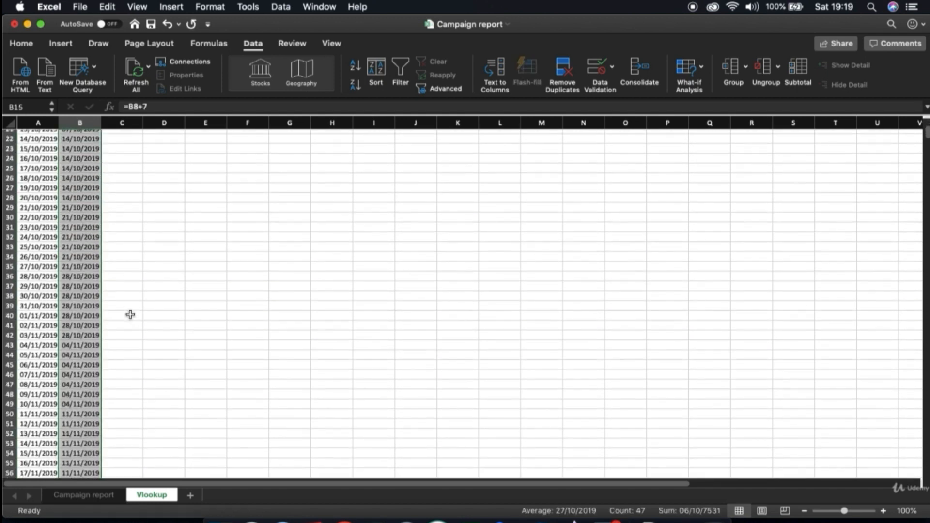
- Check the week filled for 06/11/2019 in A45 against the November 2019 month view in Calendar
{"action": "scroll", "coordinate": [130, 314], "scroll_direction": "up", "scroll_amount": 7}
{"action": "scroll", "coordinate": [129, 315], "scroll_direction": "down", "scroll_amount": 5}
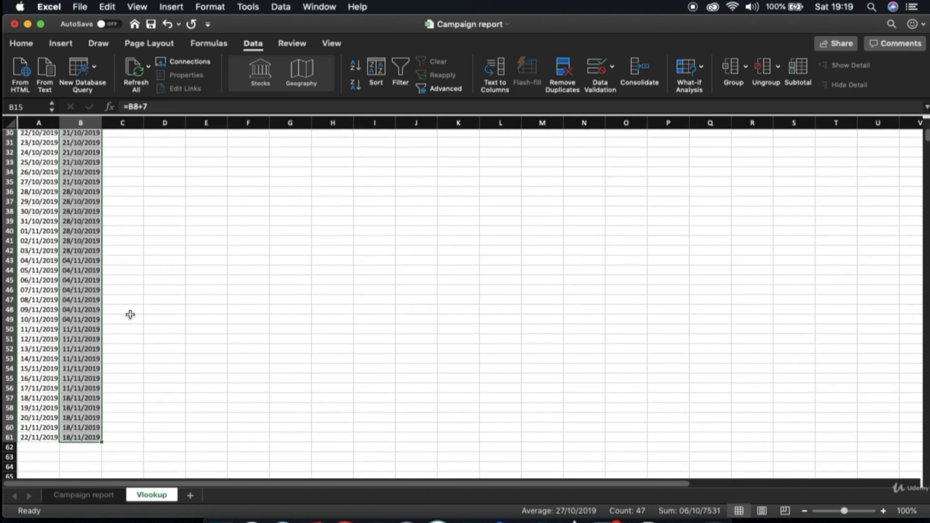
{"action": "left_click", "coordinate": [41, 243]}
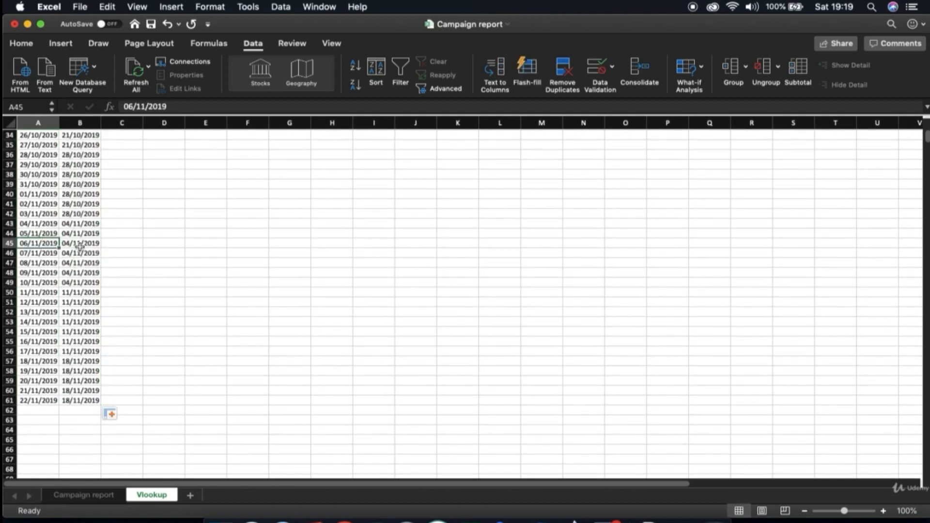
{"action": "left_click", "coordinate": [312, 518]}
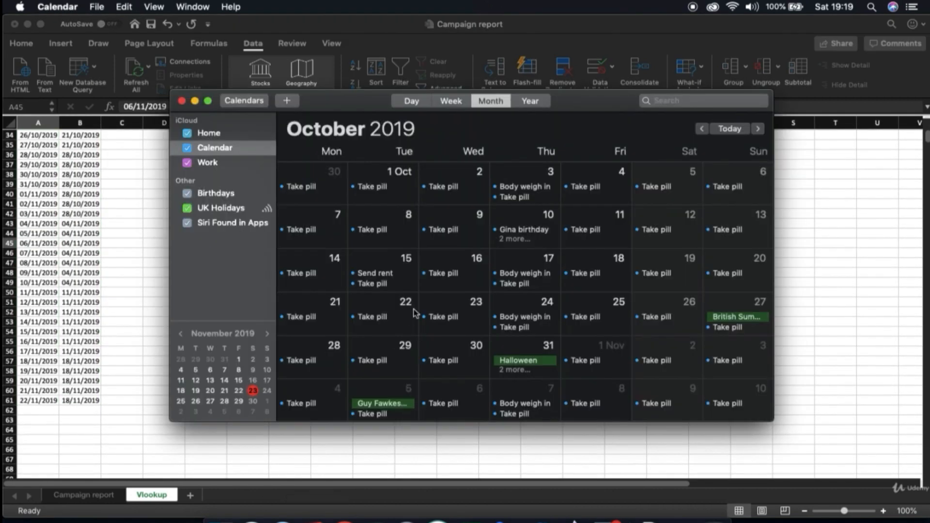
{"action": "left_click", "coordinate": [475, 274]}
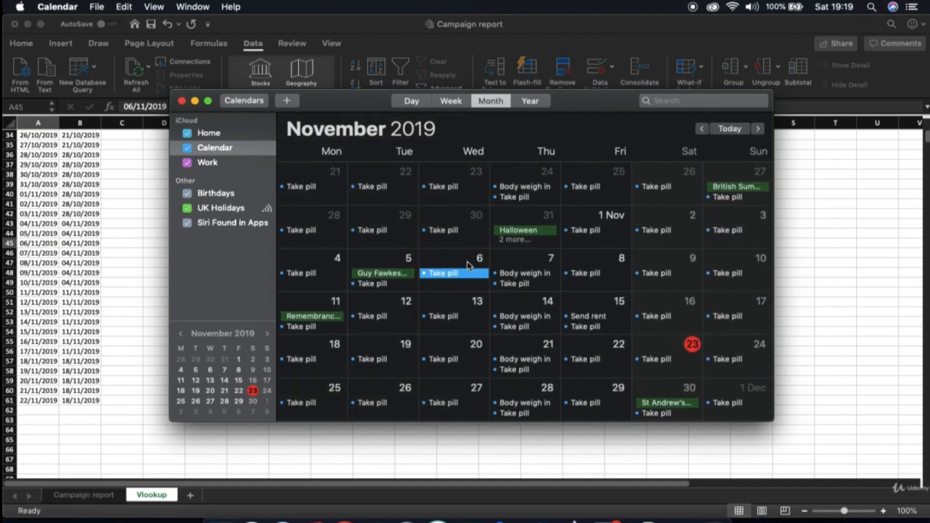
{"action": "left_click", "coordinate": [130, 308]}
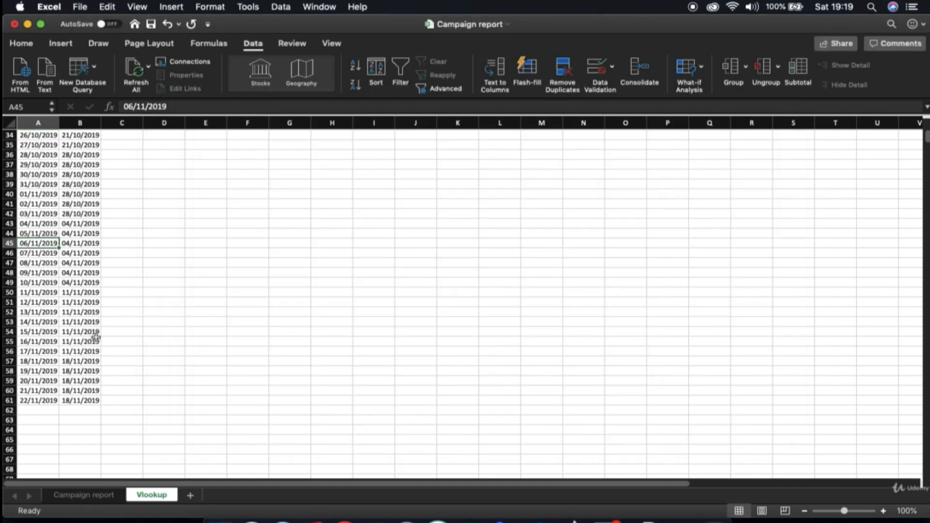
- Extend the Day column from A61 to 15/12/2019 in row 84 and fill the Week formula down alongside it
{"action": "scroll", "coordinate": [111, 324], "scroll_direction": "down", "scroll_amount": 5}
{"action": "left_click", "coordinate": [45, 196]}
{"action": "left_click_drag", "start_coordinate": [60, 203], "coordinate": [45, 426]}
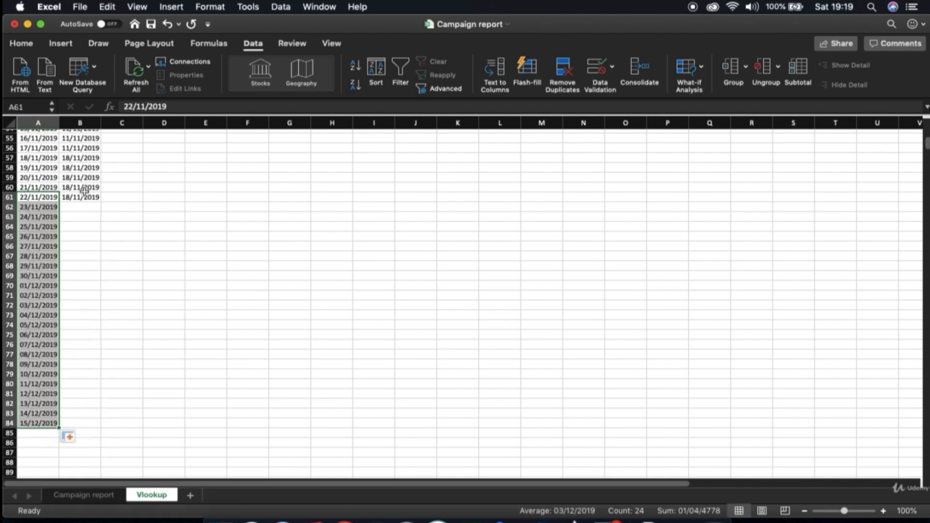
{"action": "left_click", "coordinate": [84, 197]}
{"action": "double_click", "coordinate": [100, 201]}
{"action": "scroll", "coordinate": [81, 269], "scroll_direction": "down", "scroll_amount": 5}
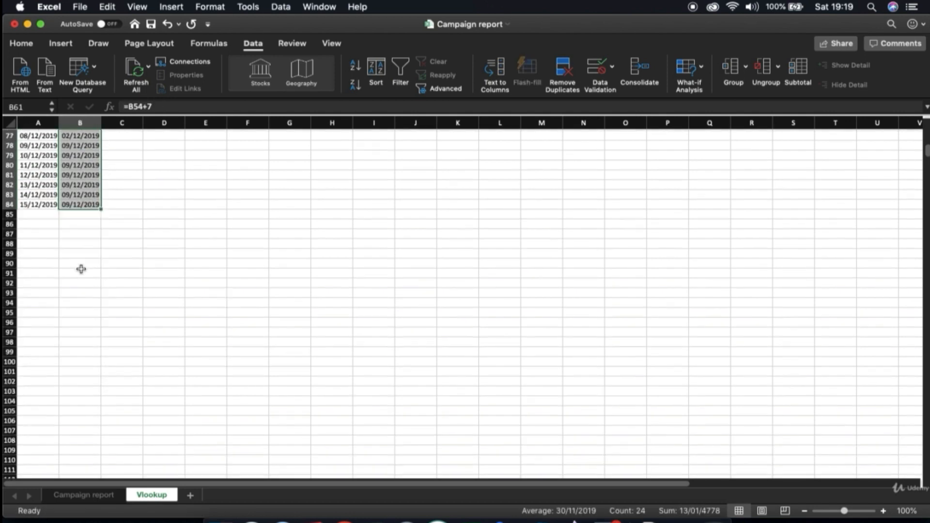
- Extend the Day and Week columns together from row 84 to 06/02/2020 in row 137
{"action": "left_click", "coordinate": [57, 199]}
{"action": "left_click_drag", "start_coordinate": [50, 198], "coordinate": [83, 438]}
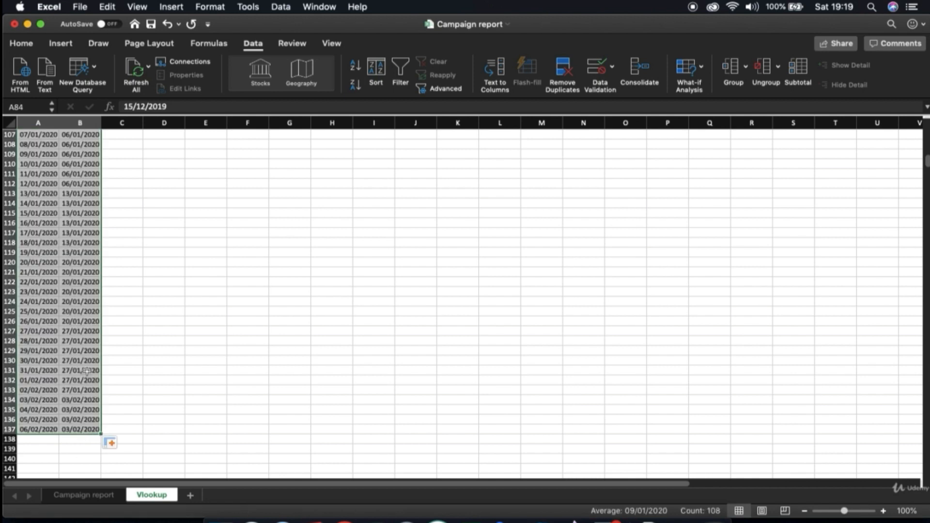
{"action": "scroll", "coordinate": [88, 368], "scroll_direction": "down", "scroll_amount": 4}
- Check the week filled for 06/02/2020 in row 137 against the February 2020 month view in Calendar
{"action": "left_click", "coordinate": [40, 309]}
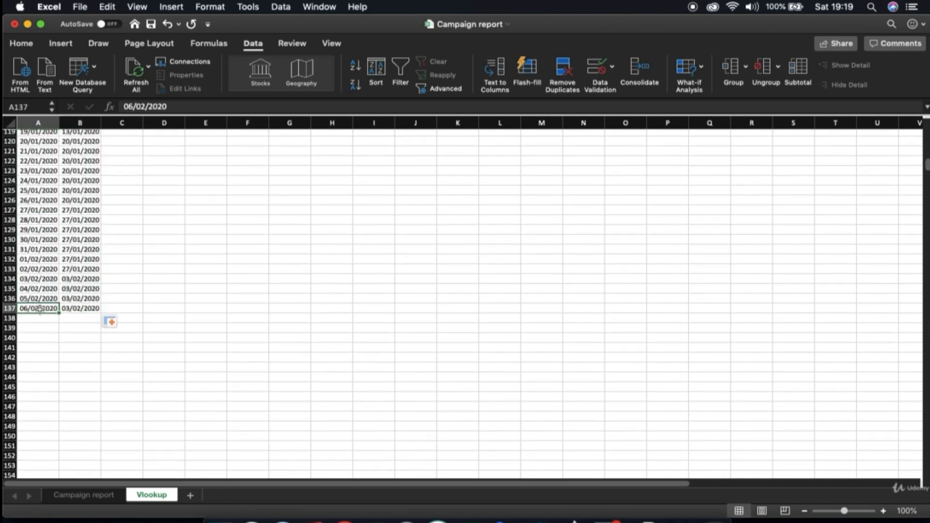
{"action": "left_click", "coordinate": [74, 306]}
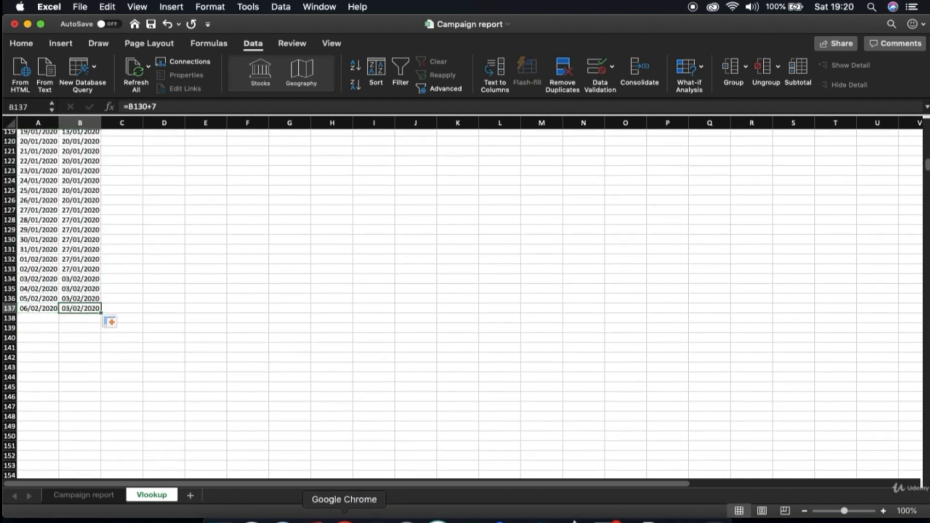
{"action": "left_click", "coordinate": [318, 518]}
{"action": "scroll", "coordinate": [469, 242], "scroll_direction": "down", "scroll_amount": 5}
{"action": "scroll", "coordinate": [469, 242], "scroll_direction": "down", "scroll_amount": 10}
{"action": "scroll", "coordinate": [469, 242], "scroll_direction": "up", "scroll_amount": 3}
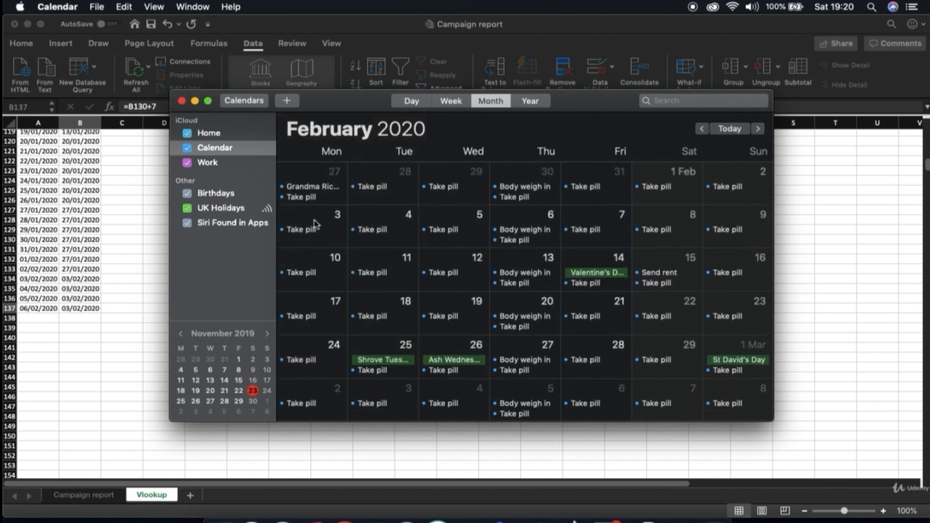
{"action": "left_click", "coordinate": [90, 281]}
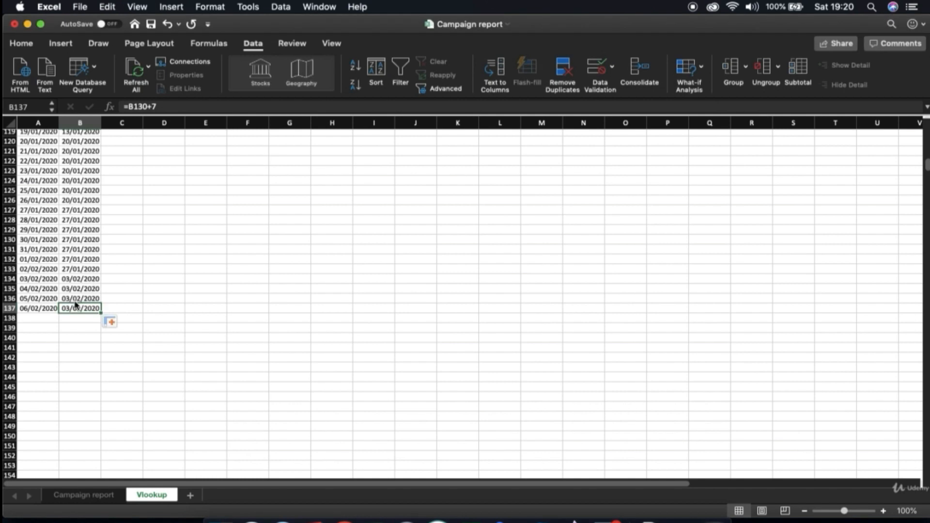
- Enter September in C2, the first cell under the Month heading of the Vlookup sheet
{"action": "key", "text": "Left"}
{"action": "key", "text": "Down"}
{"action": "key", "text": "Right"}
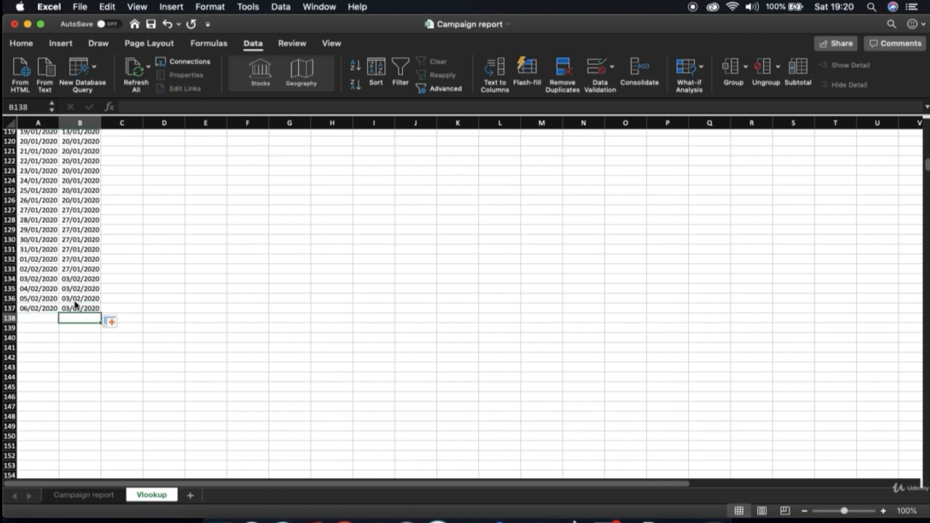
{"action": "key", "text": "Down"}
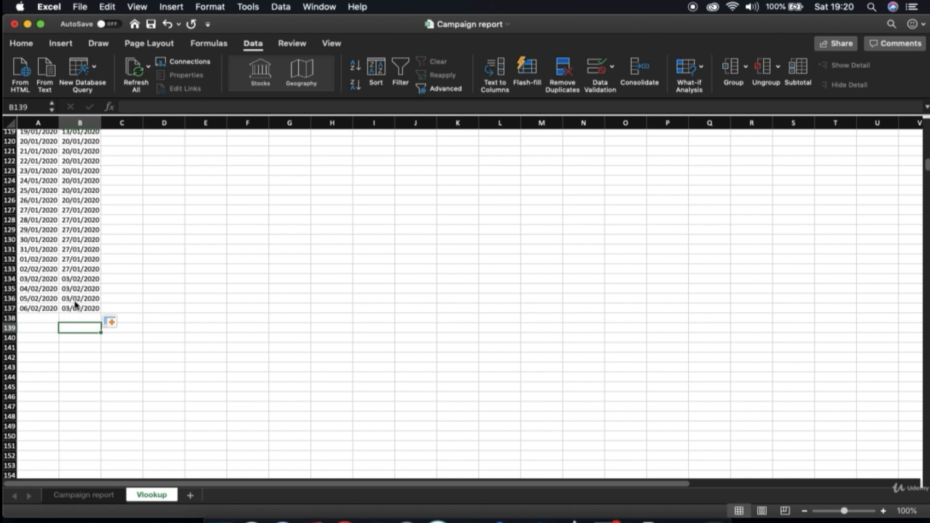
{"action": "key", "text": "Up"}
{"action": "key", "text": "Up"}
{"action": "key", "text": "super+Up"}
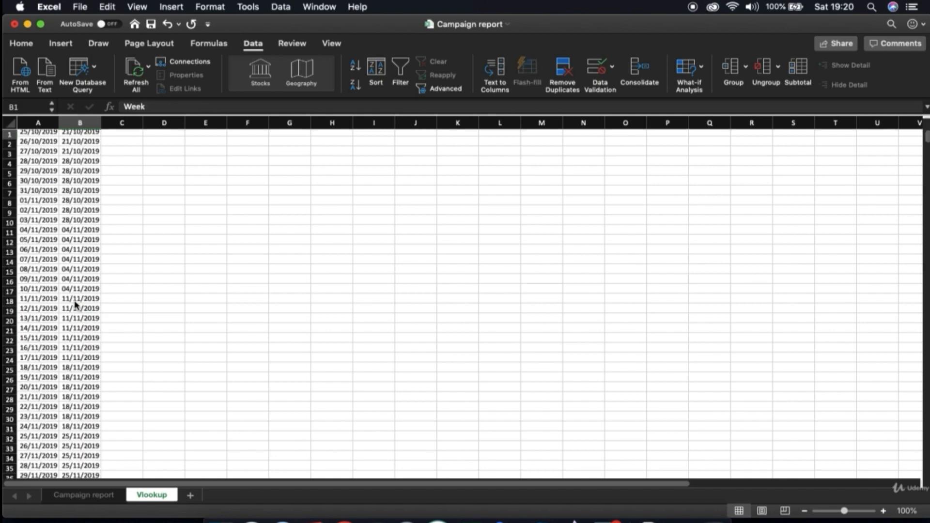
{"action": "key", "text": "Right"}
{"action": "key", "text": "Down"}
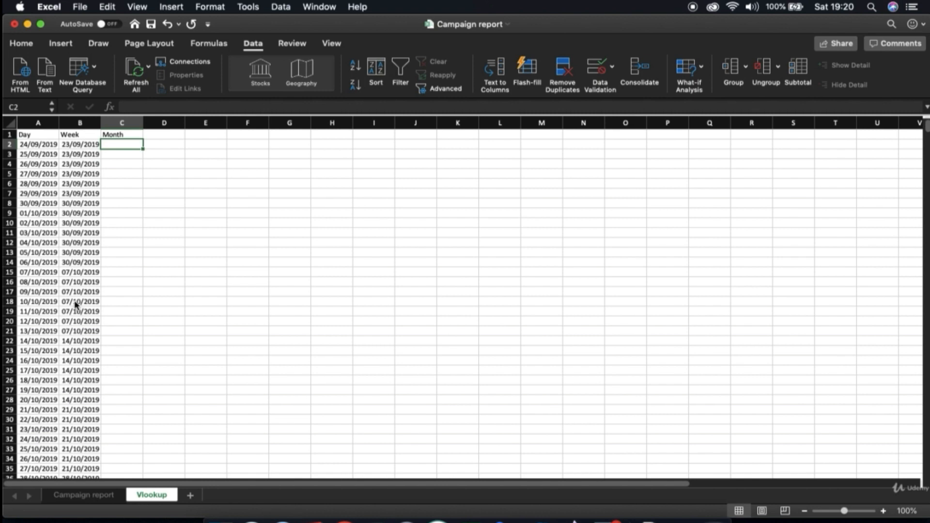
{"action": "type", "text": "September"}
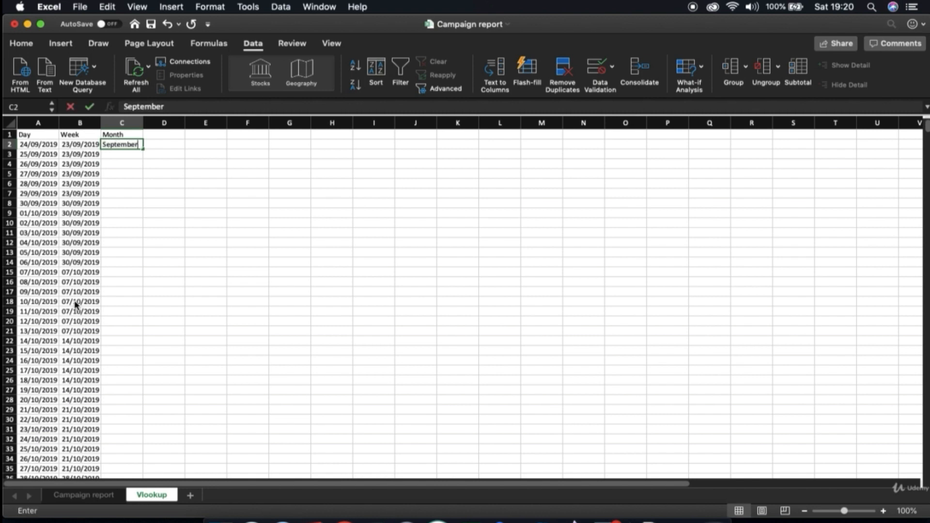
{"action": "key", "text": "Return"}
- Copy September from C2 into C3:C8 for the remaining September dates
{"action": "left_click", "coordinate": [130, 145]}
{"action": "key", "text": "super+c"}
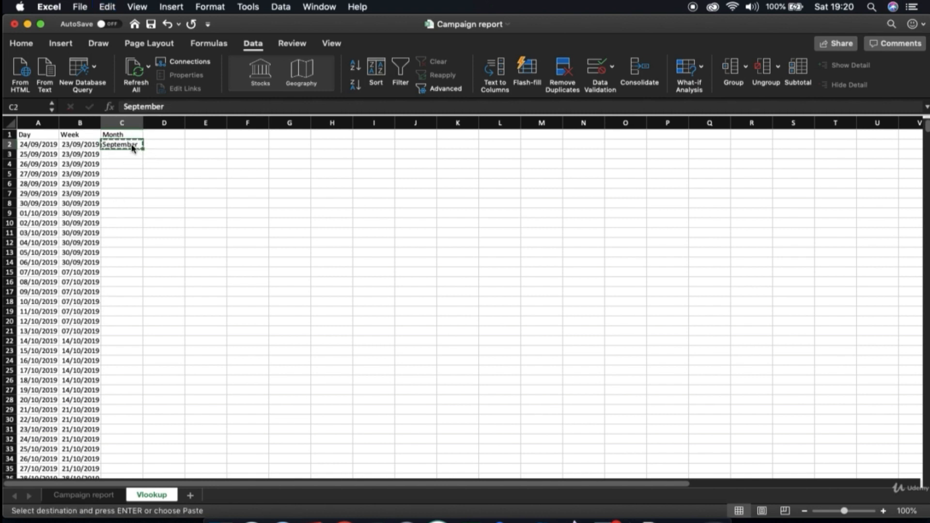
{"action": "left_click_drag", "start_coordinate": [125, 154], "coordinate": [112, 204]}
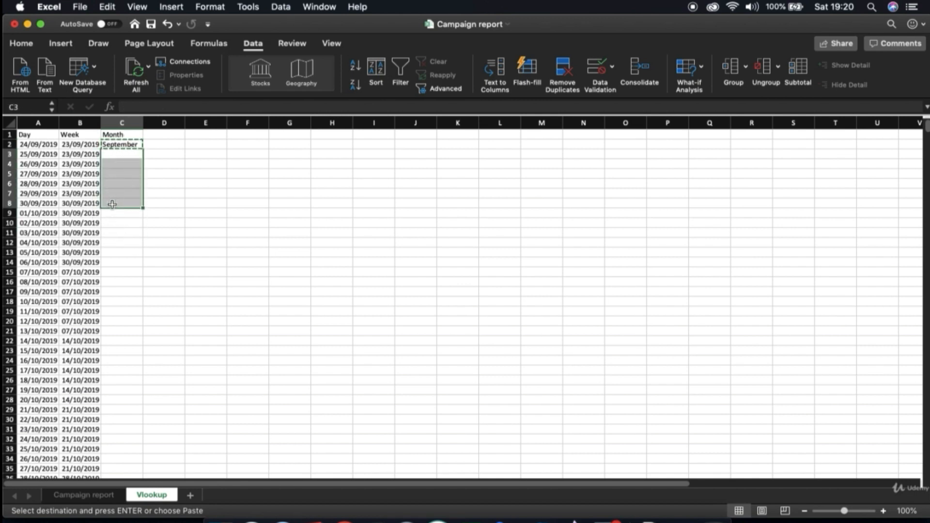
{"action": "key", "text": "super+v"}
- Enter October in C9 and copy it down the Month column to 31/10/2019 in row 39
{"action": "left_click", "coordinate": [115, 215]}
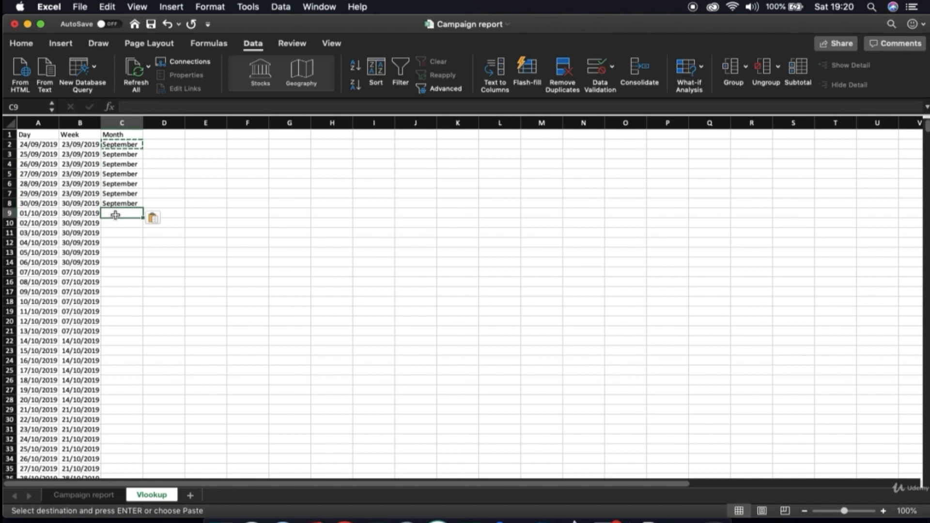
{"action": "type", "text": "October"}
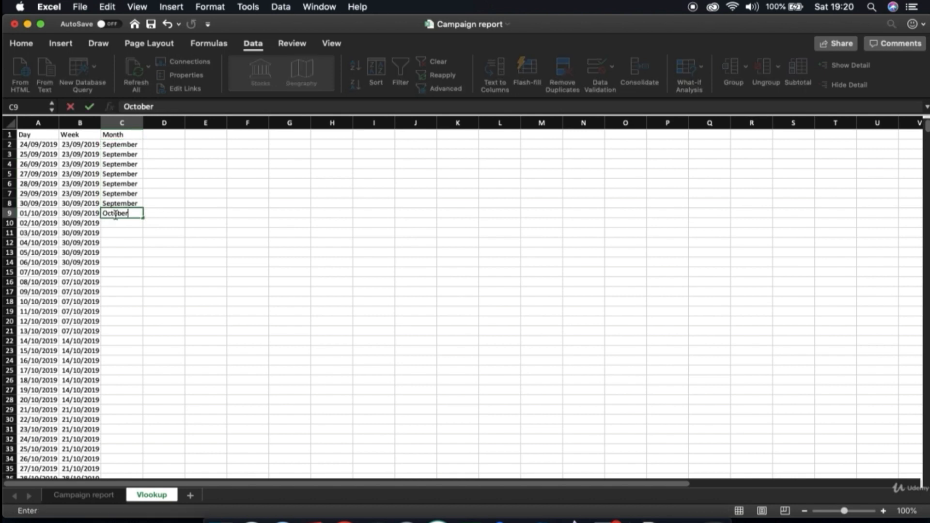
{"action": "key", "text": "Return"}
{"action": "left_click", "coordinate": [115, 215]}
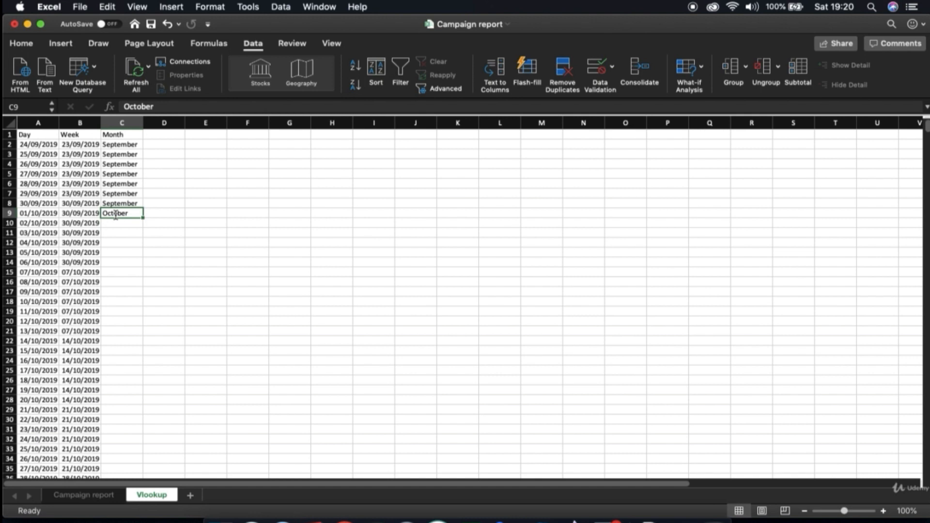
{"action": "key", "text": "super+c"}
{"action": "scroll", "coordinate": [122, 251], "scroll_direction": "down", "scroll_amount": 8}
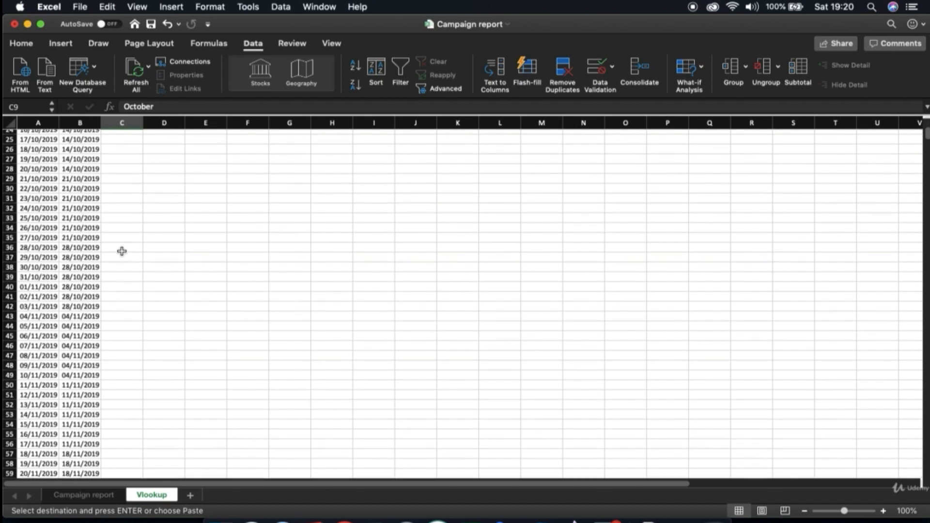
{"action": "left_click", "coordinate": [46, 276]}
{"action": "key", "text": "Right"}
{"action": "key", "text": "Right"}
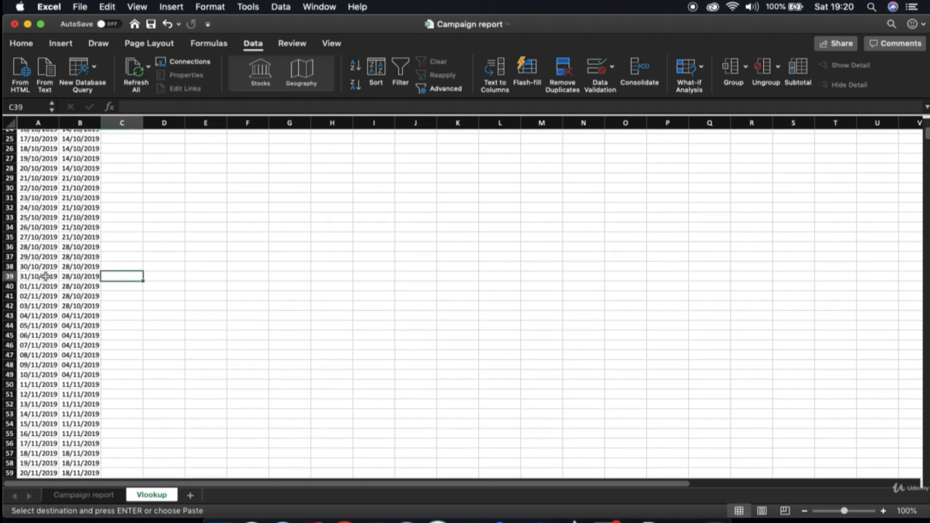
{"action": "key", "text": "super+shift+Up"}
{"action": "key", "text": "super+v"}
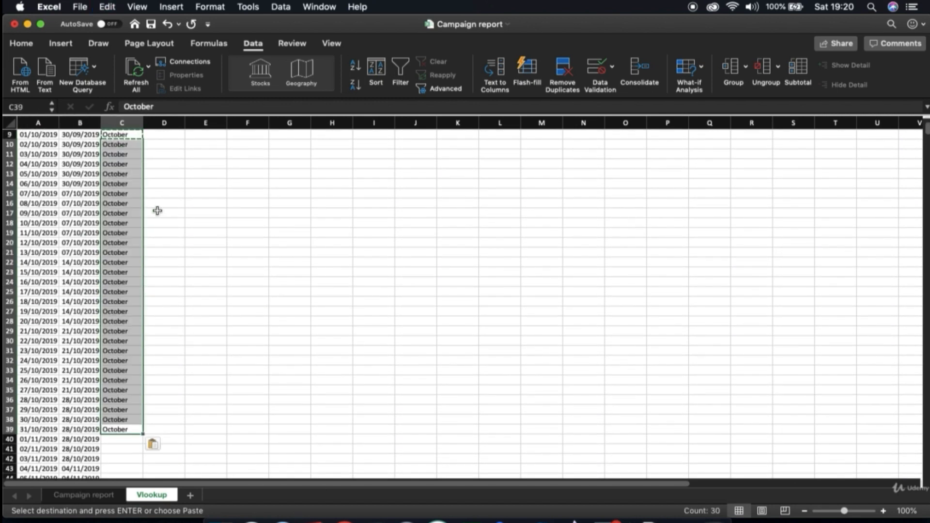
- Enter Novmeber in C40 as the month for 01/11/2019
{"action": "scroll", "coordinate": [157, 213], "scroll_direction": "down", "scroll_amount": 8}
{"action": "left_click", "coordinate": [117, 201]}
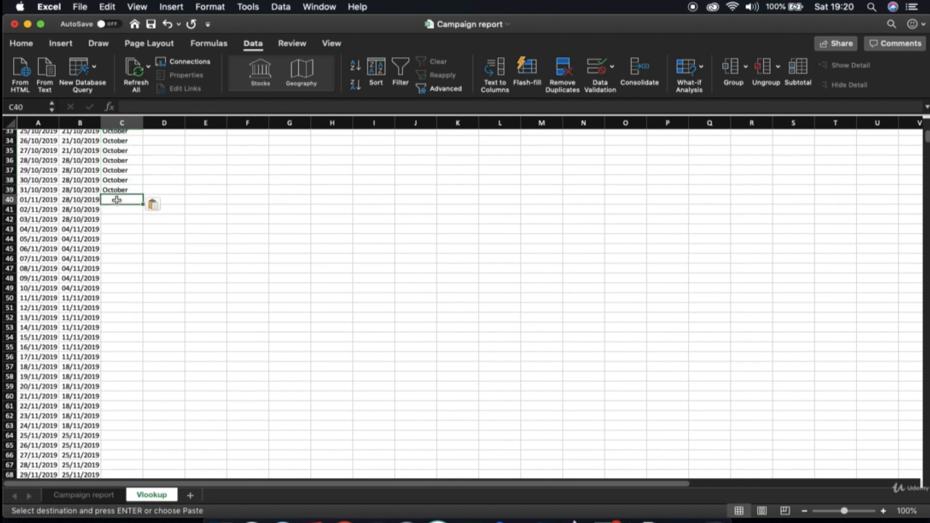
{"action": "type", "text": "Novmeber"}
{"action": "key", "text": "Return"}
- Copy the month from C40 down the Month column to 30/11/2019 in row 69
{"action": "key", "text": "Up"}
{"action": "key", "text": "super+c"}
{"action": "scroll", "coordinate": [140, 306], "scroll_direction": "down", "scroll_amount": 5}
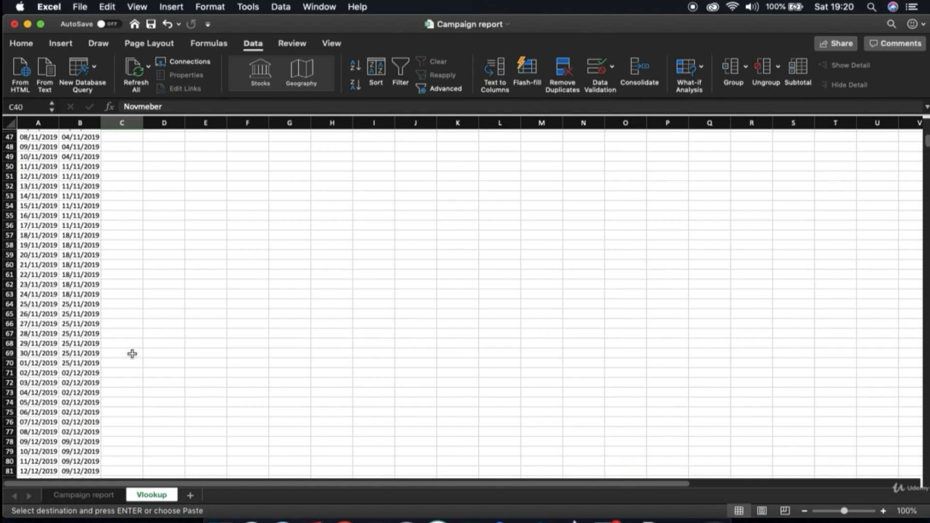
{"action": "scroll", "coordinate": [130, 353], "scroll_direction": "down", "scroll_amount": 1}
{"action": "left_click", "coordinate": [48, 345]}
{"action": "key", "text": "Right"}
{"action": "key", "text": "Right"}
{"action": "key", "text": "super+shift+Up"}
{"action": "key", "text": "super+v"}
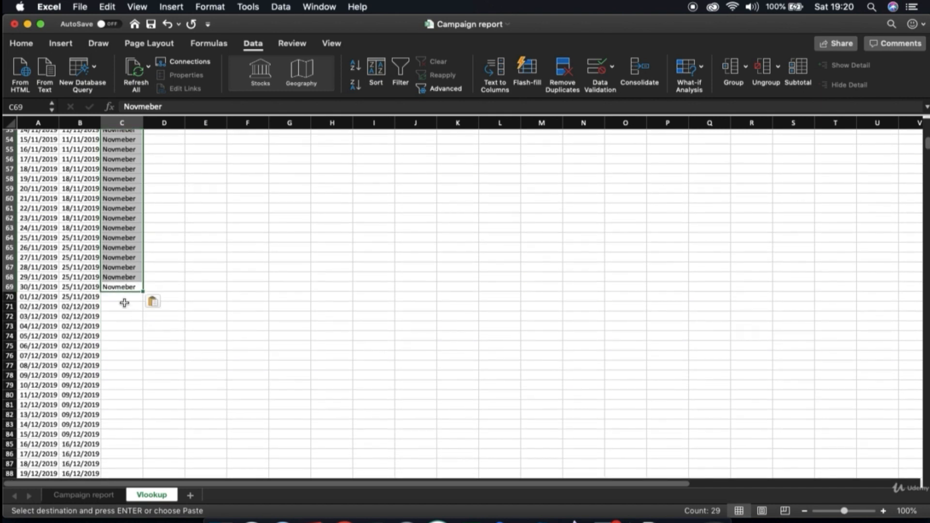
- Return to the top of the Vlookup sheet and review the Day, Week and Month columns
{"action": "left_click", "coordinate": [125, 298]}
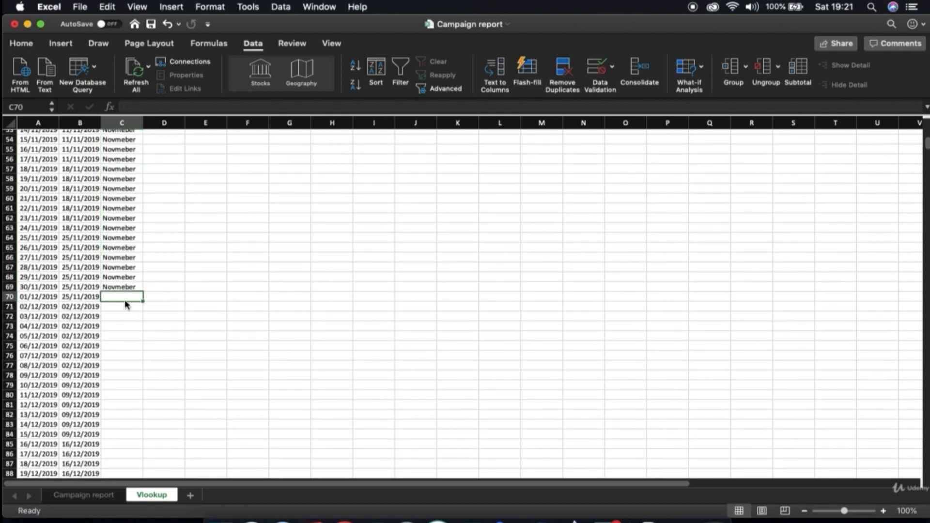
{"action": "left_click", "coordinate": [115, 286]}
{"action": "key", "text": "ctrl+Up"}
{"action": "key", "text": "ctrl+Left"}
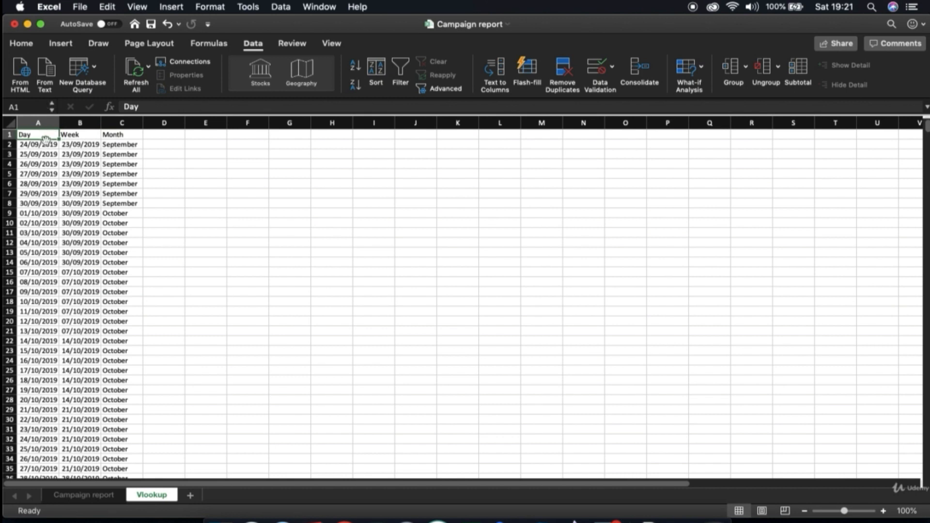
{"action": "left_click", "coordinate": [90, 135]}
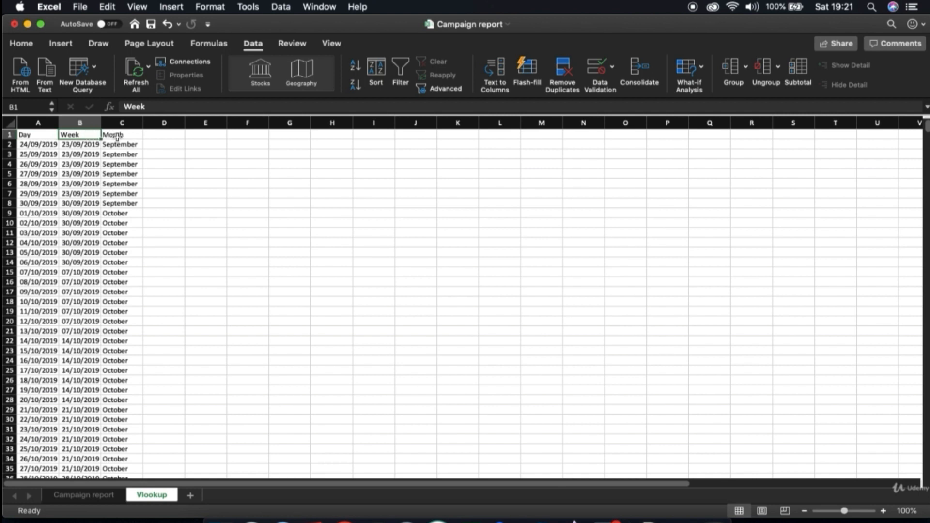
{"action": "left_click", "coordinate": [118, 137]}
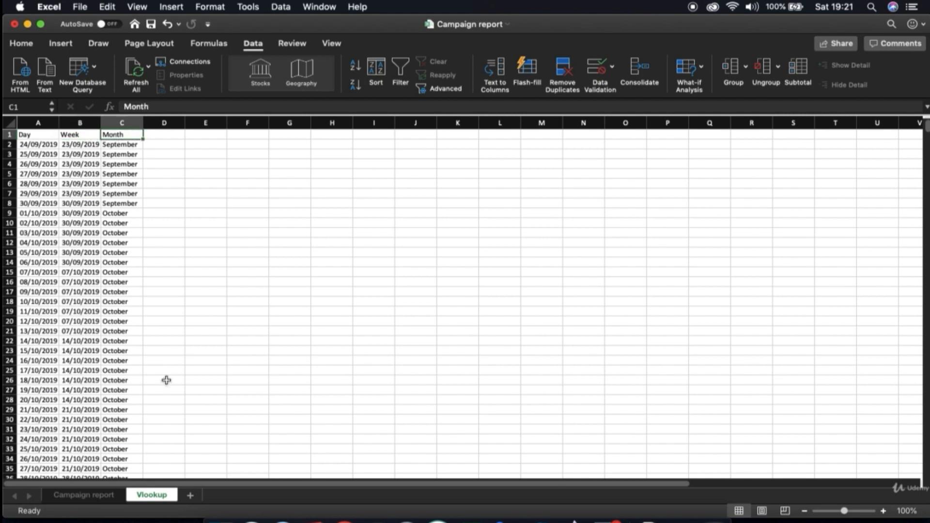
- On the Campaign report sheet, enter =VLOOKUP(C2,Vlookup!A:C,3,0) in A2 and fill it down the Month column
{"action": "left_click", "coordinate": [96, 496]}
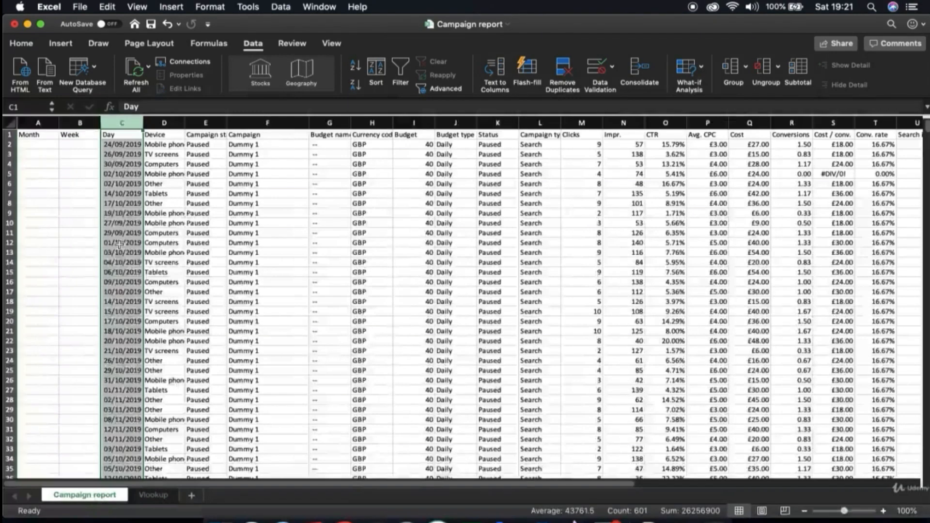
{"action": "left_click", "coordinate": [41, 145]}
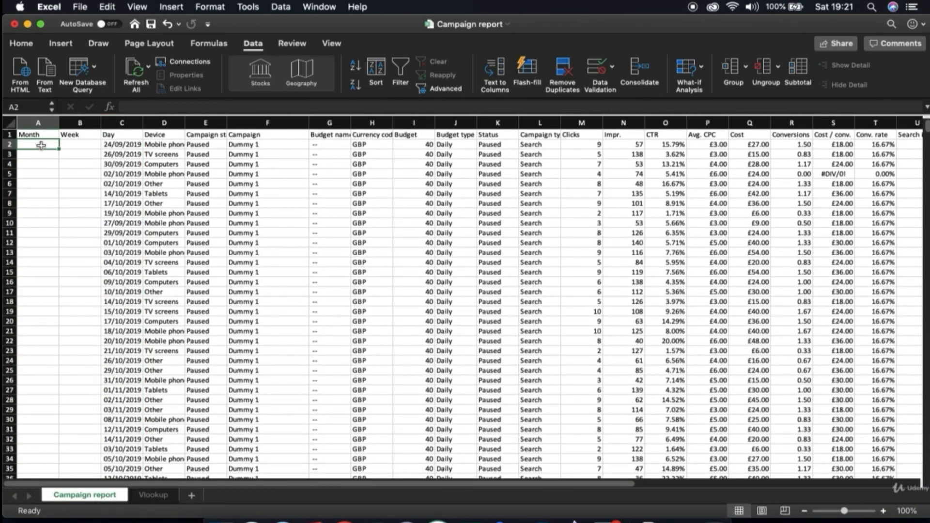
{"action": "type", "text": "=vlookup("}
{"action": "left_click", "coordinate": [121, 144]}
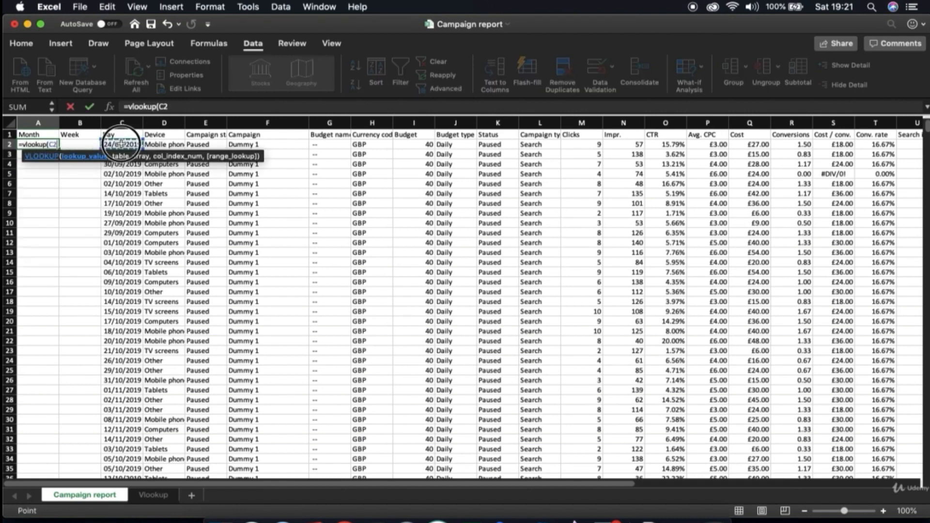
{"action": "type", "text": ","}
{"action": "left_click", "coordinate": [153, 499]}
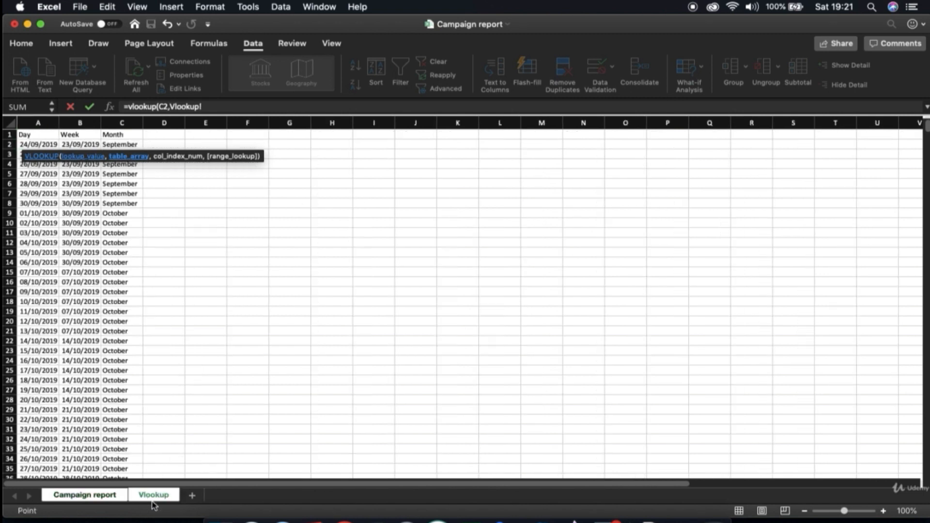
{"action": "left_click_drag", "start_coordinate": [38, 123], "coordinate": [118, 127]}
{"action": "type", "text": ",3,0"}
{"action": "key", "text": "Return"}
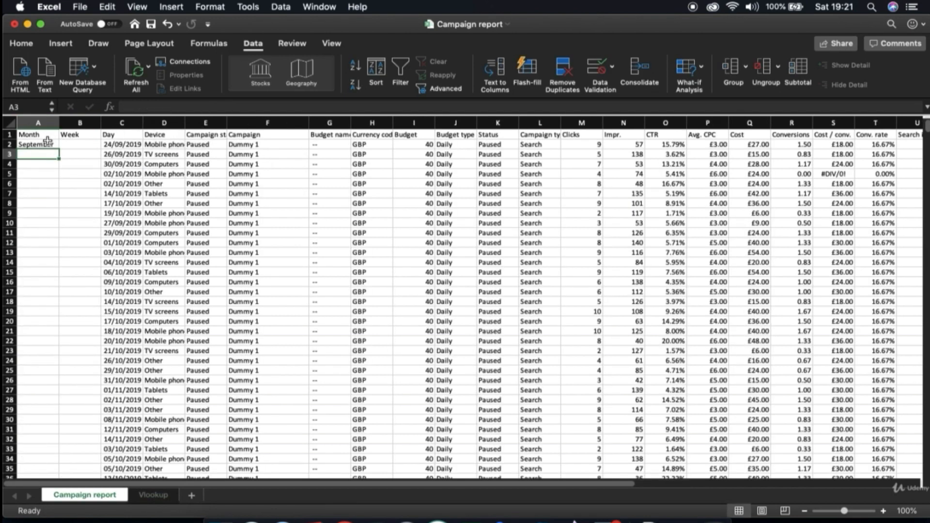
{"action": "left_click", "coordinate": [48, 144]}
{"action": "double_click", "coordinate": [59, 149]}
- Check the filled Month values against the Day dates down the Campaign report sheet, and return to the top
{"action": "scroll", "coordinate": [145, 242], "scroll_direction": "down", "scroll_amount": 15}
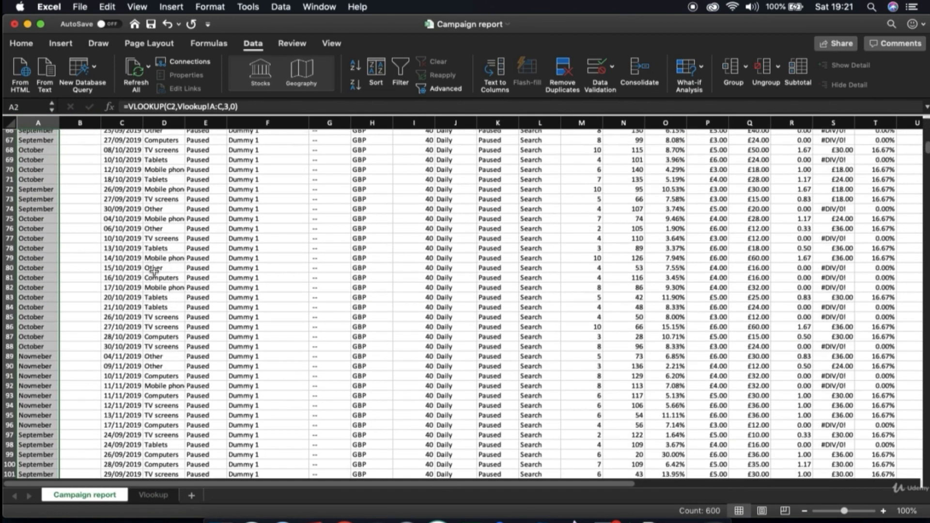
{"action": "scroll", "coordinate": [155, 271], "scroll_direction": "down", "scroll_amount": 20}
{"action": "left_click", "coordinate": [32, 221]}
{"action": "left_click", "coordinate": [127, 221]}
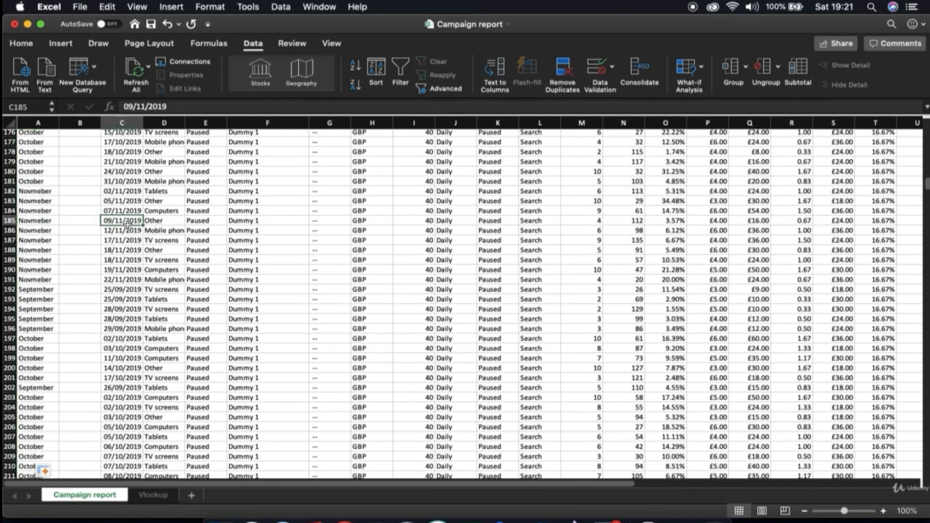
{"action": "scroll", "coordinate": [127, 223], "scroll_direction": "down", "scroll_amount": 10}
{"action": "left_click", "coordinate": [39, 235]}
{"action": "left_click", "coordinate": [121, 245]}
{"action": "scroll", "coordinate": [59, 332], "scroll_direction": "down", "scroll_amount": 20}
{"action": "scroll", "coordinate": [60, 329], "scroll_direction": "down", "scroll_amount": 10}
{"action": "scroll", "coordinate": [79, 212], "scroll_direction": "up", "scroll_amount": 20}
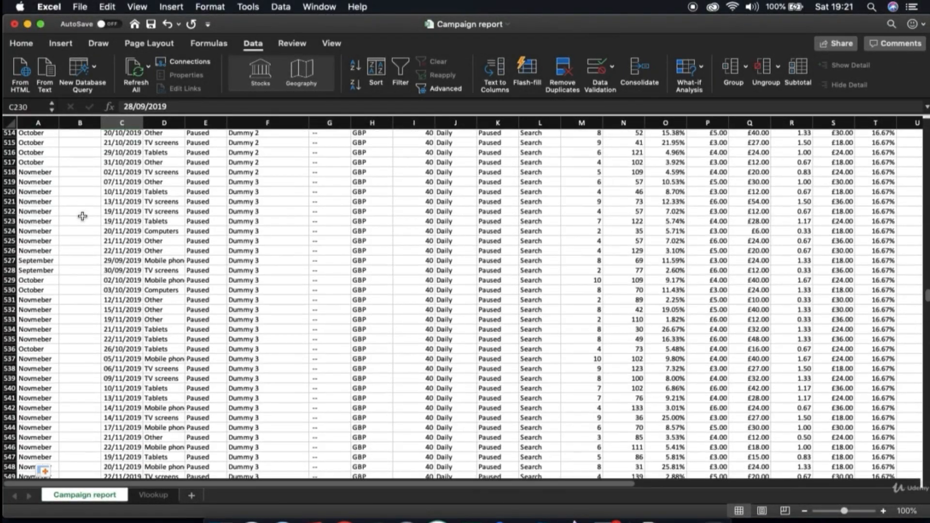
{"action": "left_click", "coordinate": [83, 217]}
{"action": "key", "text": "super+Up"}
{"action": "key", "text": "super+Left"}
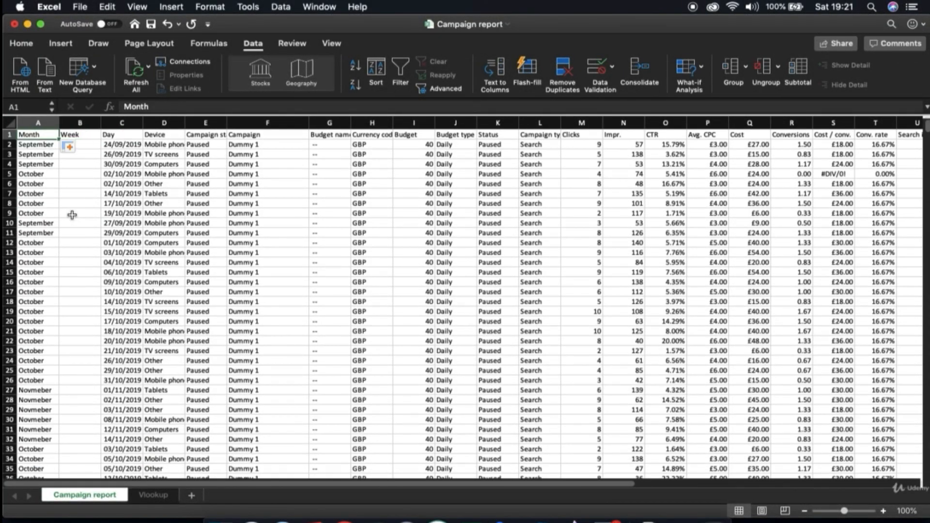
- Shade the Month and Week columns (A:B) with a dark orange fill
{"action": "left_click", "coordinate": [127, 134]}
{"action": "left_click_drag", "start_coordinate": [125, 128], "coordinate": [896, 124]}
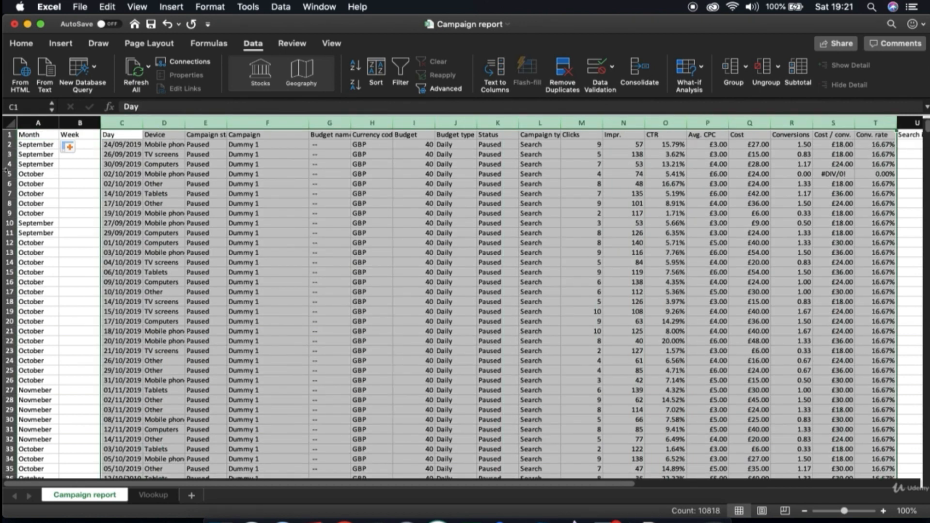
{"action": "left_click_drag", "start_coordinate": [37, 123], "coordinate": [67, 124]}
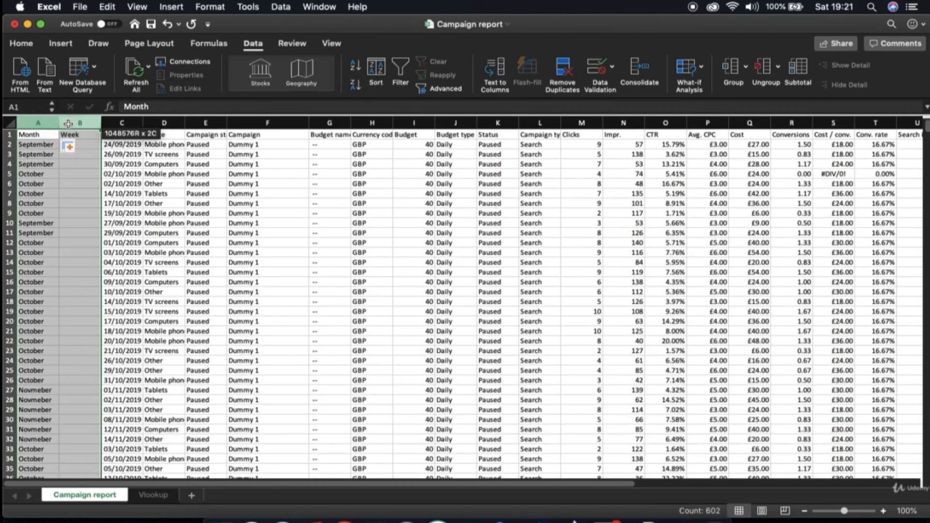
{"action": "left_click", "coordinate": [22, 43]}
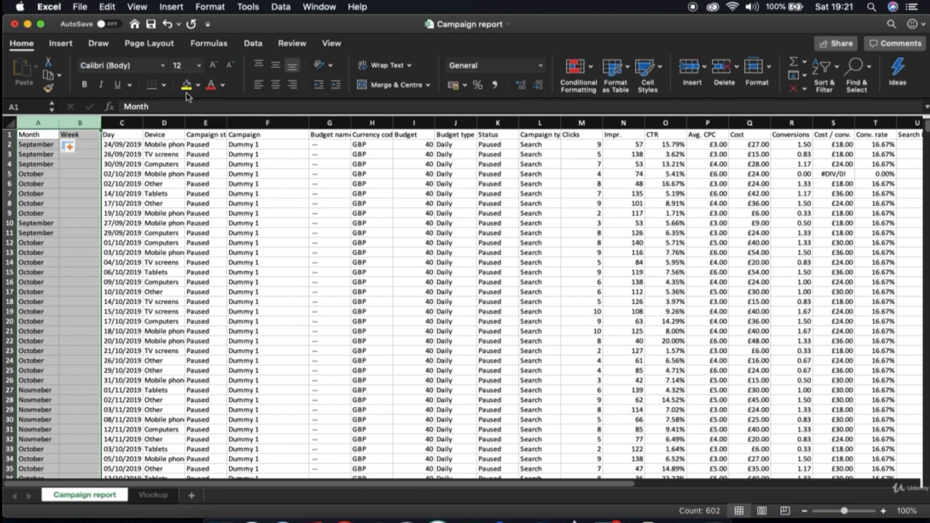
{"action": "left_click", "coordinate": [199, 85]}
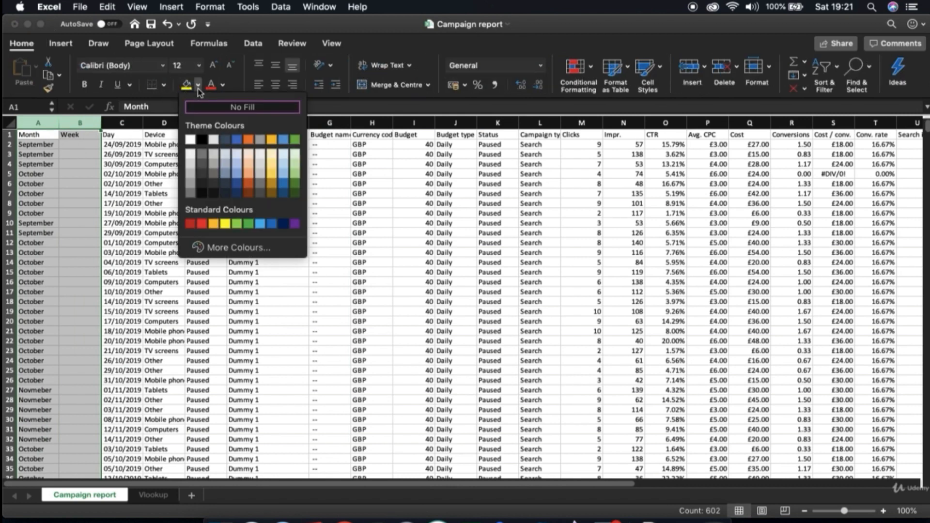
{"action": "left_click", "coordinate": [248, 183]}
{"action": "left_click", "coordinate": [115, 164]}
- Enter =VLOOKUP(C2,Vlookup!A:B,2,0) in B2 and fill it down the Week column
{"action": "left_click", "coordinate": [72, 148]}
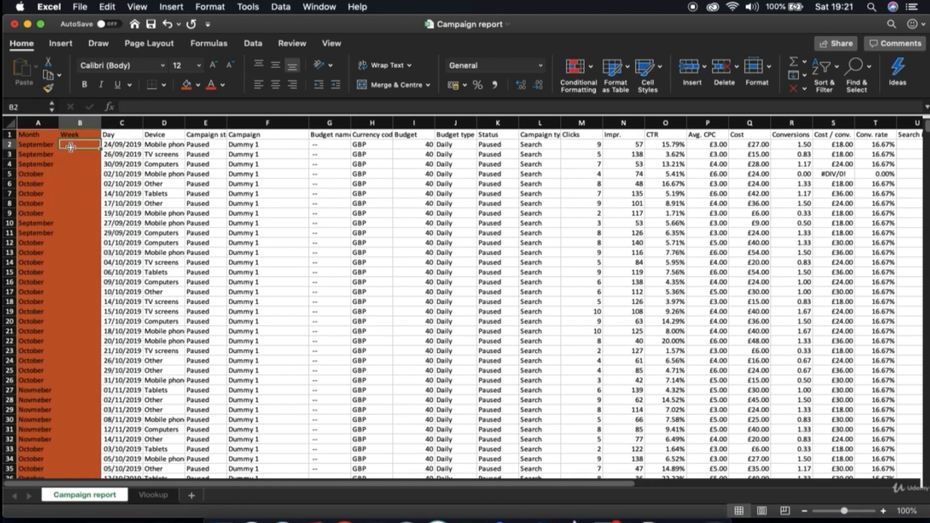
{"action": "type", "text": "=vlookup("}
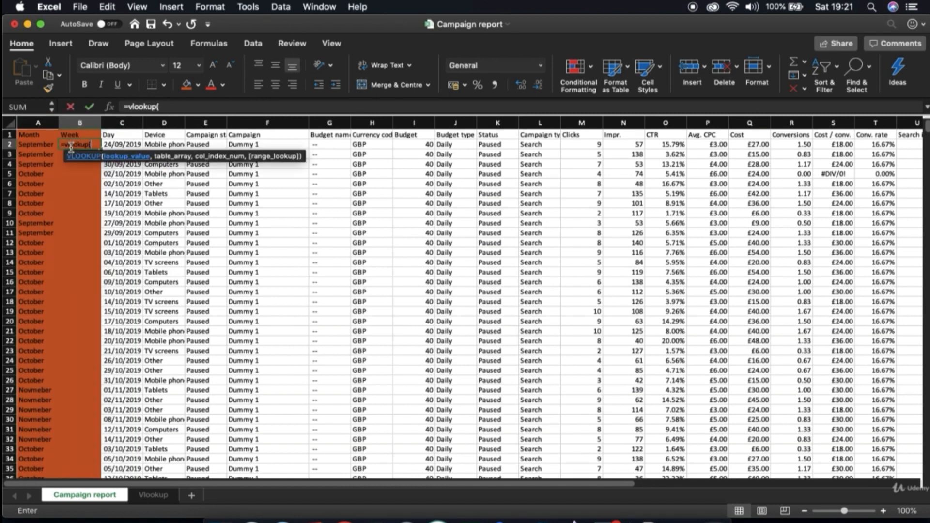
{"action": "left_click", "coordinate": [116, 145]}
{"action": "type", "text": ","}
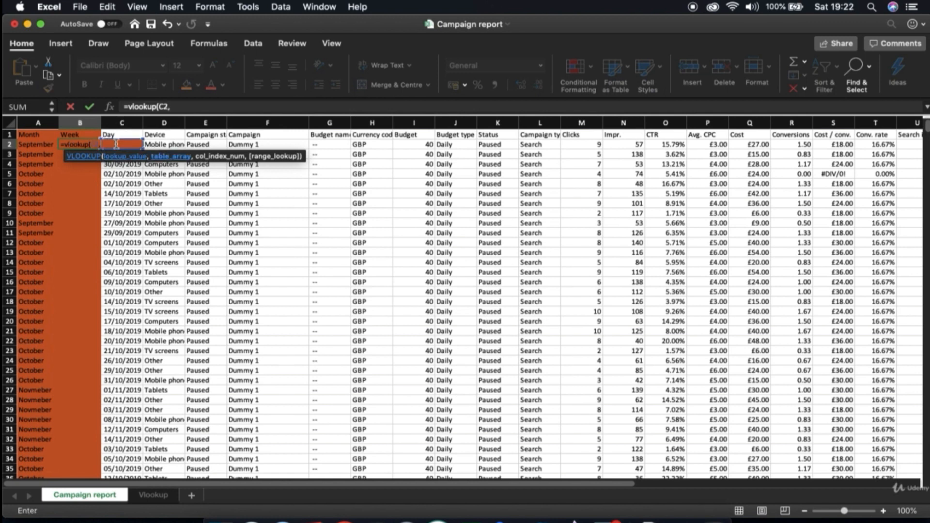
{"action": "left_click", "coordinate": [153, 495]}
{"action": "left_click", "coordinate": [40, 118]}
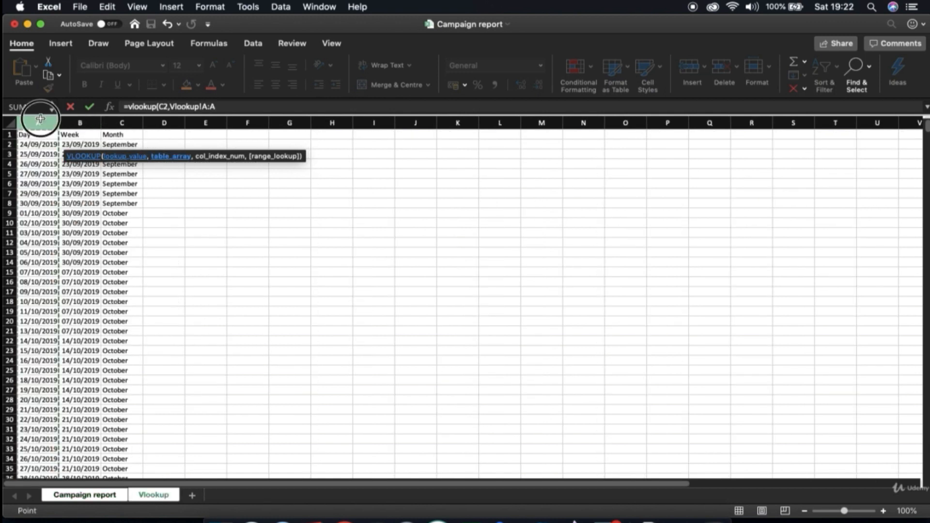
{"action": "left_click_drag", "start_coordinate": [39, 119], "coordinate": [80, 119]}
{"action": "type", "text": ",2,0"}
{"action": "key", "text": "Return"}
{"action": "left_click", "coordinate": [87, 148]}
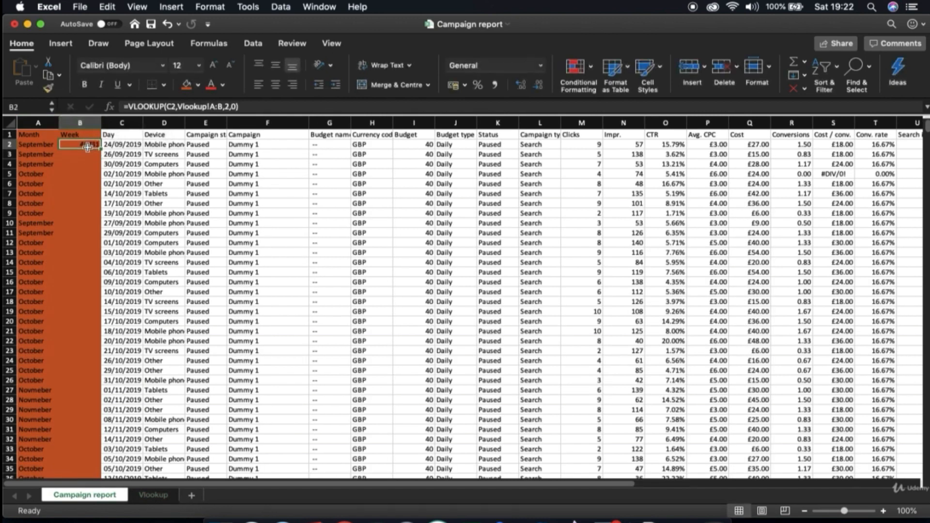
{"action": "double_click", "coordinate": [100, 148]}
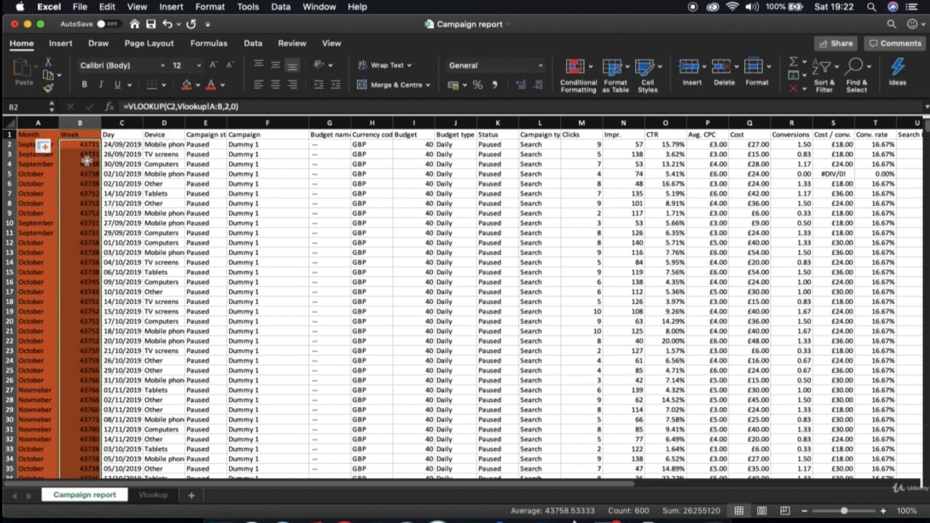
- Format the whole Week column as Short Date
{"action": "left_click", "coordinate": [84, 123]}
{"action": "left_click", "coordinate": [540, 66]}
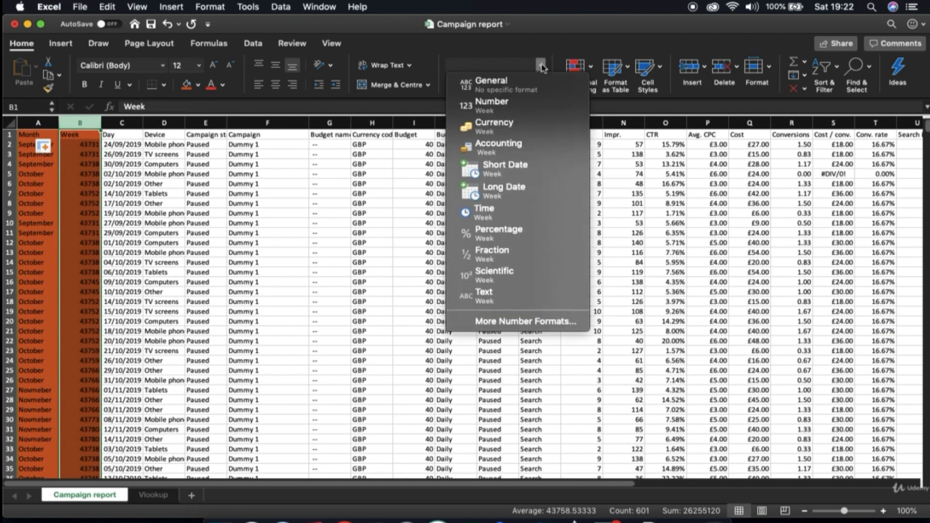
{"action": "left_click", "coordinate": [504, 167]}
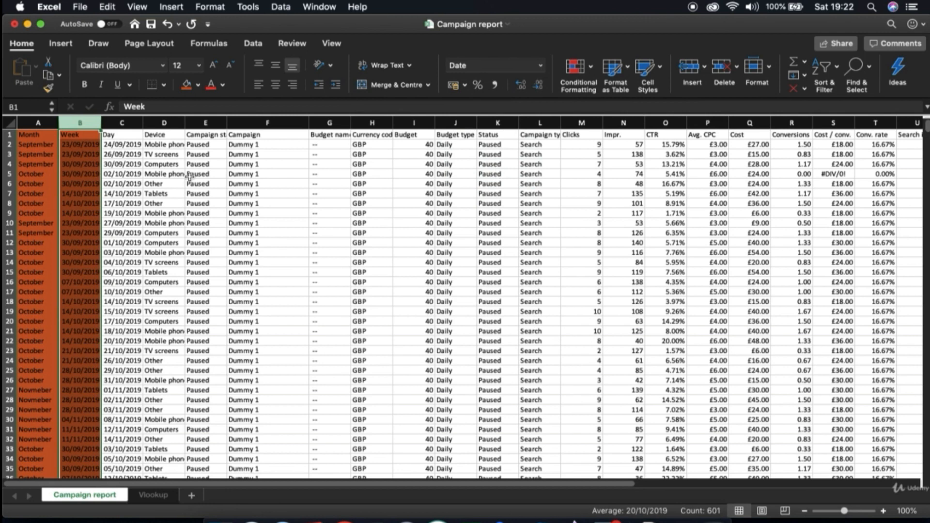
- Review the Week formula in B2 and examine the Month, Week and Day columns
{"action": "left_click", "coordinate": [81, 145]}
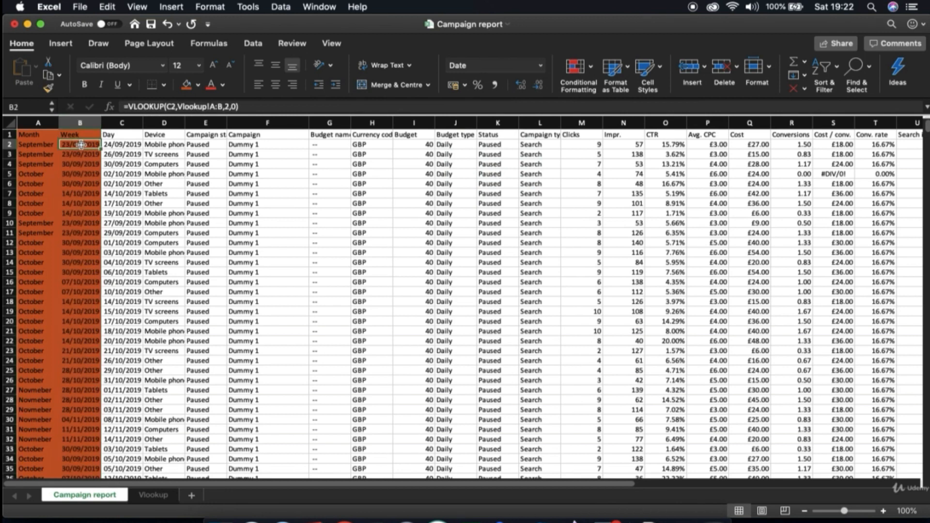
{"action": "left_click", "coordinate": [99, 125]}
{"action": "left_click_drag", "start_coordinate": [78, 123], "coordinate": [48, 124]}
{"action": "left_click", "coordinate": [48, 123]}
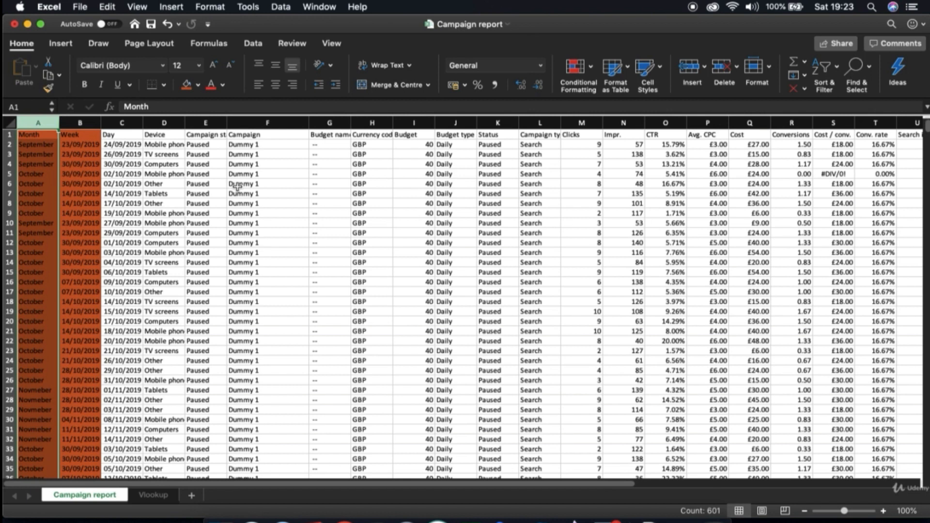
{"action": "left_click", "coordinate": [118, 121]}
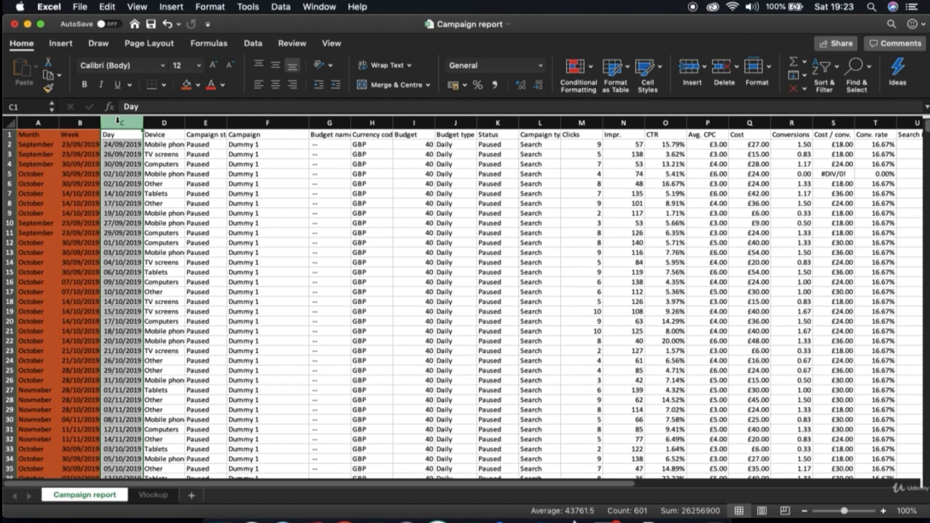
{"action": "left_click", "coordinate": [38, 134]}
{"action": "left_click", "coordinate": [66, 137]}
{"action": "left_click", "coordinate": [37, 134]}
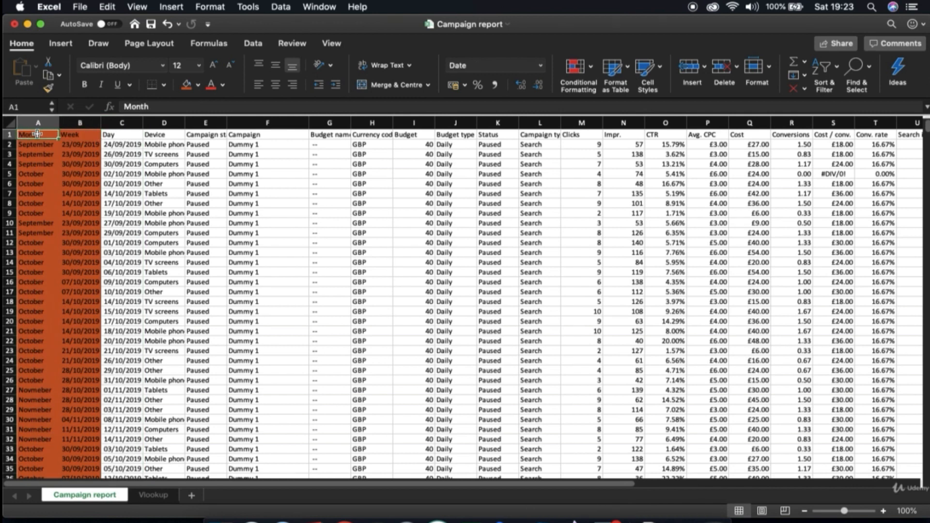
- Auto-fit the width of the Device column to its contents
{"action": "left_click", "coordinate": [164, 122]}
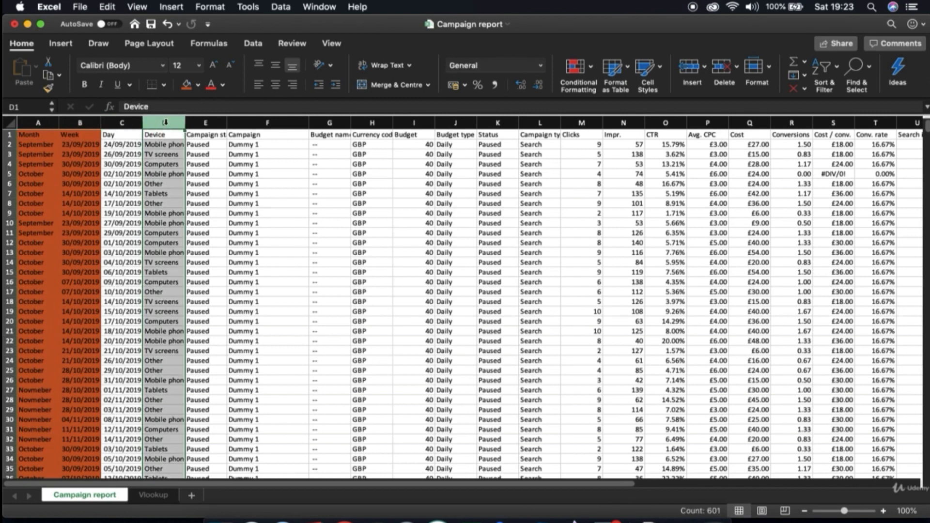
{"action": "double_click", "coordinate": [184, 122]}
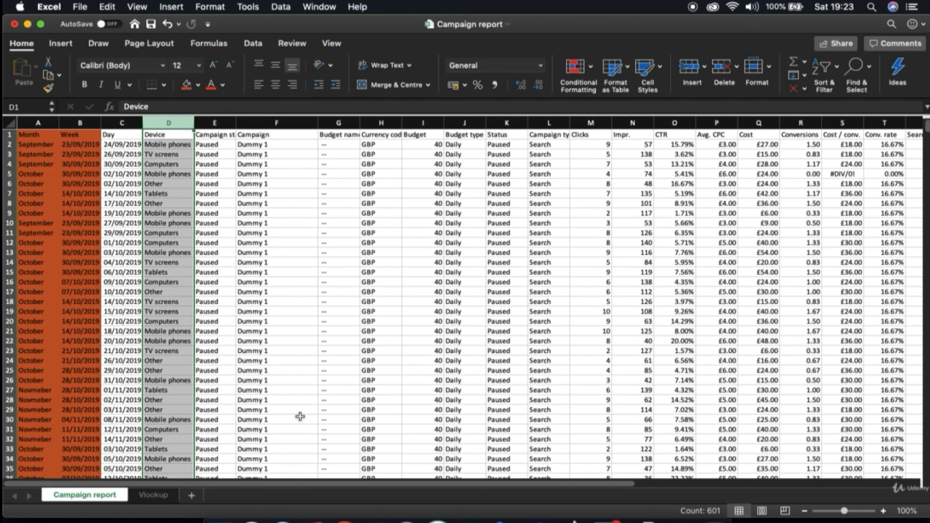
- Switch to Google Ads in Chrome, try the Week segment in the campaign download options, and return to the Excel report
{"action": "left_click", "coordinate": [344, 517]}
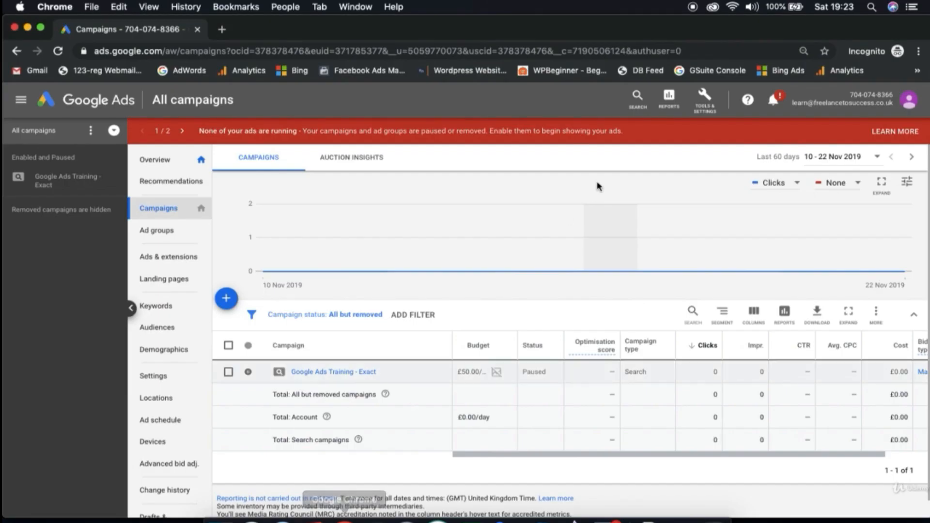
{"action": "left_click", "coordinate": [723, 312]}
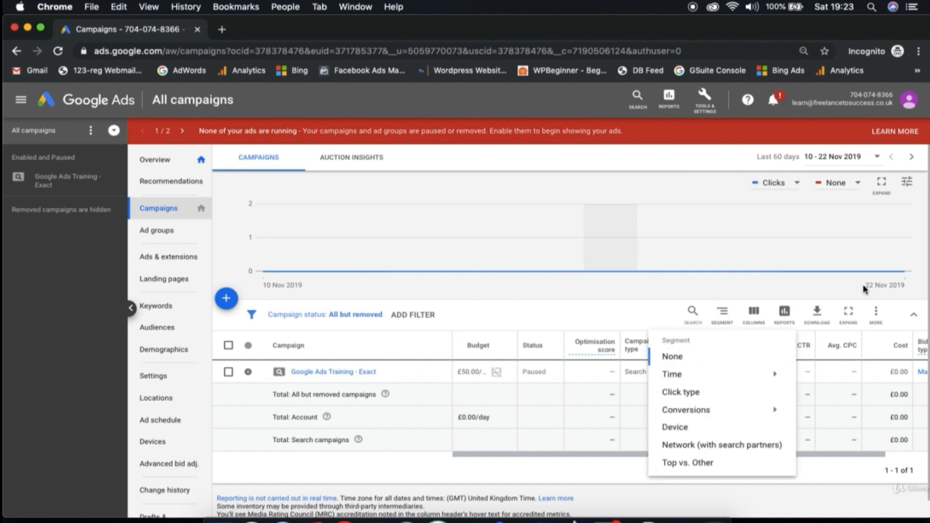
{"action": "left_click", "coordinate": [817, 313]}
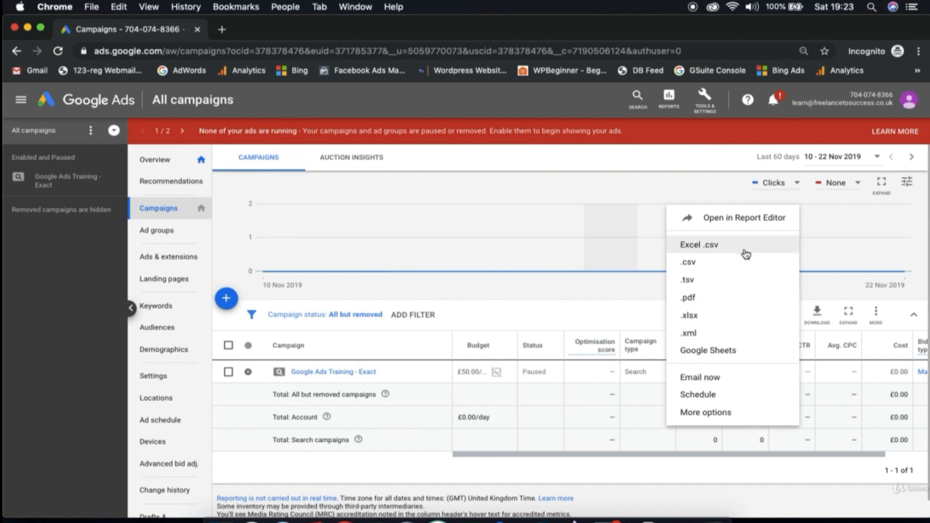
{"action": "left_click", "coordinate": [718, 412]}
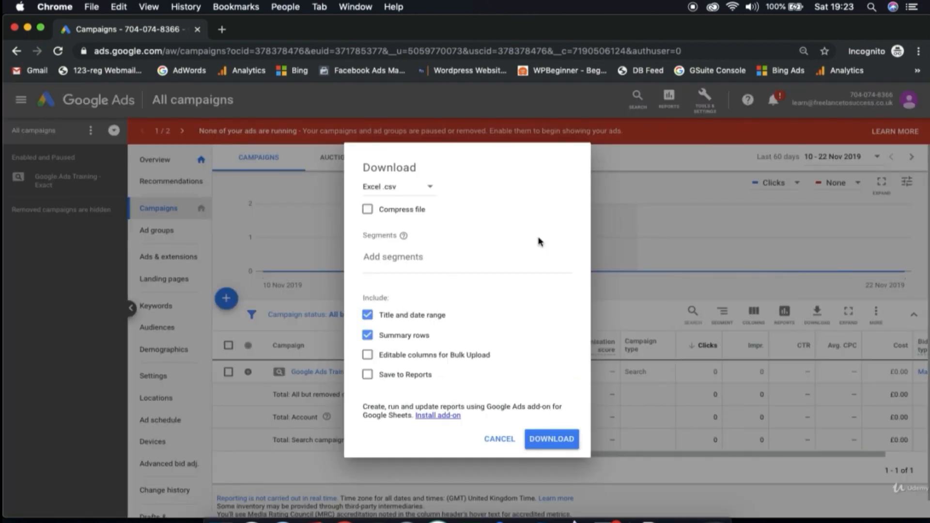
{"action": "left_click", "coordinate": [420, 257]}
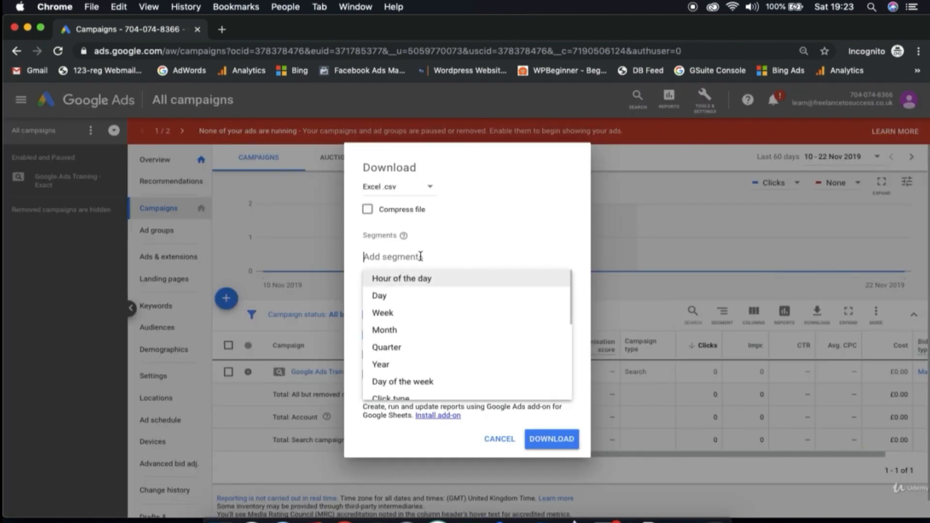
{"action": "left_click", "coordinate": [401, 317]}
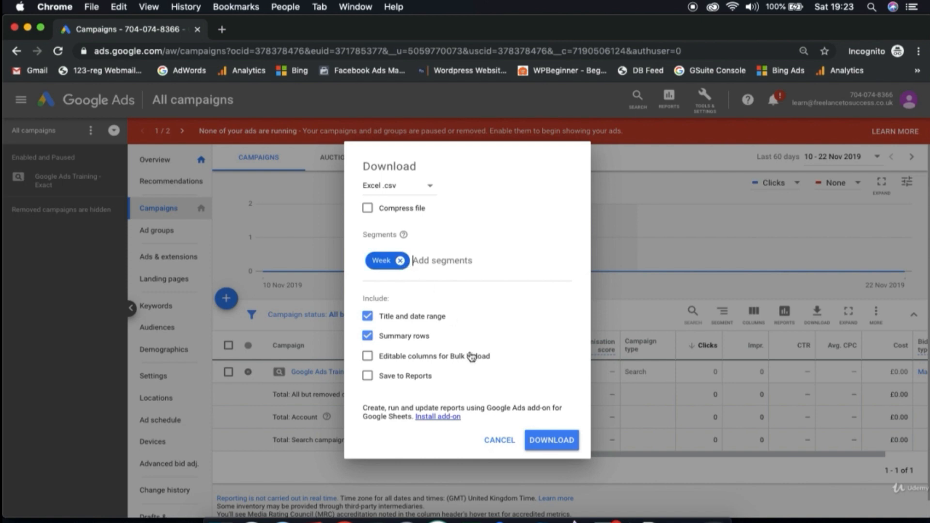
{"action": "left_click", "coordinate": [498, 441]}
{"action": "left_click", "coordinate": [468, 521]}
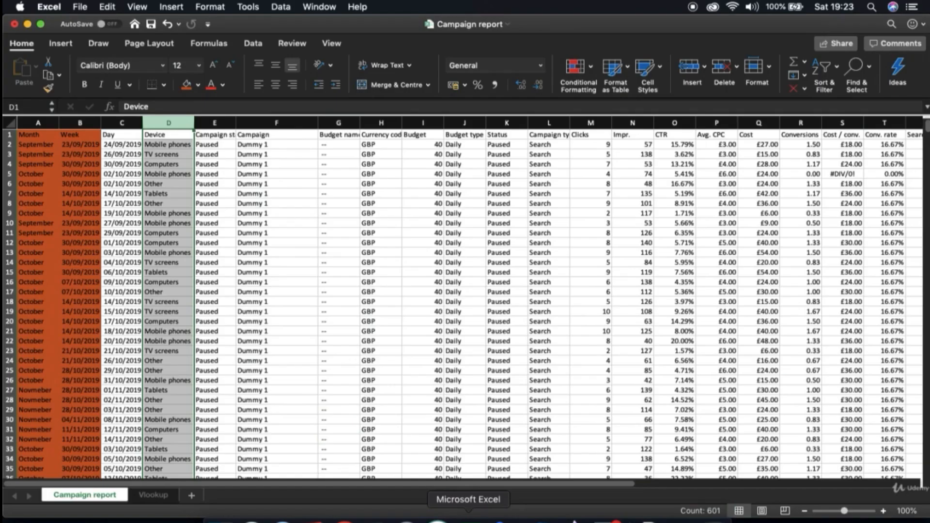
{"action": "left_click", "coordinate": [31, 135]}
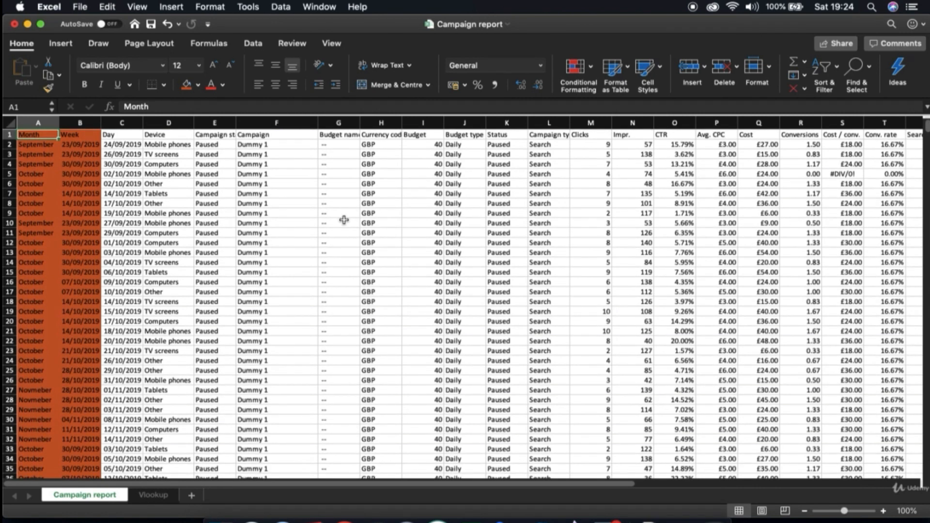
- Look across the whole campaign report and examine the metric columns from Clicks to Search impr. share
{"action": "scroll", "coordinate": [344, 220], "scroll_direction": "right", "scroll_amount": 8}
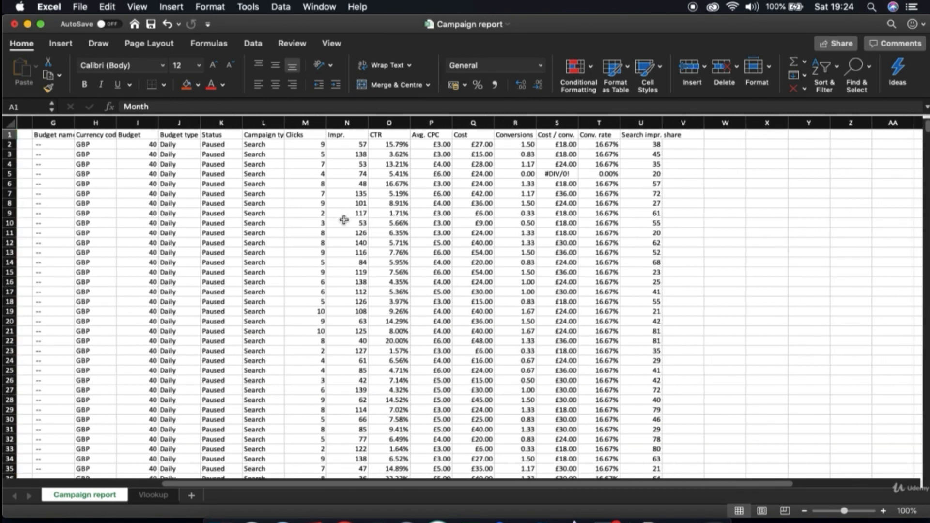
{"action": "scroll", "coordinate": [343, 218], "scroll_direction": "left", "scroll_amount": 6}
{"action": "scroll", "coordinate": [339, 217], "scroll_direction": "right", "scroll_amount": 6}
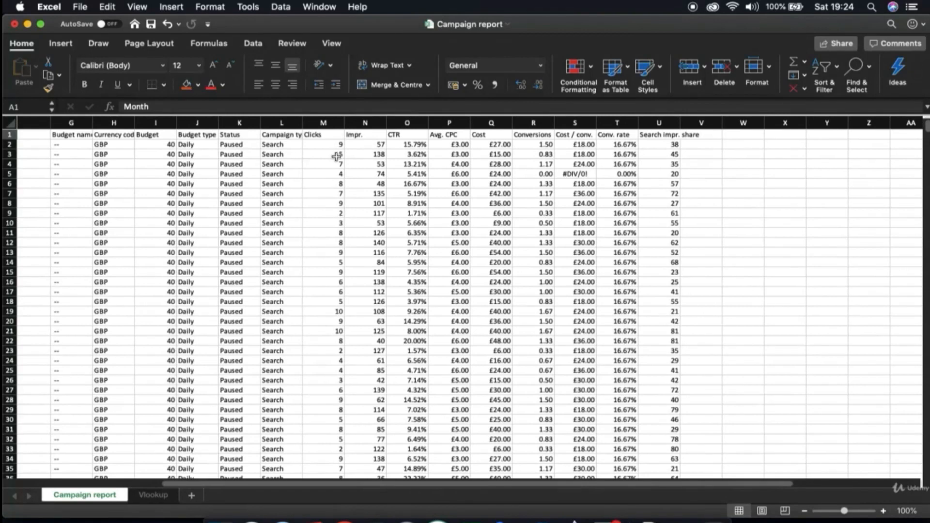
{"action": "scroll", "coordinate": [334, 153], "scroll_direction": "left", "scroll_amount": 6}
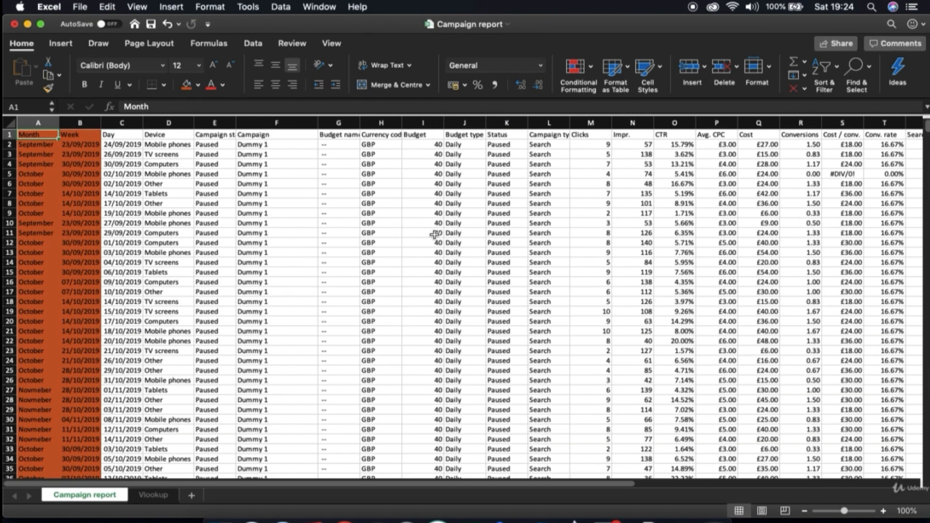
{"action": "scroll", "coordinate": [434, 234], "scroll_direction": "right", "scroll_amount": 5}
{"action": "scroll", "coordinate": [434, 234], "scroll_direction": "right", "scroll_amount": 5}
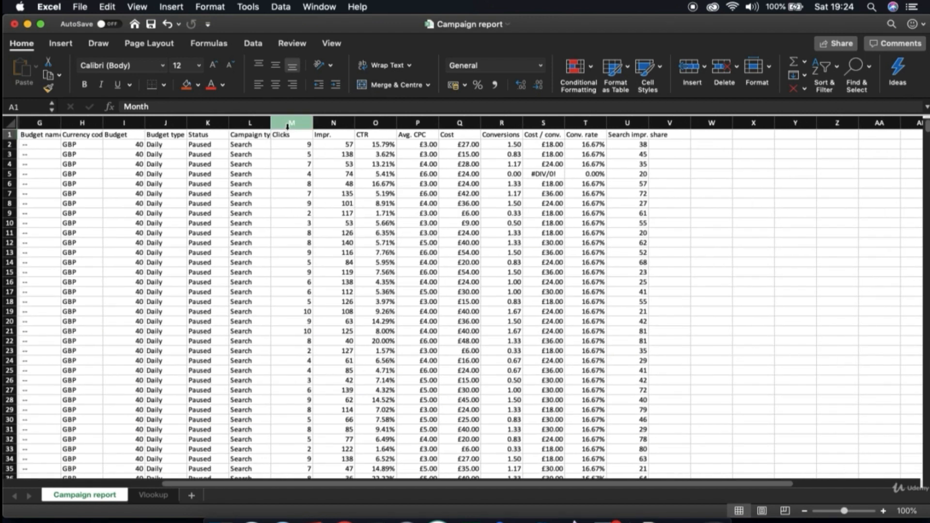
{"action": "left_click_drag", "start_coordinate": [286, 126], "coordinate": [670, 122]}
{"action": "left_click", "coordinate": [343, 162]}
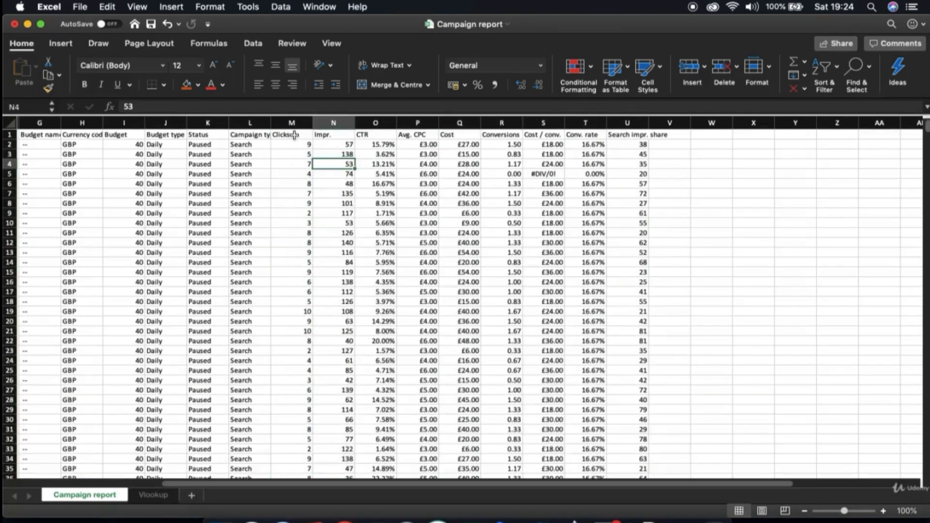
- Examine the Clicks, Impr., CTR, Avg. CPC, Cost / conv. and Conv. rate columns of the campaign report
{"action": "left_click", "coordinate": [295, 135]}
{"action": "left_click", "coordinate": [336, 135]}
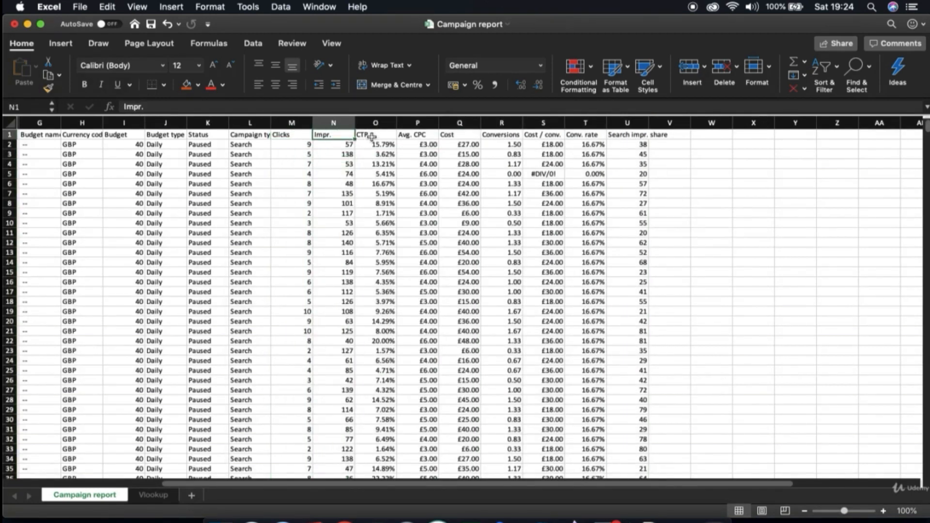
{"action": "left_click", "coordinate": [372, 137]}
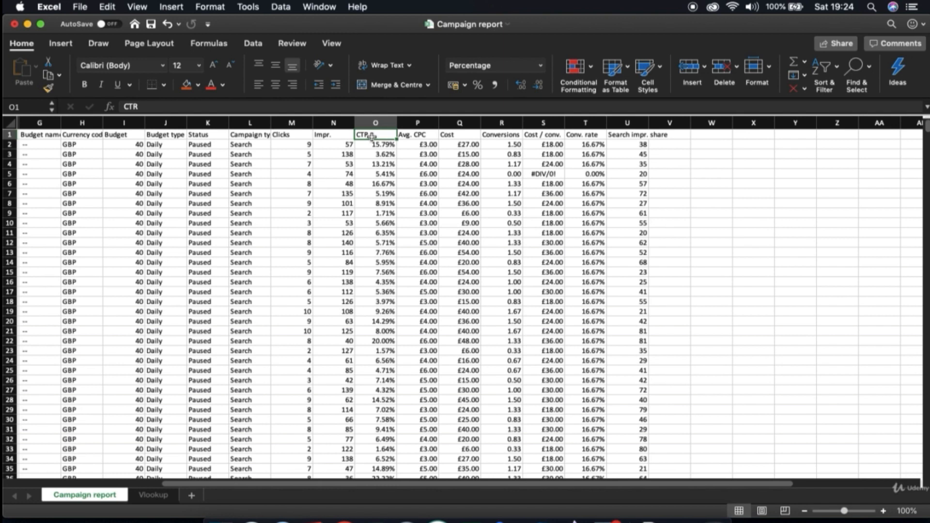
{"action": "left_click", "coordinate": [375, 123]}
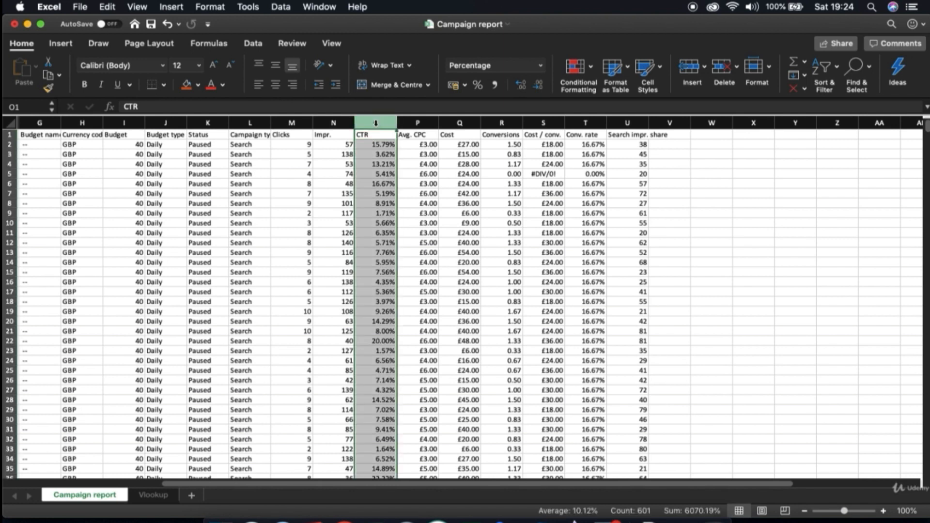
{"action": "left_click", "coordinate": [415, 122]}
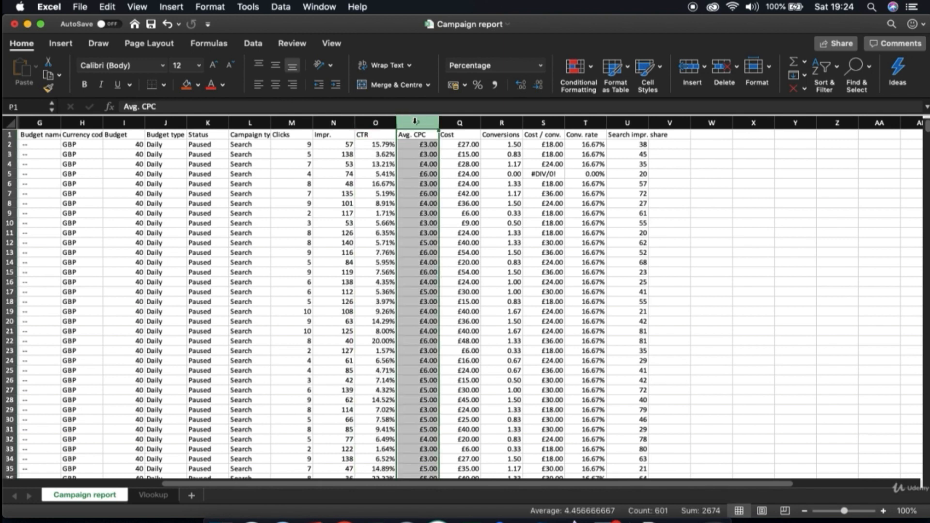
{"action": "left_click", "coordinate": [543, 123]}
{"action": "left_click", "coordinate": [576, 123]}
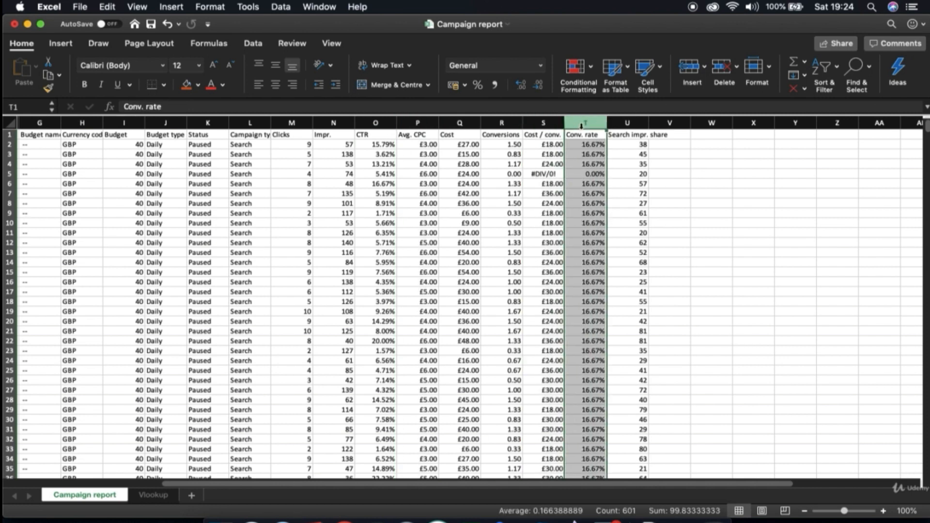
- Review the base metrics Impr., Clicks, Cost and Conversions in the report's header row
{"action": "left_click", "coordinate": [331, 130]}
{"action": "left_click", "coordinate": [294, 134]}
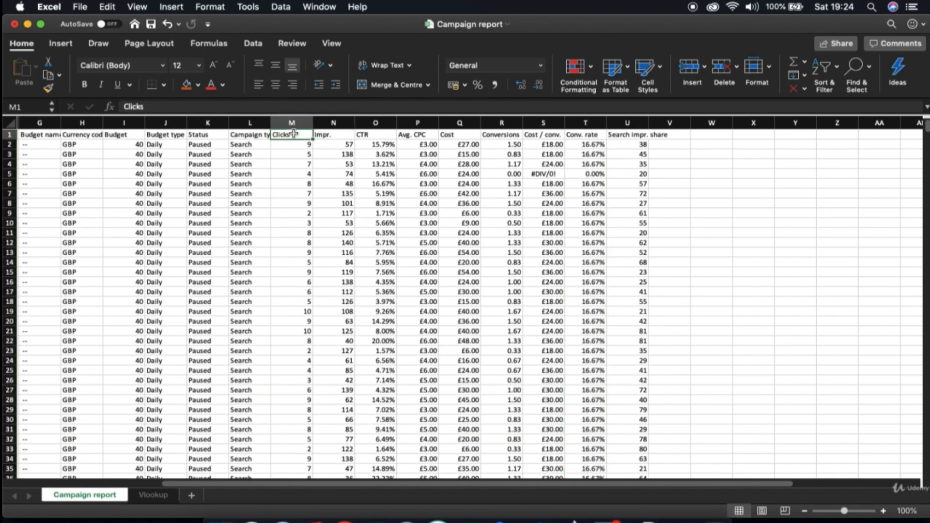
{"action": "left_click", "coordinate": [465, 133]}
{"action": "left_click", "coordinate": [503, 131]}
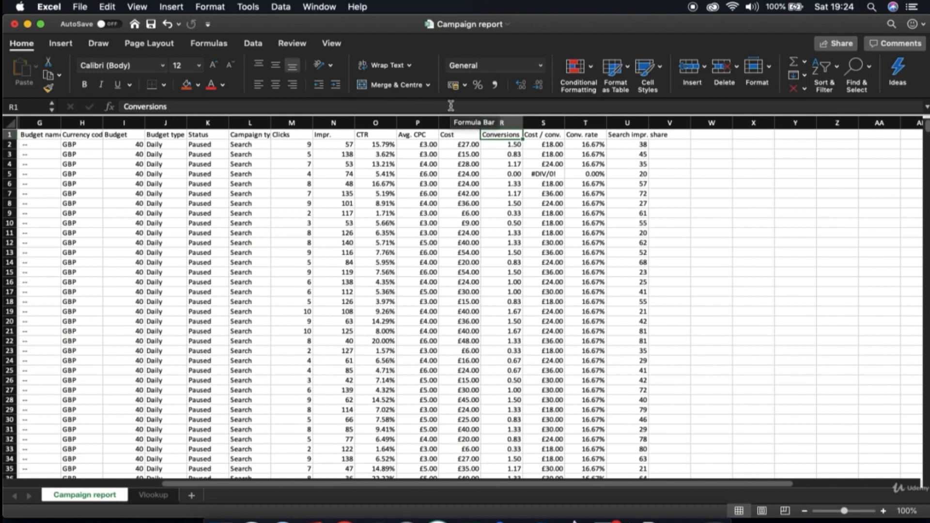
{"action": "scroll", "coordinate": [150, 208], "scroll_direction": "left", "scroll_amount": 10}
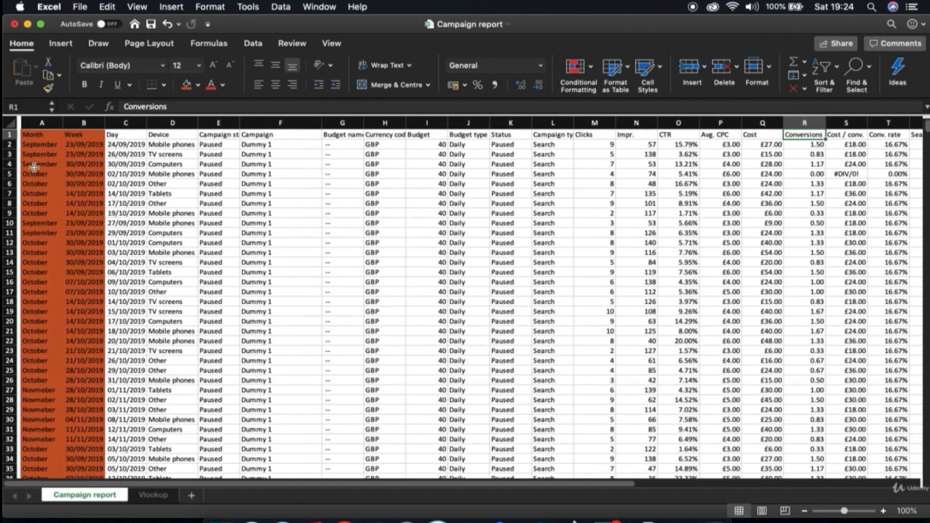
- Add a new worksheet after the Campaign report sheet and enter the header Date in B5
{"action": "left_click", "coordinate": [43, 138]}
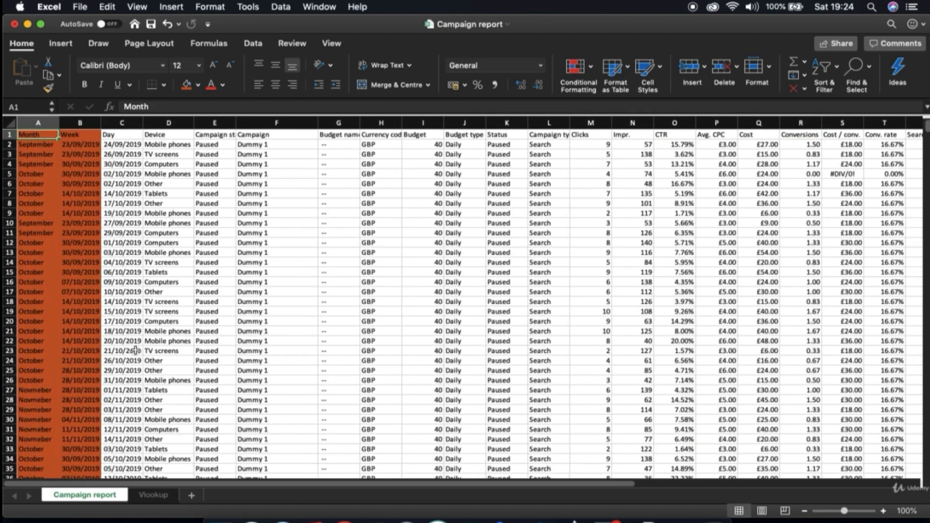
{"action": "left_click", "coordinate": [191, 496]}
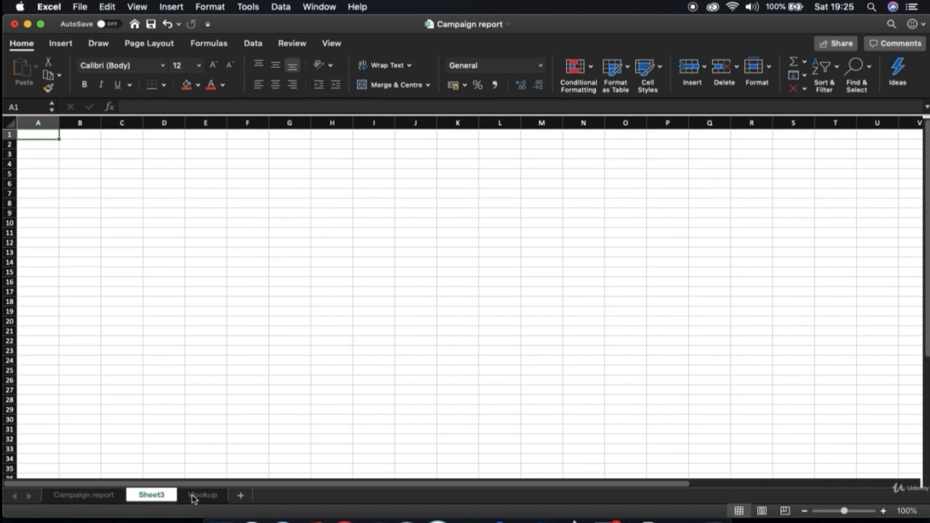
{"action": "left_click", "coordinate": [91, 175]}
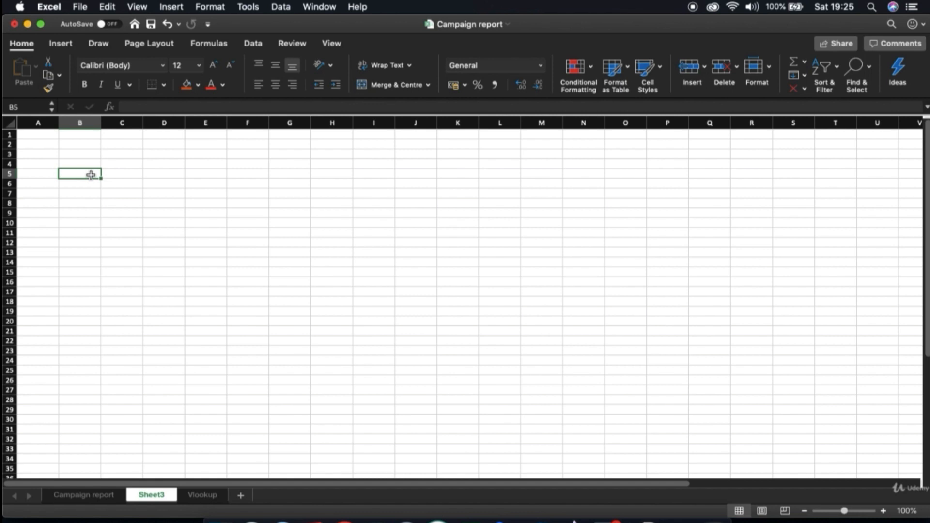
{"action": "key", "text": "Right"}
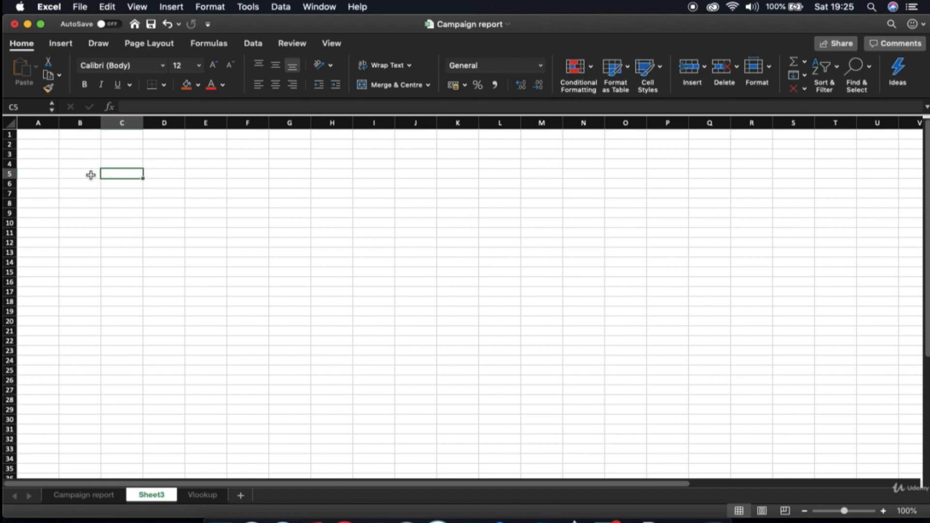
{"action": "left_click", "coordinate": [91, 175]}
{"action": "type", "text": "Date"}
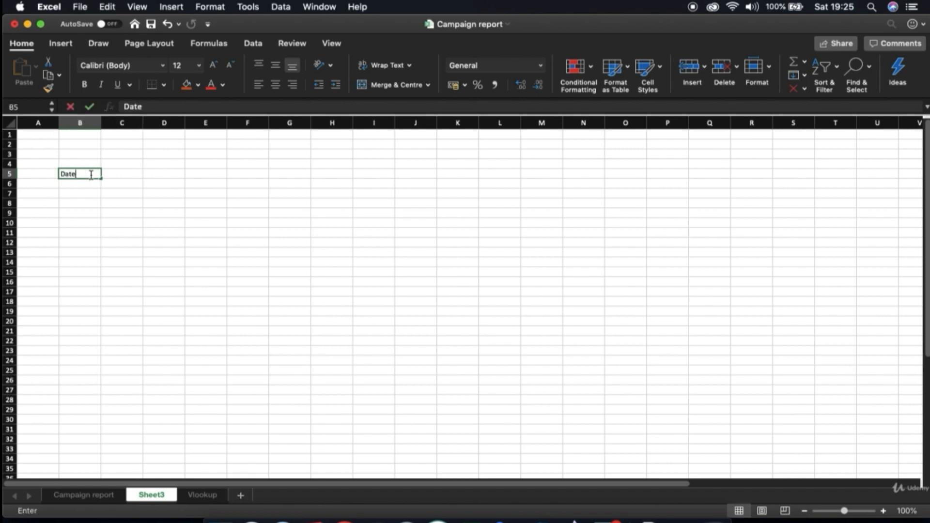
{"action": "key", "text": "Tab"}
- Enter the headers Impressions, Clicks, CTR, Cost and CPC in cells C5 to G5
{"action": "type", "text": "Impressio"}
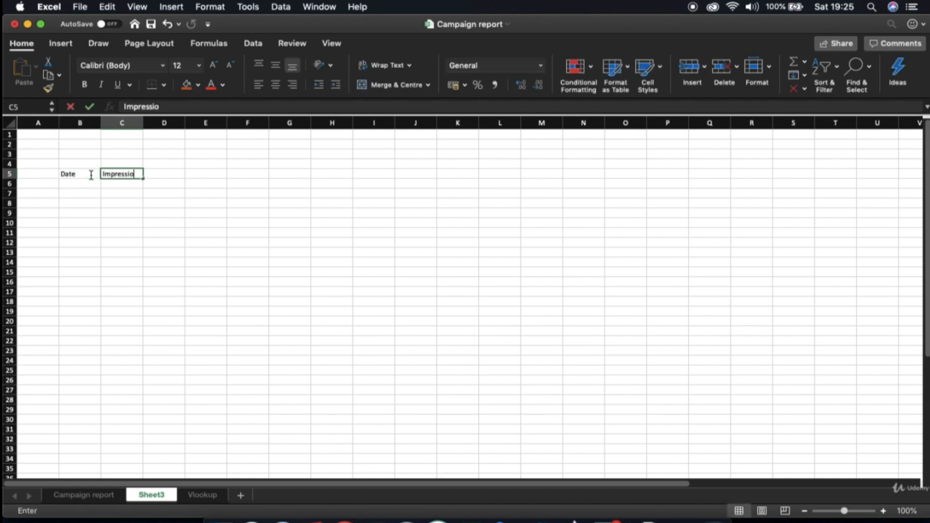
{"action": "type", "text": "ns"}
{"action": "key", "text": "Tab"}
{"action": "type", "text": "Clicks"}
{"action": "key", "text": "Tab"}
{"action": "type", "text": "CTR"}
{"action": "key", "text": "Tab"}
{"action": "type", "text": "Cos"}
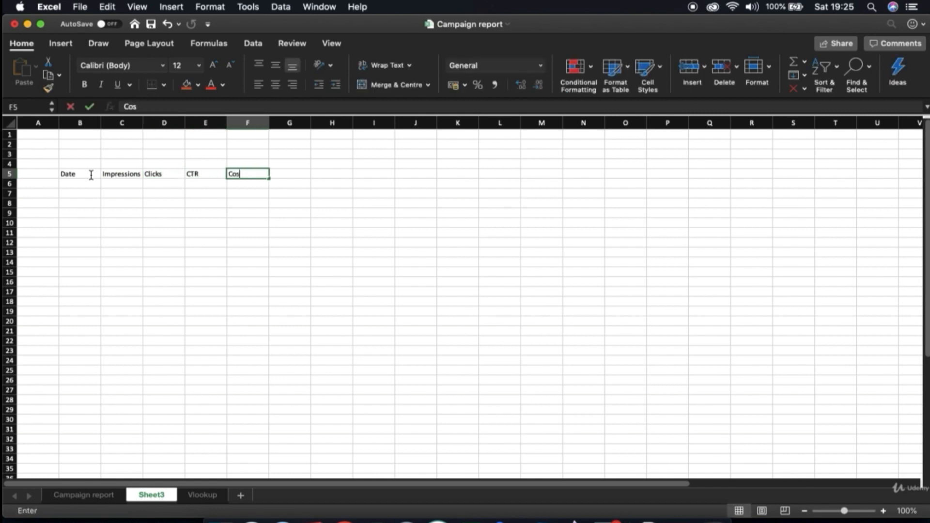
{"action": "type", "text": "t"}
{"action": "key", "text": "Tab"}
{"action": "type", "text": "CPC"}
{"action": "key", "text": "Tab"}
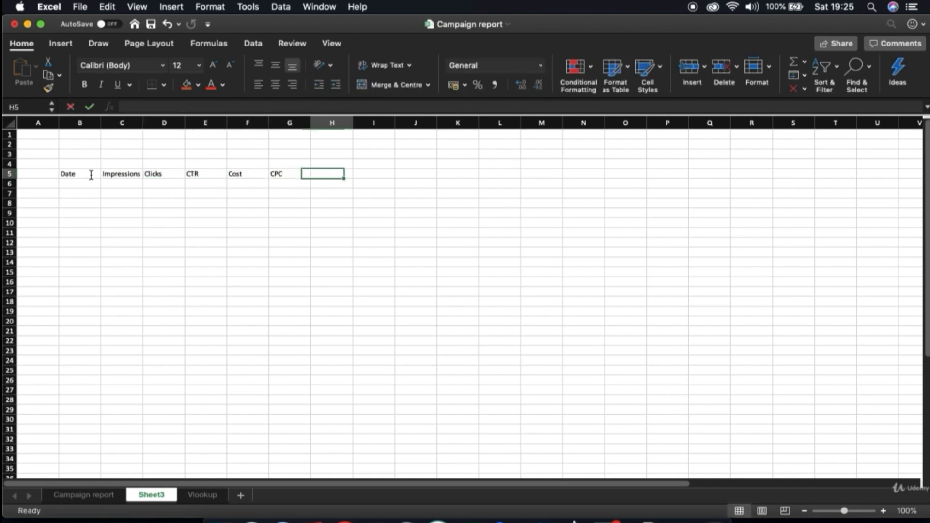
- Complete the header row with Convrsions, Conv% and CPA in H5 to J5, and select the cell below Date
{"action": "type", "text": "Convrsions"}
{"action": "key", "text": "Tab"}
{"action": "type", "text": "Con"}
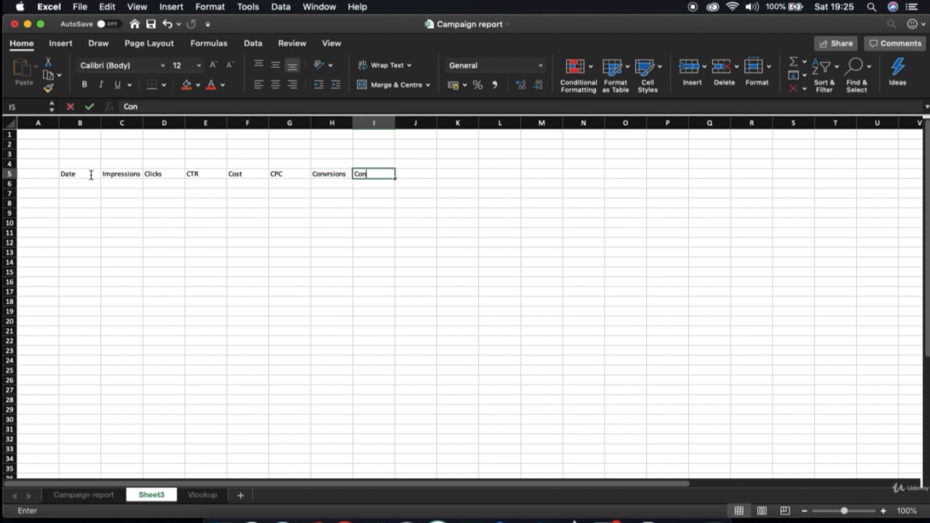
{"action": "type", "text": "v%"}
{"action": "key", "text": "Tab"}
{"action": "type", "text": "C"}
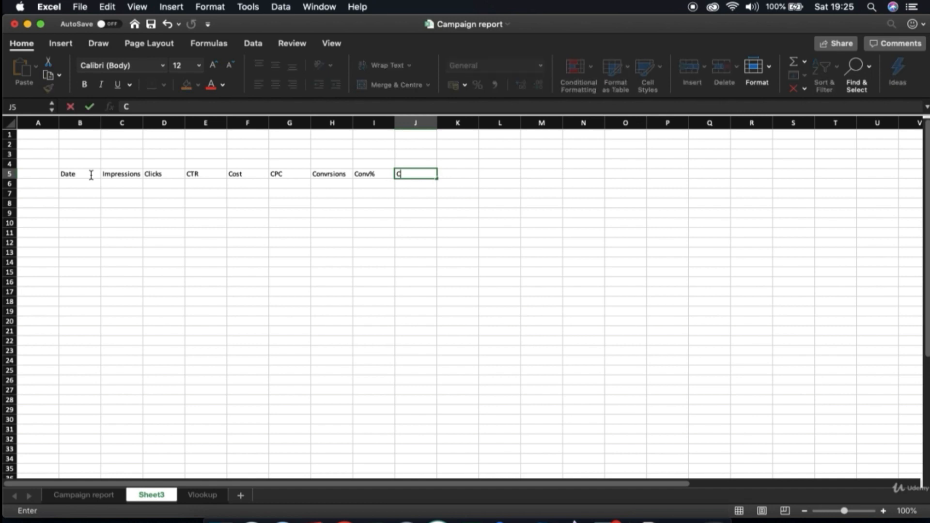
{"action": "key", "text": "Return"}
{"action": "key", "text": "Left"}
{"action": "key", "text": "Right"}
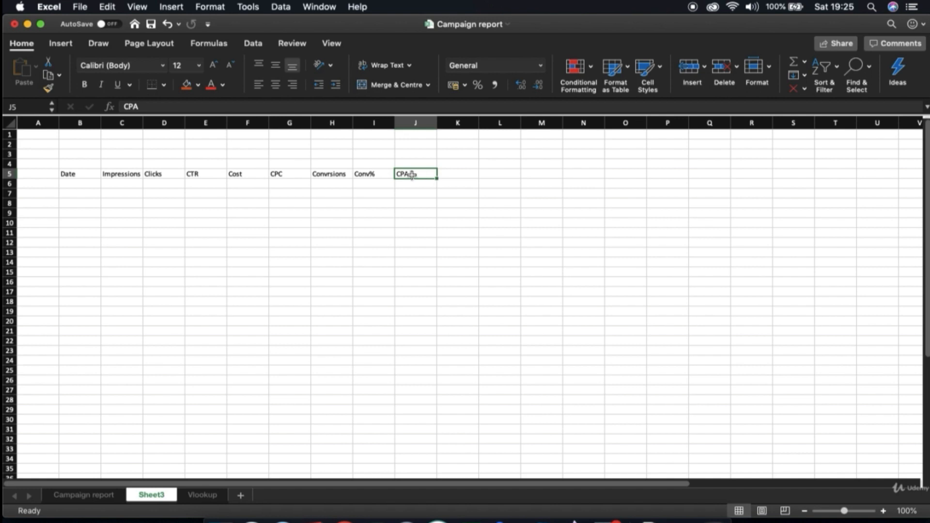
{"action": "left_click", "coordinate": [115, 186]}
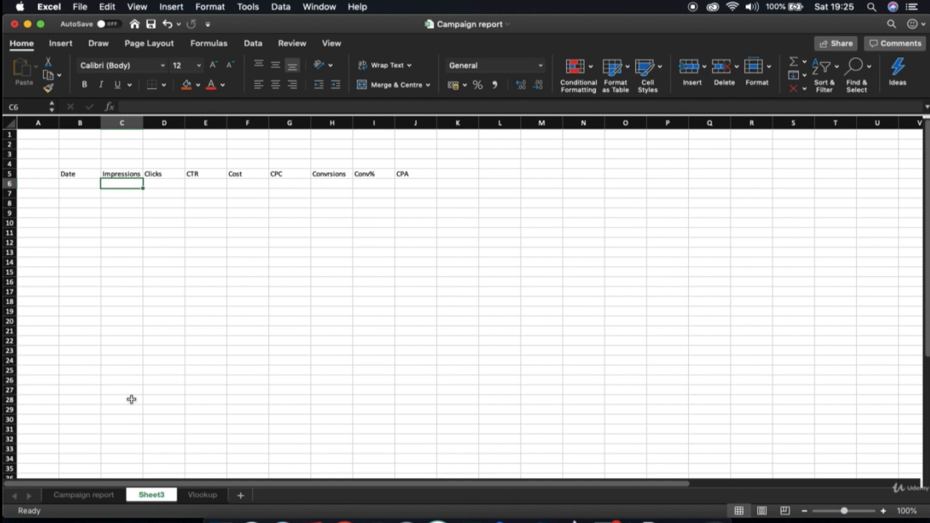
{"action": "left_click", "coordinate": [68, 184]}
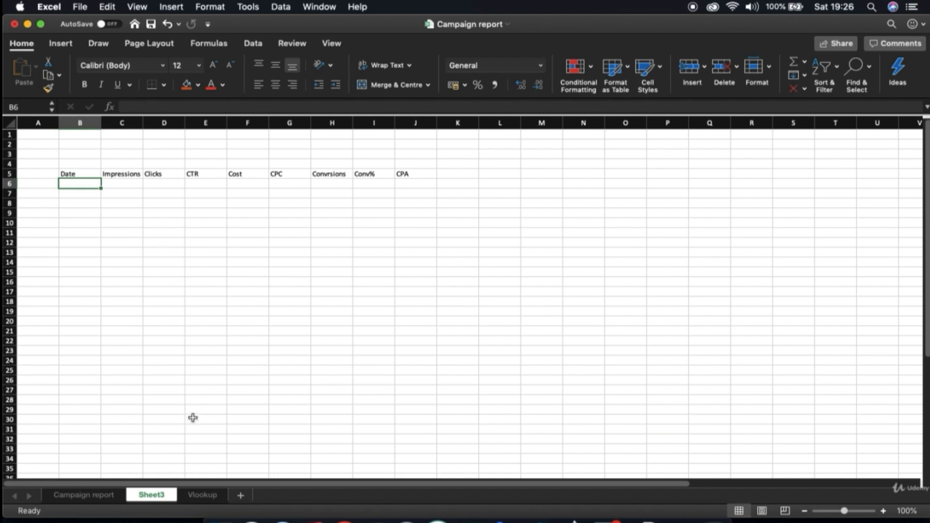
{"action": "left_click", "coordinate": [206, 495]}
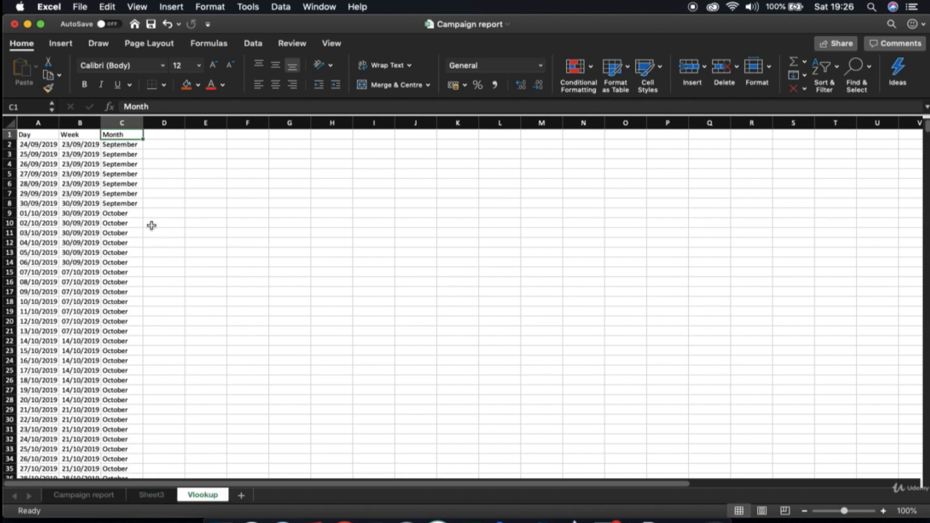
{"action": "left_click", "coordinate": [77, 124]}
{"action": "key", "text": "super+c"}
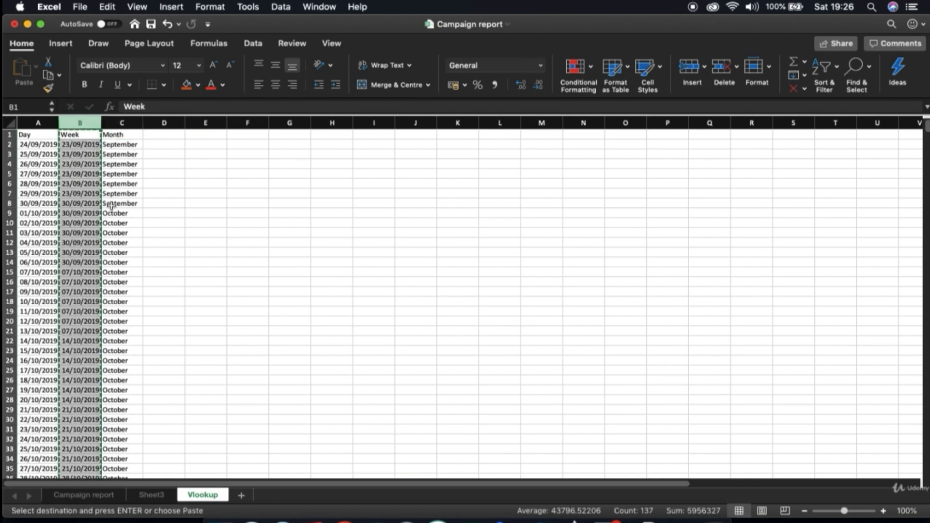
{"action": "left_click", "coordinate": [103, 495]}
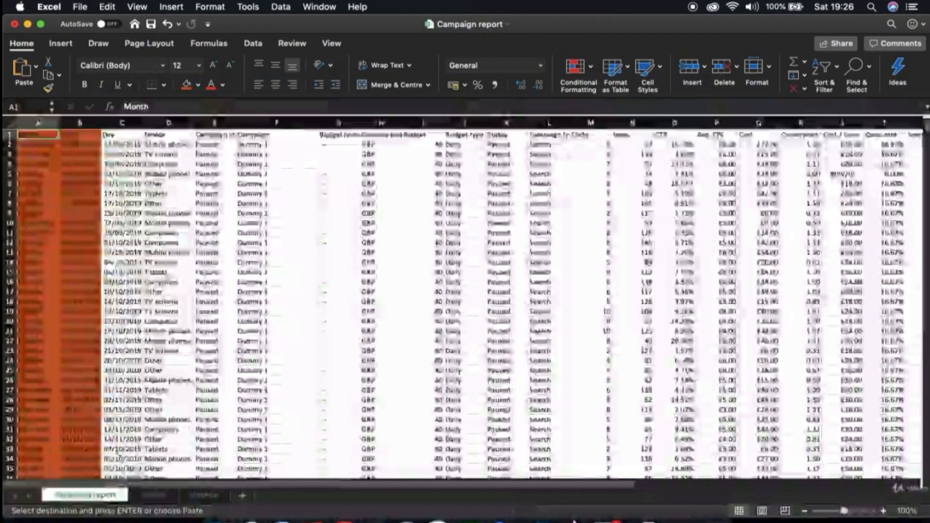
{"action": "left_click", "coordinate": [151, 495]}
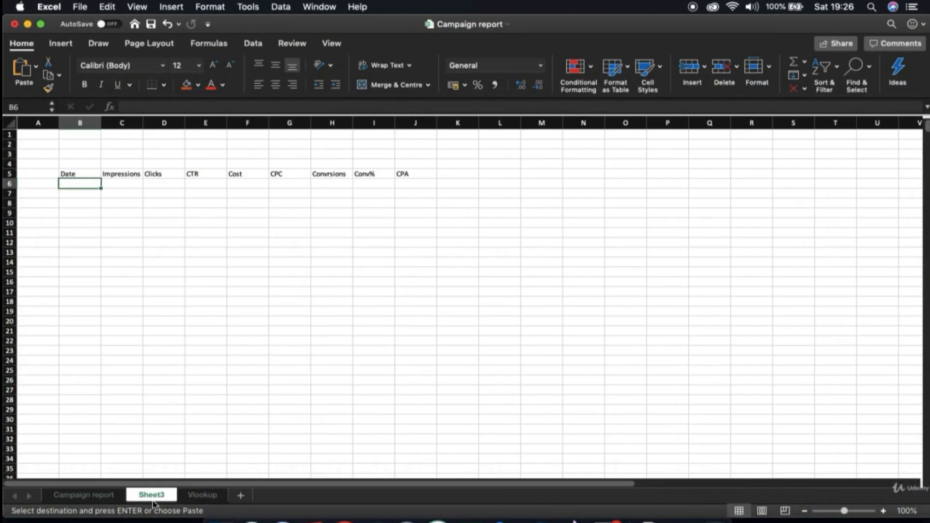
- Copy the Week dates from B2 downward on the Vlookup sheet and paste them at B6 of Sheet3
{"action": "left_click", "coordinate": [202, 495]}
{"action": "left_click", "coordinate": [79, 146]}
{"action": "key", "text": "super+shift+Down"}
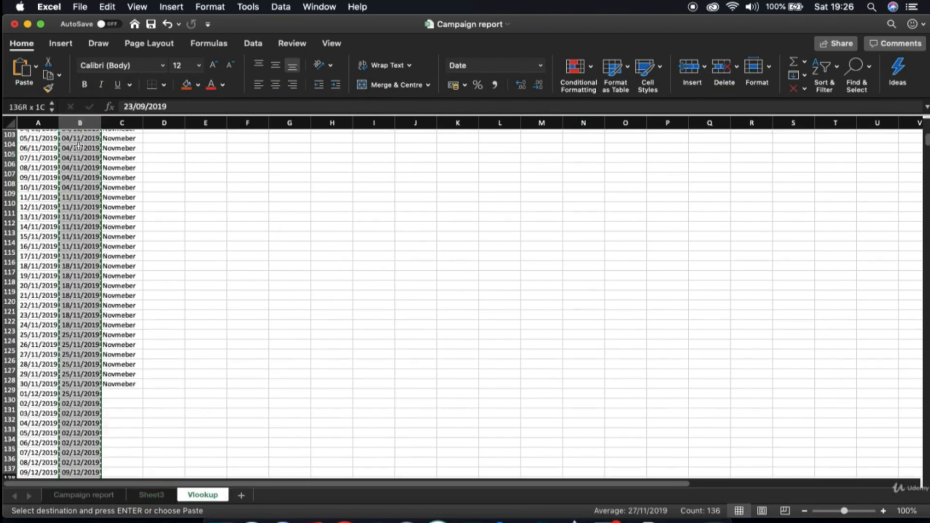
{"action": "key", "text": "super+c"}
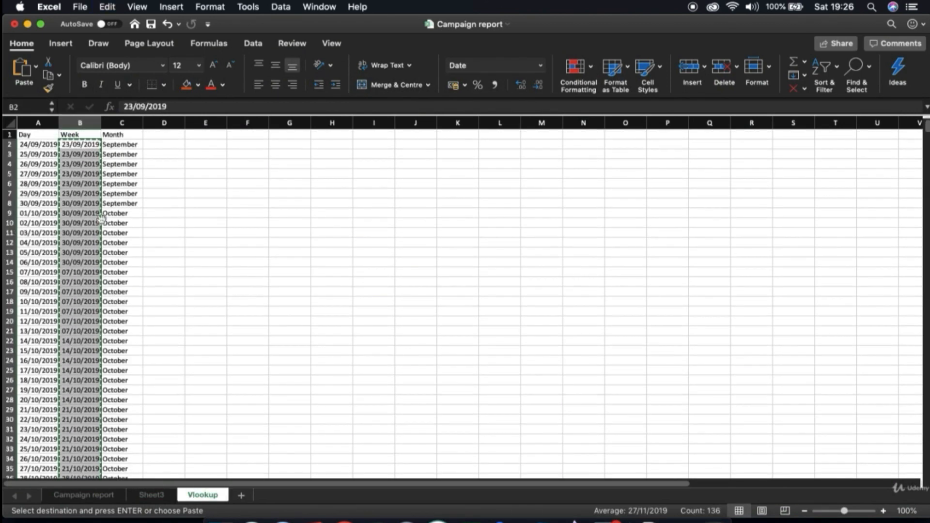
{"action": "left_click", "coordinate": [151, 495]}
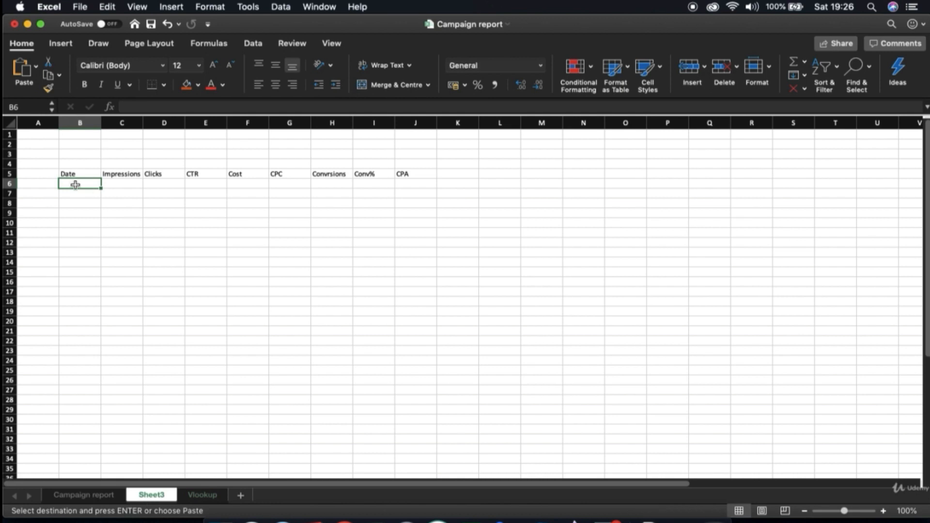
{"action": "key", "text": "super+v"}
- Remove the duplicate values from the pasted week dates in column B, leaving the other columns out
{"action": "left_click", "coordinate": [253, 43]}
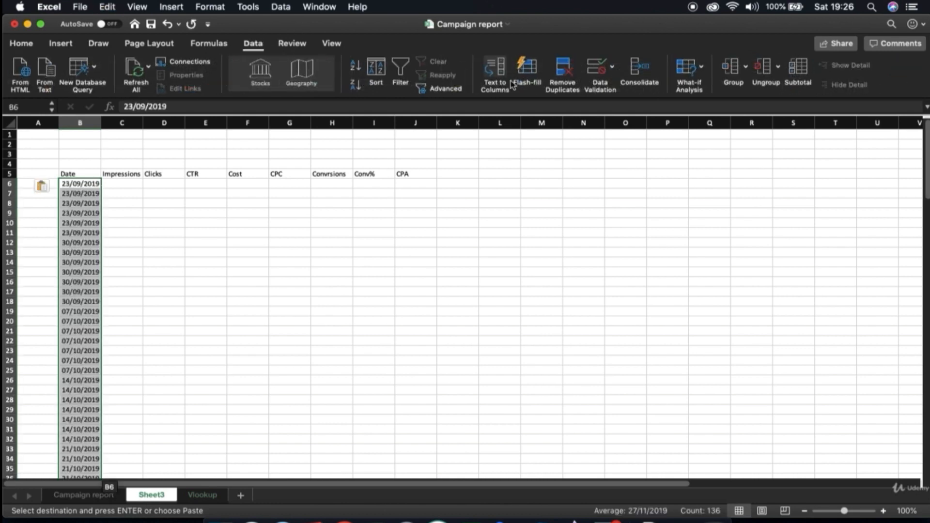
{"action": "left_click", "coordinate": [563, 70]}
{"action": "left_click", "coordinate": [451, 205]}
{"action": "left_click", "coordinate": [506, 225]}
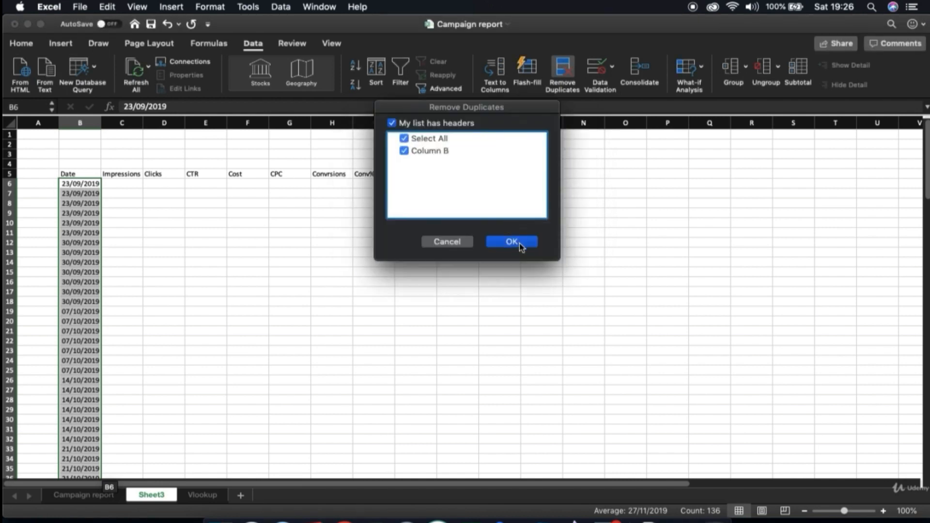
{"action": "left_click", "coordinate": [512, 242]}
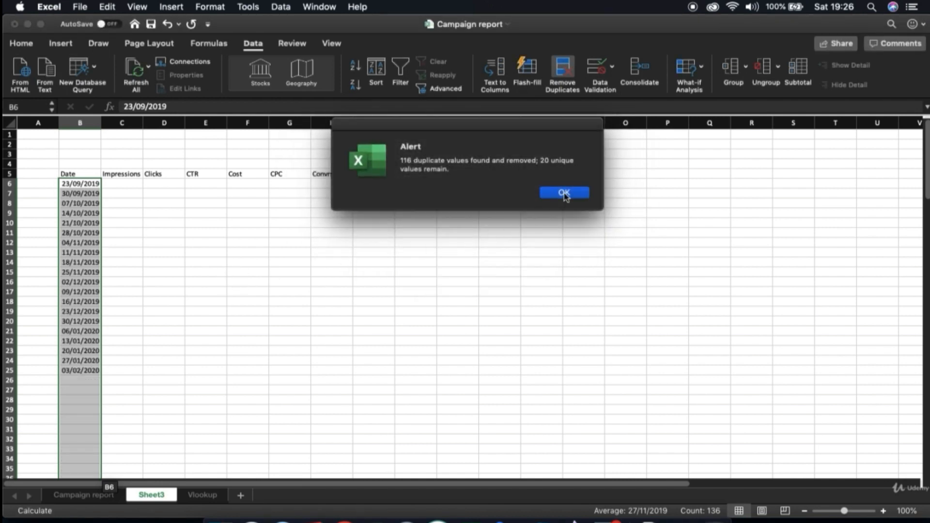
{"action": "left_click", "coordinate": [564, 193]}
{"action": "left_click", "coordinate": [103, 241]}
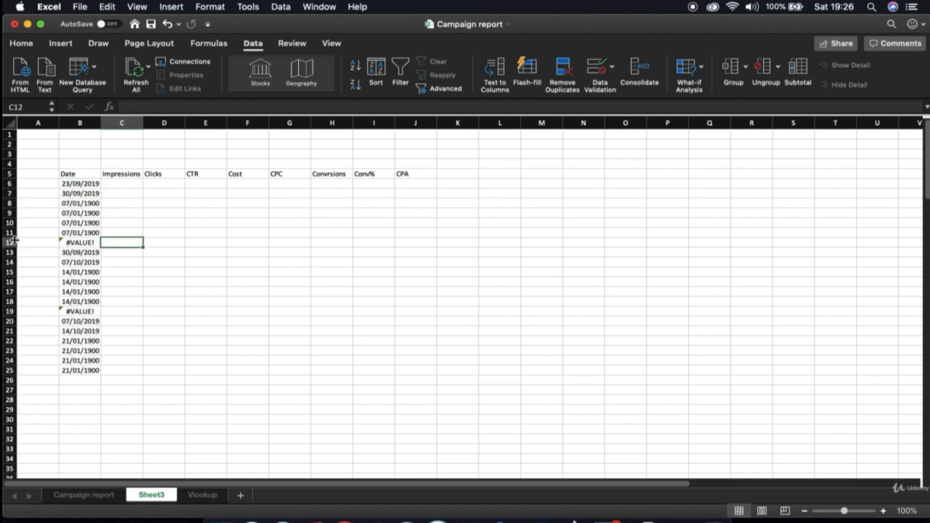
- Delete the rows on Sheet3 whose date cells show errors, row 12 and row 18
{"action": "left_click", "coordinate": [11, 241]}
{"action": "right_click", "coordinate": [11, 241]}
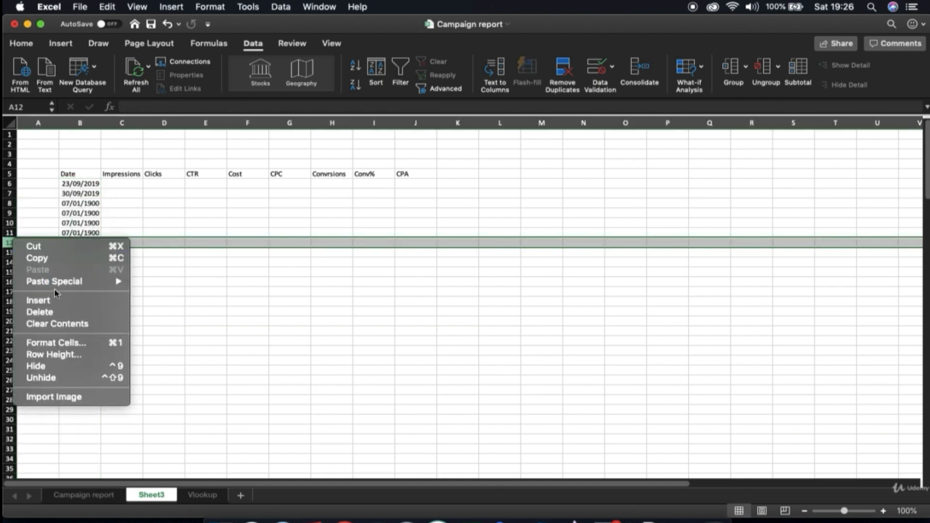
{"action": "left_click", "coordinate": [34, 312]}
{"action": "left_click", "coordinate": [83, 183]}
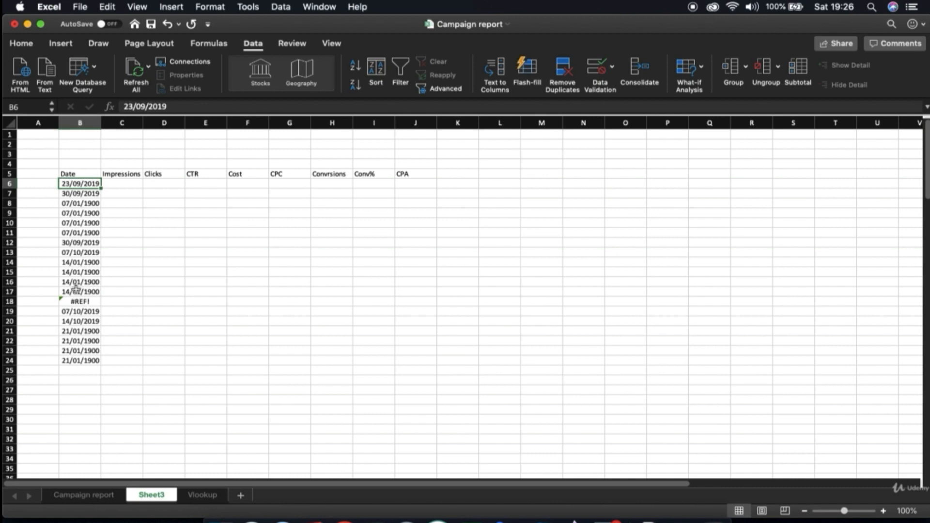
{"action": "left_click", "coordinate": [9, 301]}
{"action": "right_click", "coordinate": [10, 301]}
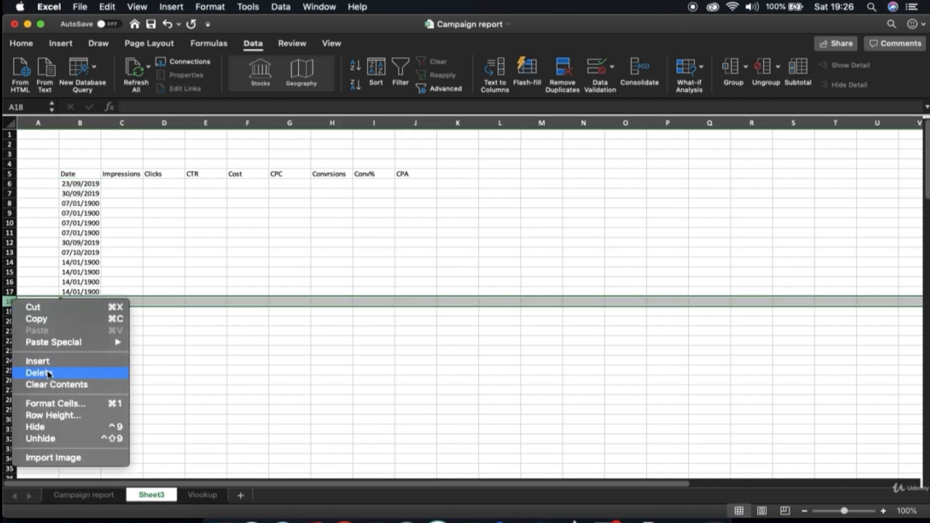
{"action": "left_click", "coordinate": [40, 372]}
- Check the date cells below B6 and clear the contents of B14 to B24
{"action": "left_click", "coordinate": [82, 183]}
{"action": "key", "text": "Down"}
{"action": "key", "text": "Down"}
{"action": "key", "text": "Down"}
{"action": "key", "text": "Down"}
{"action": "key", "text": "Down"}
{"action": "key", "text": "Down"}
{"action": "key", "text": "Down"}
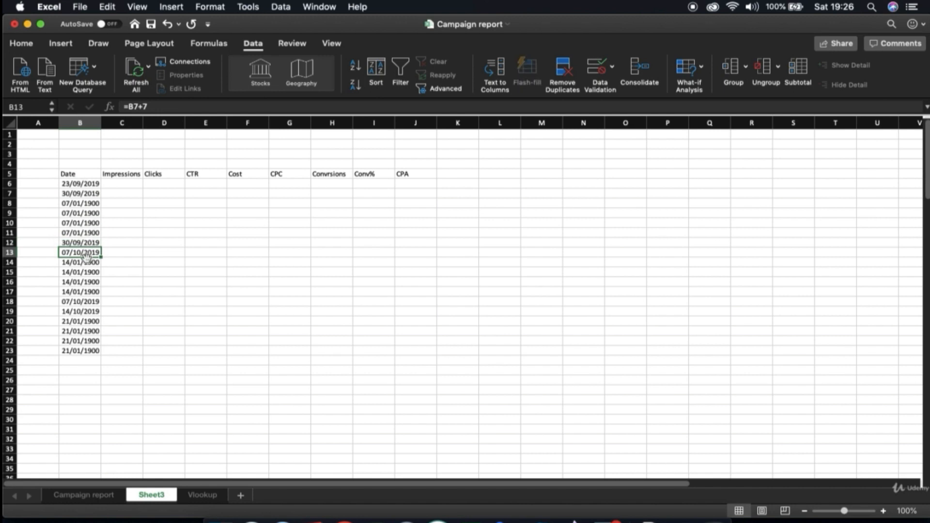
{"action": "left_click_drag", "start_coordinate": [83, 261], "coordinate": [86, 361]}
{"action": "key", "text": "Delete"}
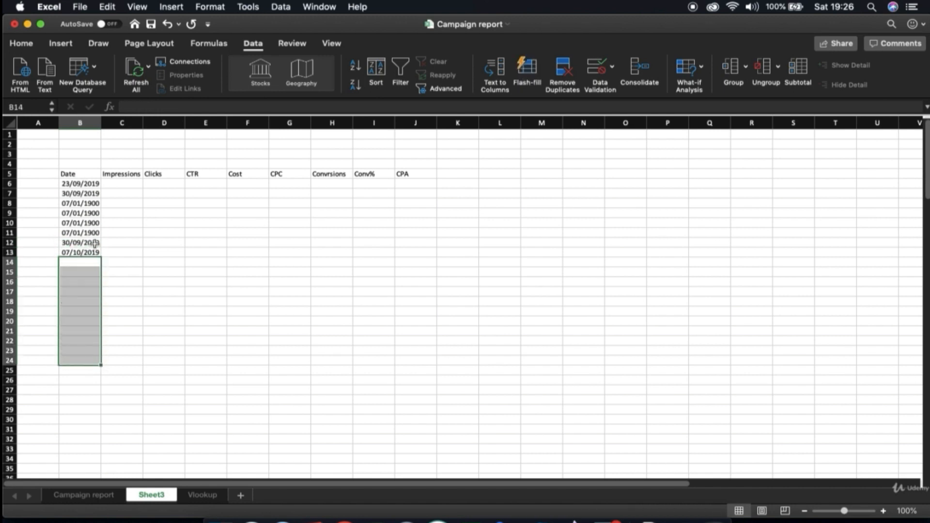
{"action": "left_click", "coordinate": [129, 214]}
{"action": "left_click", "coordinate": [116, 182]}
- Enter 23/09/2019 as the first week date in B6
{"action": "left_click", "coordinate": [81, 183]}
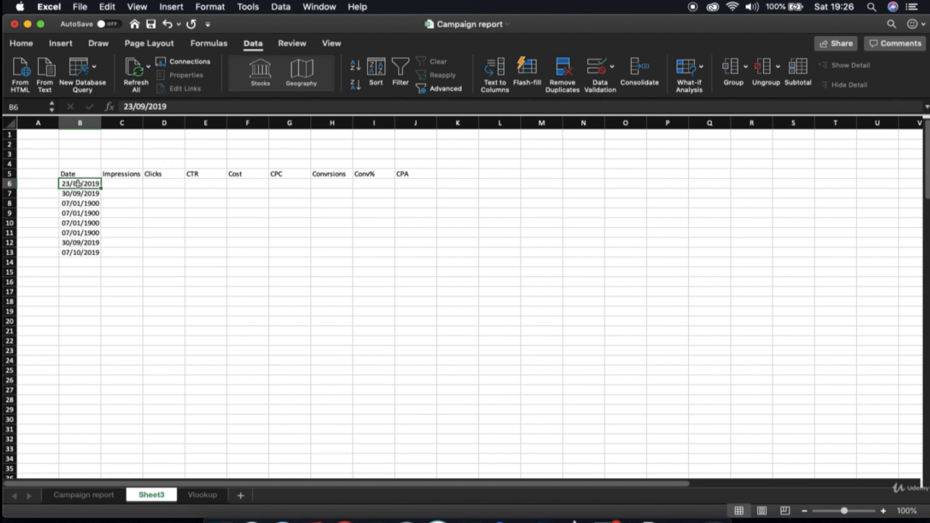
{"action": "type", "text": "23/"}
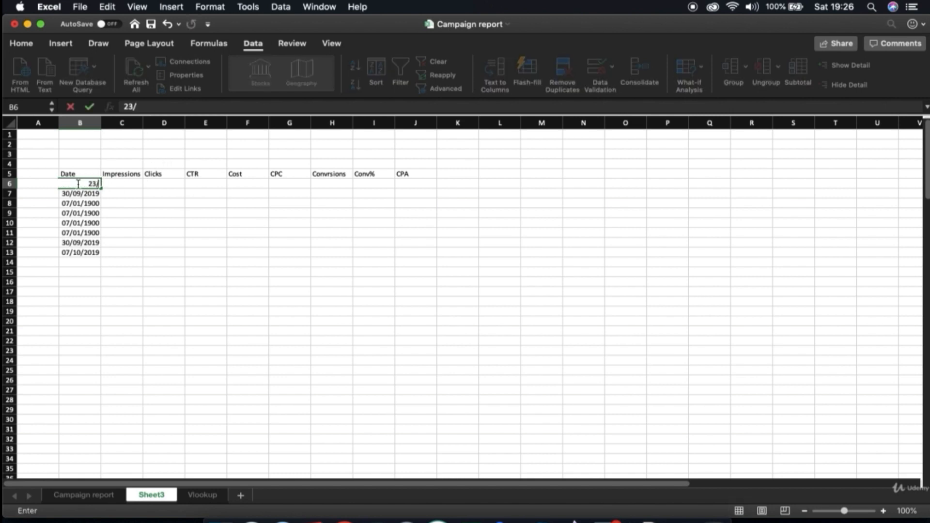
{"action": "type", "text": "09/2019"}
{"action": "key", "text": "Return"}
- Enter the formula =B6+7 in B7 and fill it down to B13 for the following weeks
{"action": "type", "text": "="}
{"action": "key", "text": "Up"}
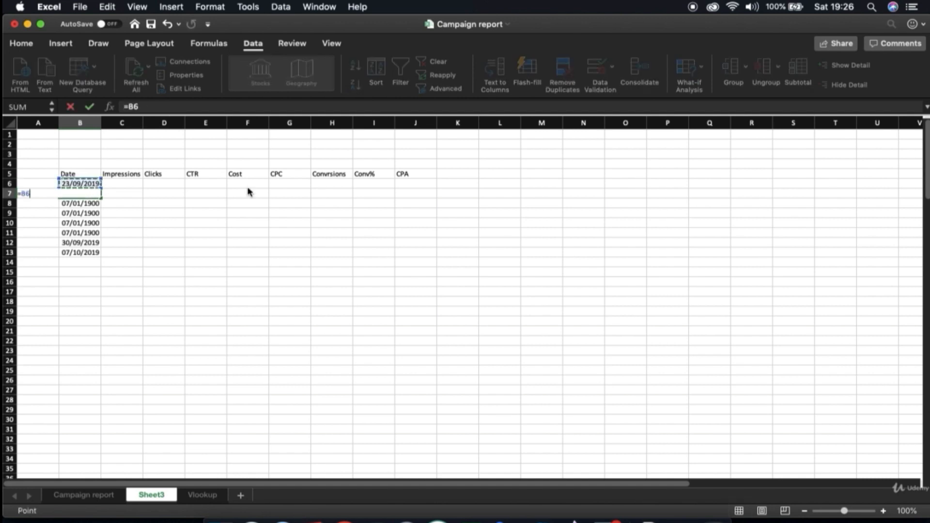
{"action": "type", "text": "+7"}
{"action": "key", "text": "Return"}
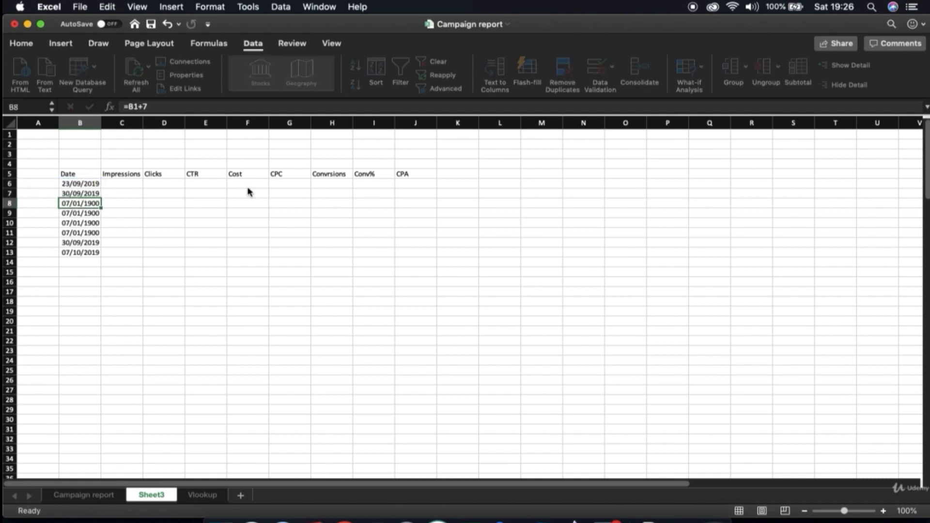
{"action": "left_click", "coordinate": [80, 194]}
{"action": "left_click_drag", "start_coordinate": [101, 198], "coordinate": [94, 253]}
{"action": "left_click", "coordinate": [120, 197]}
{"action": "left_click", "coordinate": [121, 177]}
- Review how days map to week dates on the Vlookup sheet and compare them with the dates on Sheet3
{"action": "left_click", "coordinate": [199, 496]}
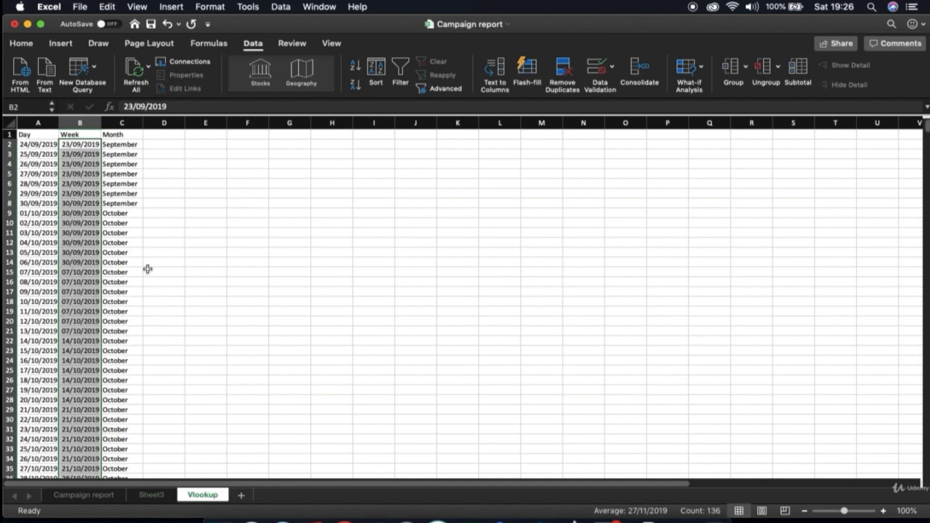
{"action": "left_click", "coordinate": [83, 192]}
{"action": "left_click", "coordinate": [80, 233]}
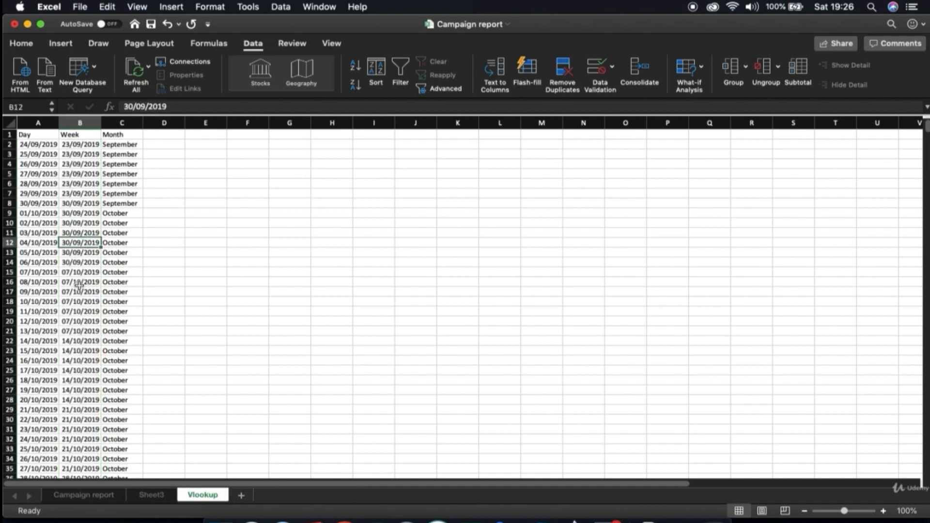
{"action": "left_click", "coordinate": [79, 291]}
{"action": "scroll", "coordinate": [79, 297], "scroll_direction": "down", "scroll_amount": 5}
{"action": "left_click", "coordinate": [80, 316]}
{"action": "scroll", "coordinate": [80, 316], "scroll_direction": "up", "scroll_amount": 6}
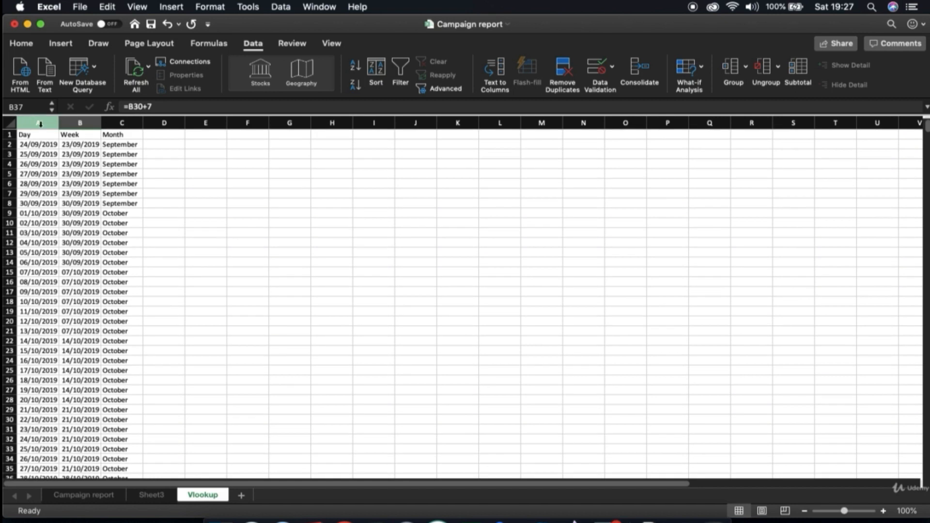
{"action": "left_click", "coordinate": [77, 242]}
{"action": "left_click", "coordinate": [49, 203]}
{"action": "left_click_drag", "start_coordinate": [50, 203], "coordinate": [88, 291]}
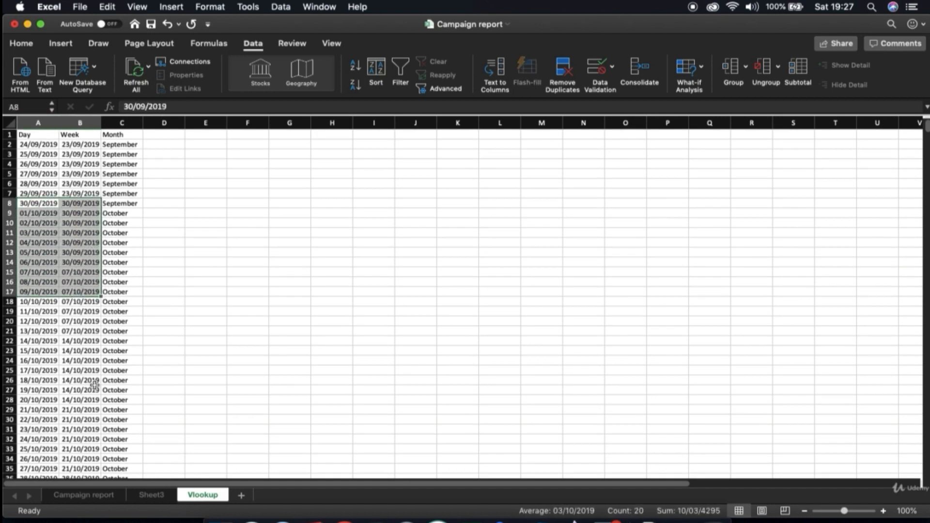
{"action": "left_click", "coordinate": [151, 496]}
{"action": "left_click", "coordinate": [80, 212]}
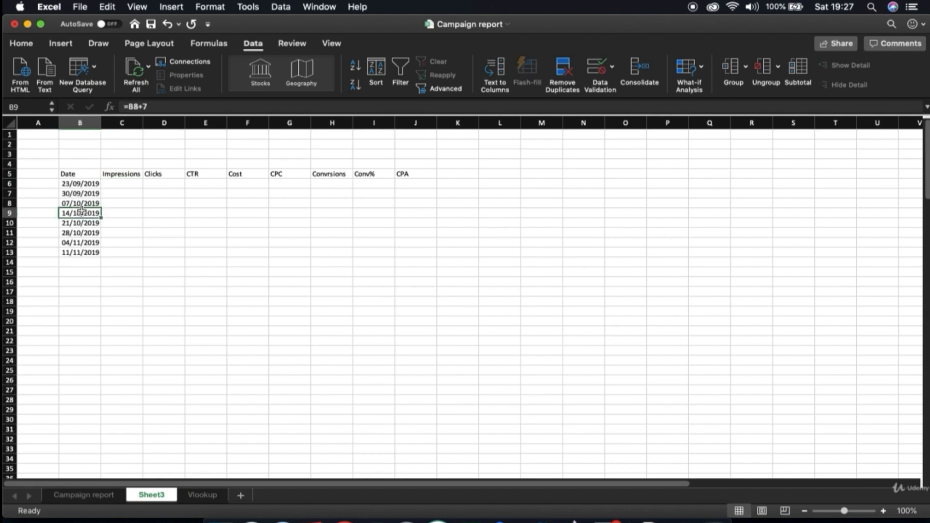
- Examine the Week column and its rows on the Campaign report sheet against the week dates on Sheet3
{"action": "left_click", "coordinate": [28, 43]}
{"action": "left_click", "coordinate": [120, 188]}
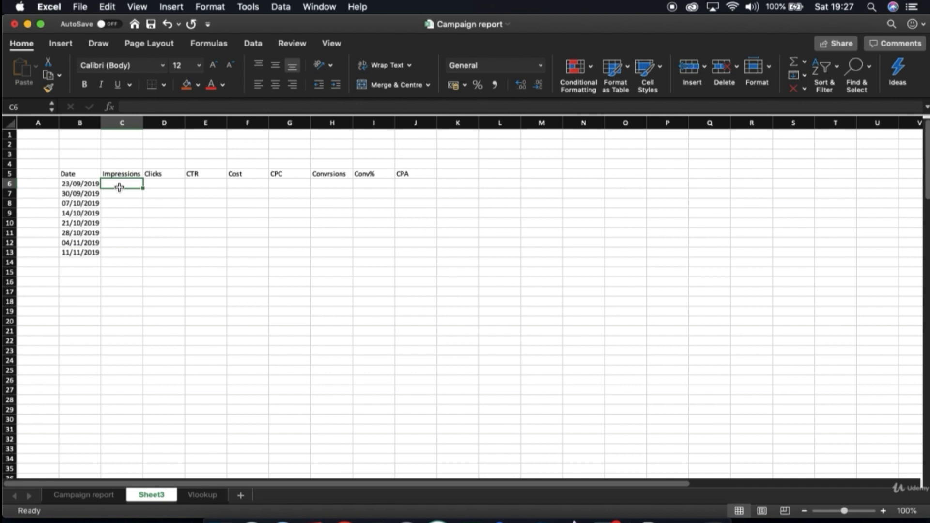
{"action": "left_click", "coordinate": [92, 497]}
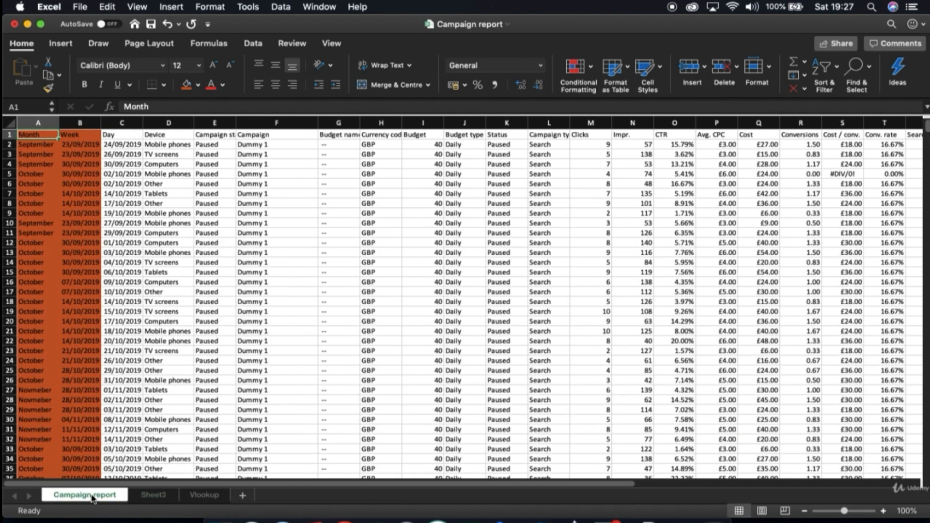
{"action": "left_click", "coordinate": [158, 496]}
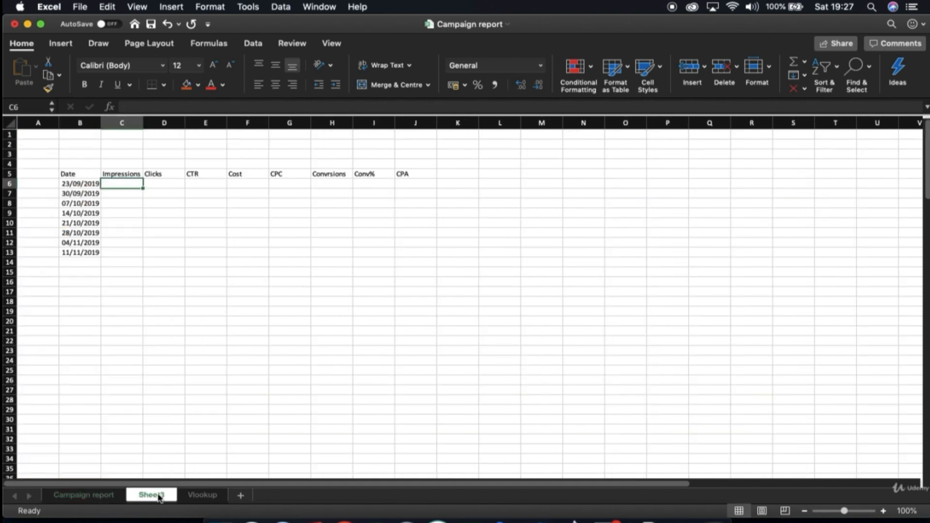
{"action": "left_click", "coordinate": [108, 496]}
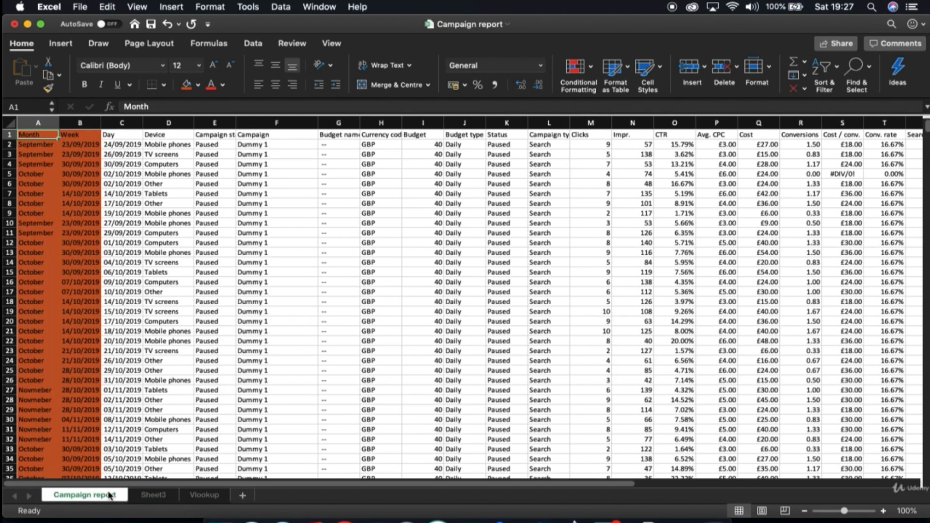
{"action": "left_click", "coordinate": [141, 498]}
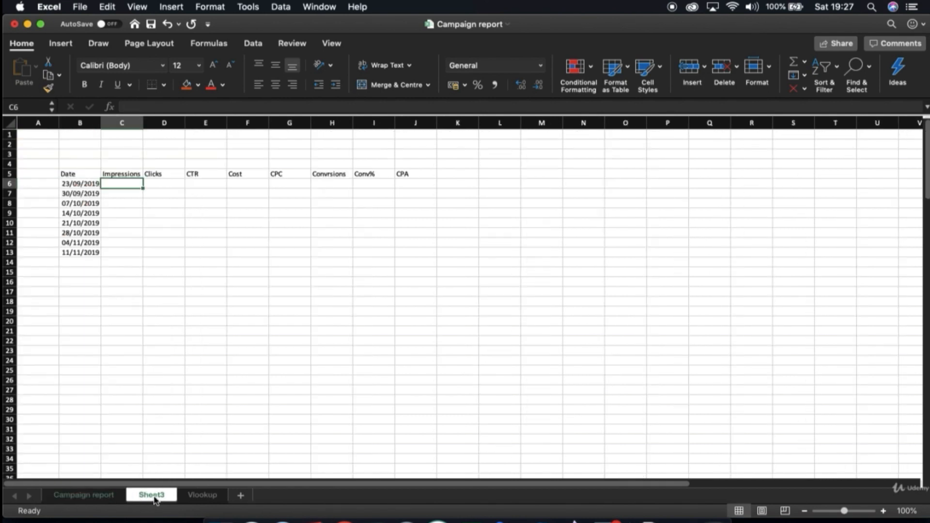
{"action": "left_click", "coordinate": [95, 184]}
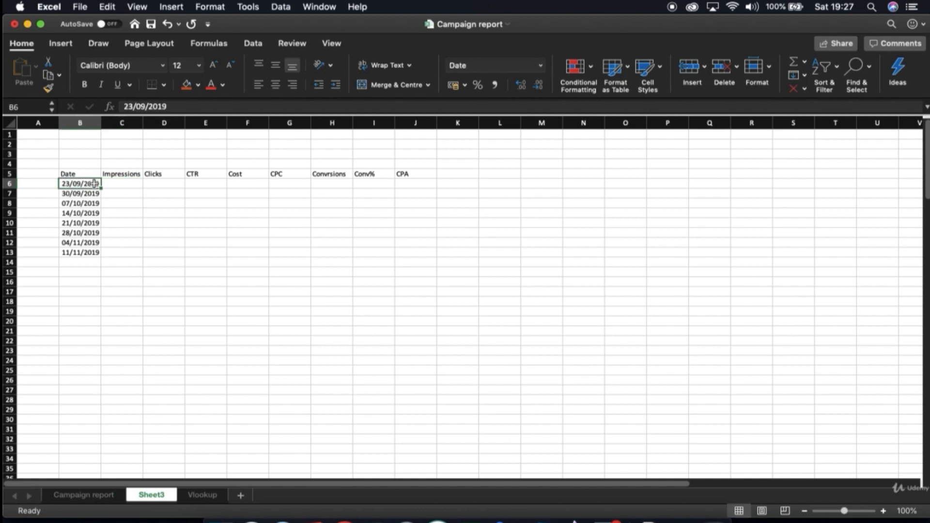
{"action": "left_click", "coordinate": [76, 496]}
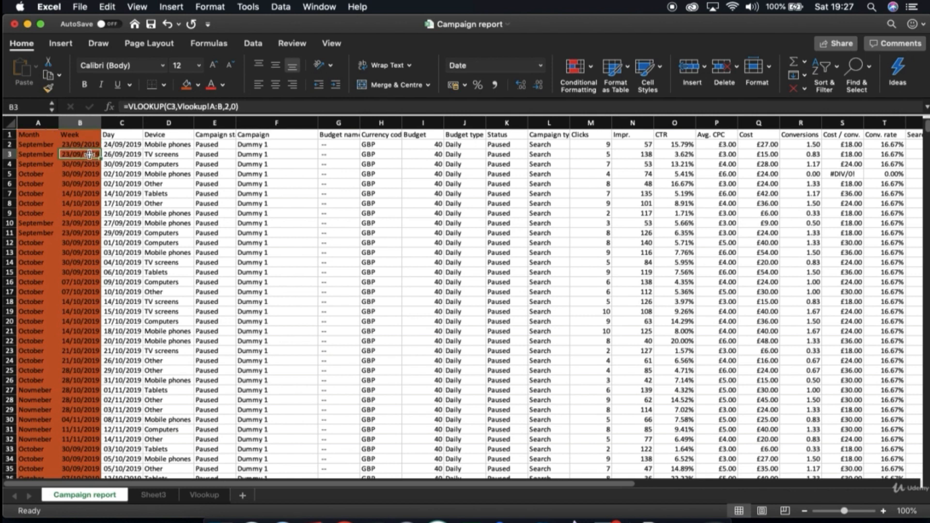
{"action": "left_click", "coordinate": [81, 224]}
{"action": "left_click", "coordinate": [80, 233]}
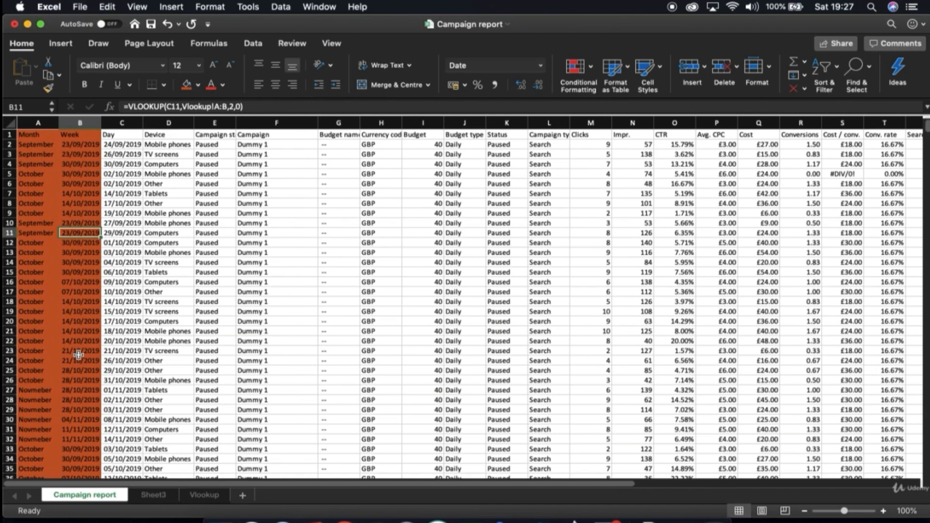
{"action": "scroll", "coordinate": [78, 356], "scroll_direction": "down", "scroll_amount": 7}
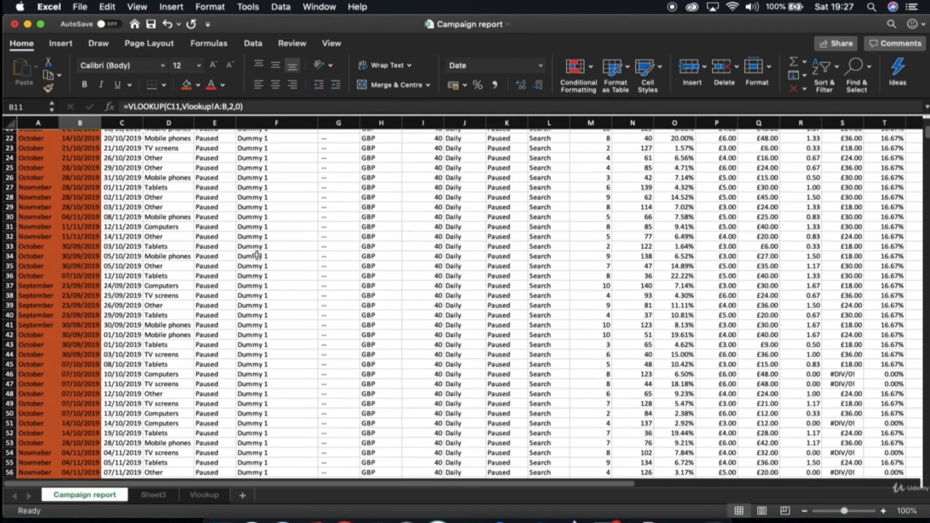
{"action": "left_click", "coordinate": [257, 266]}
{"action": "left_click", "coordinate": [198, 266]}
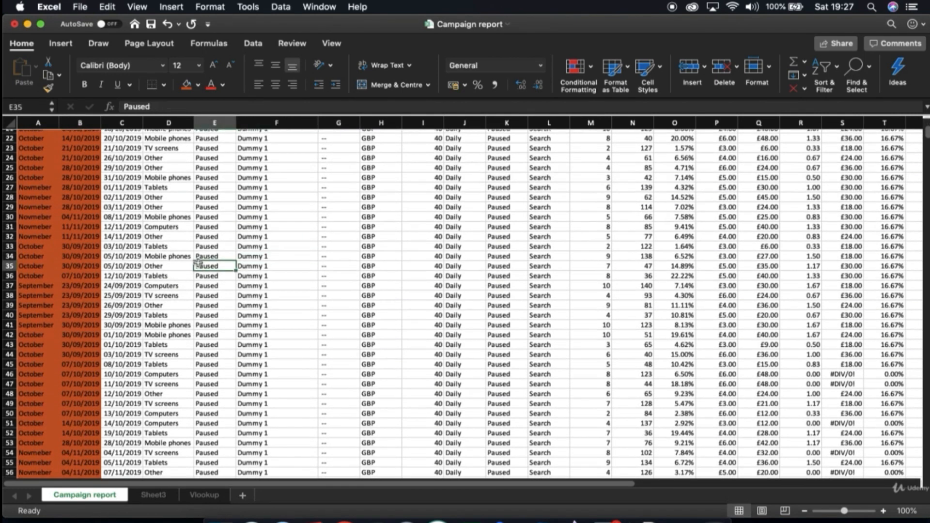
{"action": "left_click", "coordinate": [169, 265]}
{"action": "scroll", "coordinate": [205, 299], "scroll_direction": "up", "scroll_amount": 7}
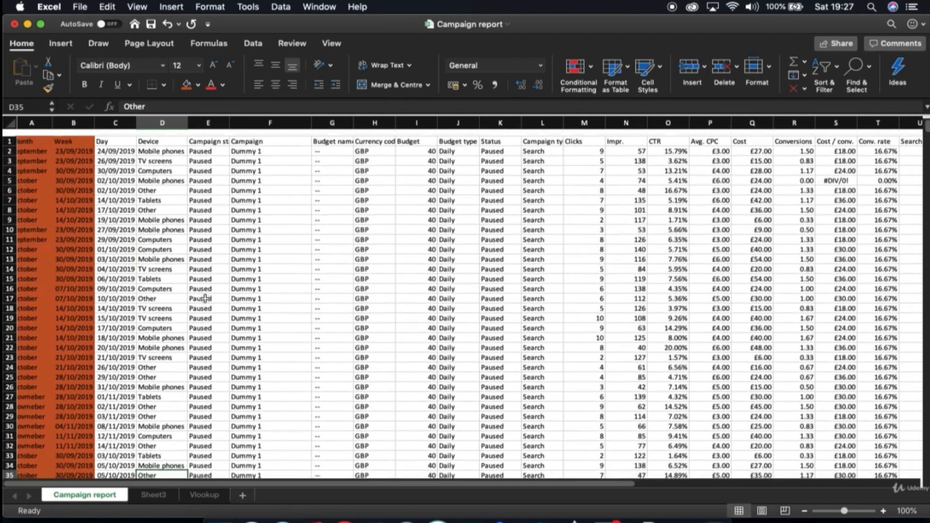
{"action": "left_click", "coordinate": [33, 136]}
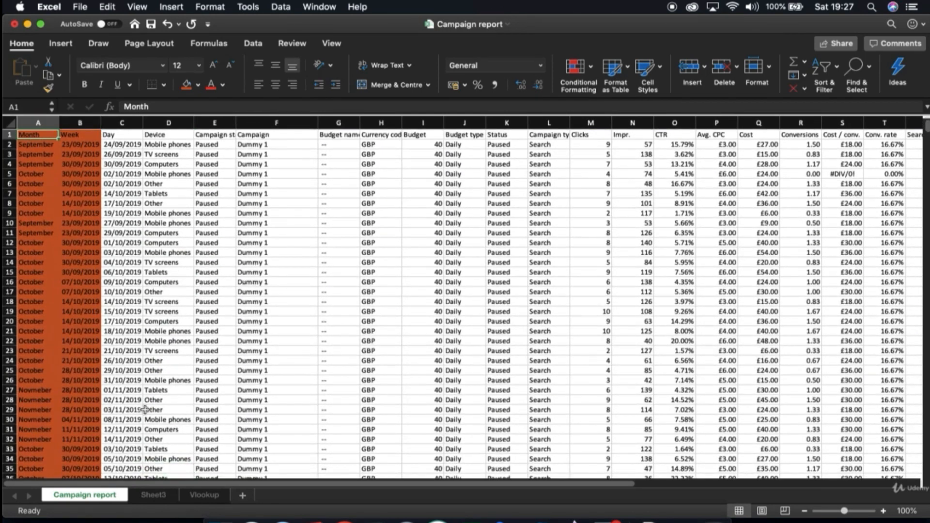
{"action": "left_click", "coordinate": [153, 495]}
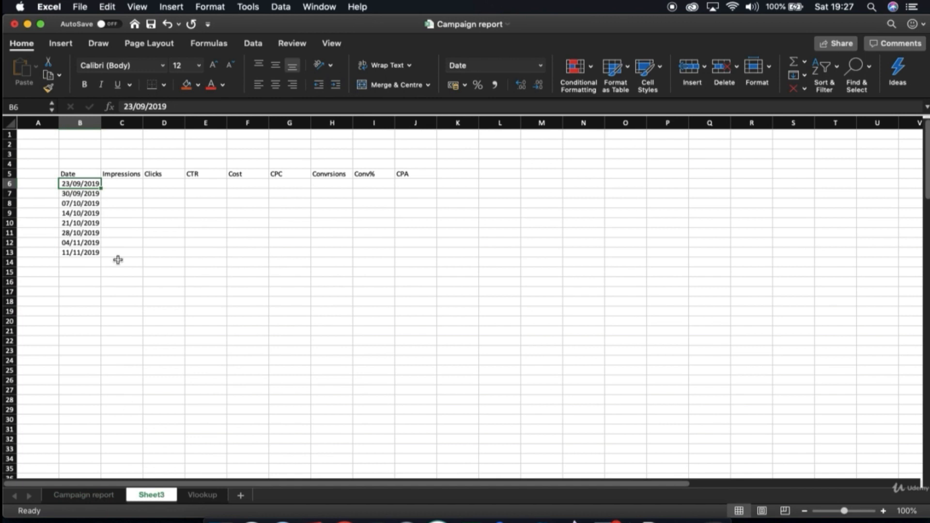
- Enter =SUMIF('Campaign report'!B:B,Sheet3!B6,'Campaign report'!N:N) in C6 to total the first week's impressions
{"action": "left_click", "coordinate": [127, 185]}
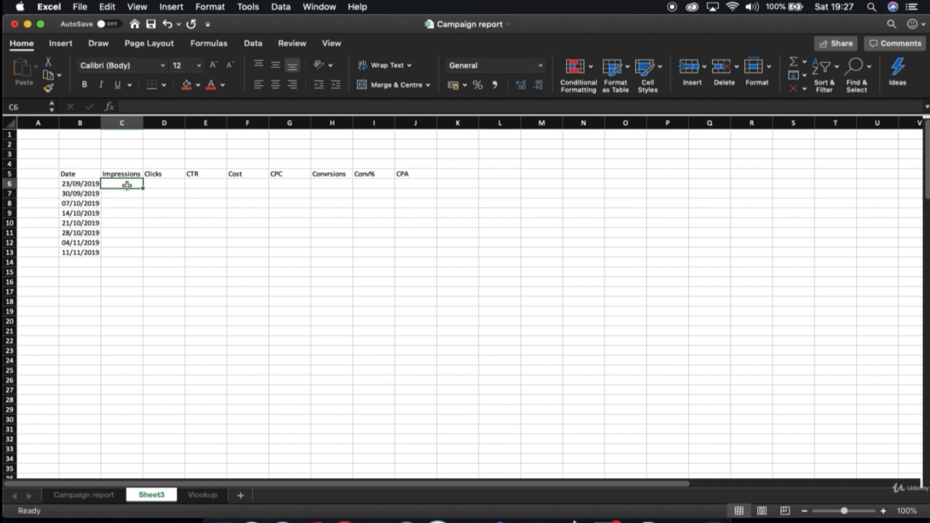
{"action": "type", "text": "=sumif("}
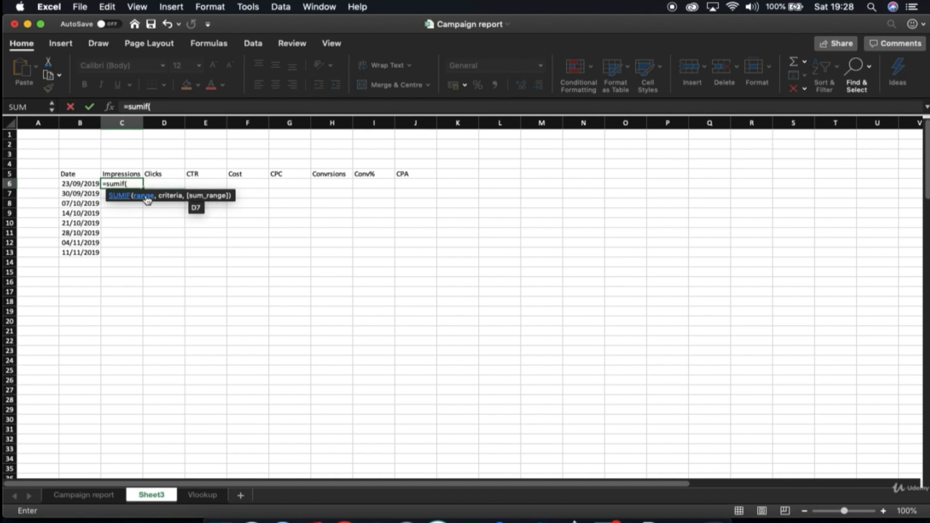
{"action": "left_click", "coordinate": [102, 500]}
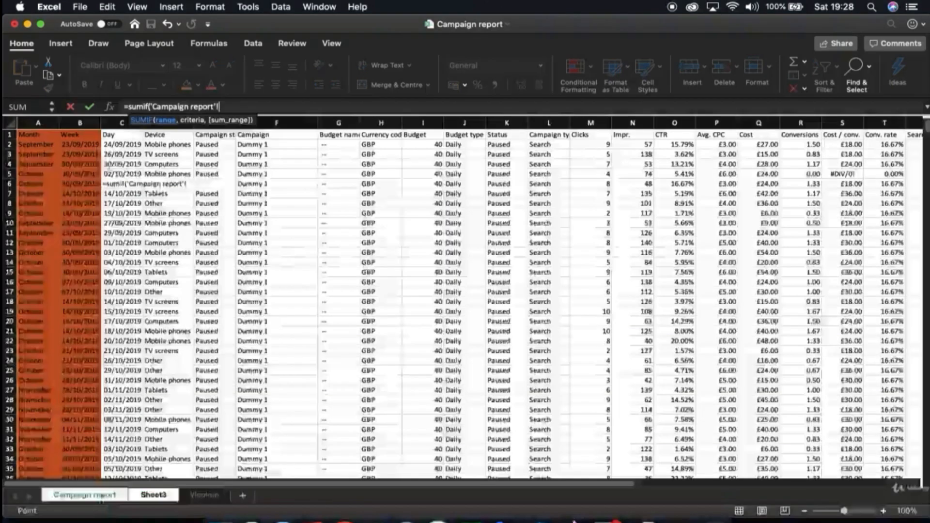
{"action": "left_click", "coordinate": [81, 124]}
{"action": "type", "text": ","}
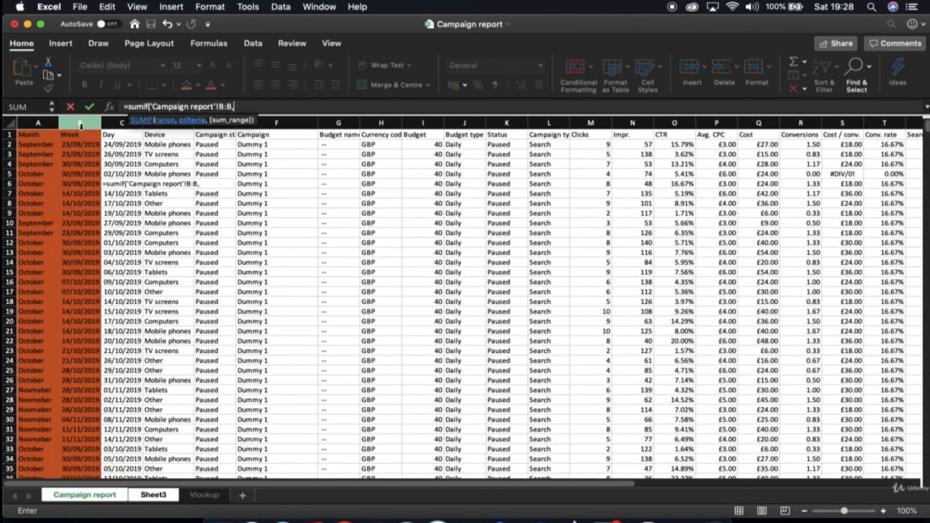
{"action": "left_click", "coordinate": [146, 494]}
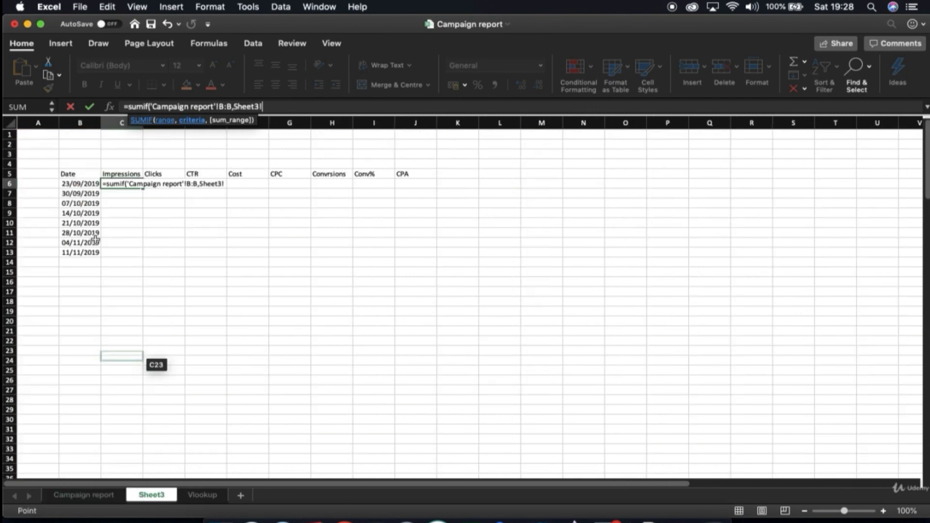
{"action": "left_click", "coordinate": [73, 186]}
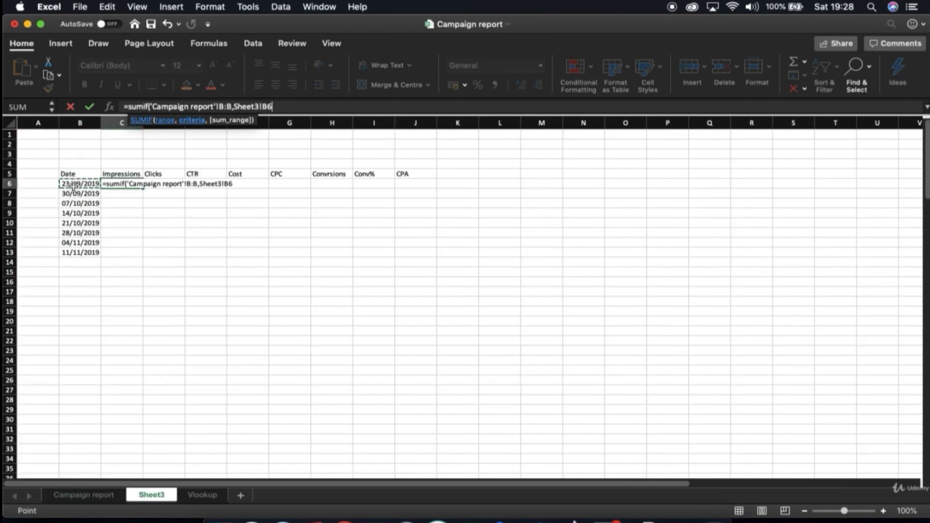
{"action": "type", "text": ",'Campaign report'!"}
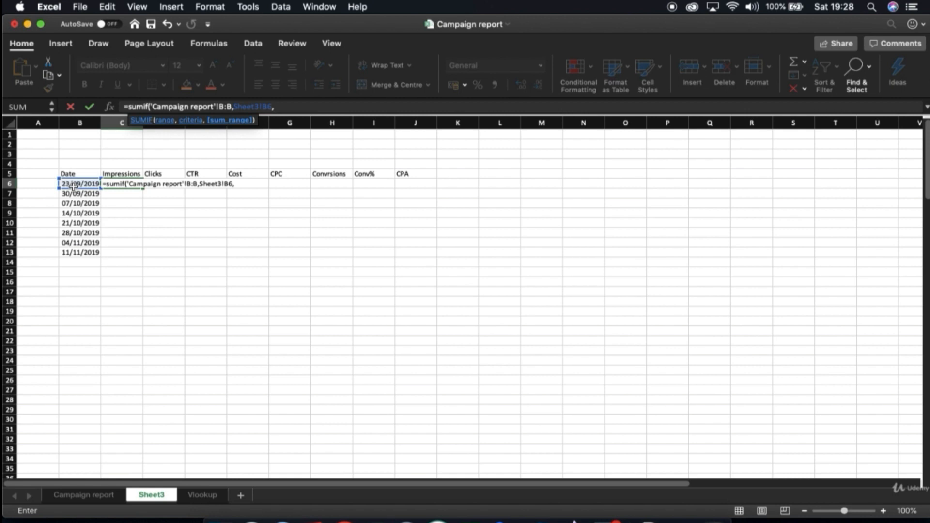
{"action": "left_click", "coordinate": [112, 496]}
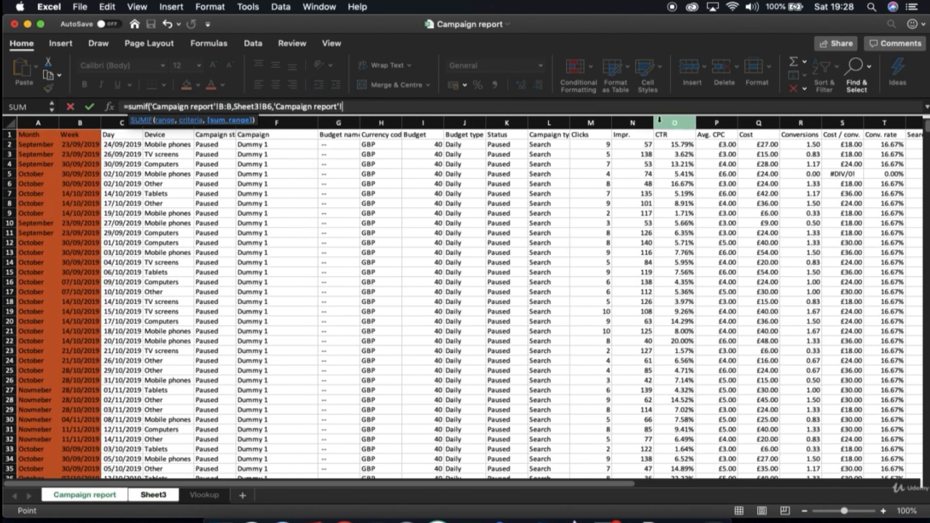
{"action": "left_click", "coordinate": [635, 123]}
{"action": "key", "text": "Return"}
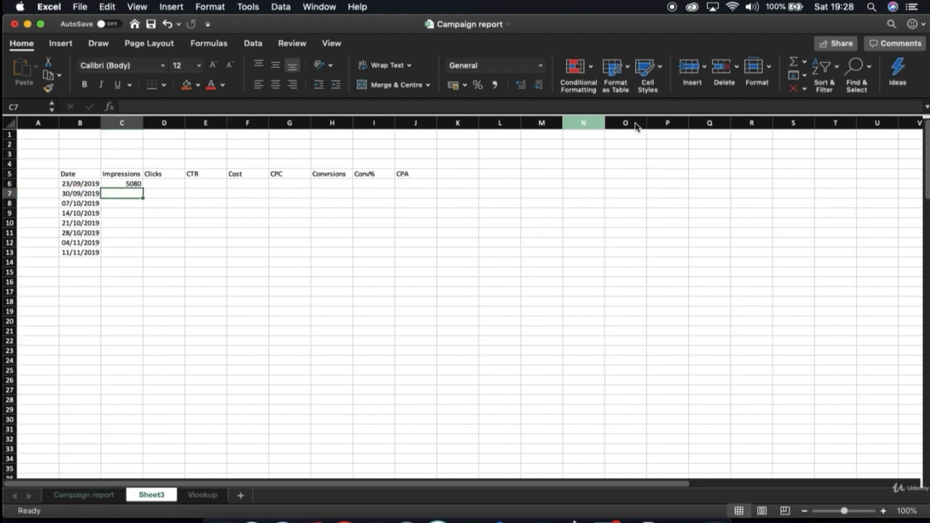
{"action": "left_click", "coordinate": [134, 183]}
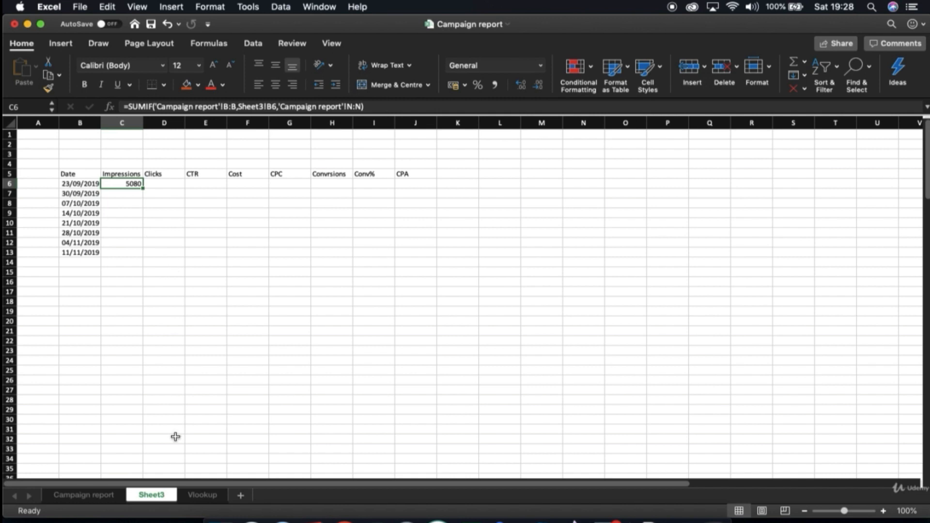
- Add filters to the header row of the Campaign report sheet and filter the Week column to 23 September 2019 only
{"action": "left_click", "coordinate": [104, 497]}
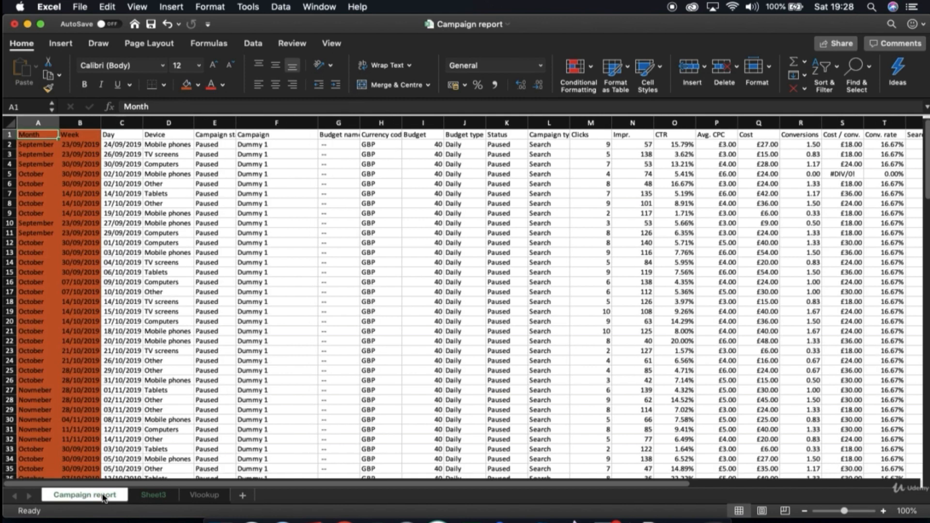
{"action": "left_click", "coordinate": [8, 134]}
{"action": "left_click", "coordinate": [824, 68]}
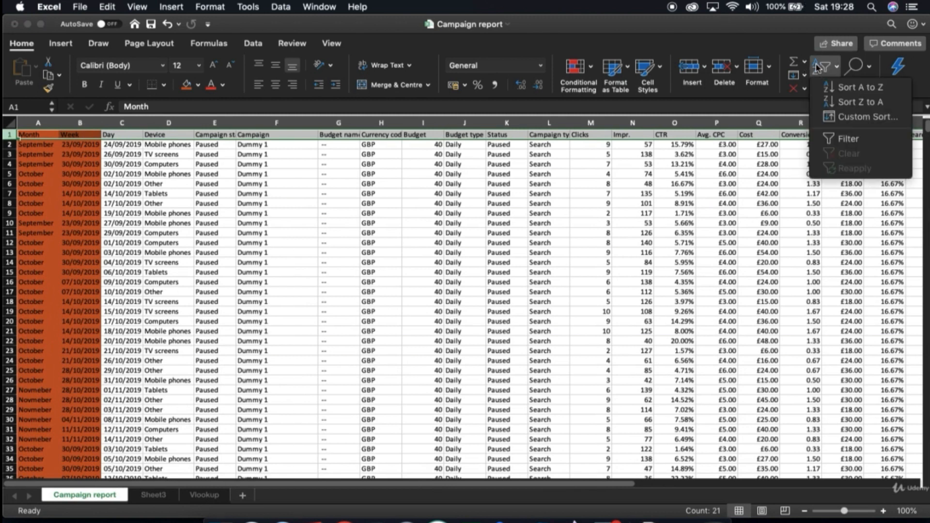
{"action": "left_click", "coordinate": [835, 138]}
{"action": "left_click", "coordinate": [95, 134]}
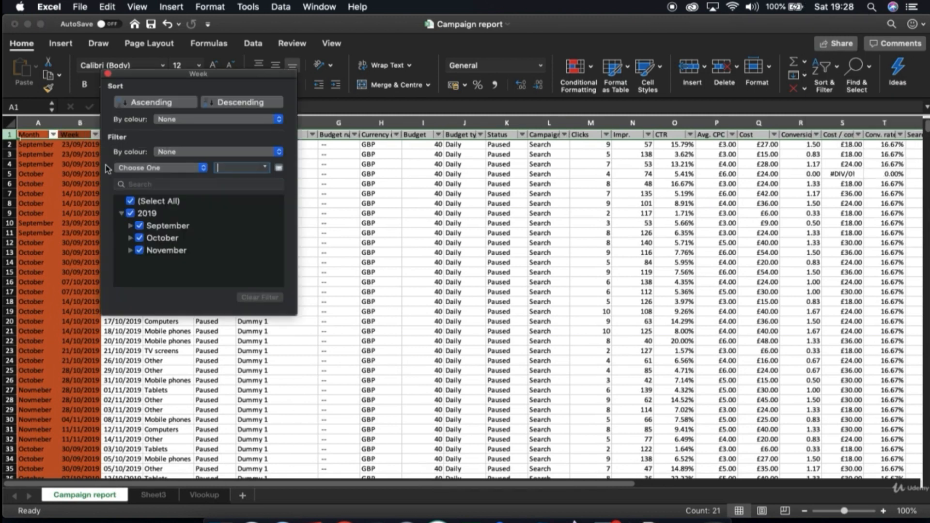
{"action": "left_click", "coordinate": [131, 202]}
{"action": "left_click", "coordinate": [130, 226]}
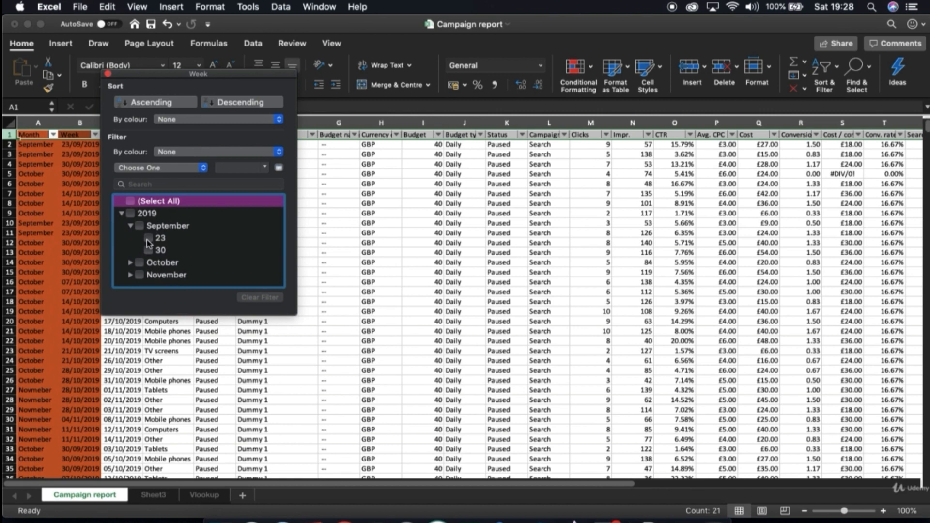
{"action": "left_click", "coordinate": [148, 237]}
{"action": "left_click", "coordinate": [355, 236]}
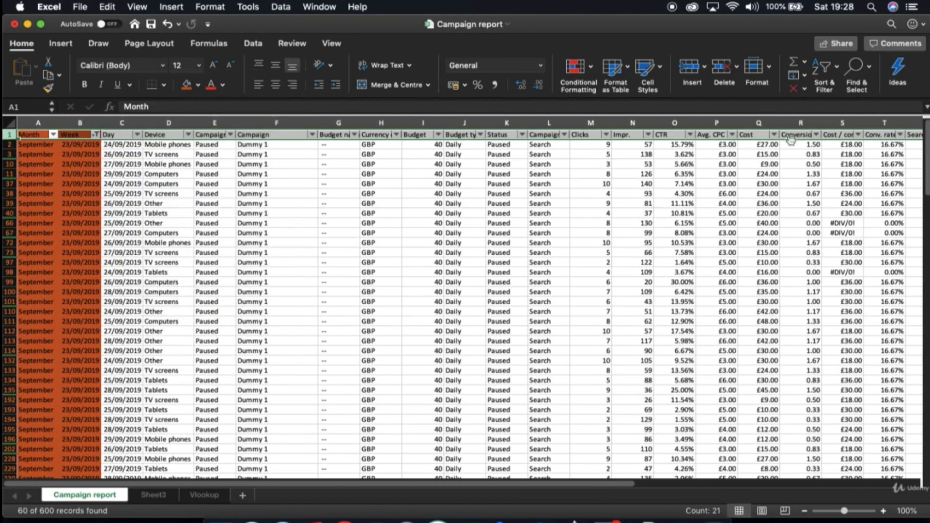
- Check the sum of the filtered Impr. values against the Impressions total on Sheet3
{"action": "left_click", "coordinate": [627, 134]}
{"action": "left_click", "coordinate": [630, 145]}
{"action": "key", "text": "super+shift+Down"}
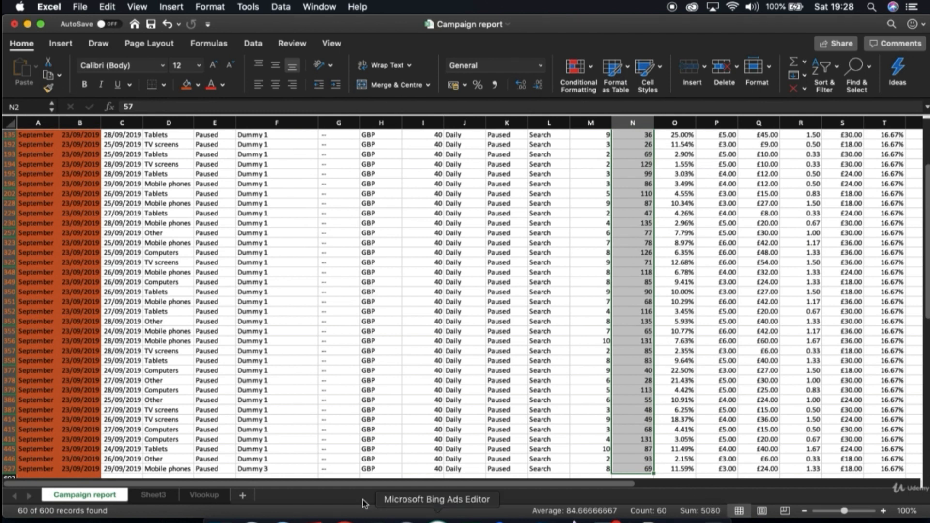
{"action": "left_click", "coordinate": [153, 497]}
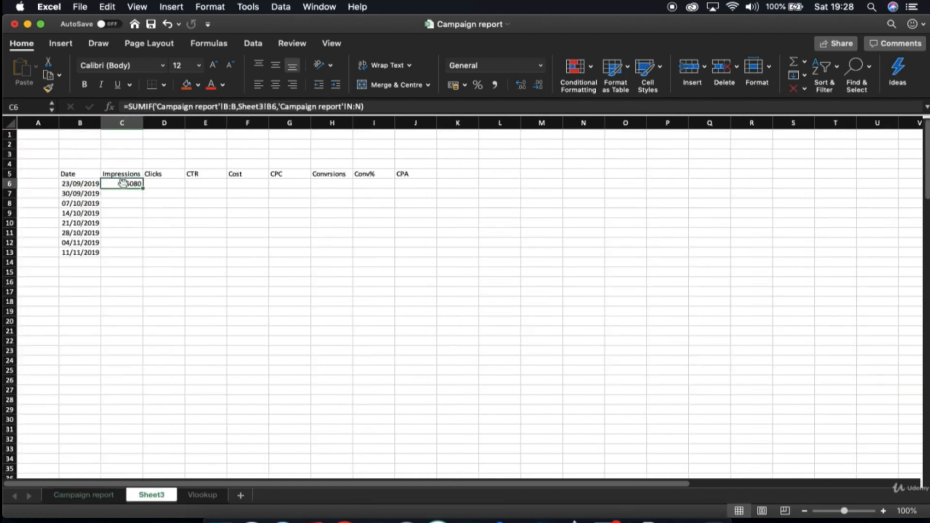
- Try filling the Impressions formula from C6 across to J6, and clear the copies in D6:J6
{"action": "left_click", "coordinate": [145, 186]}
{"action": "left_click", "coordinate": [126, 182]}
{"action": "left_click_drag", "start_coordinate": [140, 187], "coordinate": [421, 189]}
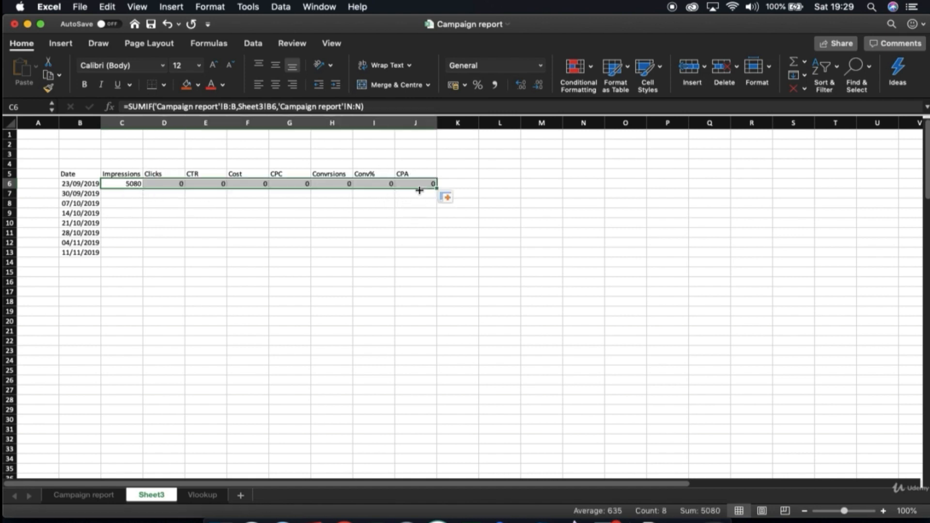
{"action": "left_click_drag", "start_coordinate": [175, 184], "coordinate": [410, 184]}
{"action": "key", "text": "Delete"}
{"action": "left_click", "coordinate": [135, 184]}
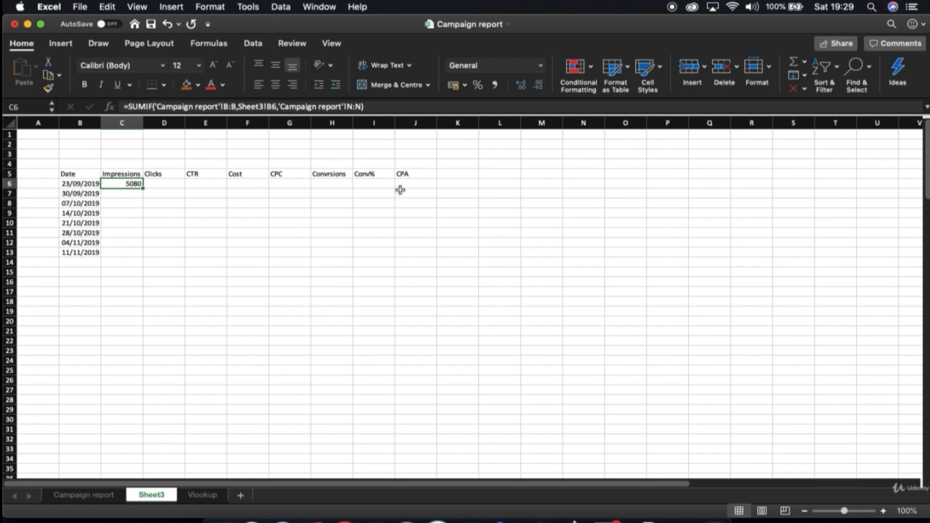
- Lock the column of the criteria reference in the C6 SUMIF formula, making it Sheet3!$B6
{"action": "double_click", "coordinate": [133, 183]}
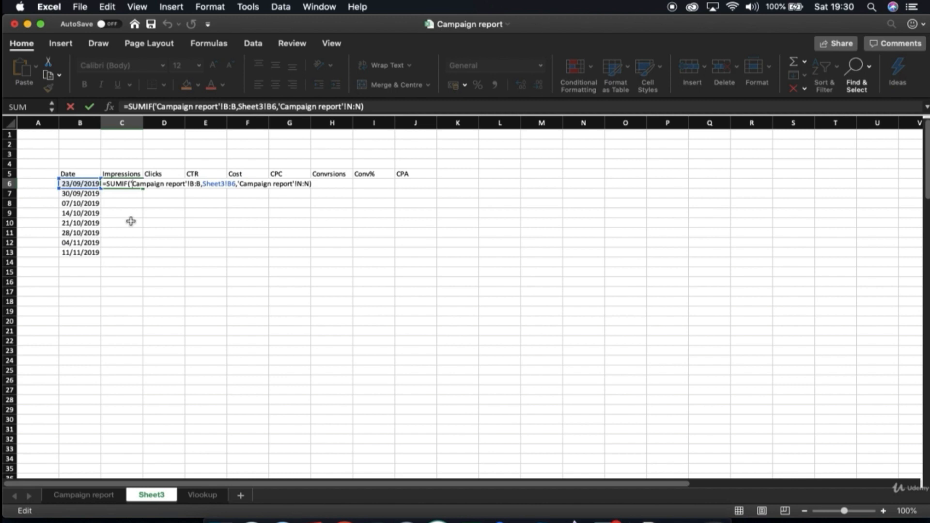
{"action": "double_click", "coordinate": [269, 106]}
{"action": "type", "text": "$"}
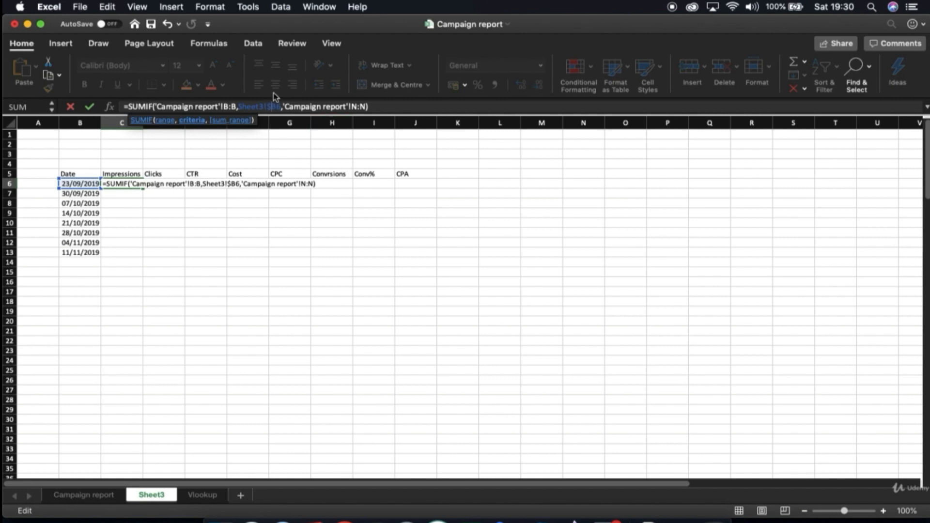
{"action": "key", "text": "Right"}
{"action": "type", "text": "$"}
{"action": "key", "text": "BackSpace"}
{"action": "key", "text": "Return"}
{"action": "key", "text": "Up"}
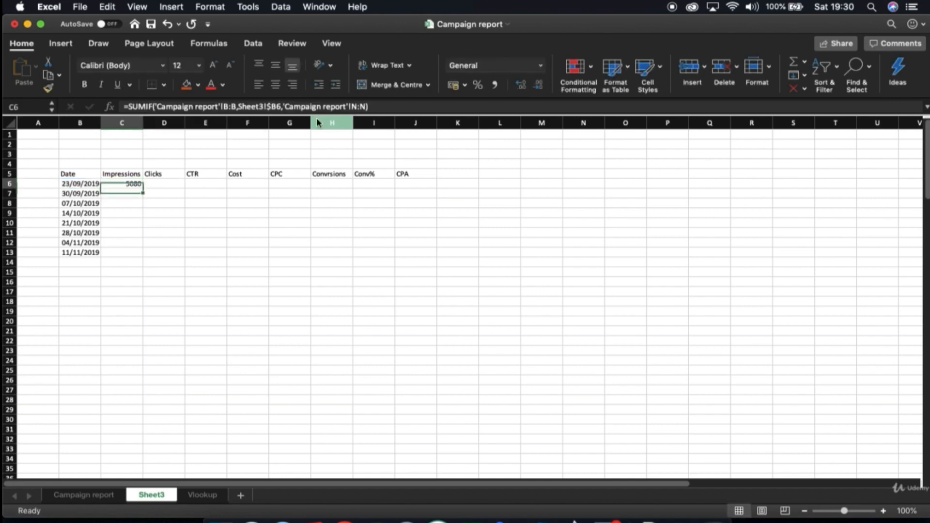
{"action": "key", "text": "Left"}
{"action": "key", "text": "Right"}
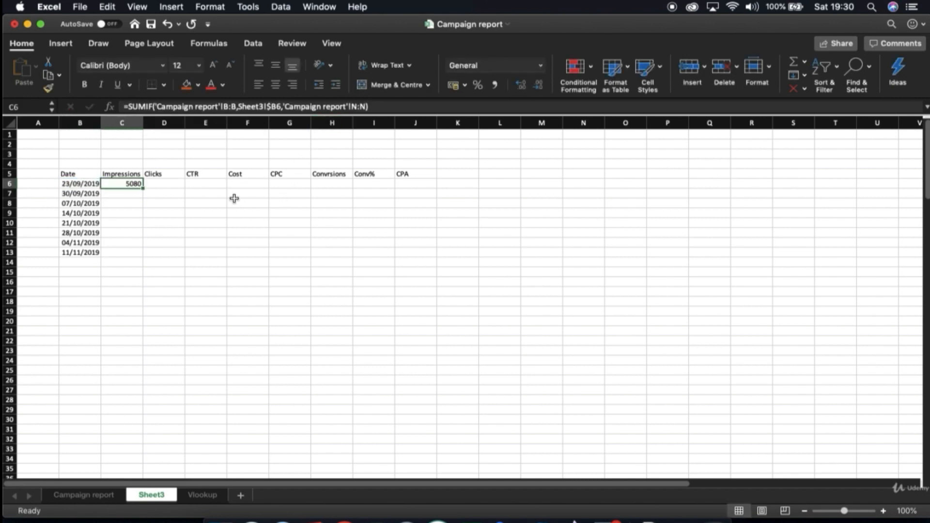
- Fill the C6 formula across into D6 under Clicks and inspect the references in the copy
{"action": "left_click_drag", "start_coordinate": [143, 189], "coordinate": [167, 189]}
{"action": "left_click", "coordinate": [174, 186]}
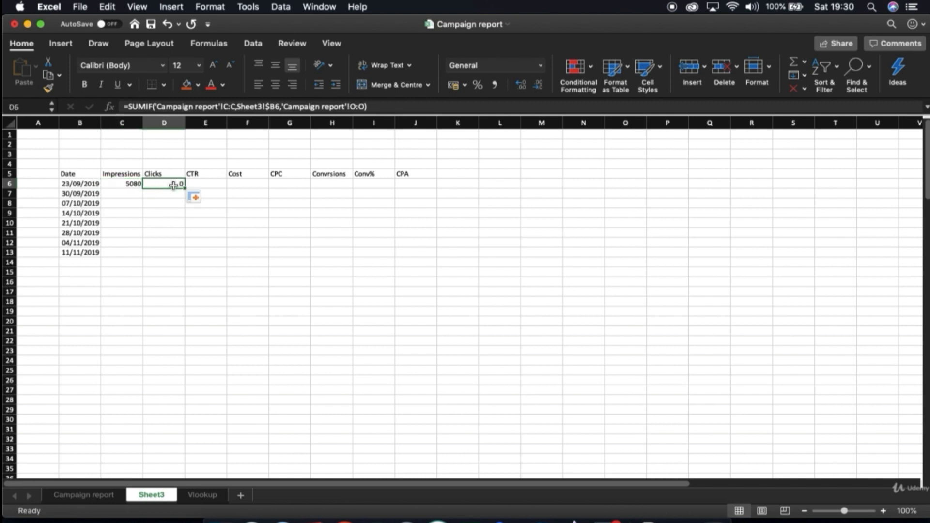
{"action": "double_click", "coordinate": [165, 184]}
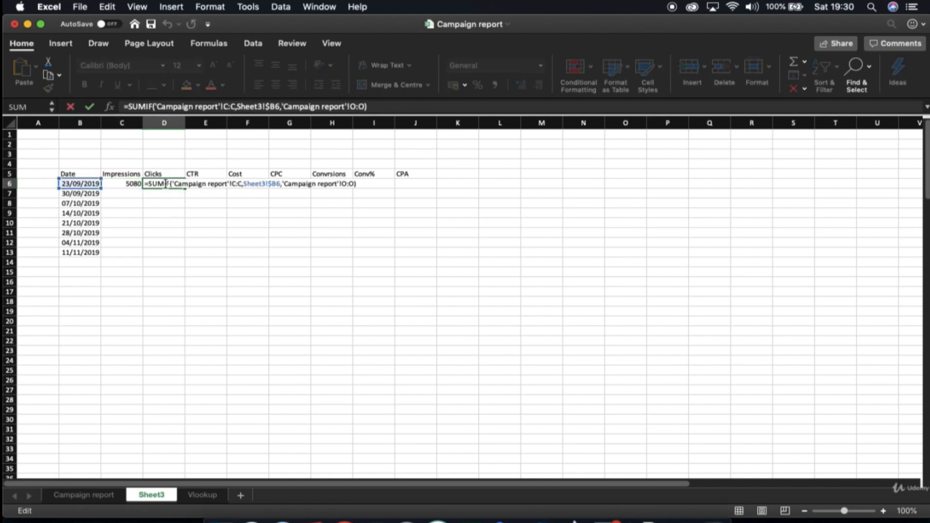
{"action": "key", "text": "Escape"}
- Compare the range, criteria and sum range references of the SUMIF formulas in C6 and D6
{"action": "key", "text": "Left"}
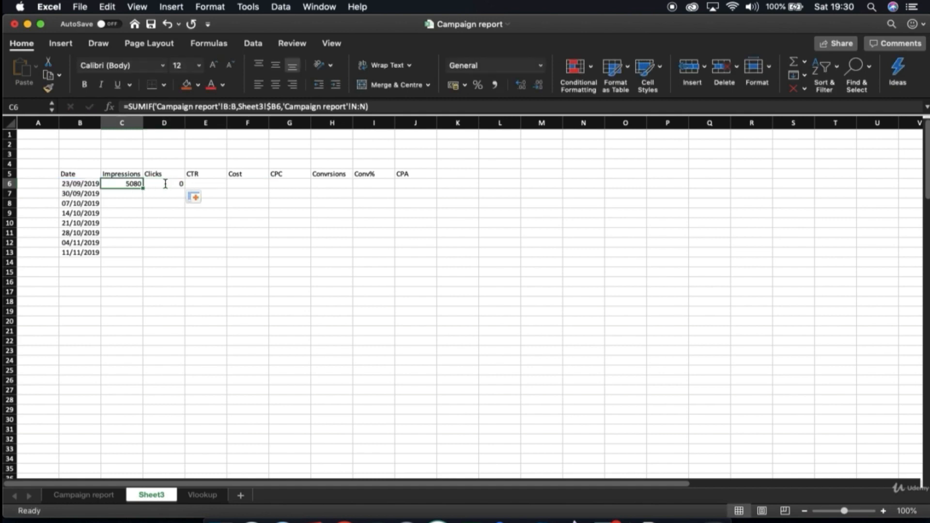
{"action": "key", "text": "Right"}
{"action": "key", "text": "Left"}
{"action": "key", "text": "Right"}
{"action": "key", "text": "Left"}
{"action": "key", "text": "Right"}
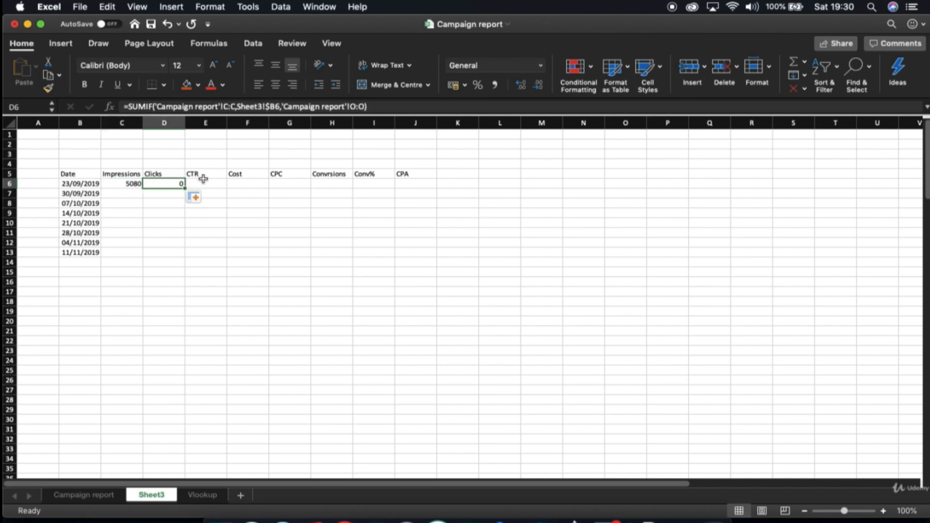
{"action": "left_click", "coordinate": [125, 182]}
{"action": "key", "text": "Right"}
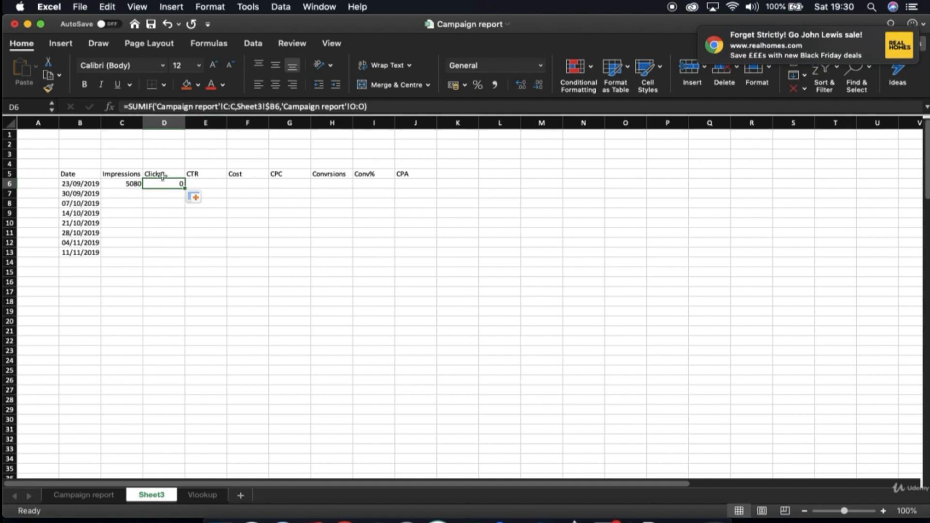
{"action": "left_click", "coordinate": [127, 184]}
{"action": "key", "text": "Right"}
{"action": "left_click", "coordinate": [135, 185]}
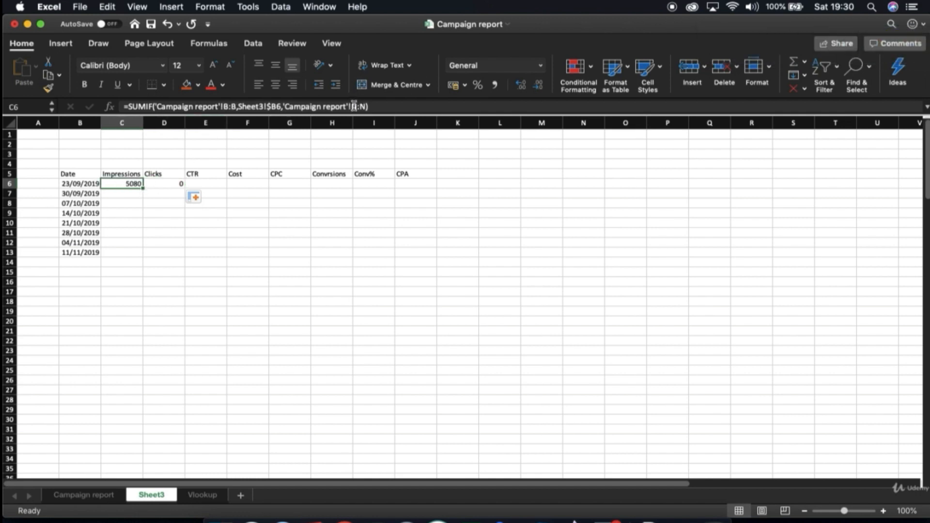
{"action": "key", "text": "Right"}
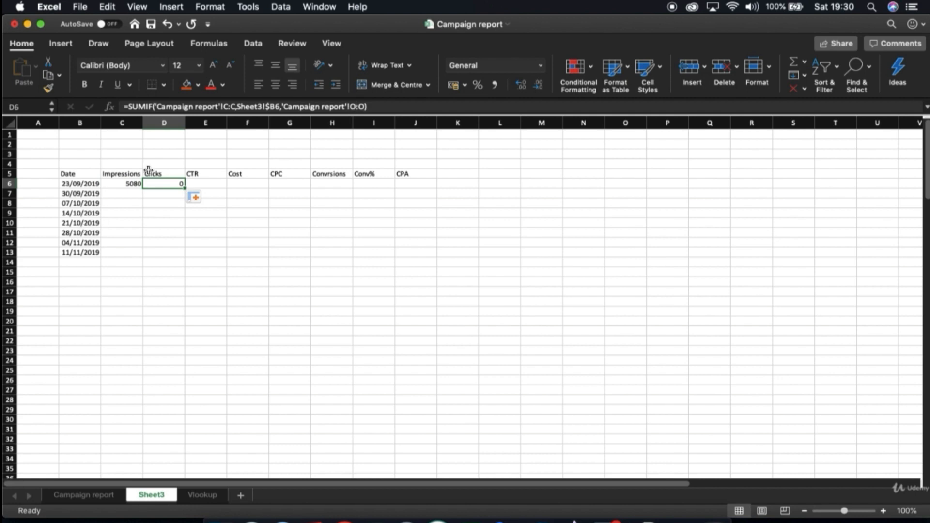
{"action": "left_click", "coordinate": [133, 185]}
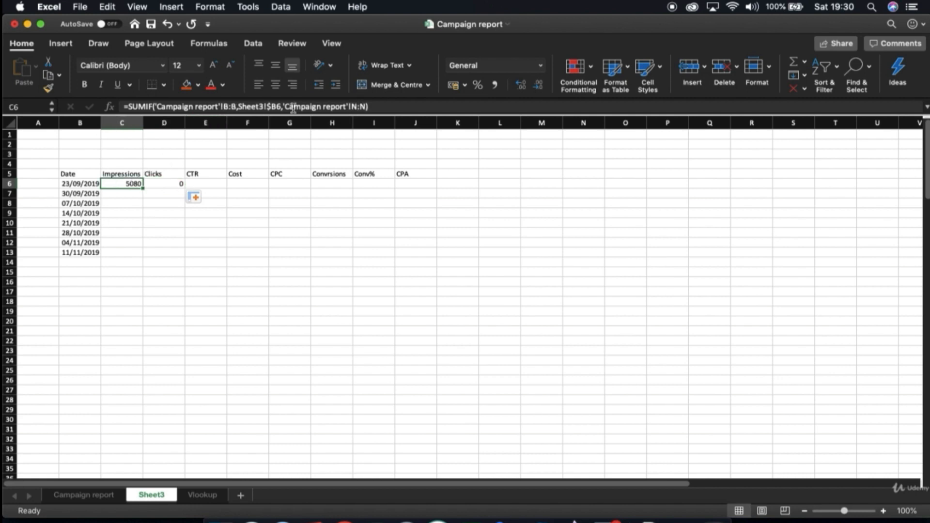
- Examine the Week and Impr. columns on the Campaign report sheet against the ranges referenced by the C6 formula
{"action": "left_click", "coordinate": [224, 106]}
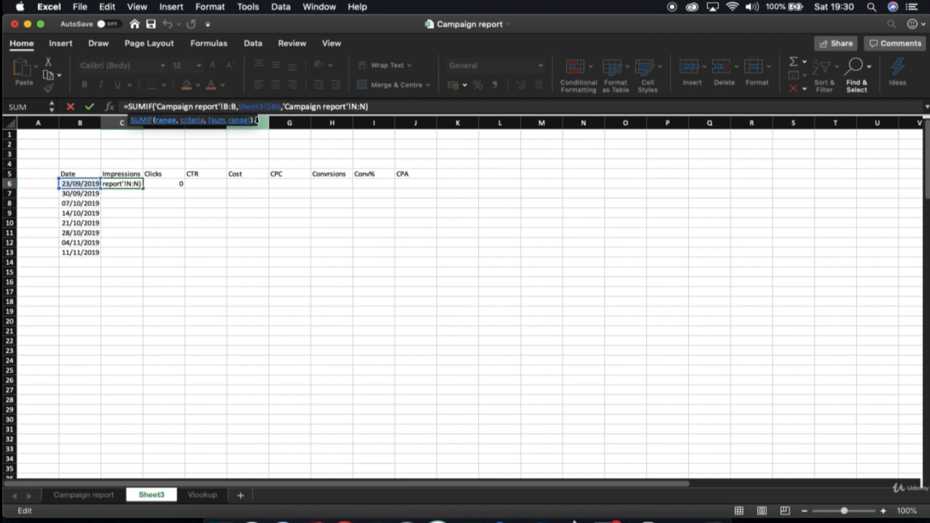
{"action": "key", "text": "Return"}
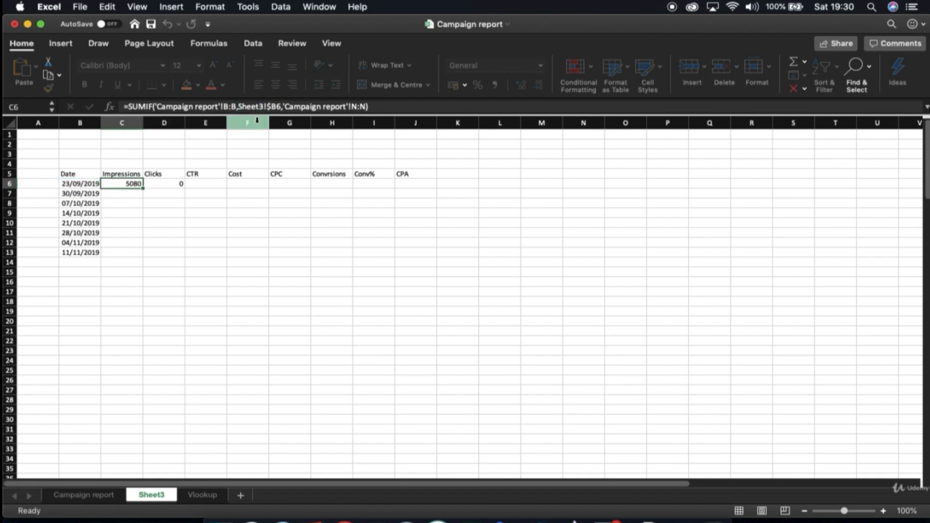
{"action": "left_click", "coordinate": [115, 495]}
{"action": "left_click", "coordinate": [80, 122]}
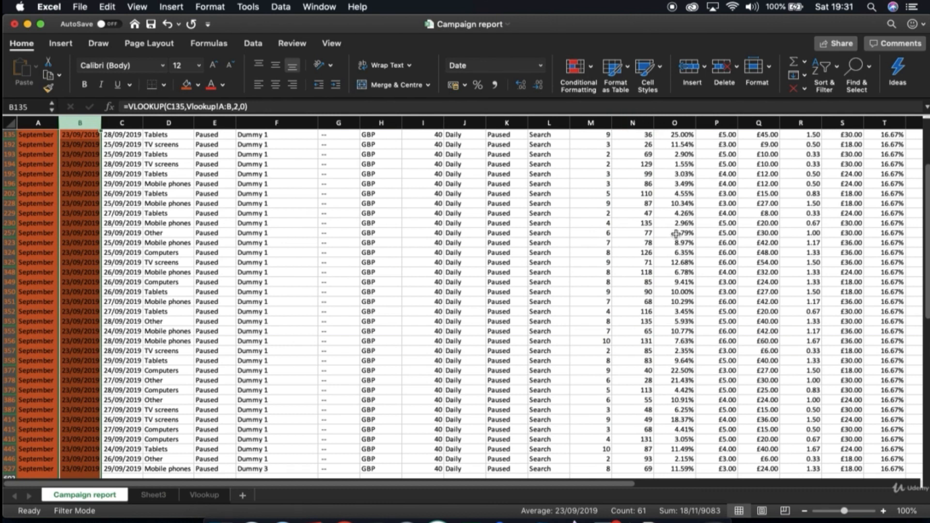
{"action": "key", "text": "super+Up"}
{"action": "left_click", "coordinate": [640, 124]}
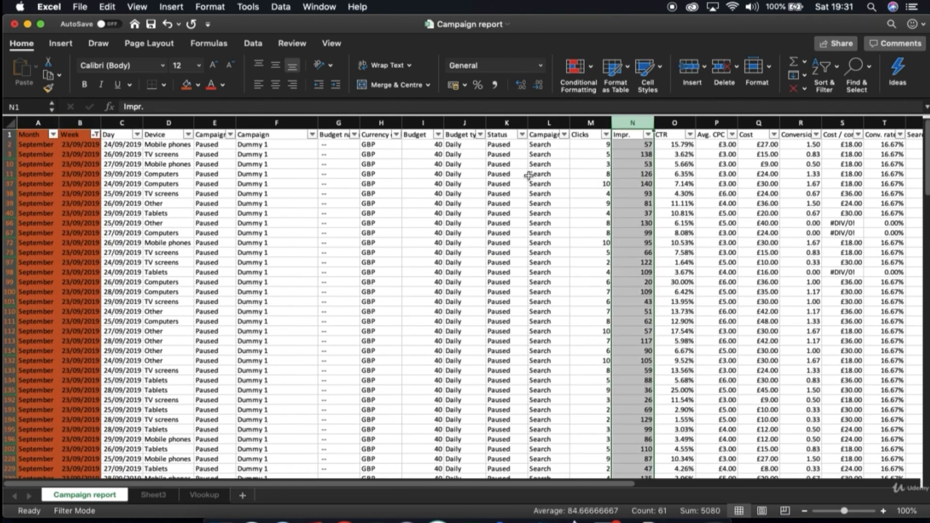
- Lock both columns of the criteria range in the C6 SUMIF formula on Sheet3, making it 'Campaign report'!$B:$B
{"action": "left_click", "coordinate": [166, 496]}
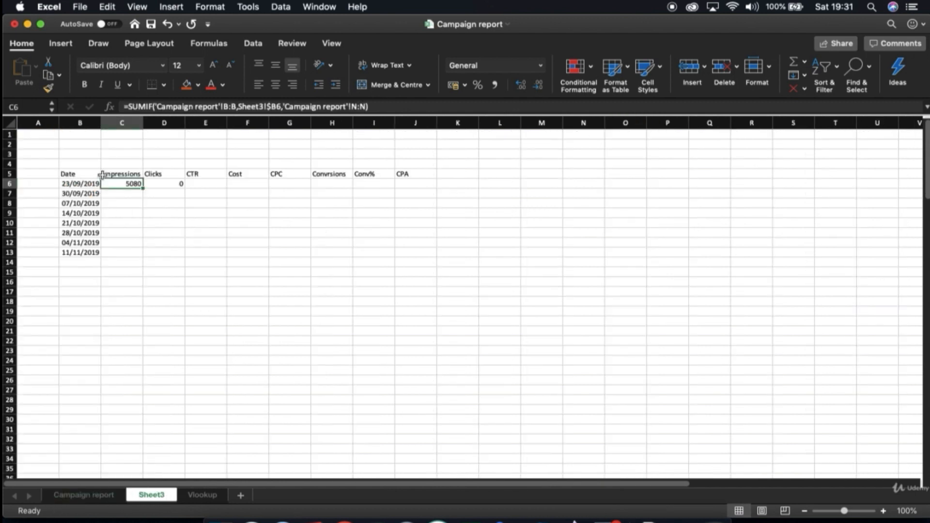
{"action": "left_click", "coordinate": [224, 106]}
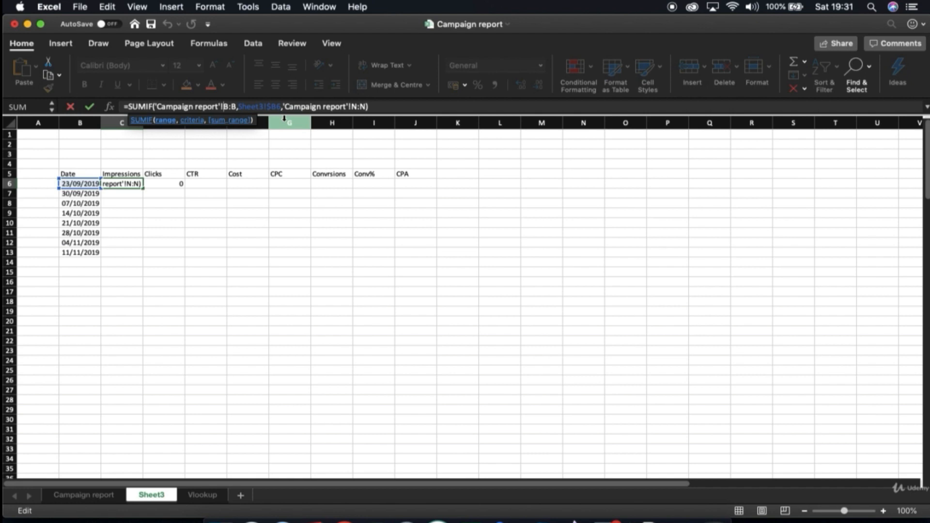
{"action": "type", "text": "$"}
{"action": "left_click", "coordinate": [238, 107]}
{"action": "type", "text": "$"}
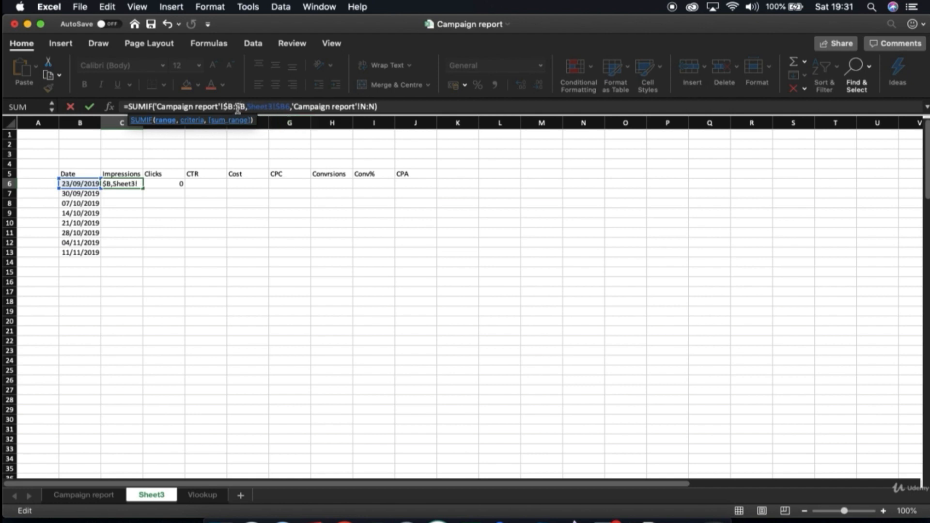
{"action": "key", "text": "Return"}
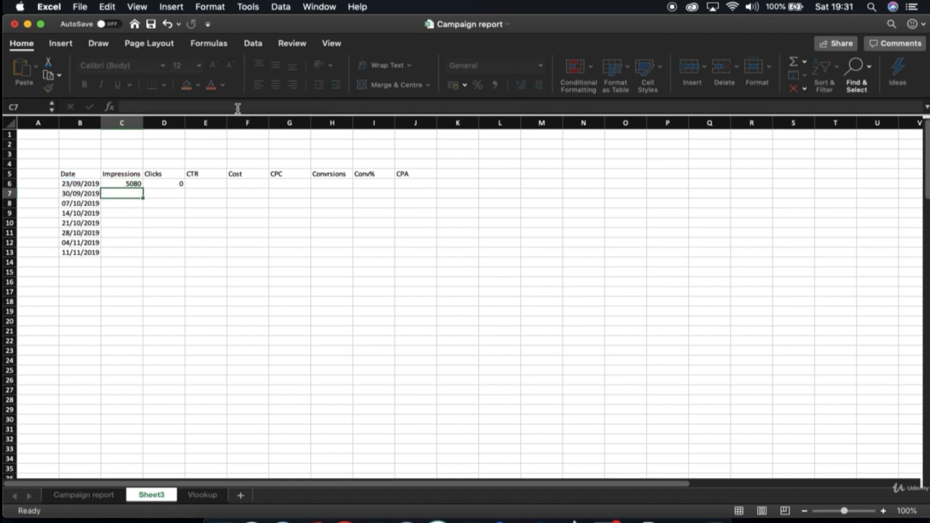
{"action": "key", "text": "Up"}
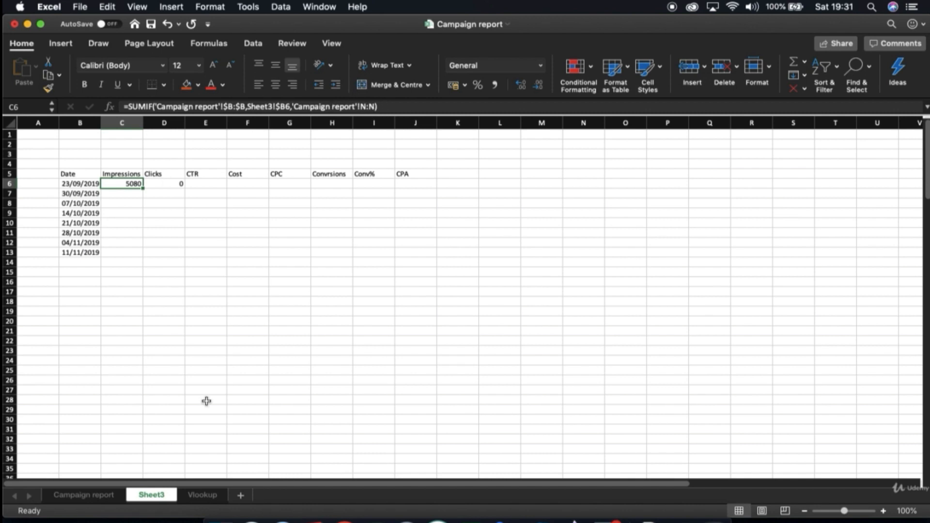
- Compare the Campaign report column order with the metric headings in row 5 of Sheet3, from Clicks to CPA
{"action": "left_click", "coordinate": [99, 496]}
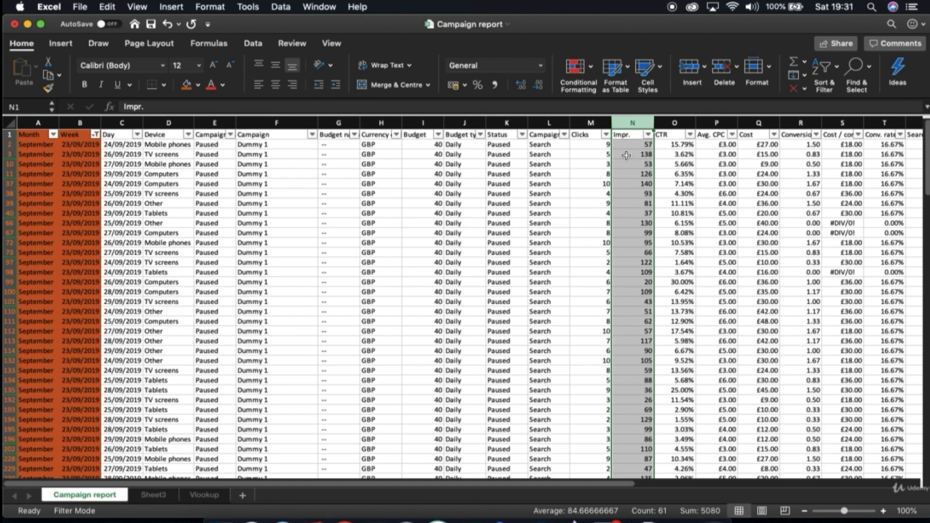
{"action": "left_click", "coordinate": [153, 495]}
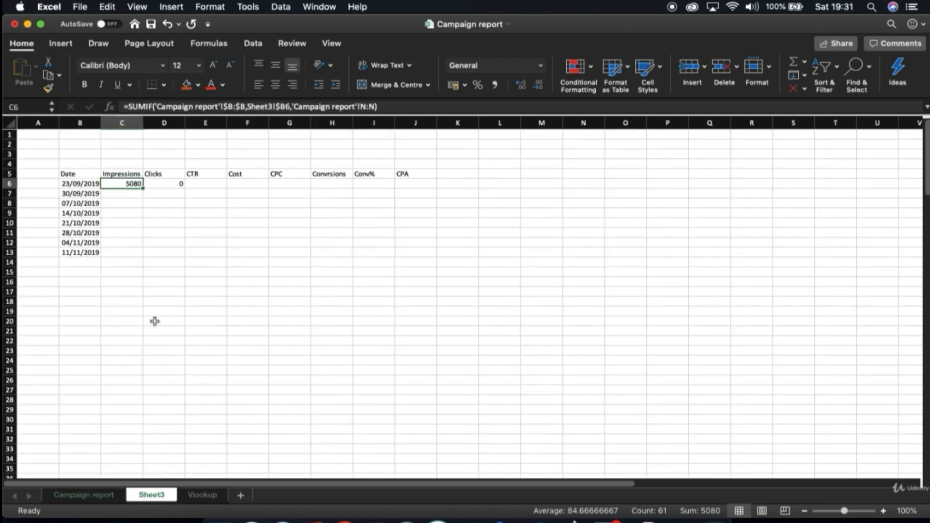
{"action": "left_click", "coordinate": [159, 177]}
{"action": "key", "text": "Right"}
{"action": "key", "text": "Right"}
{"action": "key", "text": "Right"}
{"action": "key", "text": "Right"}
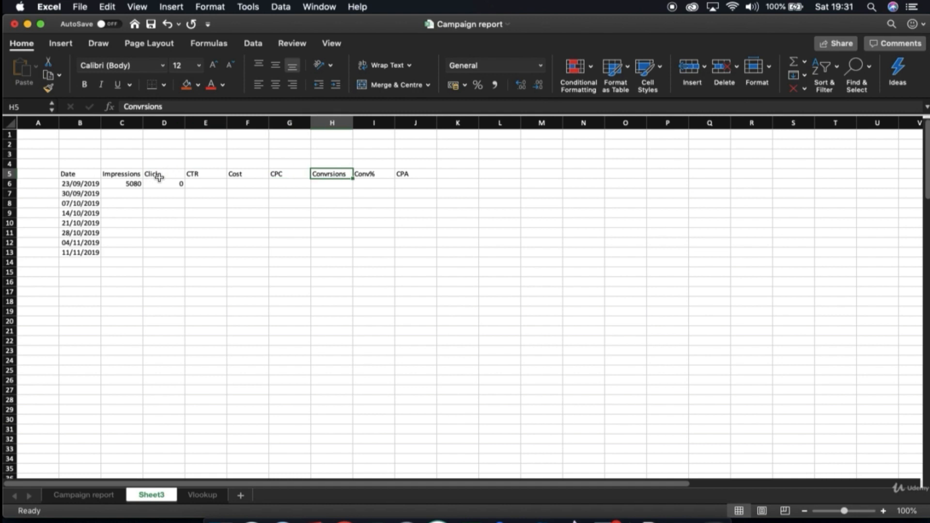
{"action": "key", "text": "Right"}
{"action": "key", "text": "Right"}
- Fill the C6 SUMIF formula across into D6 under Clicks and inspect its references
{"action": "left_click", "coordinate": [132, 184]}
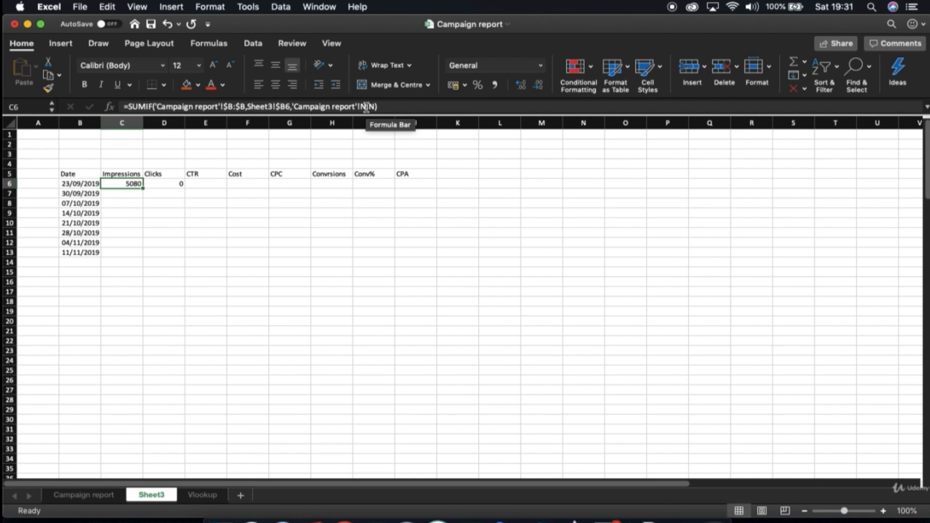
{"action": "left_click_drag", "start_coordinate": [142, 189], "coordinate": [180, 187]}
{"action": "left_click", "coordinate": [177, 183]}
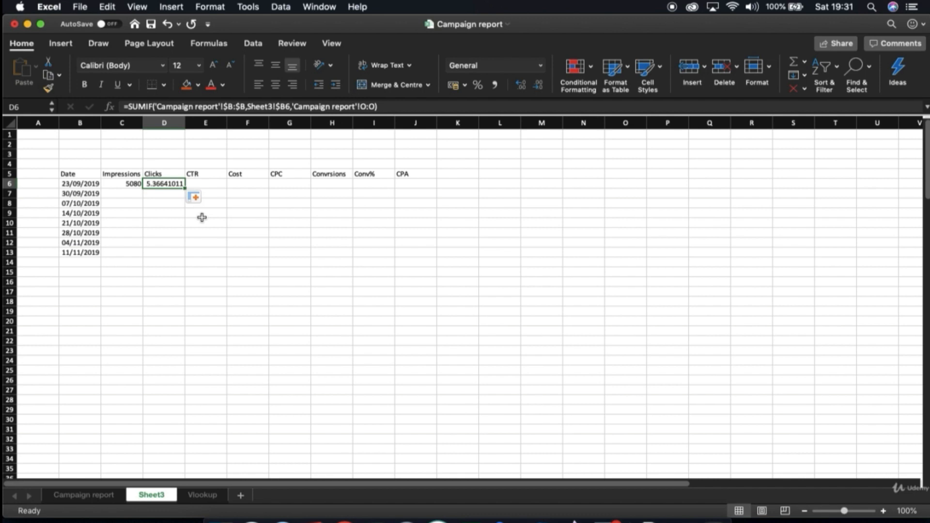
- Format the Clicks value in D6 to show no decimal places
{"action": "left_click", "coordinate": [521, 86]}
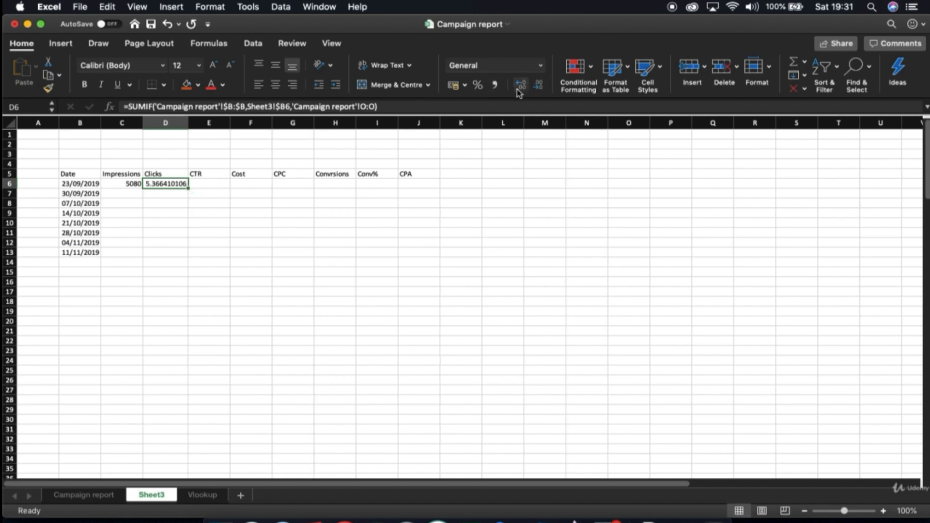
{"action": "left_click", "coordinate": [539, 85]}
{"action": "left_click", "coordinate": [539, 85]}
{"action": "left_click", "coordinate": [539, 85]}
{"action": "left_click", "coordinate": [540, 85]}
{"action": "left_click", "coordinate": [539, 85]}
{"action": "left_click", "coordinate": [539, 86]}
{"action": "left_click", "coordinate": [540, 85]}
{"action": "left_click", "coordinate": [539, 85]}
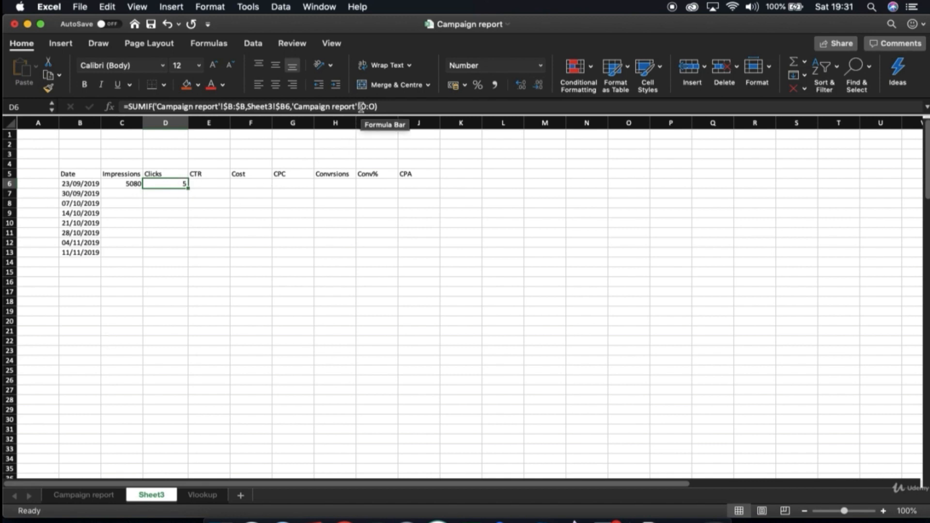
- Check on the Campaign report sheet which columns hold CTR and Clicks
{"action": "left_click", "coordinate": [80, 495]}
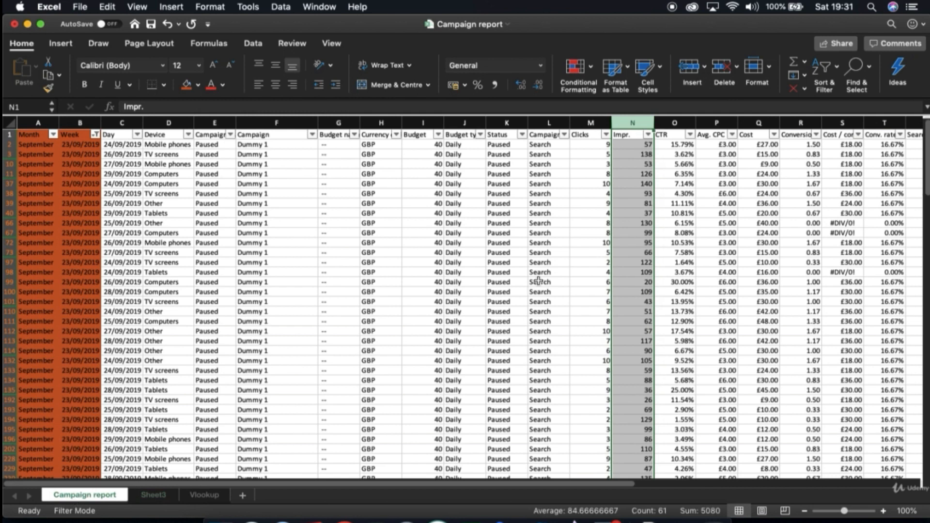
{"action": "left_click", "coordinate": [681, 124]}
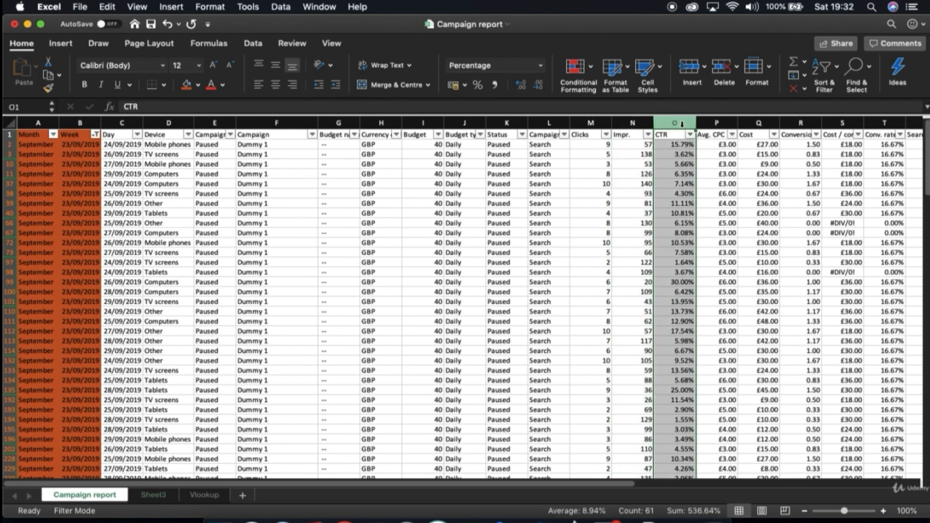
{"action": "left_click", "coordinate": [590, 123]}
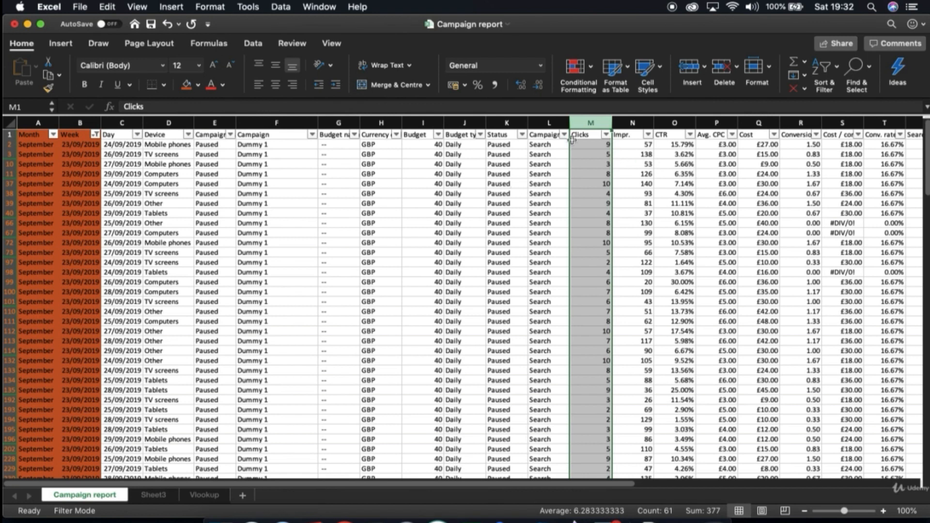
- Change the sum range of the D6 SUMIF formula on Sheet3 to 'Campaign report'!M:M
{"action": "left_click", "coordinate": [165, 498]}
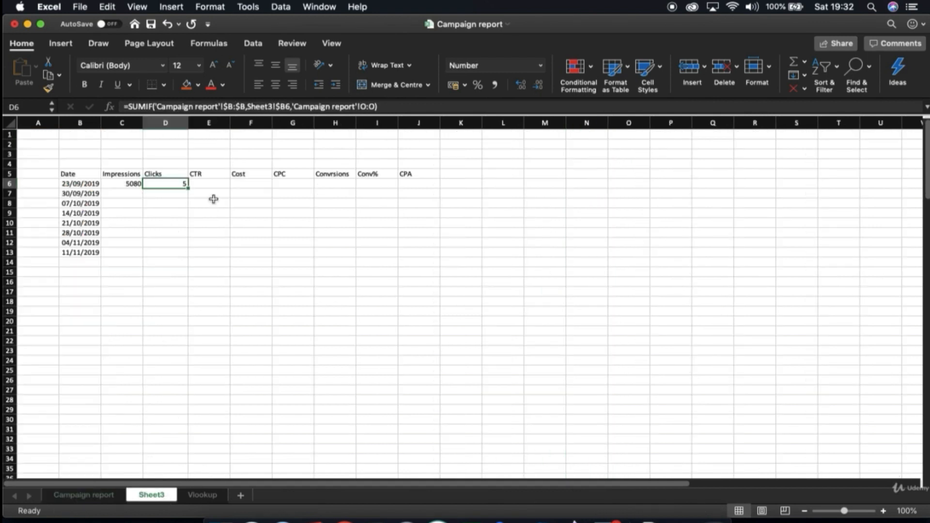
{"action": "left_click", "coordinate": [376, 107]}
{"action": "key", "text": "Return"}
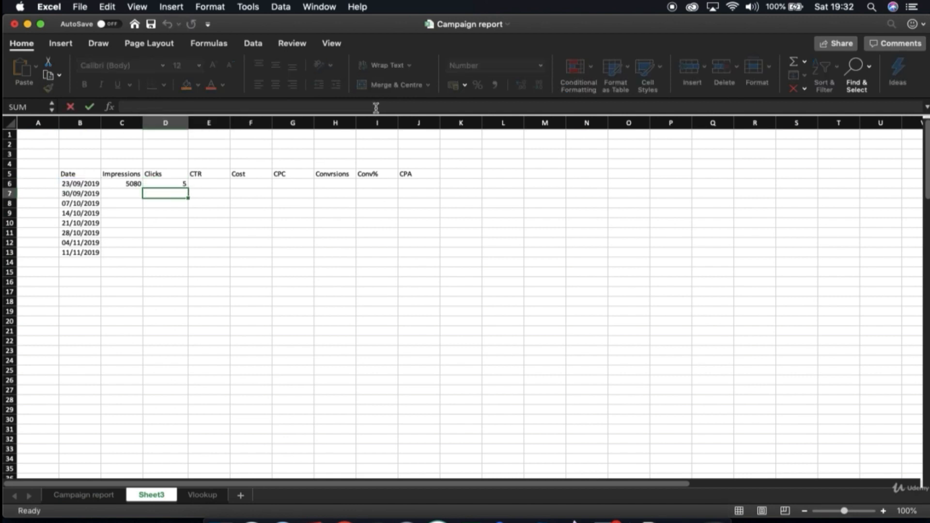
{"action": "key", "text": "Up"}
{"action": "left_click", "coordinate": [376, 107]}
{"action": "key", "text": "Return"}
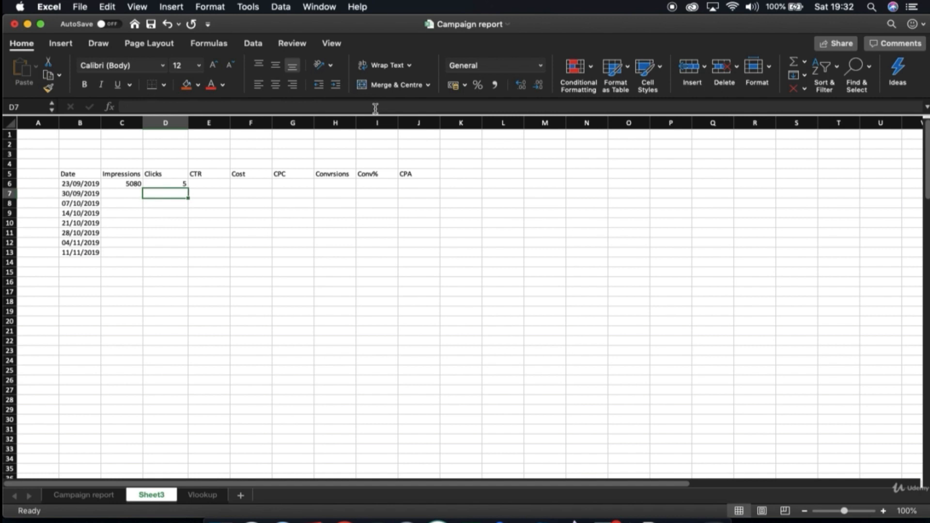
{"action": "key", "text": "Up"}
{"action": "key", "text": "Up"}
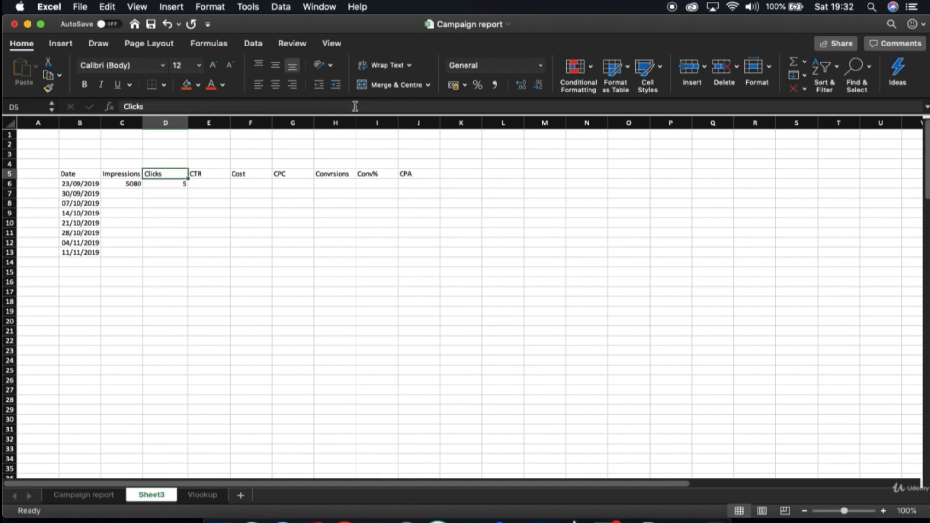
{"action": "key", "text": "Down"}
{"action": "left_click", "coordinate": [373, 107]}
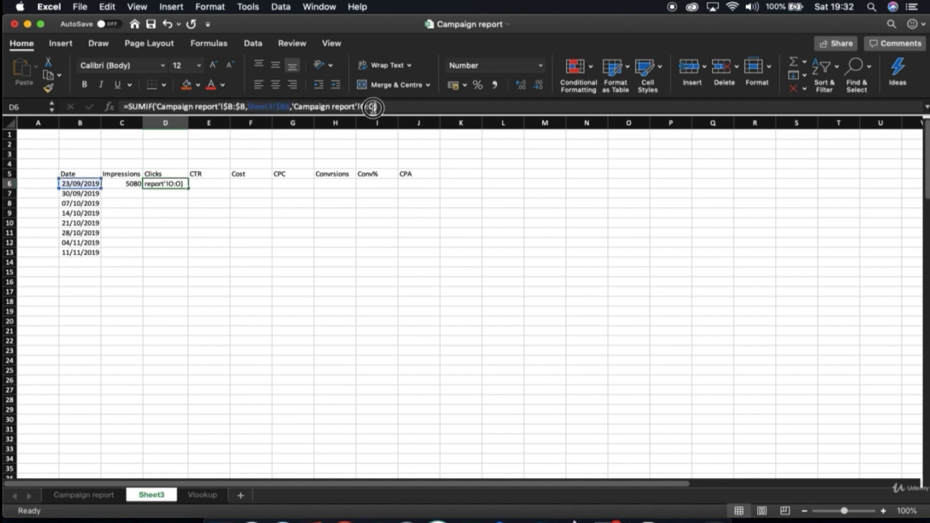
{"action": "key", "text": "BackSpace"}
{"action": "type", "text": "M:M"}
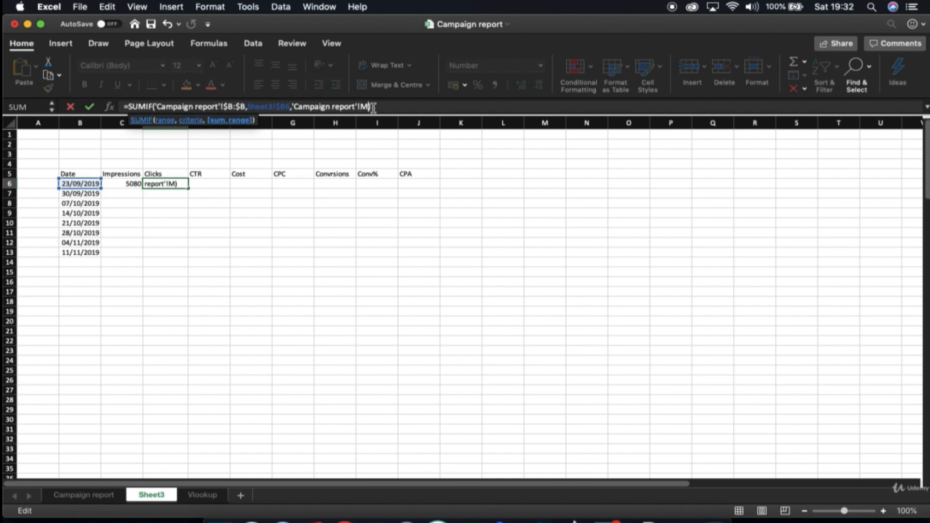
{"action": "key", "text": "Return"}
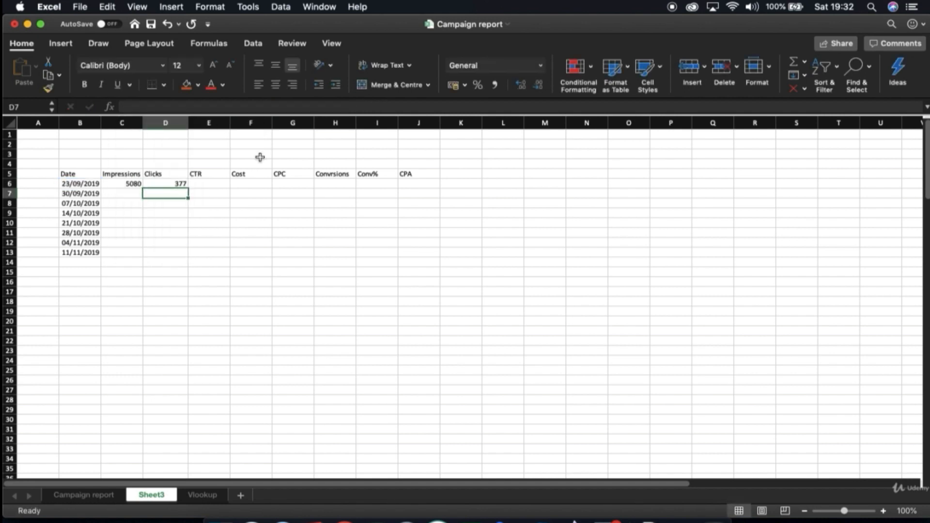
- Check the D6 clicks figure against the sum of the Clicks column on the Campaign report sheet
{"action": "left_click", "coordinate": [178, 183]}
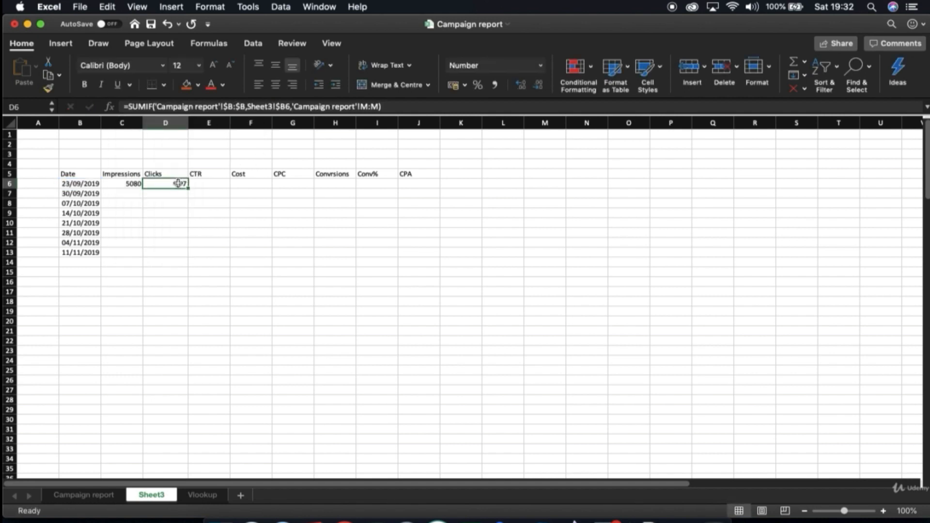
{"action": "left_click", "coordinate": [98, 496]}
{"action": "left_click", "coordinate": [599, 123]}
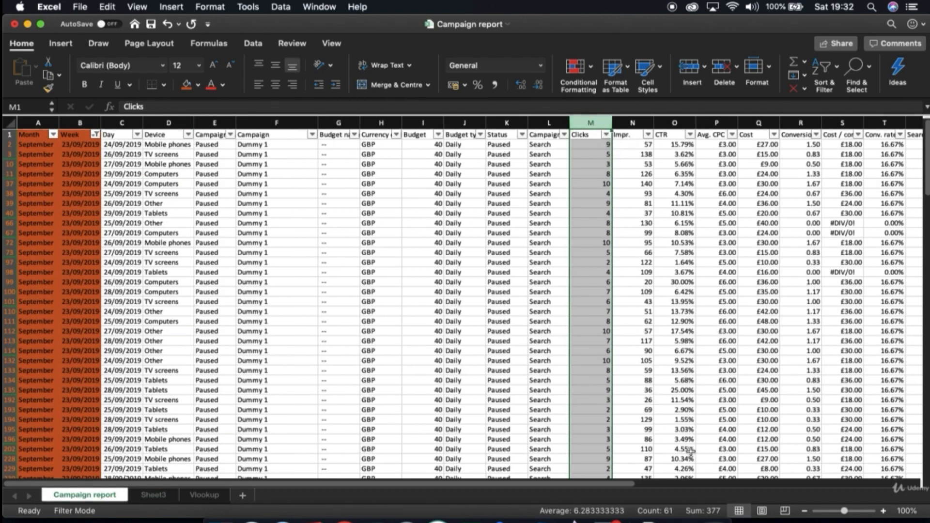
{"action": "left_click", "coordinate": [152, 496]}
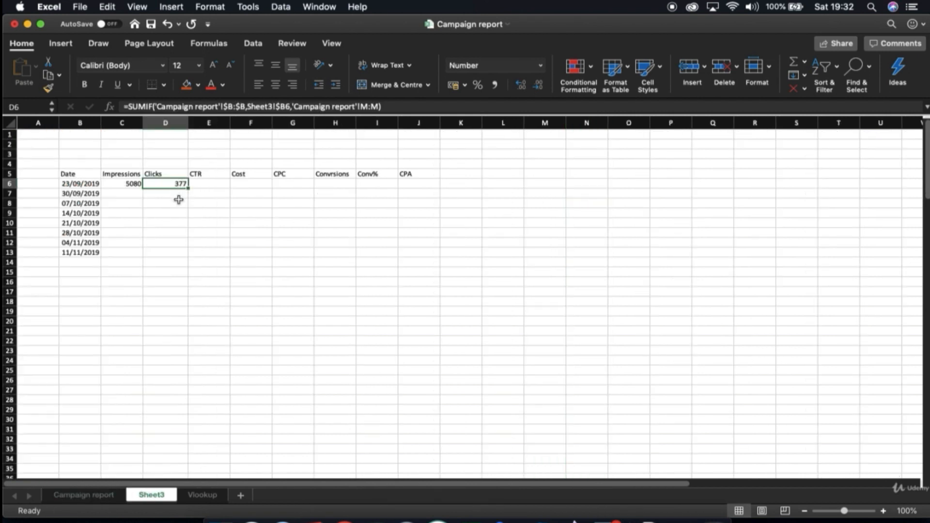
- Fill the Impressions and Clicks formulas in C6:D6 down to row 13 for all the weeks
{"action": "left_click", "coordinate": [135, 183]}
{"action": "left_click", "coordinate": [158, 186]}
{"action": "left_click", "coordinate": [129, 185]}
{"action": "mouse_move", "coordinate": [130, 184]}
{"action": "left_mouse_down"}
{"action": "mouse_move", "coordinate": [164, 186]}
{"action": "mouse_move", "coordinate": [171, 255]}
{"action": "left_mouse_up"}
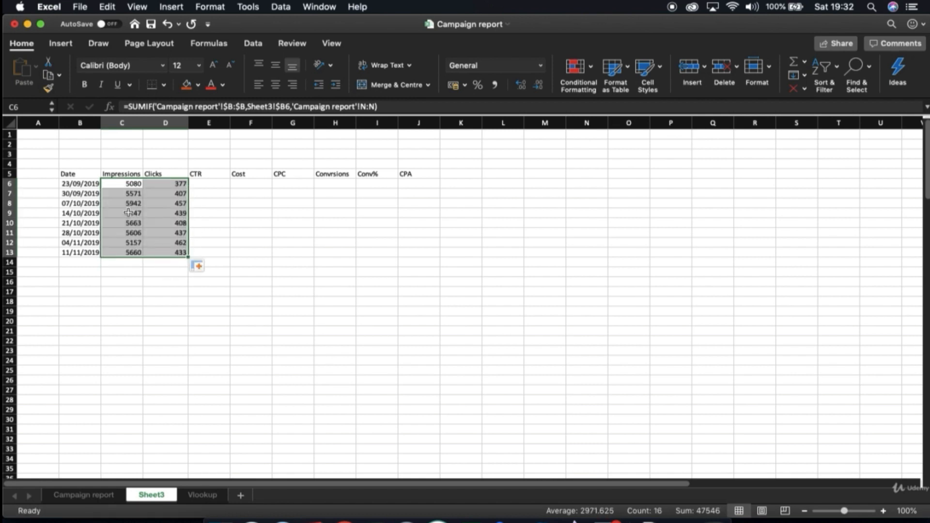
- Pick the 21/10/2019 row for checking and clear September from the Week filter on the Campaign report sheet
{"action": "left_click", "coordinate": [124, 195]}
{"action": "left_click", "coordinate": [93, 222]}
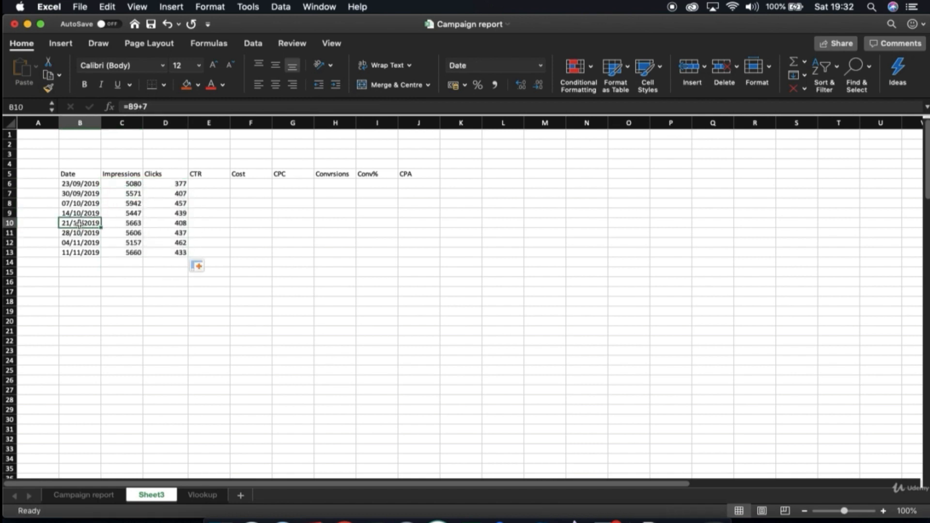
{"action": "left_click", "coordinate": [9, 223]}
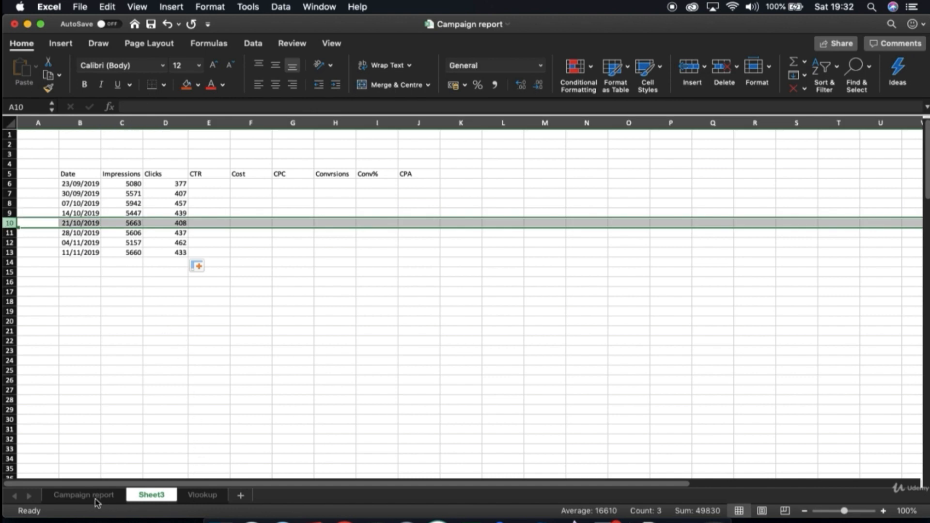
{"action": "left_click", "coordinate": [96, 499]}
{"action": "left_click", "coordinate": [95, 134]}
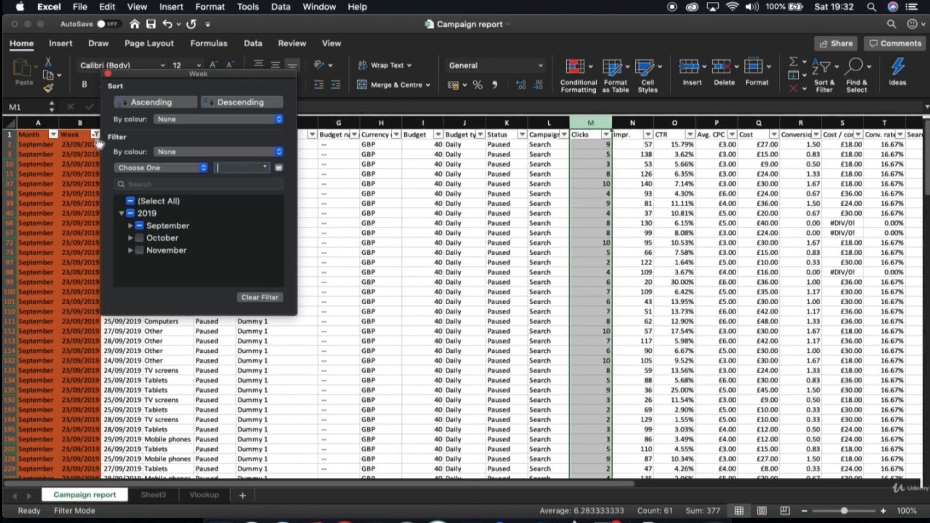
{"action": "left_click", "coordinate": [139, 226]}
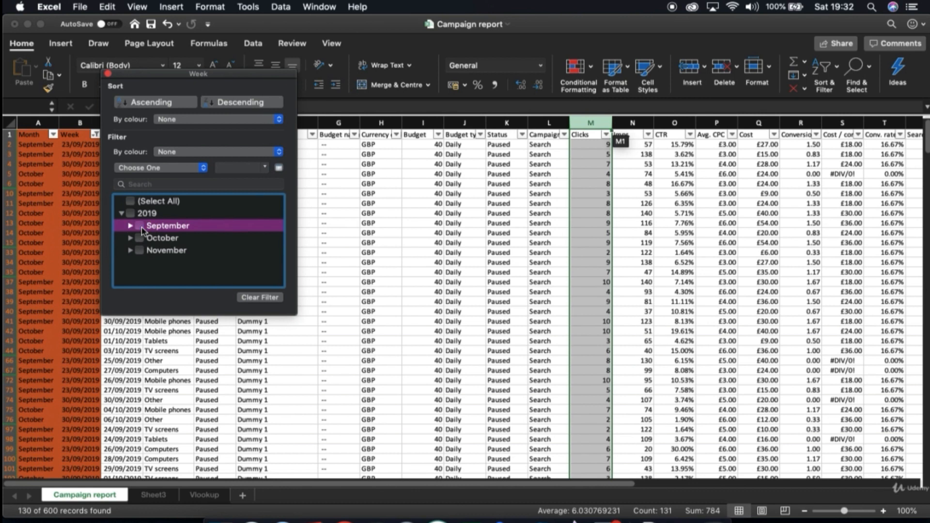
- Filter the Week column of the Campaign report to show only 21 October 2019
{"action": "left_click", "coordinate": [130, 239]}
{"action": "scroll", "coordinate": [158, 261], "scroll_direction": "down", "scroll_amount": 1}
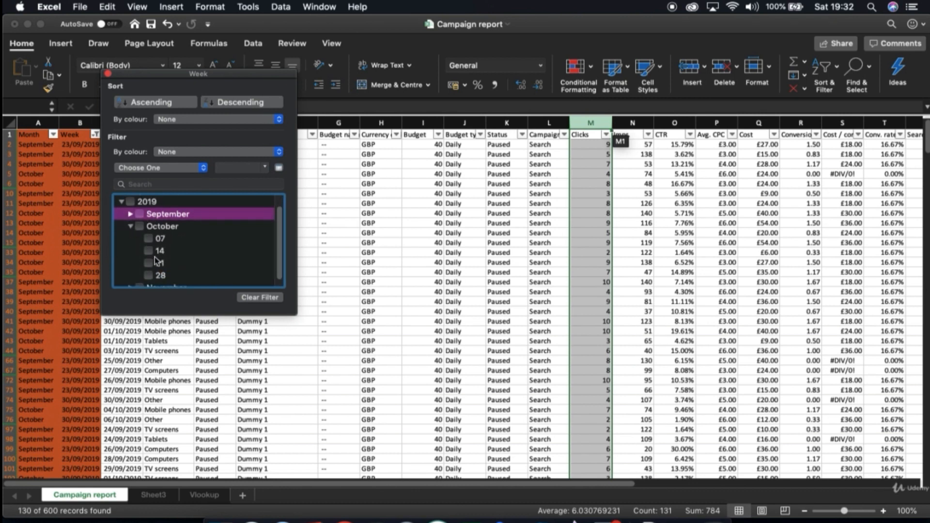
{"action": "left_click", "coordinate": [157, 262]}
{"action": "left_click", "coordinate": [353, 223]}
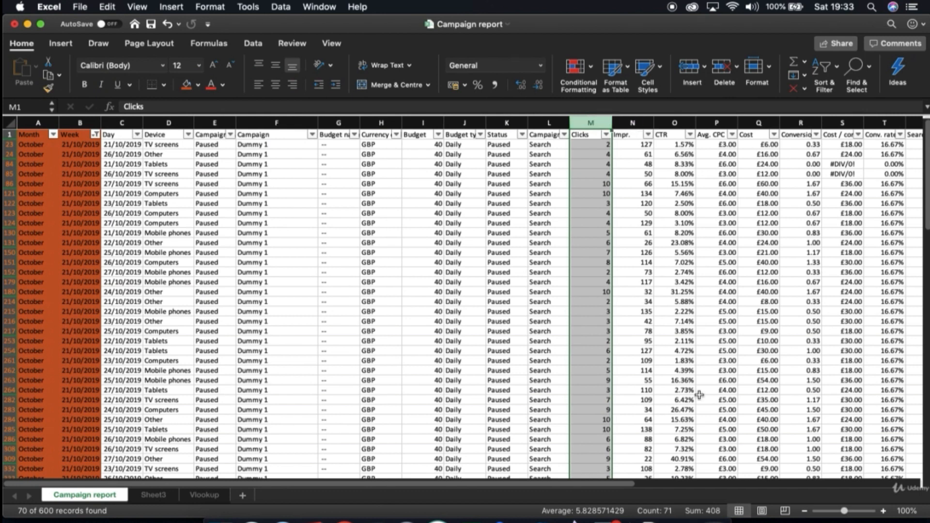
- Compare the filtered report's impressions total with the 21/10/2019 Impressions and Clicks results in Sheet3
{"action": "left_click", "coordinate": [639, 118]}
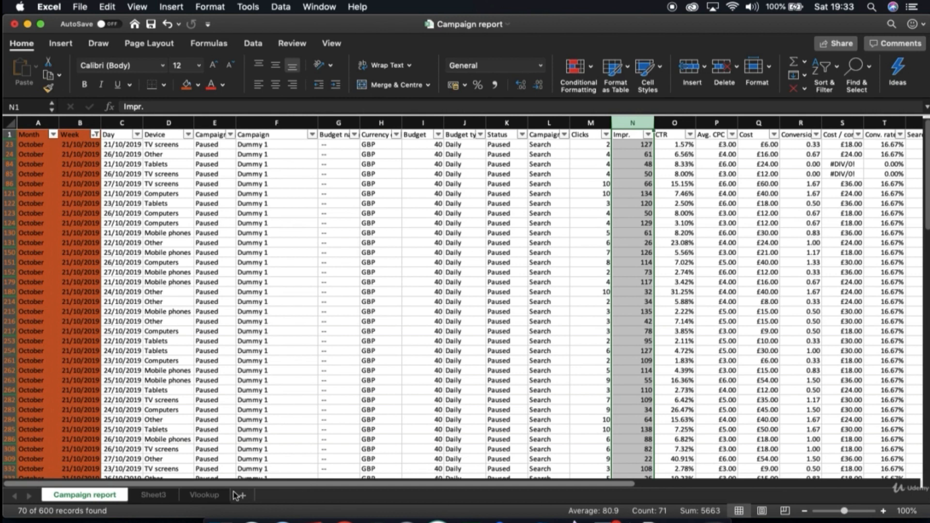
{"action": "left_click", "coordinate": [153, 495]}
{"action": "left_click", "coordinate": [130, 225]}
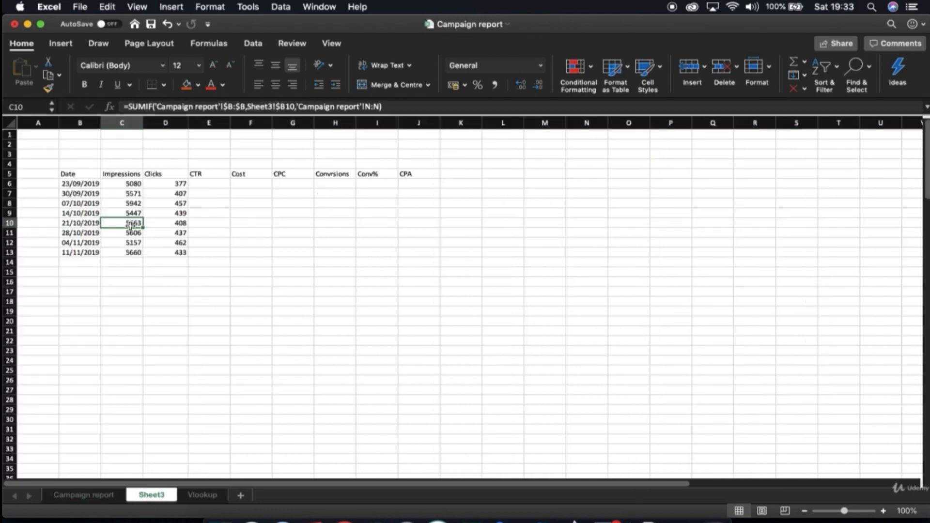
{"action": "left_click", "coordinate": [181, 224]}
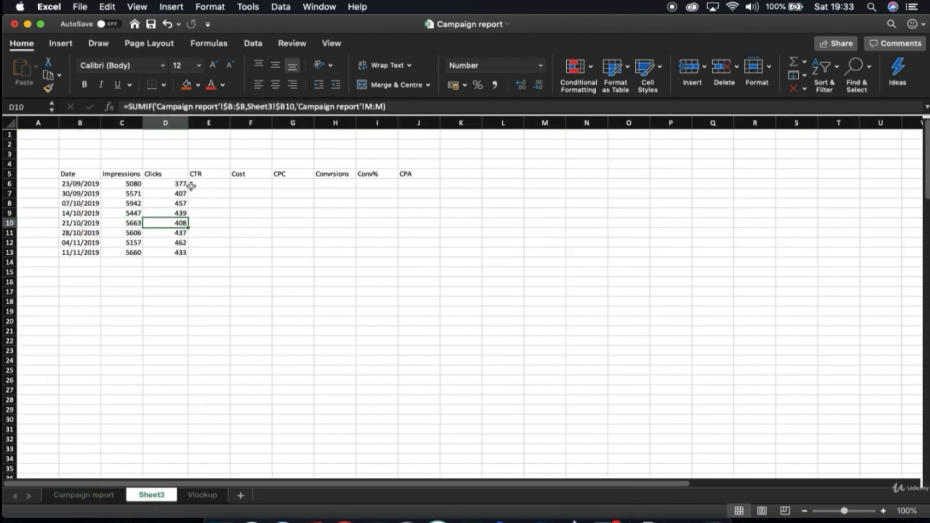
- Extend the weekly dates and the Impressions and Clicks formulas down to row 17
{"action": "left_click", "coordinate": [77, 255]}
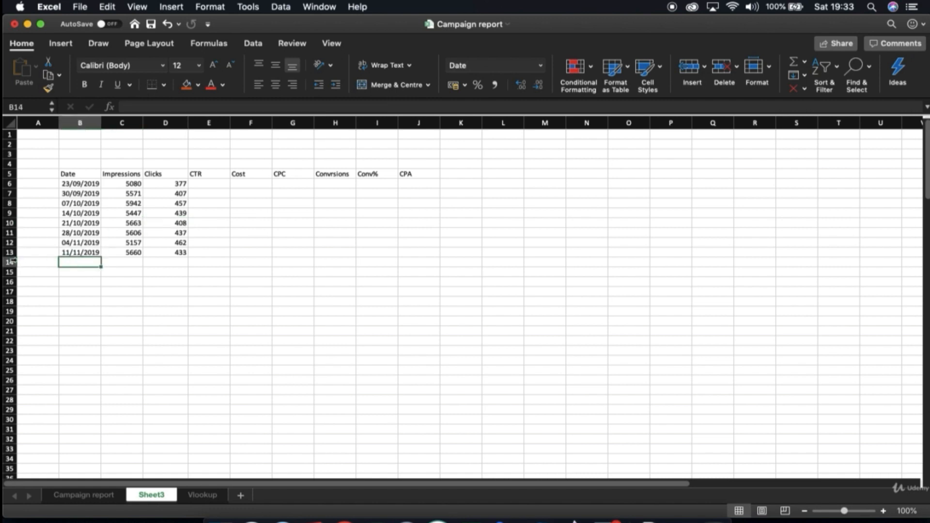
{"action": "left_click", "coordinate": [92, 254]}
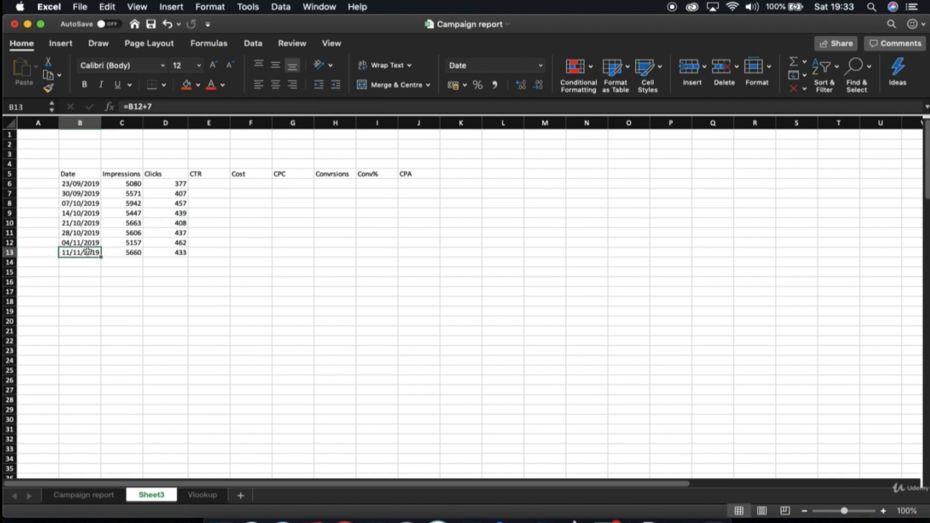
{"action": "left_click", "coordinate": [84, 248]}
{"action": "left_click_drag", "start_coordinate": [102, 259], "coordinate": [183, 294]}
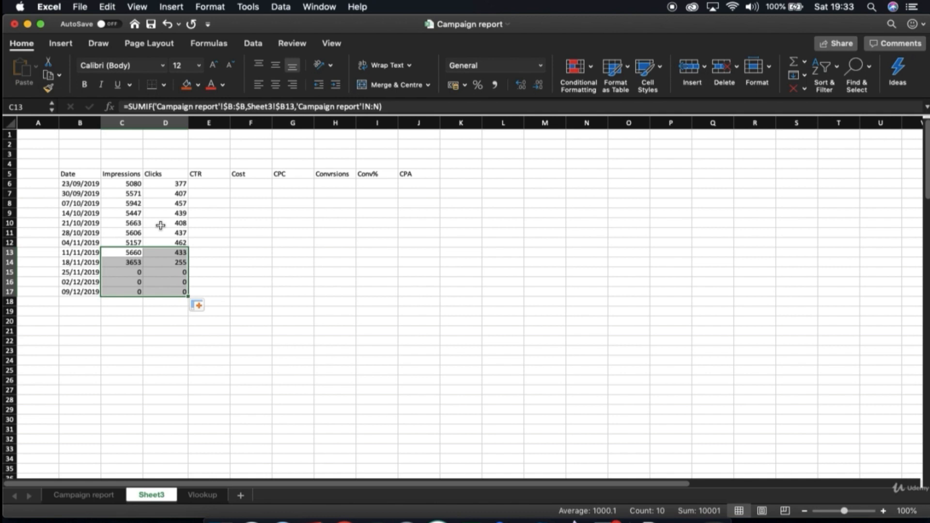
{"action": "left_click", "coordinate": [173, 182]}
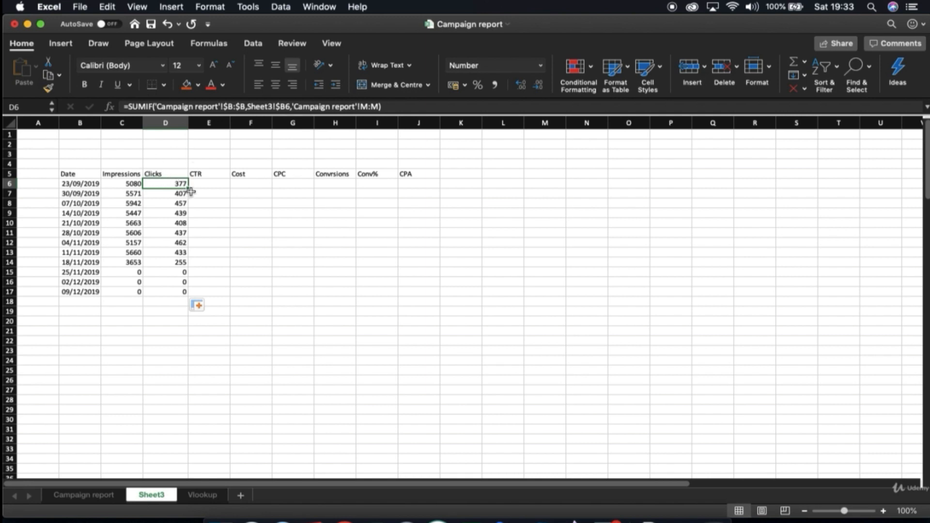
{"action": "left_click_drag", "start_coordinate": [189, 191], "coordinate": [217, 187]}
{"action": "left_click", "coordinate": [203, 183]}
{"action": "key", "text": "BackSpace"}
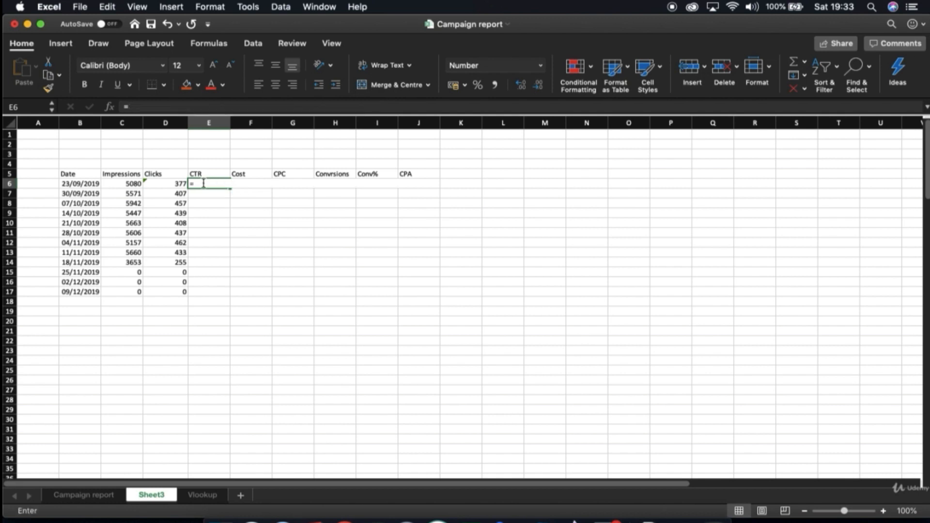
- Enter the CTR formula =D6/C6, clicks divided by impressions, in cell E6
{"action": "type", "text": "="}
{"action": "key", "text": "Left"}
{"action": "type", "text": "/"}
{"action": "key", "text": "Left"}
{"action": "key", "text": "Left"}
{"action": "key", "text": "Return"}
- Format the CTR in E6 as a percentage with two decimals and fill it down to row 17
{"action": "left_click", "coordinate": [223, 180]}
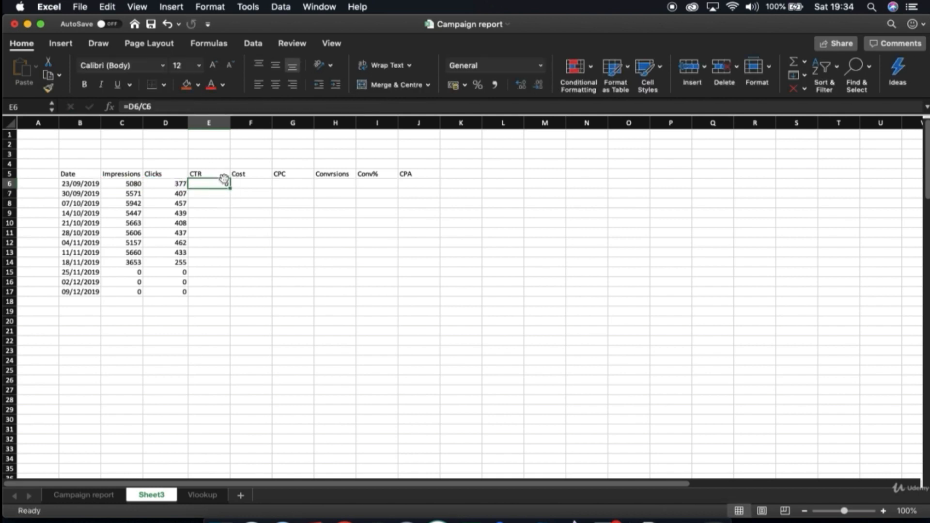
{"action": "left_click", "coordinate": [477, 85]}
{"action": "left_click", "coordinate": [521, 84]}
{"action": "left_click", "coordinate": [521, 85]}
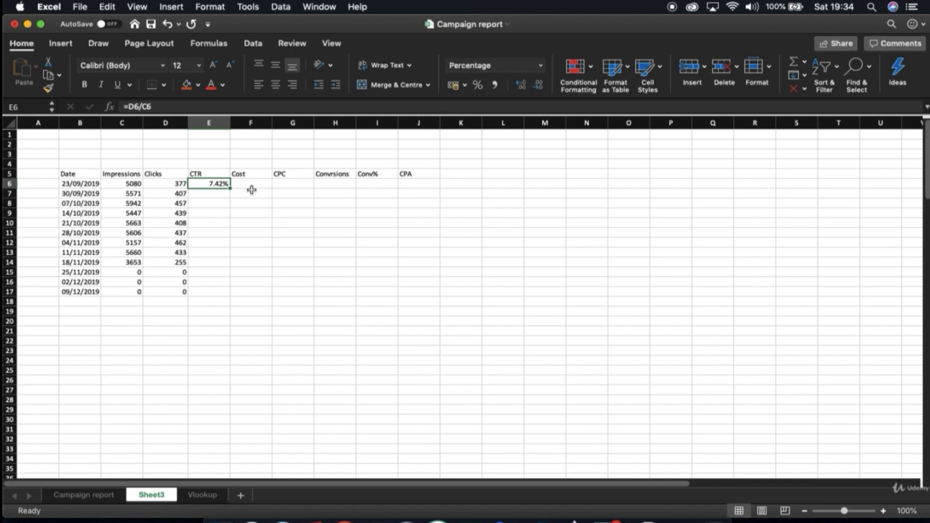
{"action": "double_click", "coordinate": [230, 188]}
- Copy the Clicks SUMIF formula from D6 into the first Cost cell, F6
{"action": "left_click", "coordinate": [251, 183]}
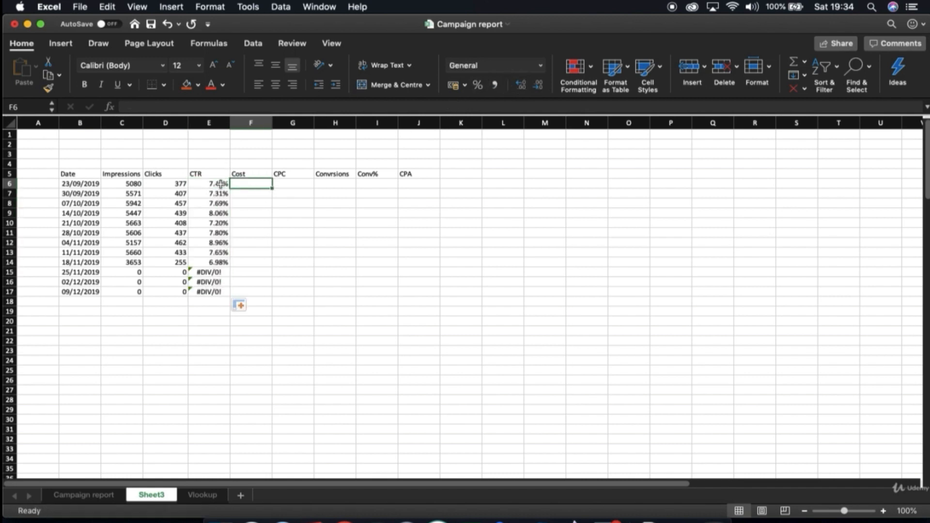
{"action": "left_click", "coordinate": [176, 184]}
{"action": "key", "text": "super+c"}
{"action": "left_click", "coordinate": [251, 184]}
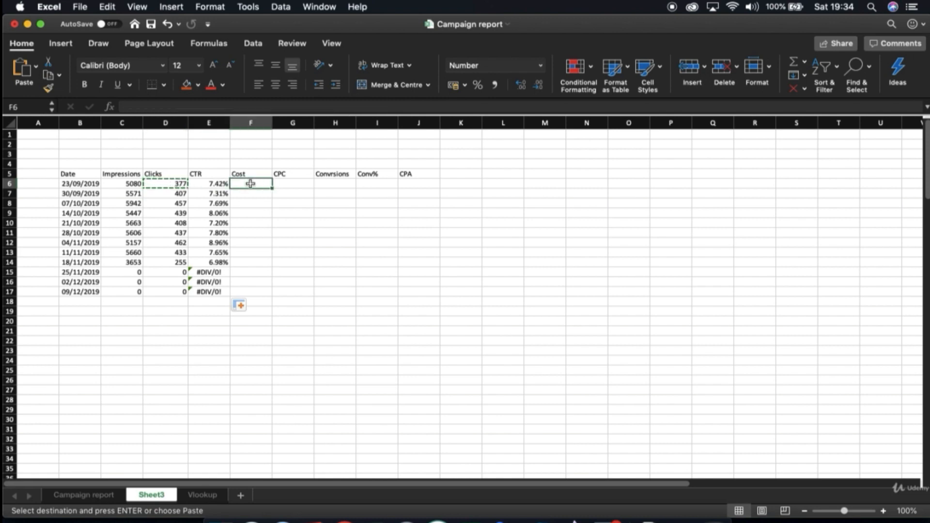
{"action": "key", "text": "super+v"}
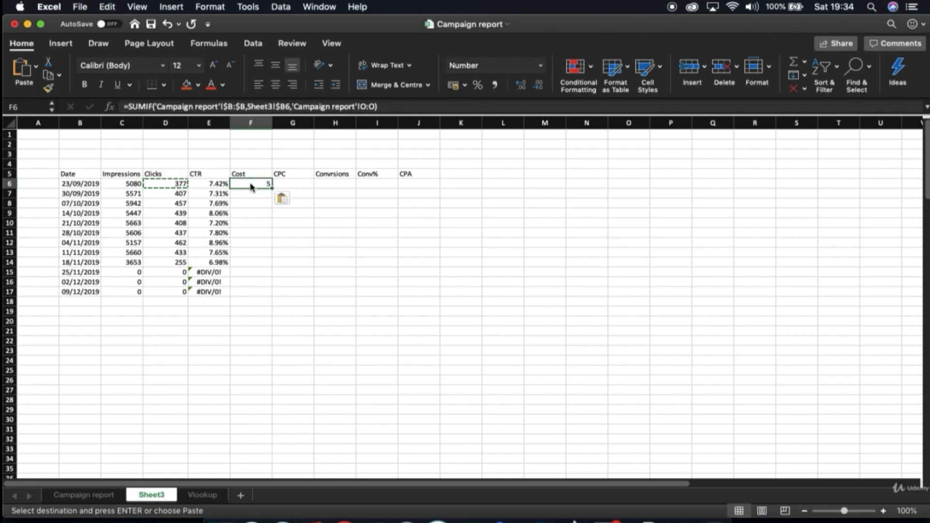
- Change the sum range of the Cost formula in F6 to Campaign report column Q:Q and fill it down to row 17
{"action": "left_click", "coordinate": [99, 495]}
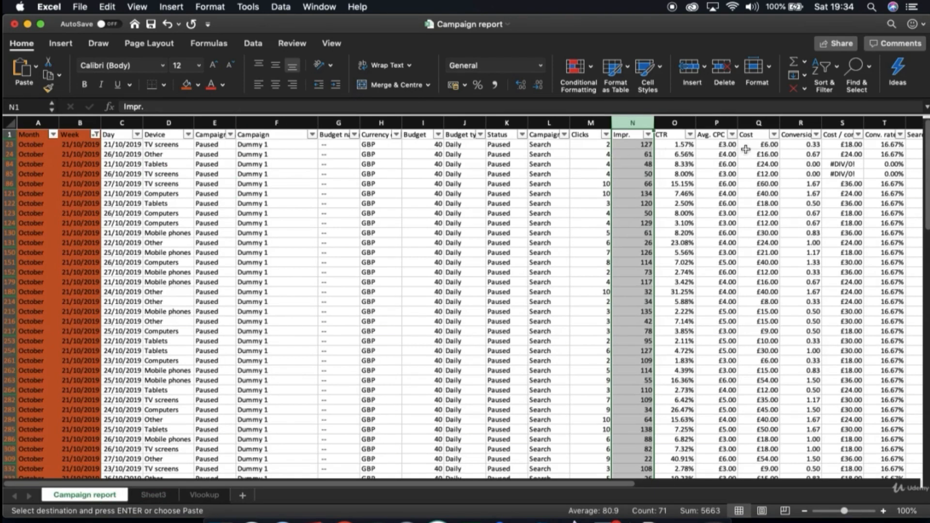
{"action": "left_click", "coordinate": [759, 123]}
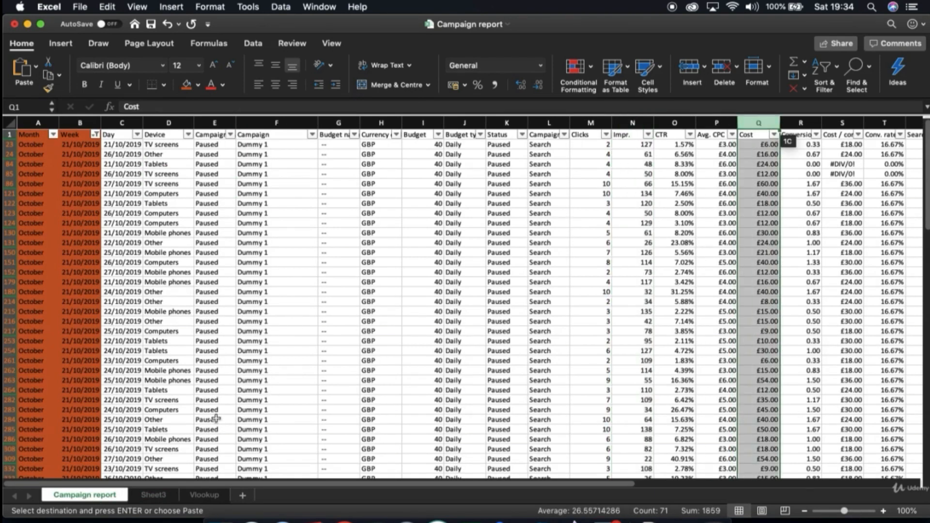
{"action": "left_click", "coordinate": [163, 499]}
{"action": "left_click", "coordinate": [375, 104]}
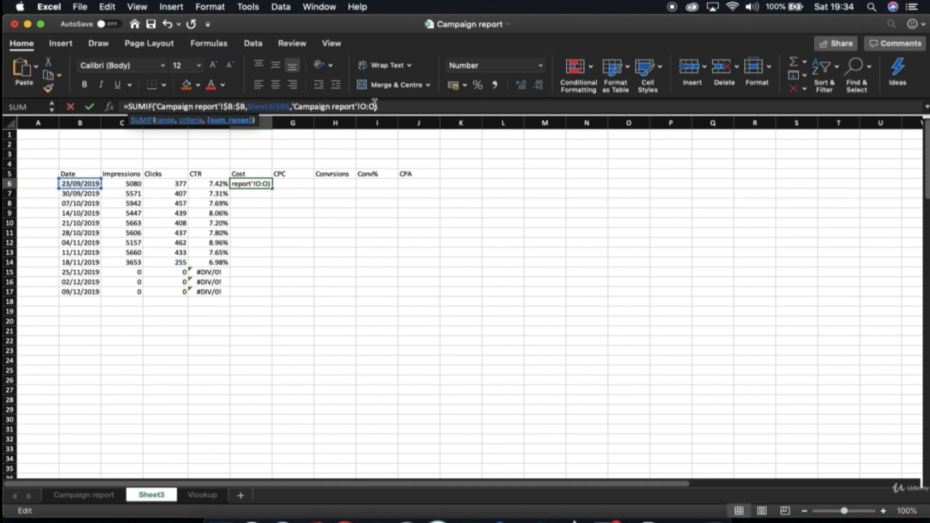
{"action": "key", "text": "BackSpace"}
{"action": "key", "text": "BackSpace"}
{"action": "key", "text": "BackSpace"}
{"action": "type", "text": "Q:Q"}
{"action": "key", "text": "Return"}
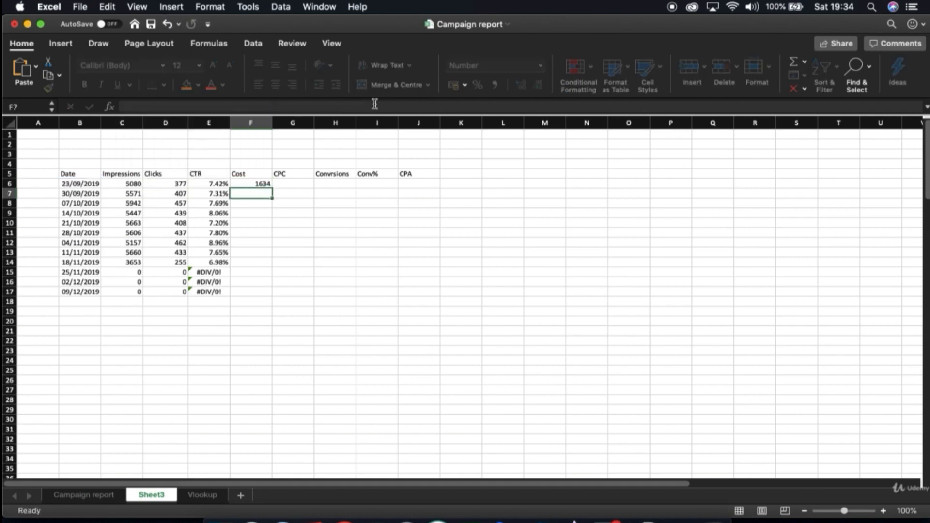
{"action": "left_click", "coordinate": [256, 184]}
{"action": "double_click", "coordinate": [272, 189]}
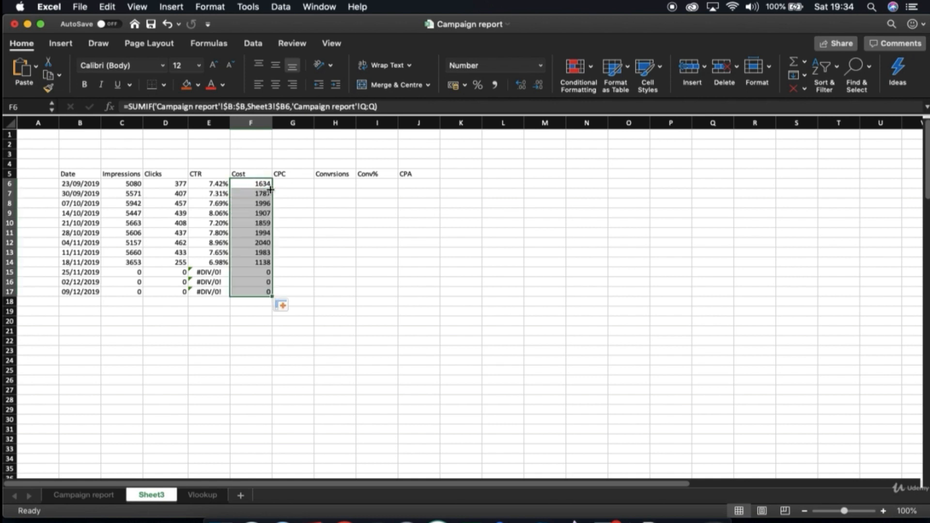
- Compare the 21/10/2019 row's Cost in Sheet3 with the filtered Cost total in the Campaign report
{"action": "left_click", "coordinate": [9, 223]}
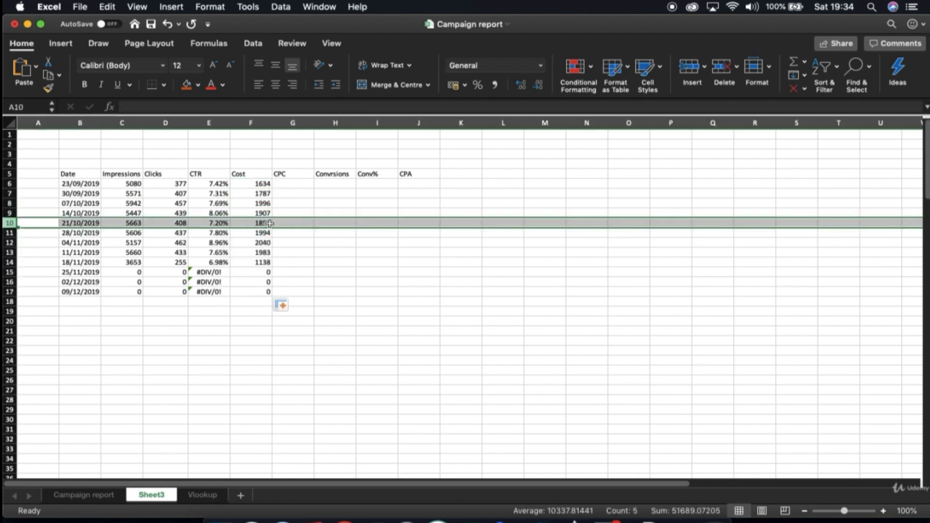
{"action": "left_click", "coordinate": [92, 496]}
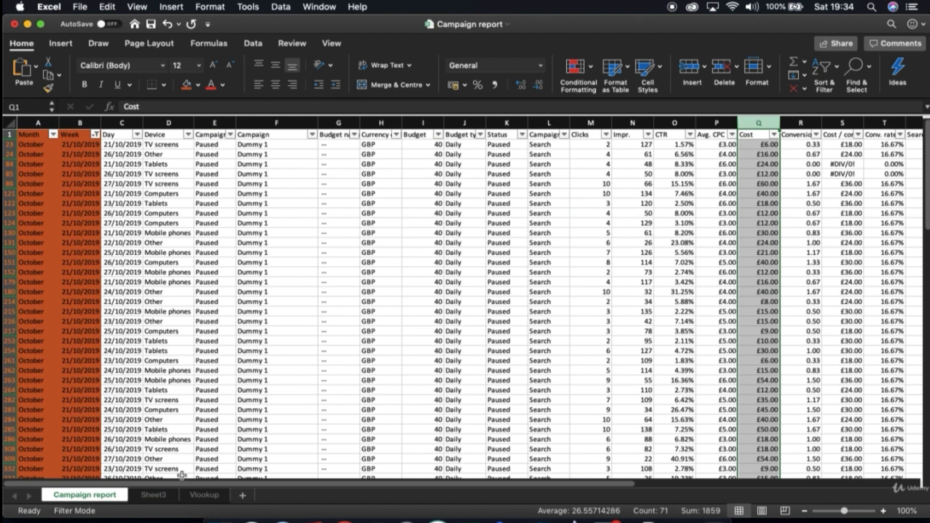
{"action": "left_click", "coordinate": [157, 495]}
- Copy the Cost SUMIF formula from F6 into the first conversions cell, H6
{"action": "left_click", "coordinate": [255, 184]}
{"action": "key", "text": "super+c"}
{"action": "left_click", "coordinate": [332, 183]}
{"action": "key", "text": "super+v"}
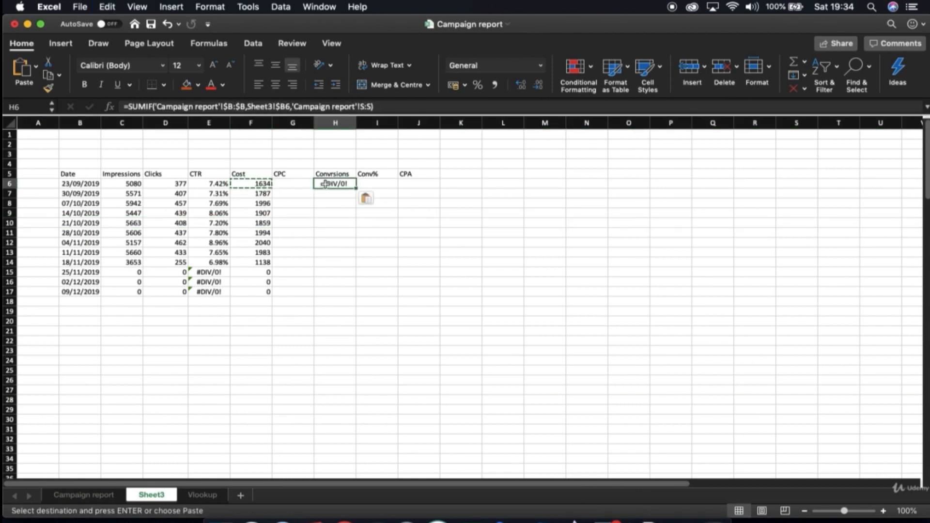
{"action": "left_click", "coordinate": [264, 185]}
{"action": "left_click_drag", "start_coordinate": [271, 188], "coordinate": [297, 184]}
{"action": "left_click", "coordinate": [297, 184]}
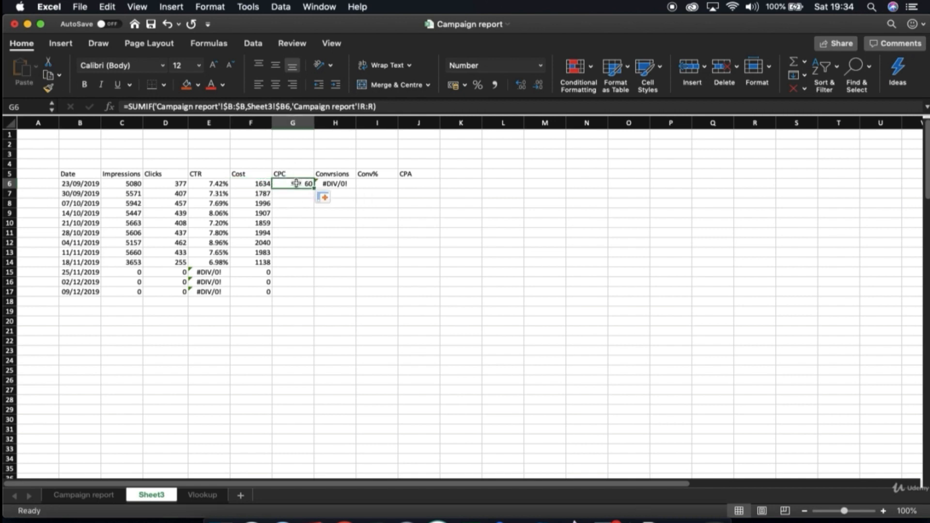
{"action": "key", "text": "Delete"}
- Enter the CPC formula =F6/D6, cost divided by clicks, in G6 and fill it down to row 17
{"action": "type", "text": "="}
{"action": "key", "text": "Left"}
{"action": "type", "text": "/"}
{"action": "key", "text": "Left"}
{"action": "key", "text": "Left"}
{"action": "key", "text": "Left"}
{"action": "key", "text": "Return"}
{"action": "left_click", "coordinate": [310, 187]}
{"action": "double_click", "coordinate": [312, 188]}
- Change the sum range of the conversions formula in H6 to column R:R and fill it down to row 17
{"action": "key", "text": "Right"}
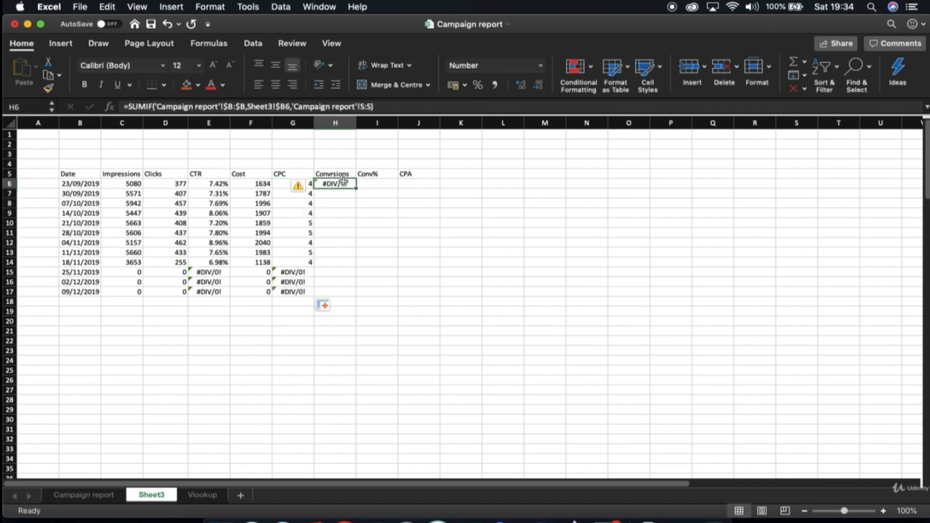
{"action": "left_click", "coordinate": [371, 108]}
{"action": "key", "text": "BackSpace"}
{"action": "key", "text": "BackSpace"}
{"action": "key", "text": "BackSpace"}
{"action": "type", "text": "R:R"}
{"action": "key", "text": "Return"}
{"action": "left_click", "coordinate": [352, 186]}
{"action": "double_click", "coordinate": [358, 188]}
- Enter the Conv% formula =H6/D6, conversions divided by clicks, in I6 and fill it down to row 17
{"action": "left_click", "coordinate": [378, 182]}
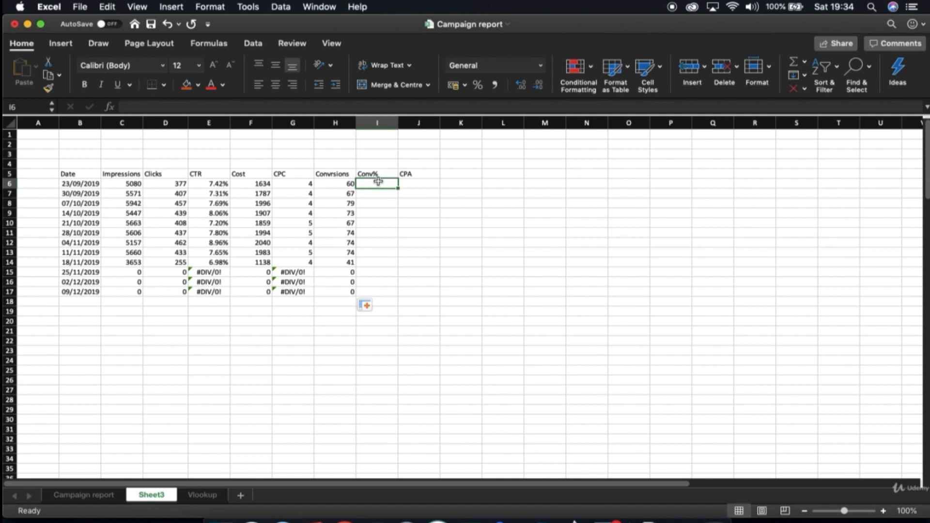
{"action": "type", "text": "="}
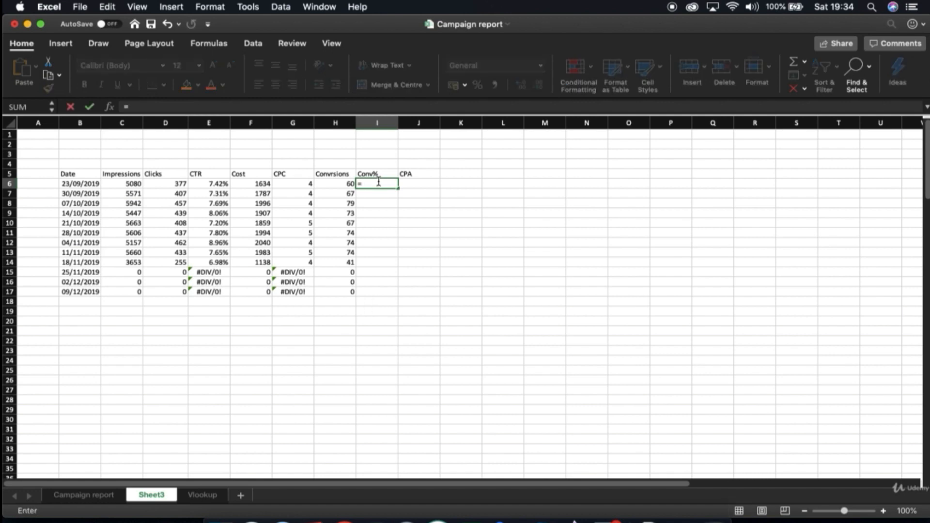
{"action": "key", "text": "Left"}
{"action": "type", "text": "/"}
{"action": "key", "text": "Left"}
{"action": "key", "text": "Left"}
{"action": "key", "text": "Left"}
{"action": "key", "text": "Left"}
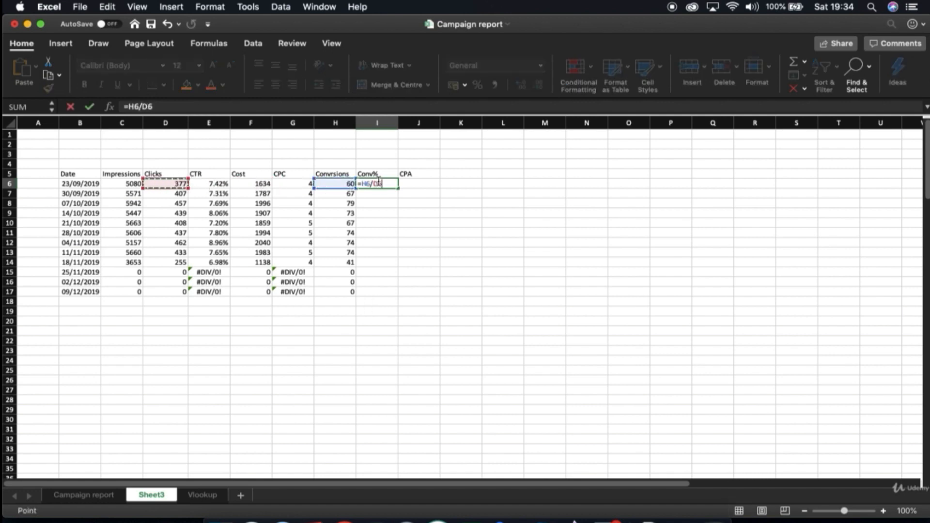
{"action": "key", "text": "Return"}
{"action": "left_click", "coordinate": [379, 181]}
{"action": "double_click", "coordinate": [399, 188]}
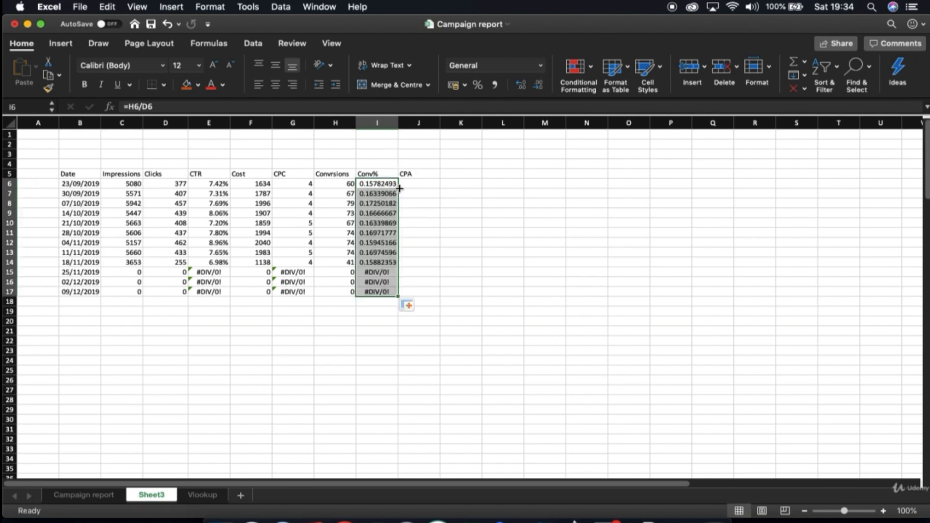
- Format the Conv% values in I6:I17 as percentages with two decimals
{"action": "left_click", "coordinate": [478, 85]}
{"action": "left_click", "coordinate": [521, 85]}
{"action": "left_click", "coordinate": [521, 85]}
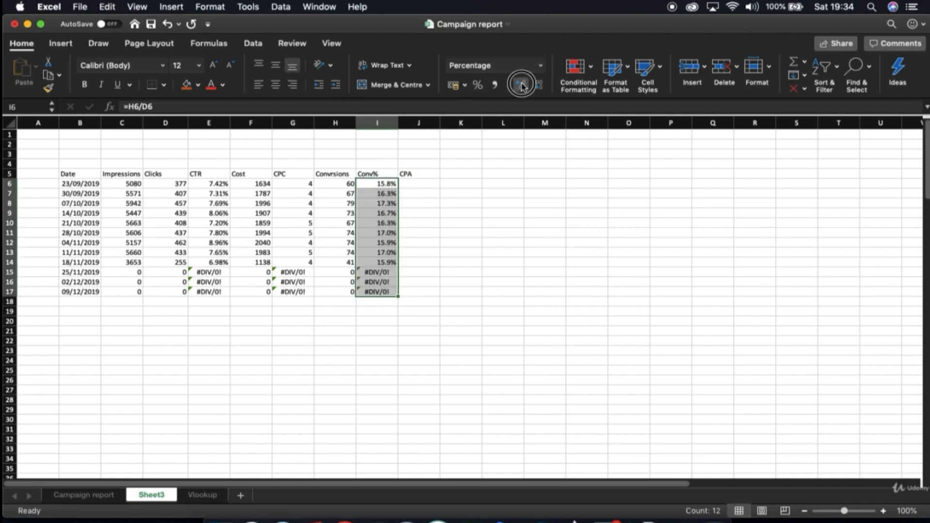
- Enter the CPA formula =F6/H6, cost divided by conversions, in J6 and fill it down to row 17
{"action": "left_click", "coordinate": [421, 184]}
{"action": "type", "text": "="}
{"action": "key", "text": "Left"}
{"action": "key", "text": "Left"}
{"action": "key", "text": "Left"}
{"action": "key", "text": "Left"}
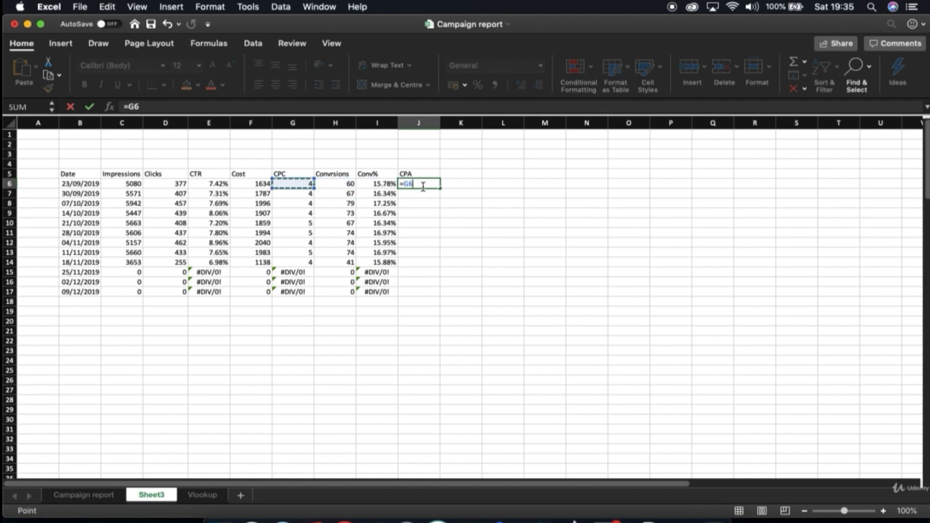
{"action": "type", "text": "/"}
{"action": "key", "text": "Left"}
{"action": "key", "text": "Left"}
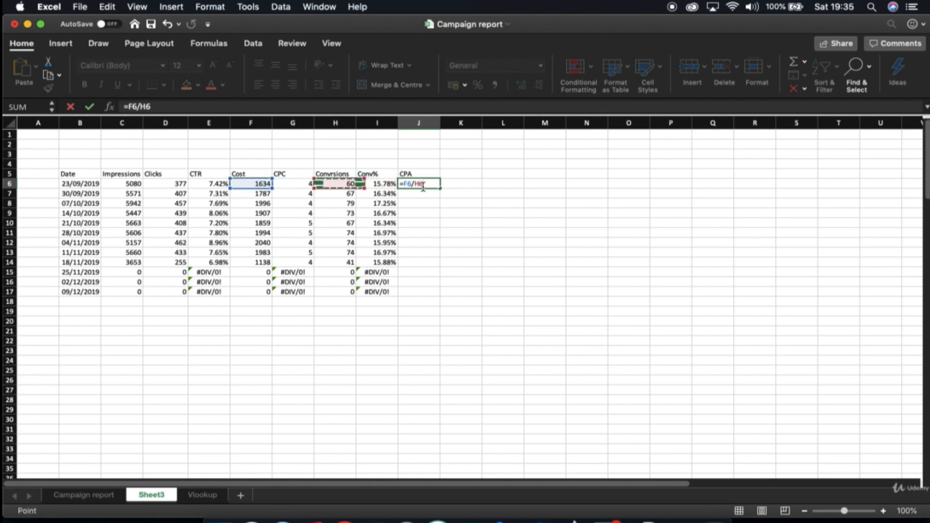
{"action": "key", "text": "Return"}
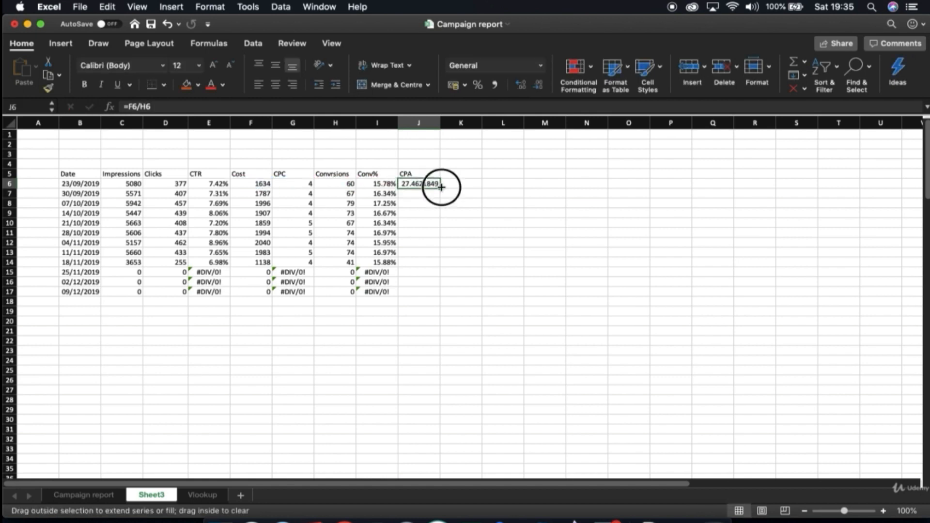
{"action": "double_click", "coordinate": [436, 184]}
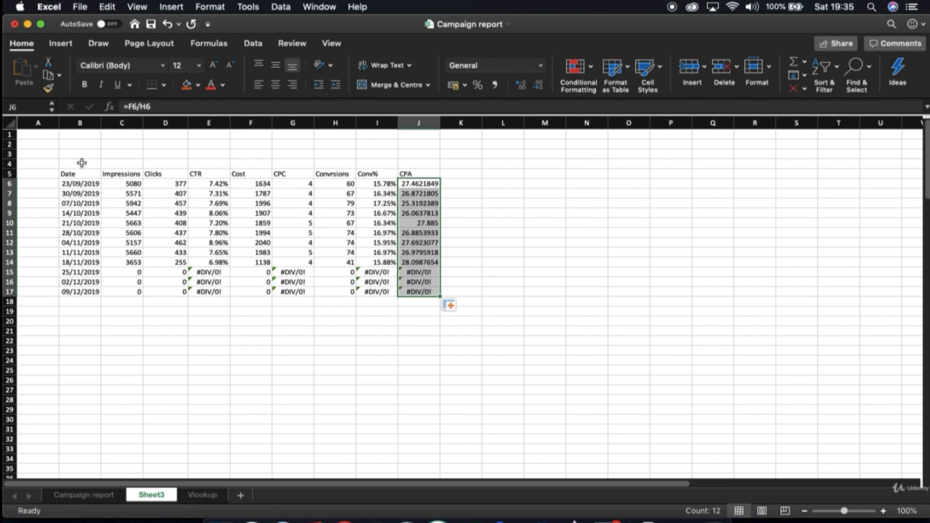
- Centre the contents of columns B to J and widen all of these columns equally
{"action": "left_click", "coordinate": [79, 125]}
{"action": "left_click_drag", "start_coordinate": [79, 124], "coordinate": [412, 124]}
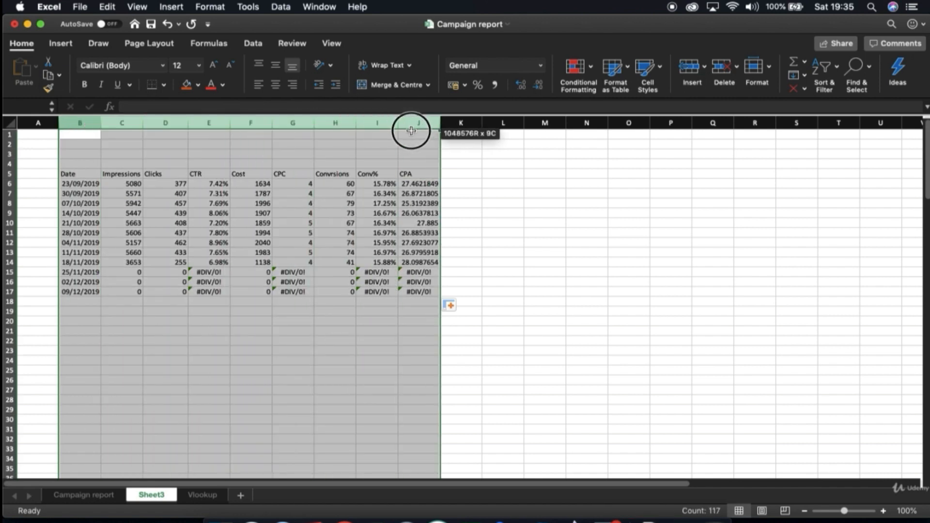
{"action": "left_click", "coordinate": [275, 84]}
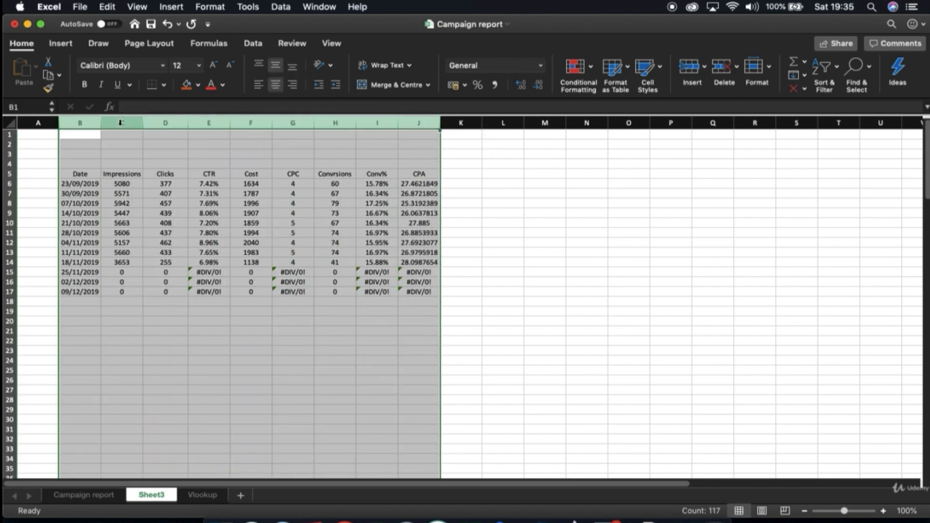
{"action": "left_click_drag", "start_coordinate": [143, 123], "coordinate": [163, 127]}
{"action": "left_click", "coordinate": [148, 196]}
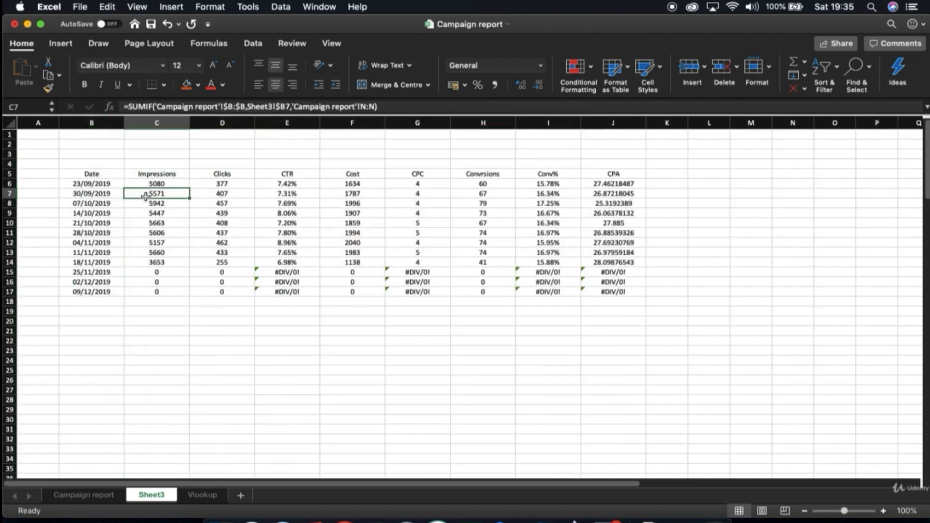
- Left-align the contents of the Date column B
{"action": "left_click", "coordinate": [83, 125]}
{"action": "left_click", "coordinate": [258, 85]}
{"action": "left_click", "coordinate": [178, 194]}
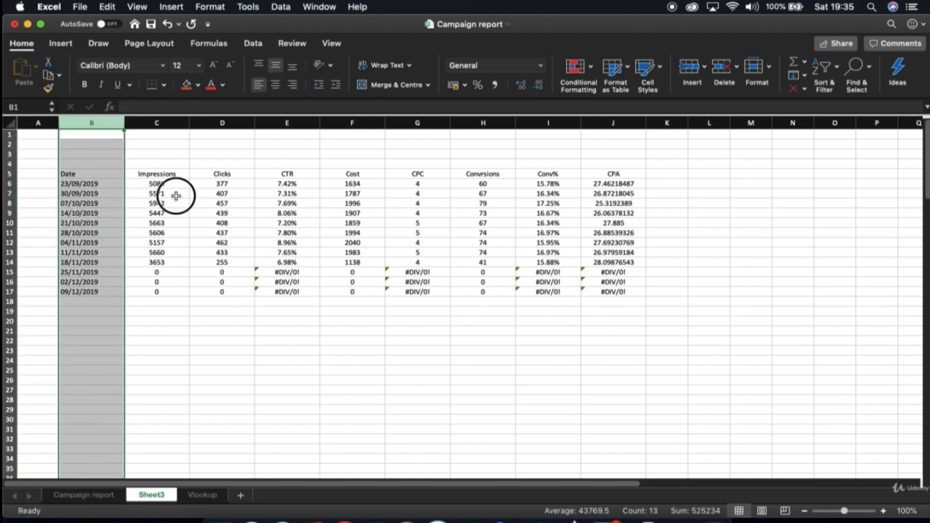
- Format the Impressions, Clicks and Conversions columns C, D and H as numbers with 0 decimal places and a 1000 separator
{"action": "left_click_drag", "start_coordinate": [160, 124], "coordinate": [213, 126]}
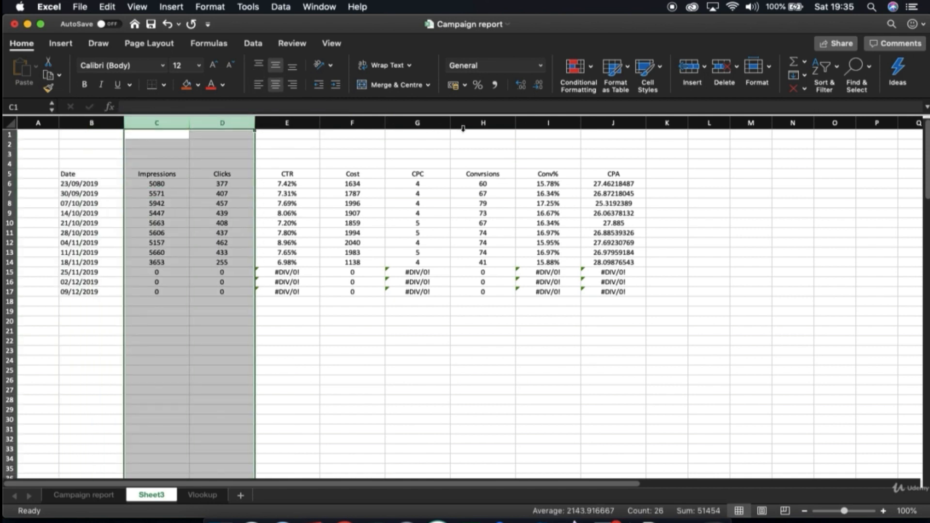
{"action": "left_click", "coordinate": [486, 125], "text": "super"}
{"action": "right_click", "coordinate": [486, 124]}
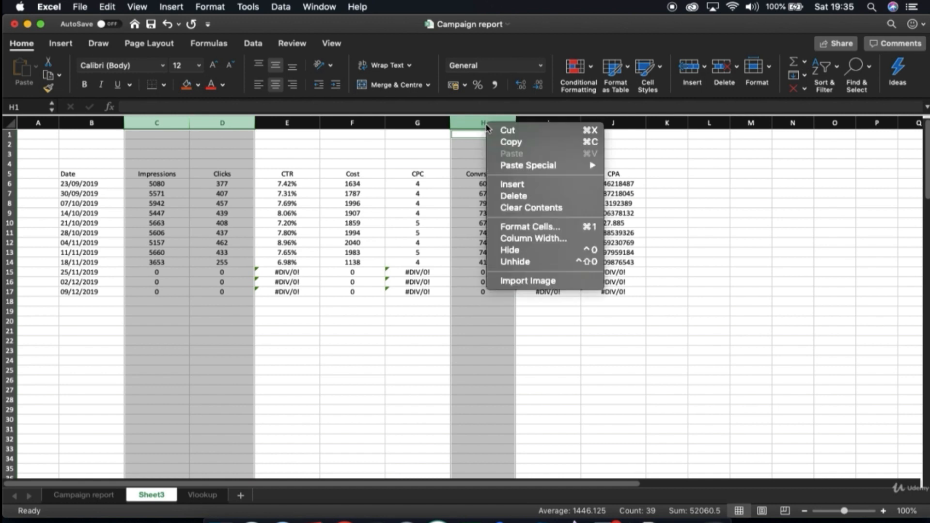
{"action": "left_click", "coordinate": [541, 67]}
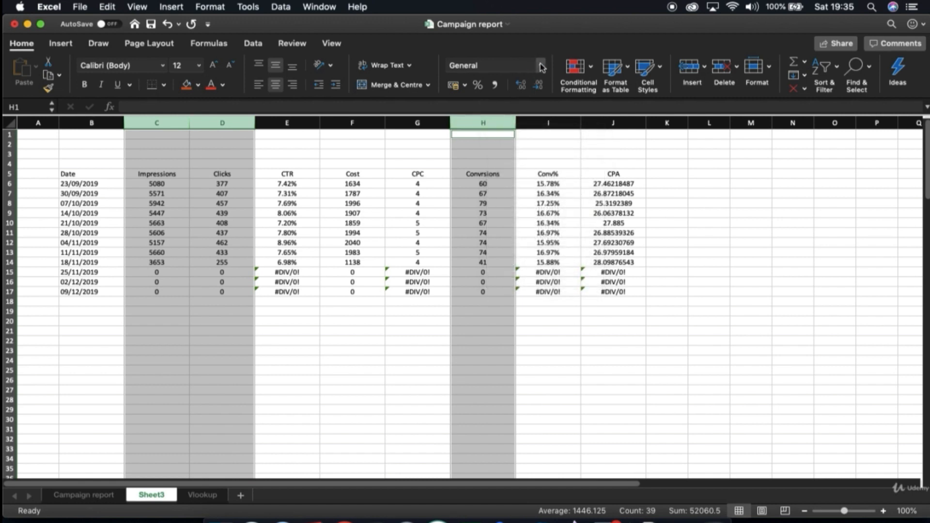
{"action": "left_click", "coordinate": [542, 67]}
{"action": "left_click", "coordinate": [502, 272]}
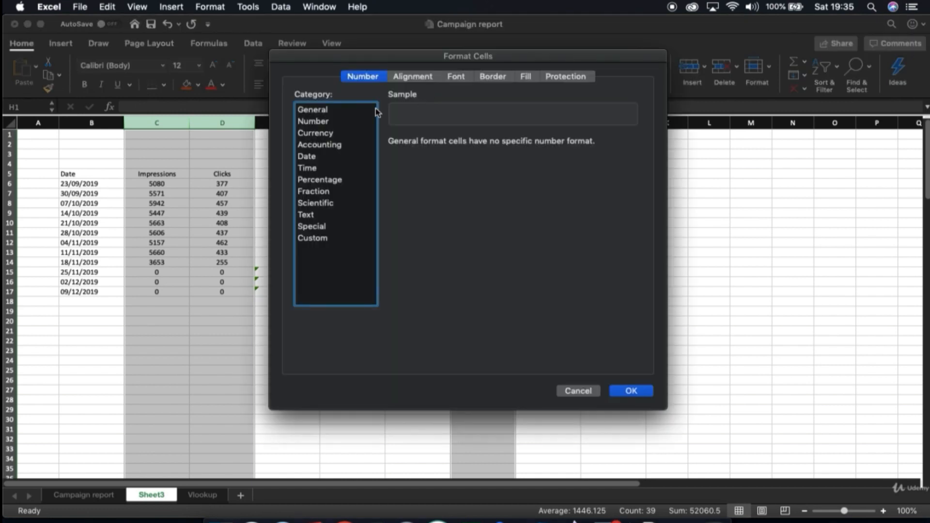
{"action": "left_click", "coordinate": [349, 121]}
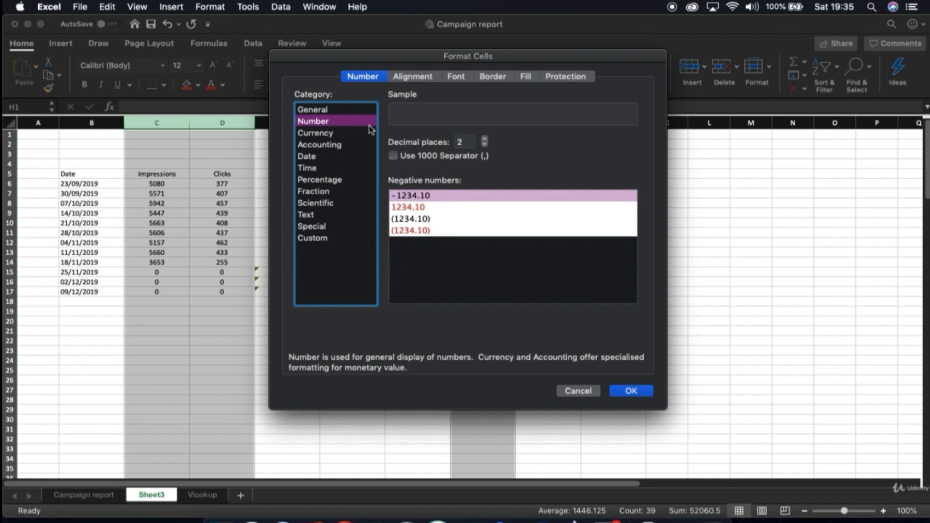
{"action": "left_click", "coordinate": [484, 145]}
{"action": "left_click", "coordinate": [484, 145]}
{"action": "left_click", "coordinate": [393, 156]}
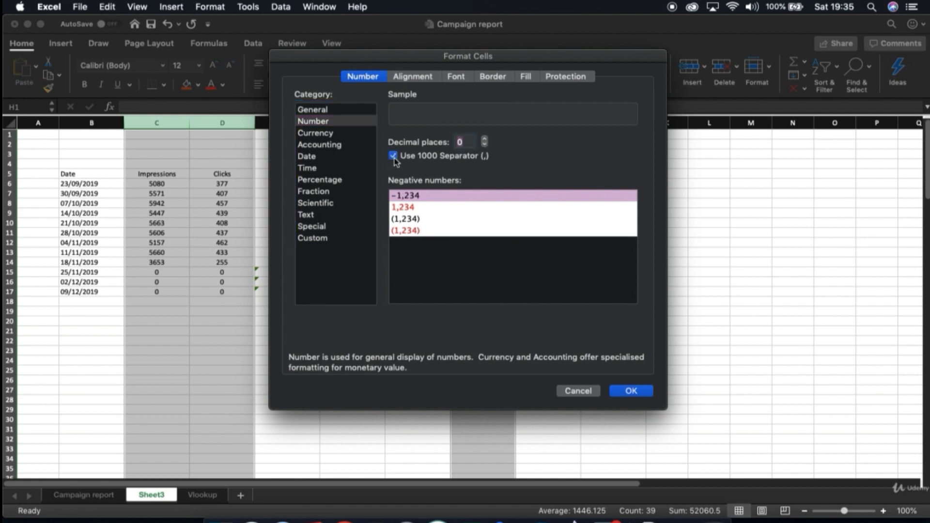
{"action": "left_click", "coordinate": [631, 391]}
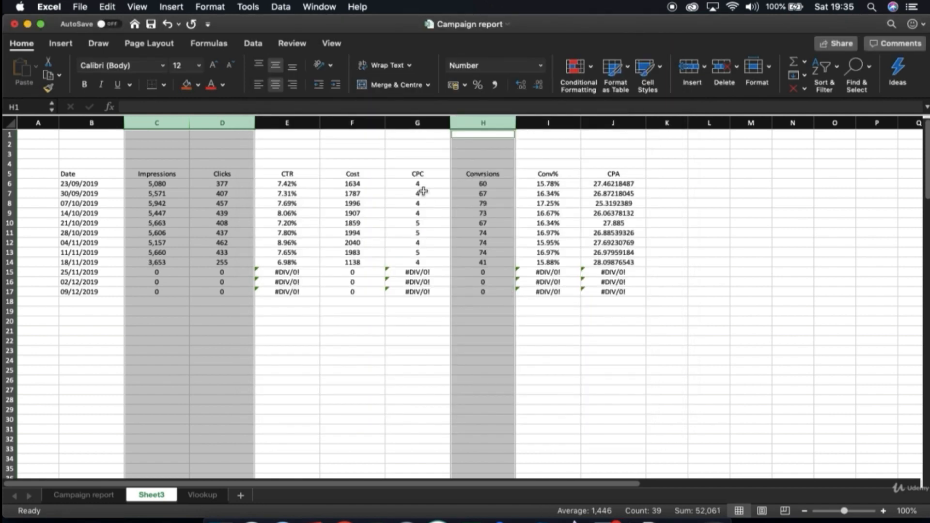
- Format the Cost, CPC and CPA columns F, G and J as currency
{"action": "left_click", "coordinate": [306, 184]}
{"action": "left_click_drag", "start_coordinate": [356, 122], "coordinate": [399, 121]}
{"action": "left_click", "coordinate": [613, 122], "text": "super"}
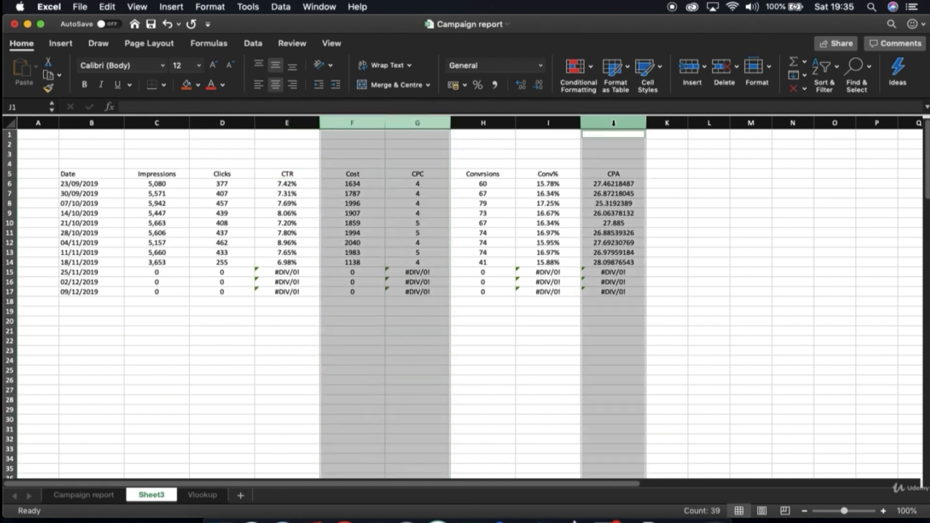
{"action": "left_click", "coordinate": [540, 65]}
{"action": "left_click", "coordinate": [494, 117]}
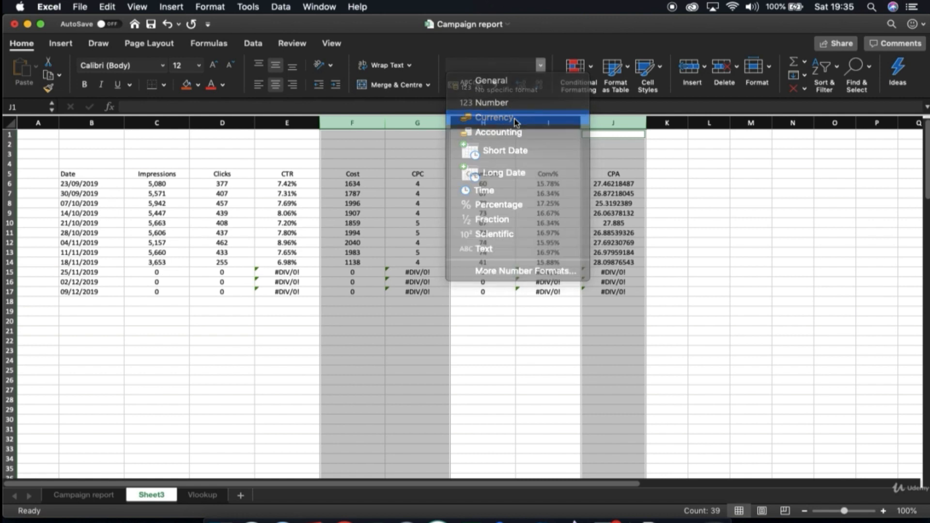
{"action": "left_click", "coordinate": [423, 235]}
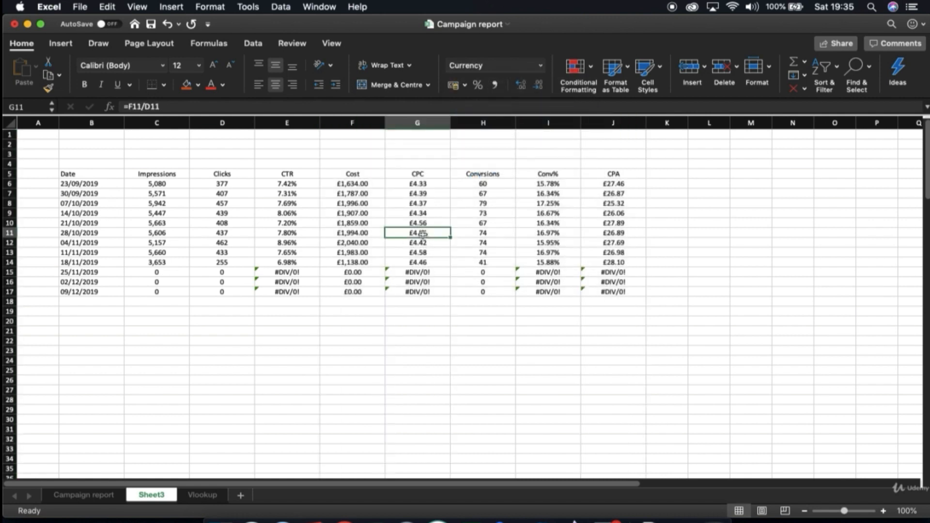
- Examine the CTR formula in E15 and the cells it refers to, leaving it unedited
{"action": "left_click", "coordinate": [291, 271]}
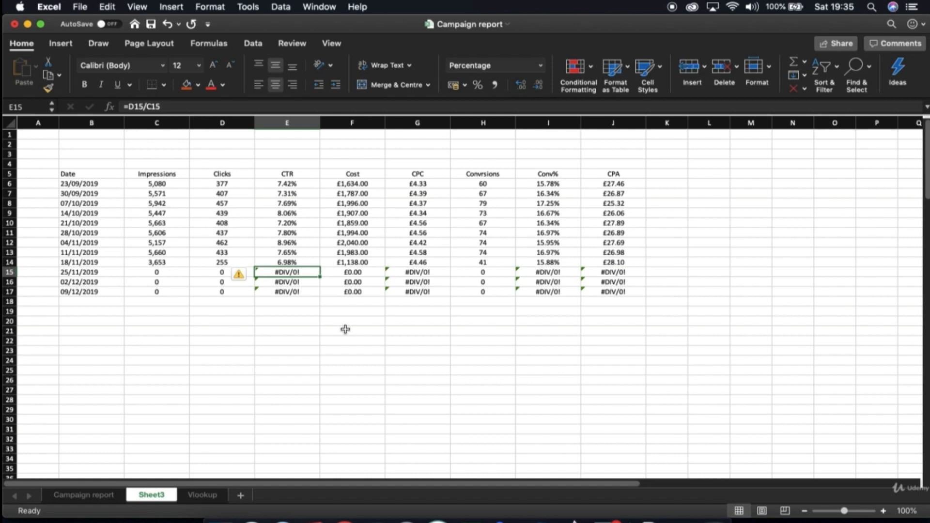
{"action": "double_click", "coordinate": [279, 272]}
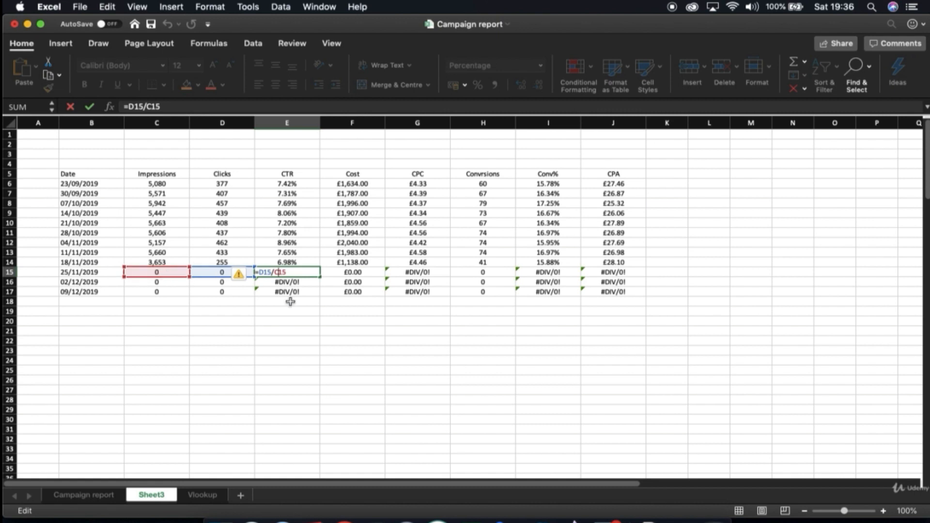
{"action": "key", "text": "Escape"}
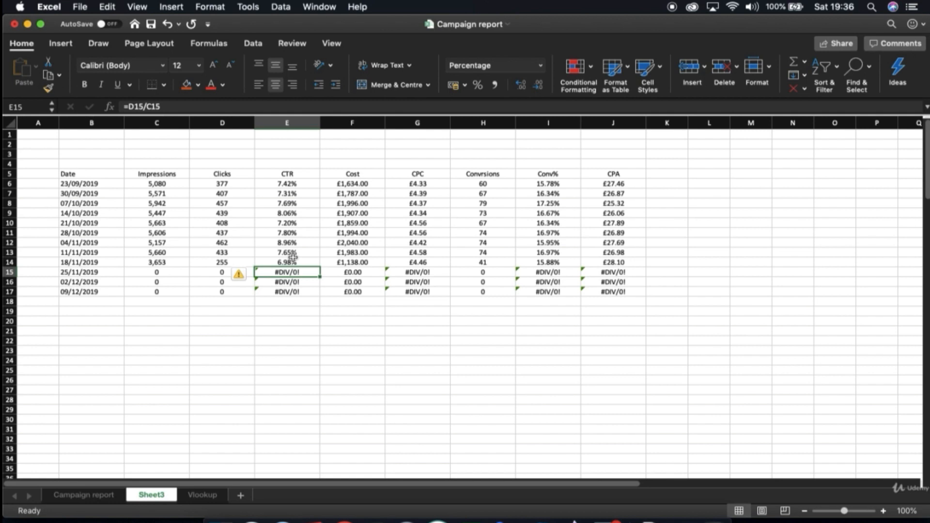
- Change the CTR formula in E6 to =IFERROR(D6/C6,"poodle") and fill it down to row 17
{"action": "left_click", "coordinate": [289, 183]}
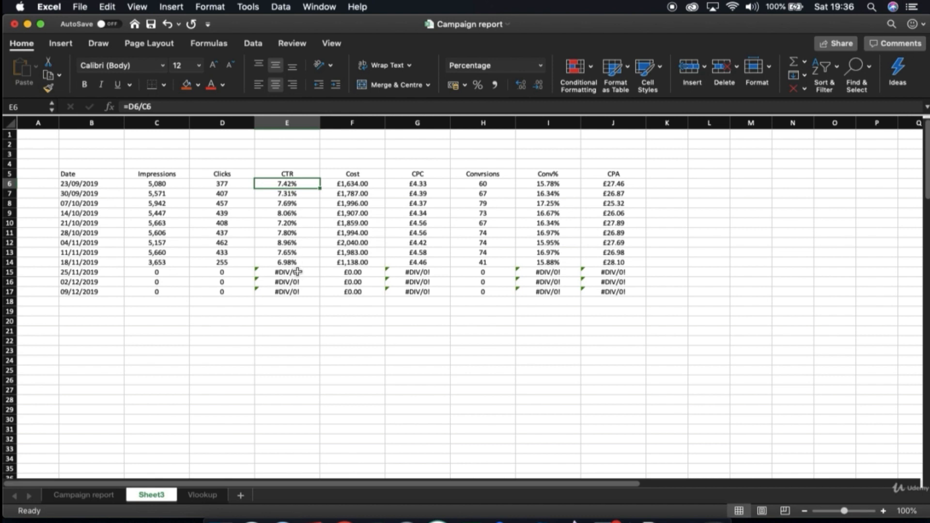
{"action": "left_click", "coordinate": [127, 107]}
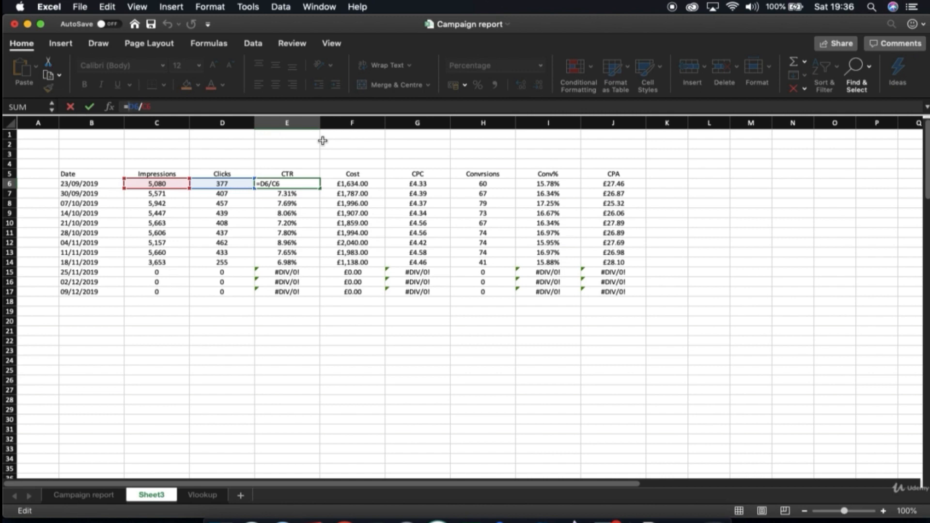
{"action": "type", "text": "iferror(D6/C6"}
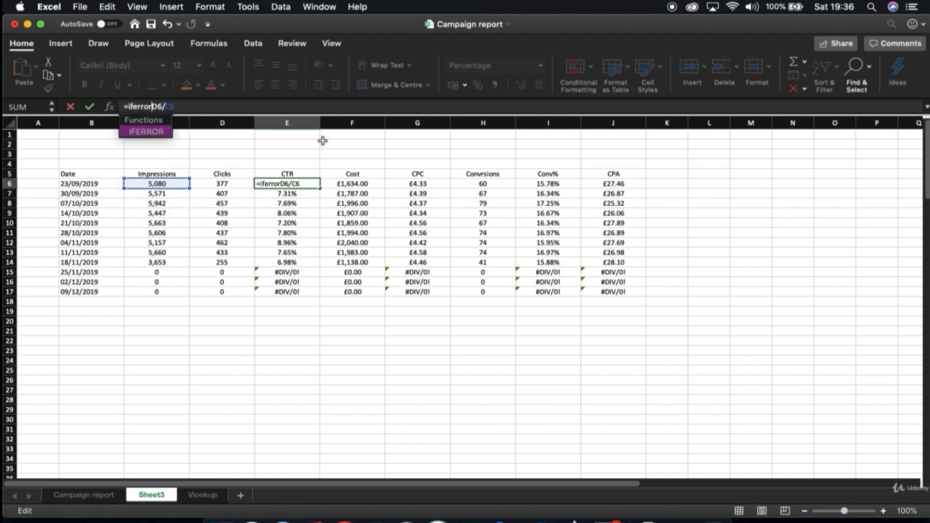
{"action": "type", "text": ",+"}
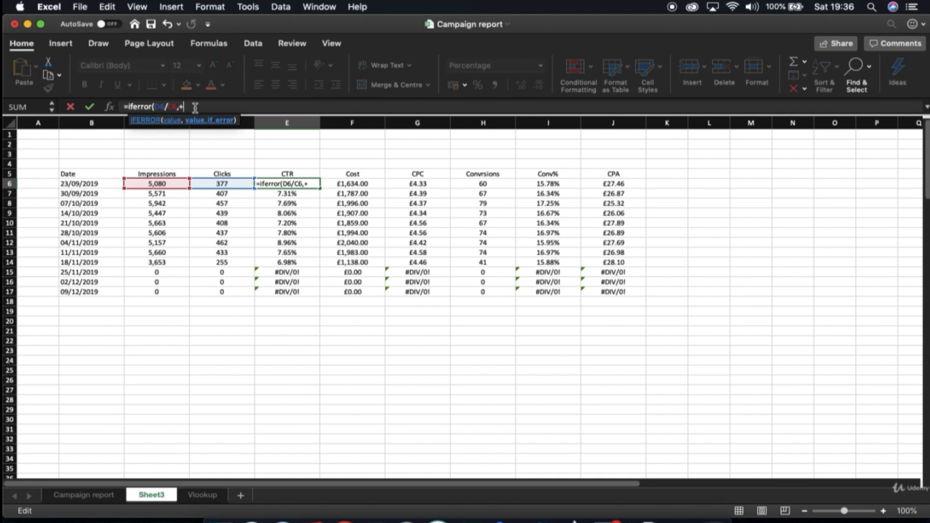
{"action": "type", "text": "\"poodle\")"}
{"action": "key", "text": "Return"}
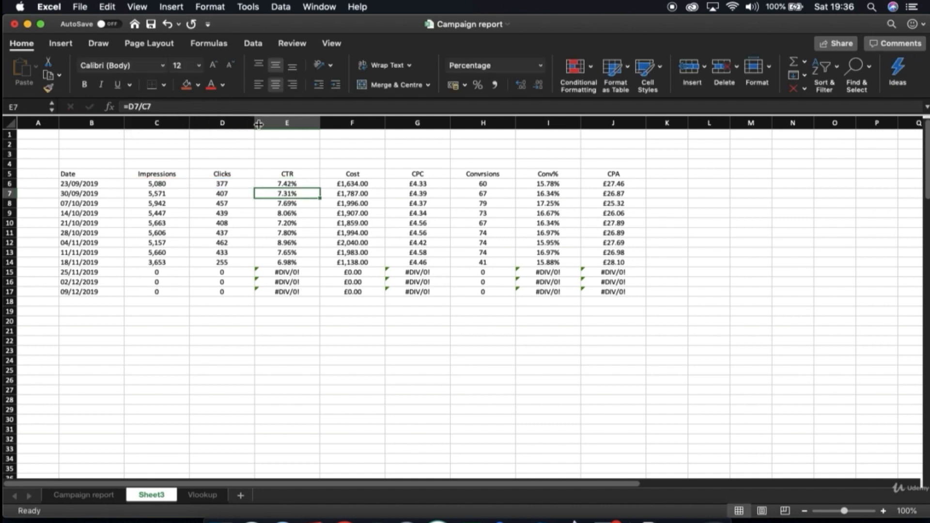
{"action": "left_click", "coordinate": [305, 184]}
{"action": "double_click", "coordinate": [321, 189]}
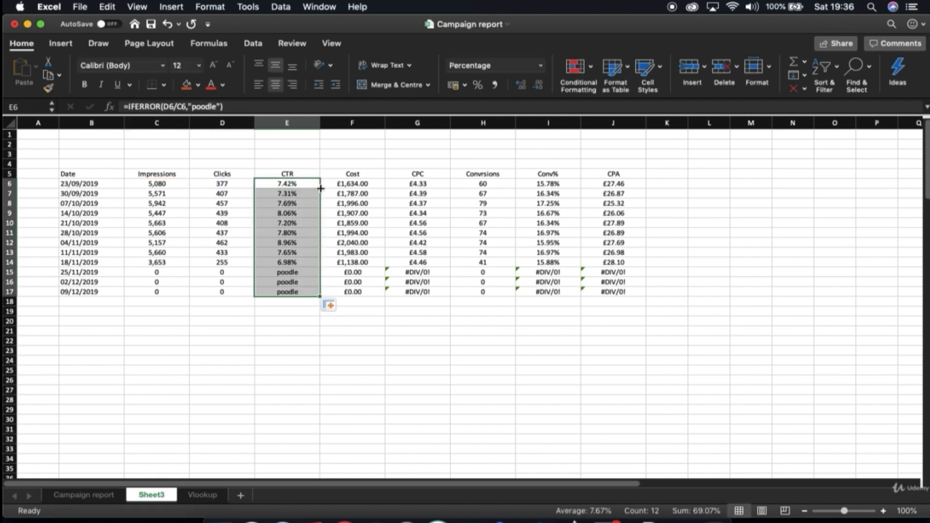
- Replace the error text "poodle" with "-" in the CTR formula in E6 and fill it down to row 17
{"action": "left_click", "coordinate": [271, 183]}
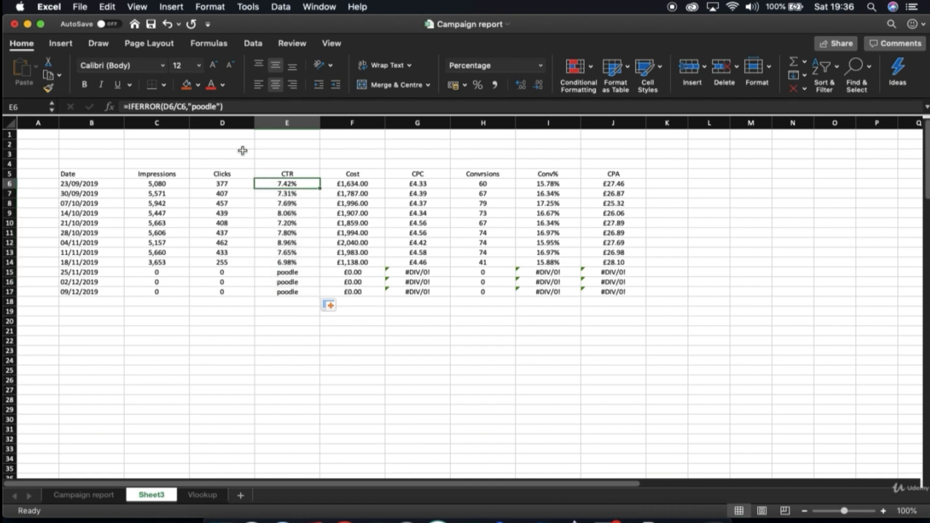
{"action": "left_click", "coordinate": [218, 106]}
{"action": "key", "text": "BackSpace"}
{"action": "key", "text": "BackSpace"}
{"action": "key", "text": "BackSpace"}
{"action": "key", "text": "BackSpace"}
{"action": "key", "text": "BackSpace"}
{"action": "key", "text": "BackSpace"}
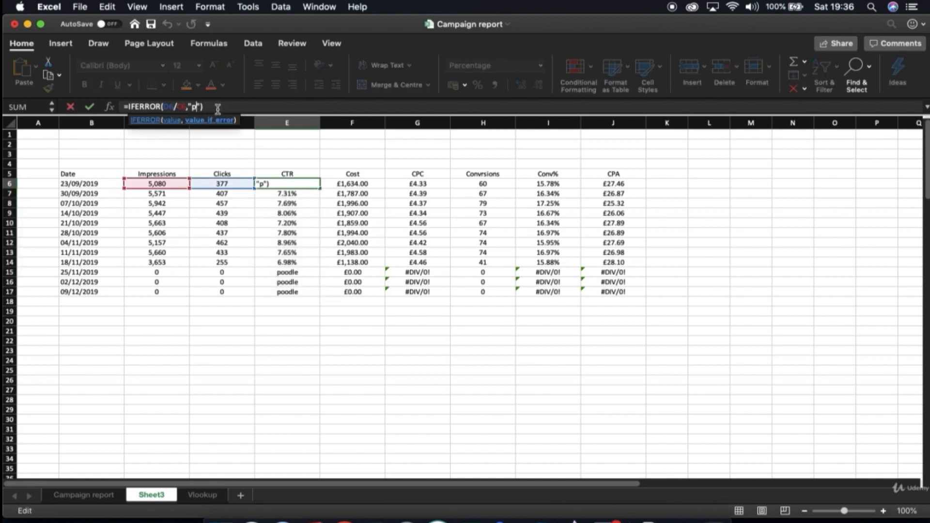
{"action": "type", "text": "-"}
{"action": "key", "text": "Return"}
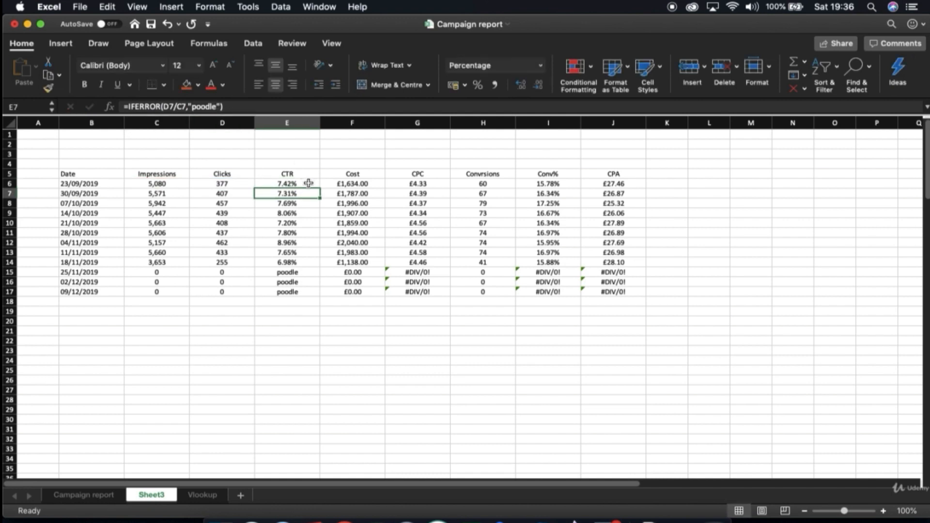
{"action": "left_click", "coordinate": [309, 183]}
{"action": "left_click_drag", "start_coordinate": [319, 189], "coordinate": [319, 296]}
{"action": "left_click", "coordinate": [279, 302]}
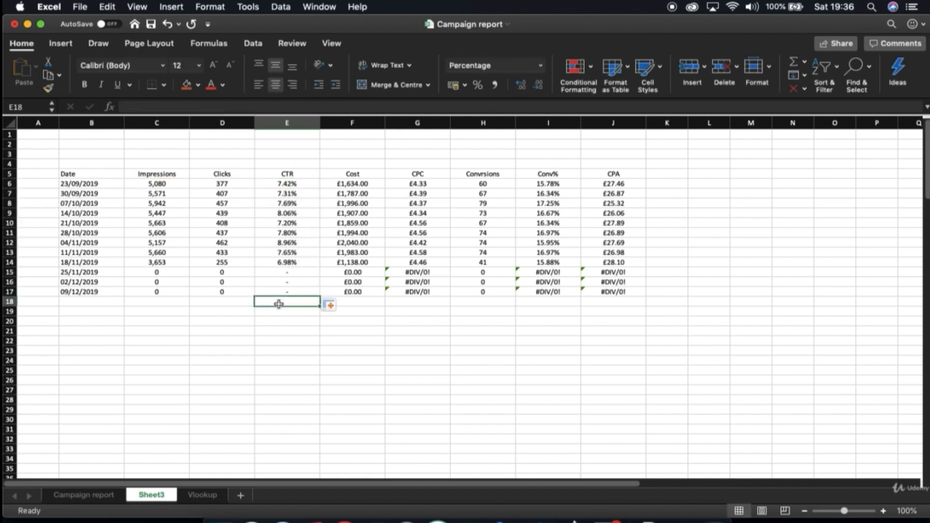
- Change the CPC formula in G6 to =IFERROR(F6/D6,"-") and fill it down to row 17
{"action": "left_click", "coordinate": [439, 183]}
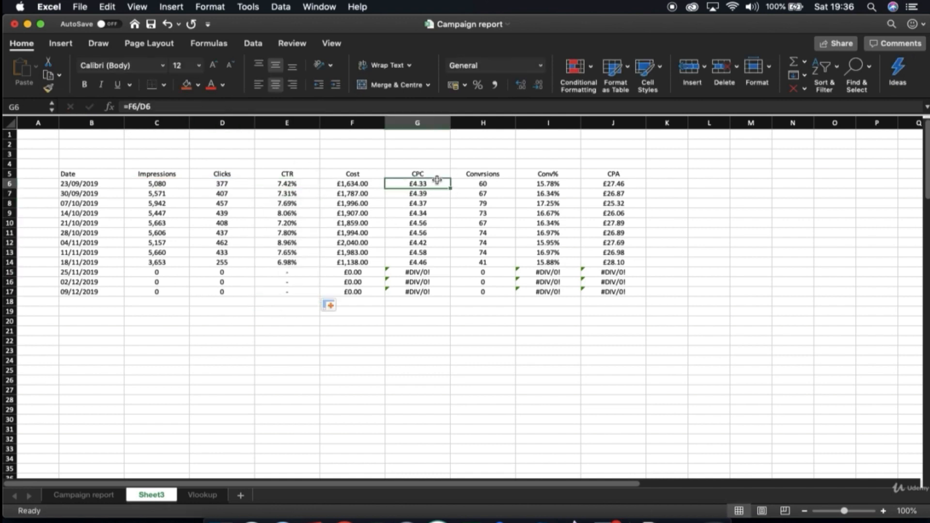
{"action": "left_click", "coordinate": [134, 106]}
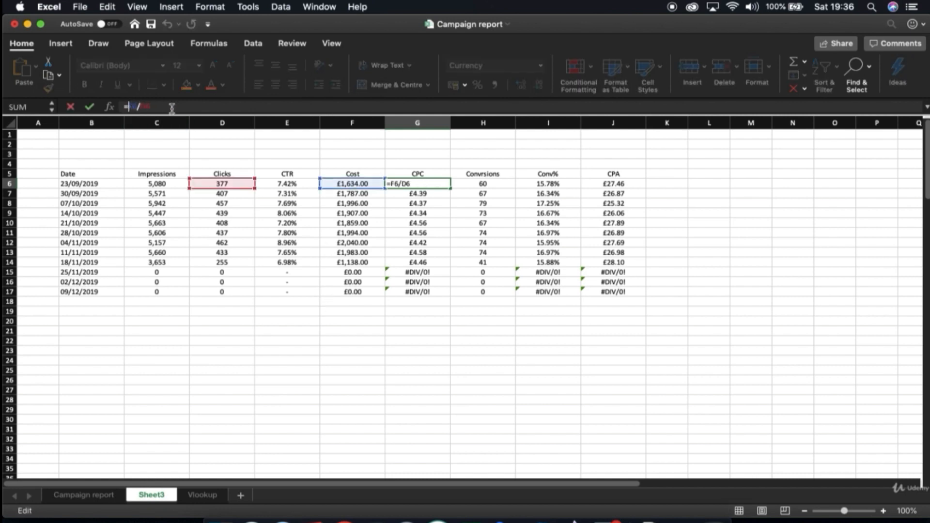
{"action": "type", "text": "iferror("}
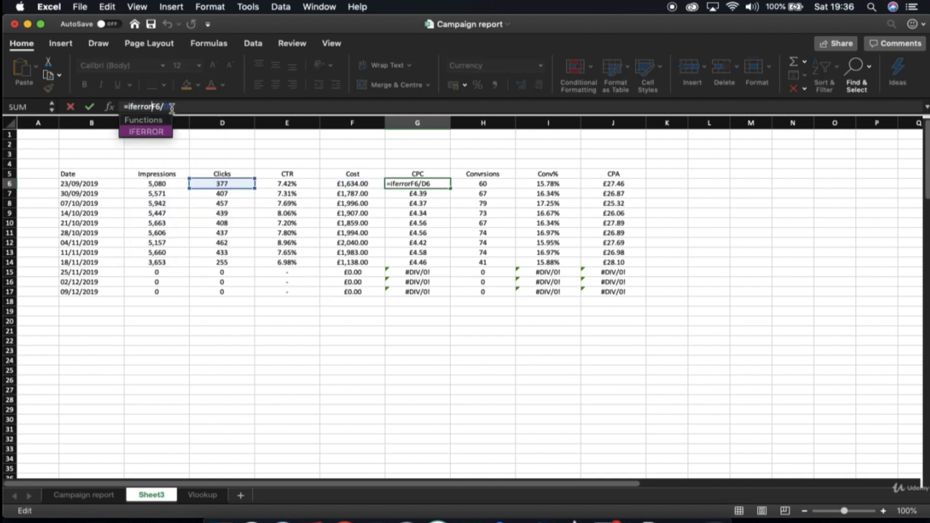
{"action": "type", "text": ","}
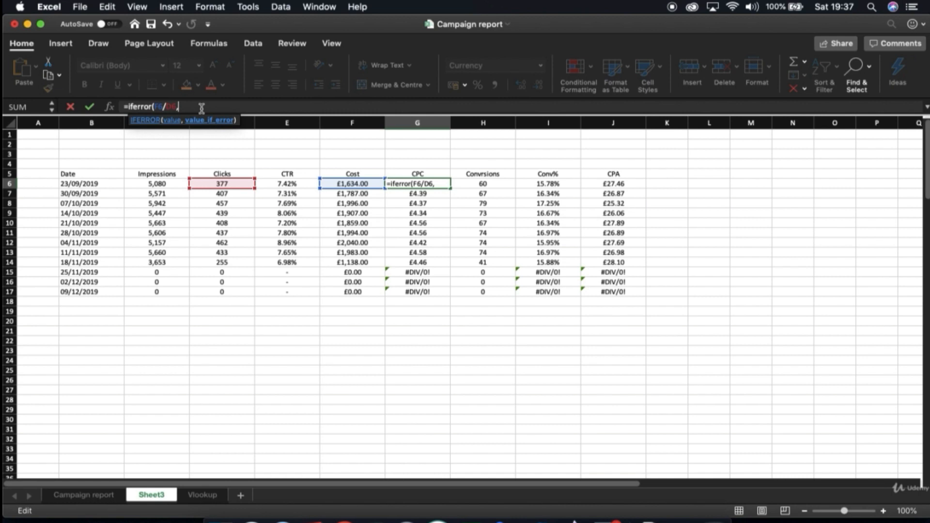
{"action": "type", "text": "\"-\")"}
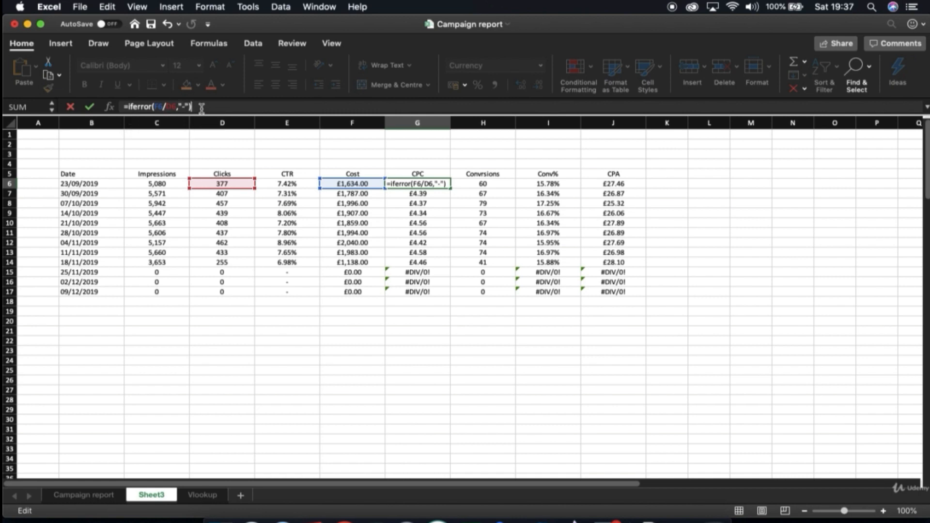
{"action": "key", "text": "Return"}
{"action": "left_click", "coordinate": [447, 188]}
{"action": "double_click", "coordinate": [452, 191]}
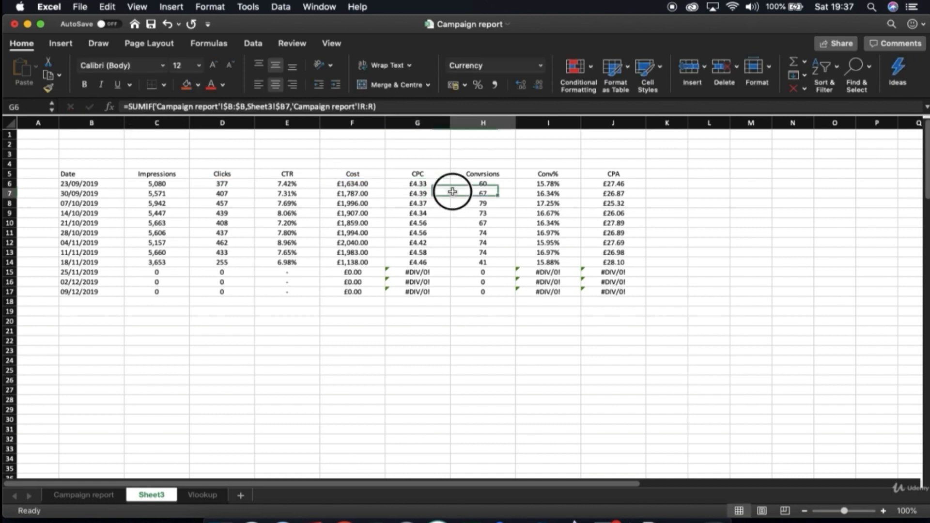
{"action": "left_click", "coordinate": [435, 182]}
{"action": "key", "text": "Escape"}
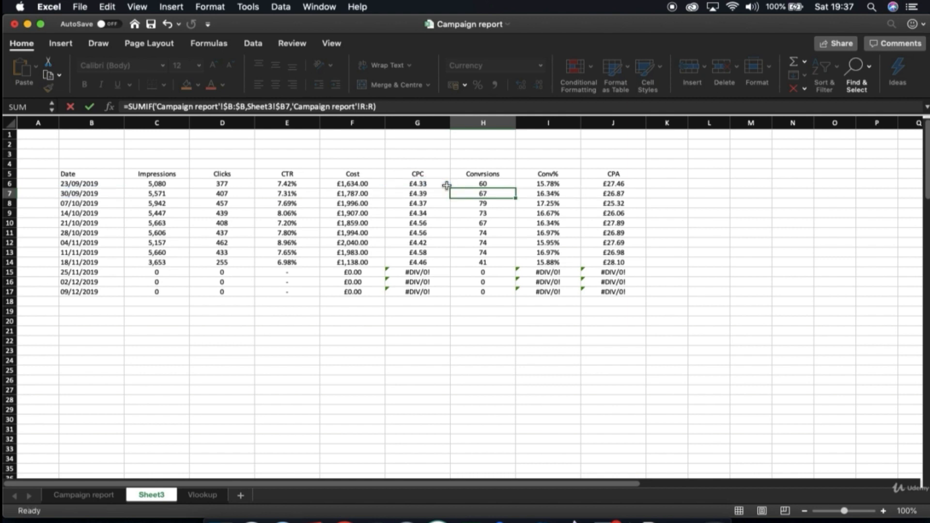
{"action": "left_click", "coordinate": [448, 188]}
{"action": "double_click", "coordinate": [448, 189]}
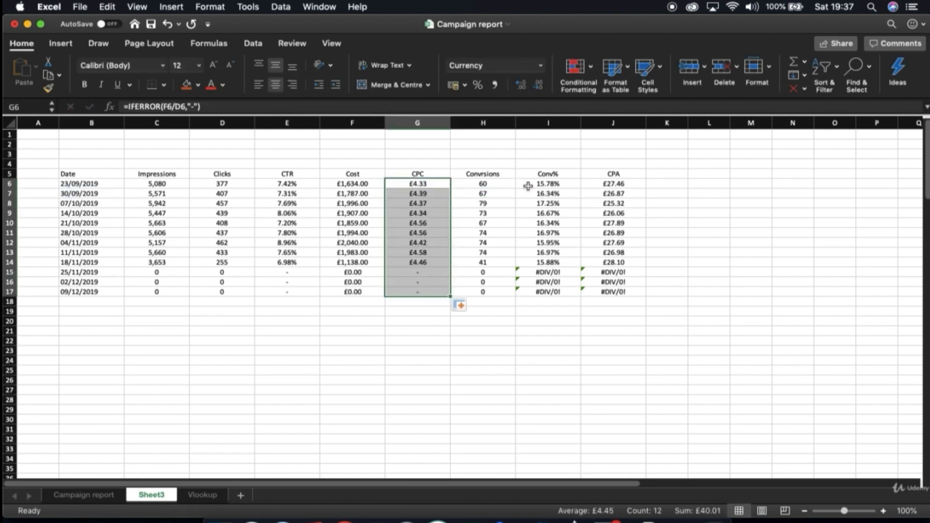
- Change the Conv% formula in I6 to =IFERROR(H6/D6,"-") and fill it down to row 17
{"action": "left_click", "coordinate": [548, 185]}
{"action": "left_click", "coordinate": [127, 107]}
{"action": "type", "text": "Iferror("}
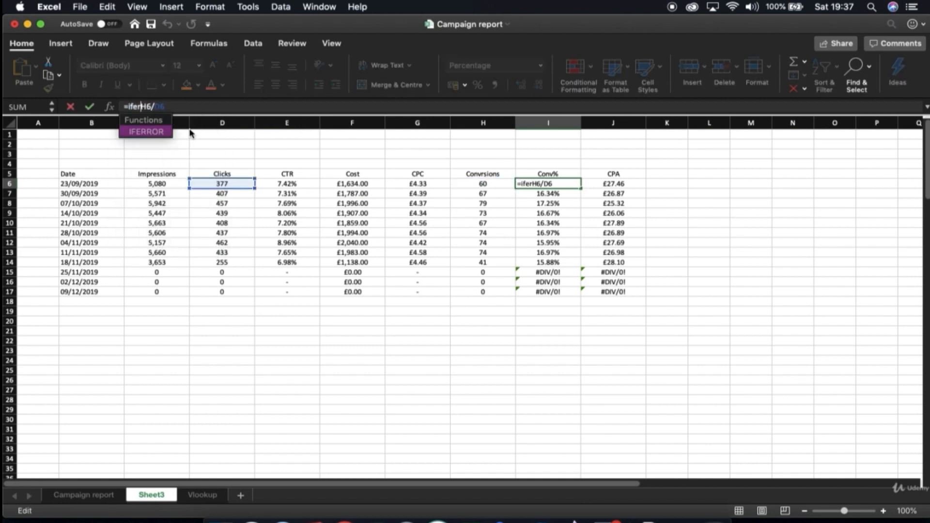
{"action": "type", "text": ","}
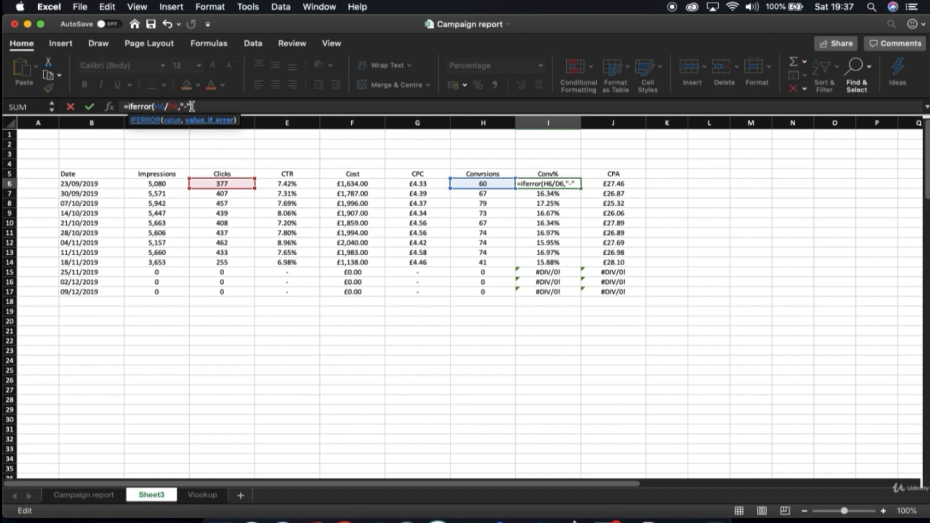
{"action": "type", "text": "\"-\""}
{"action": "key", "text": "Return"}
{"action": "left_click", "coordinate": [574, 186]}
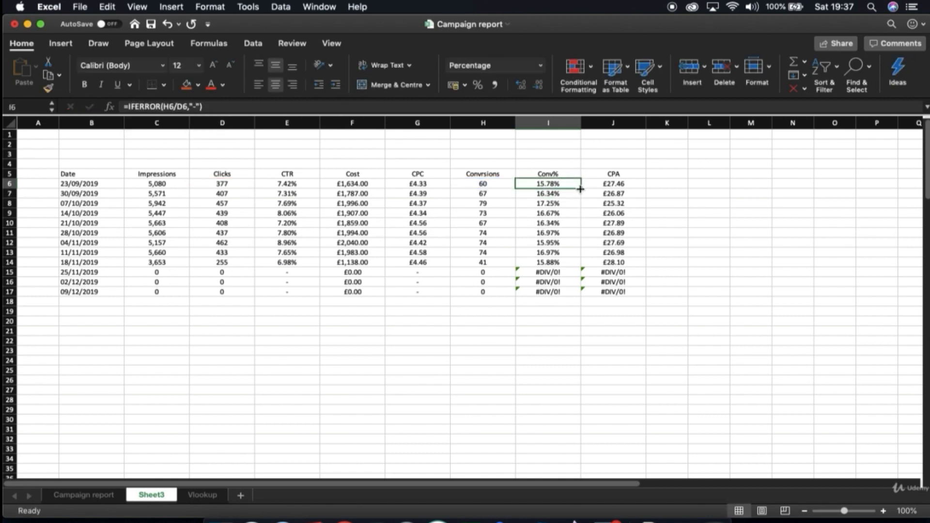
{"action": "double_click", "coordinate": [581, 189]}
- Change the CPA formula in J6 to =IFERROR(F6/H6,"-") and fill it down to row 17
{"action": "left_click", "coordinate": [599, 185]}
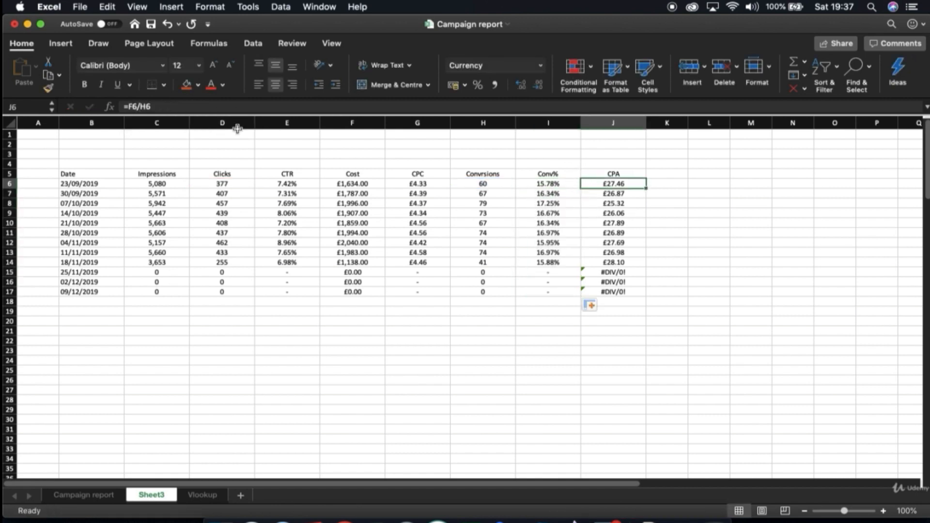
{"action": "left_click", "coordinate": [129, 107]}
{"action": "type", "text": "iferror"}
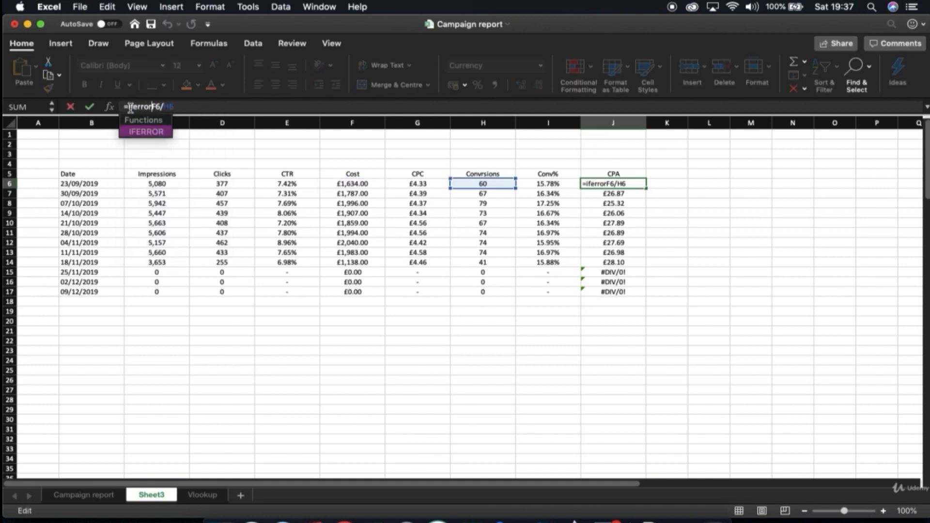
{"action": "type", "text": "("}
{"action": "type", "text": ","}
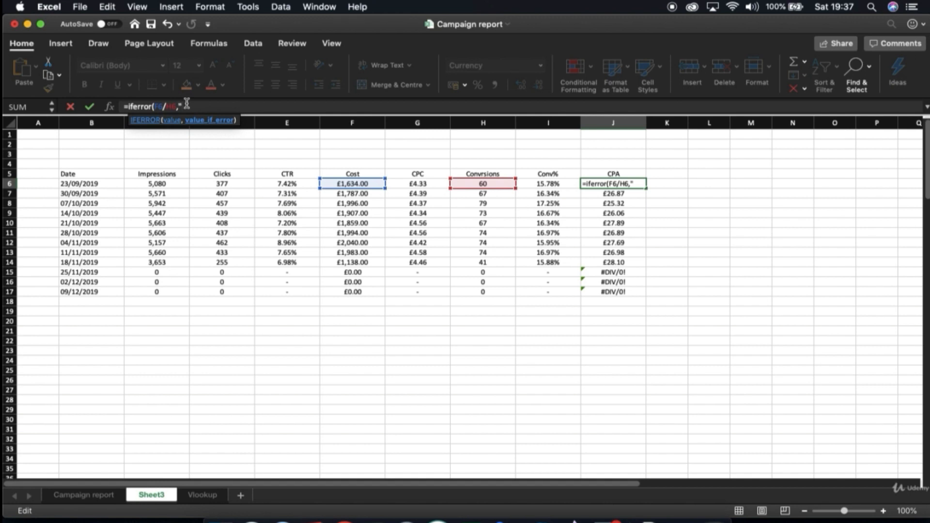
{"action": "type", "text": "\"-\")"}
{"action": "key", "text": "Return"}
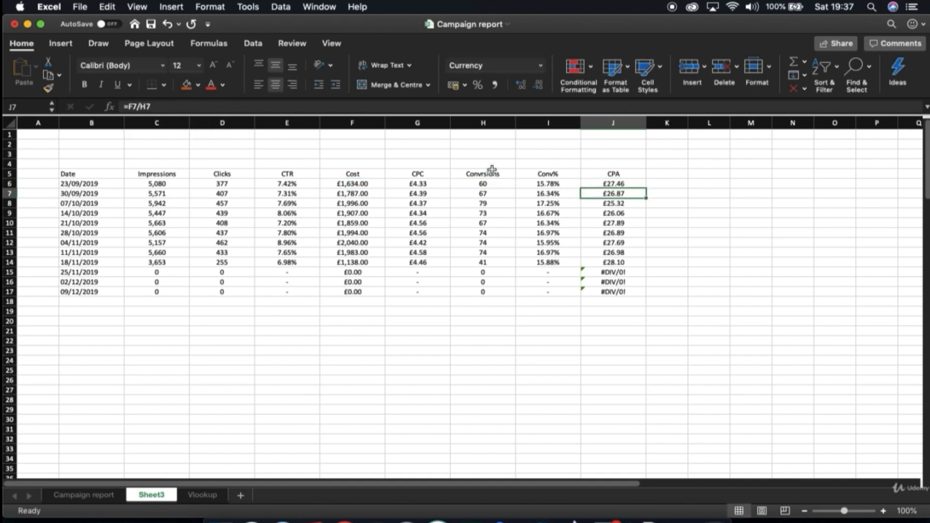
{"action": "left_click", "coordinate": [623, 183]}
{"action": "double_click", "coordinate": [646, 189]}
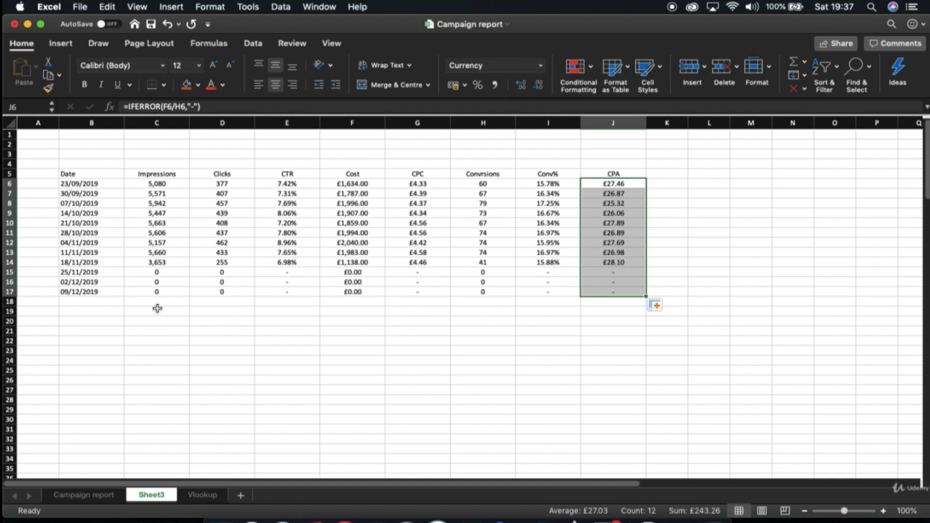
- Delete rows 15 to 17, which hold the weeks from 25/11/2019 to 09/12/2019
{"action": "left_click", "coordinate": [96, 300]}
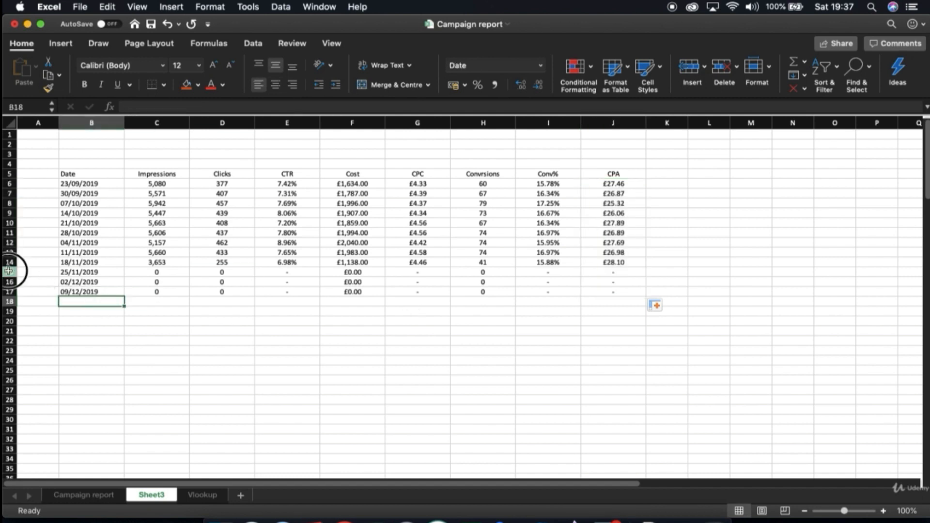
{"action": "left_click_drag", "start_coordinate": [10, 272], "coordinate": [9, 292]}
{"action": "right_click", "coordinate": [34, 294]}
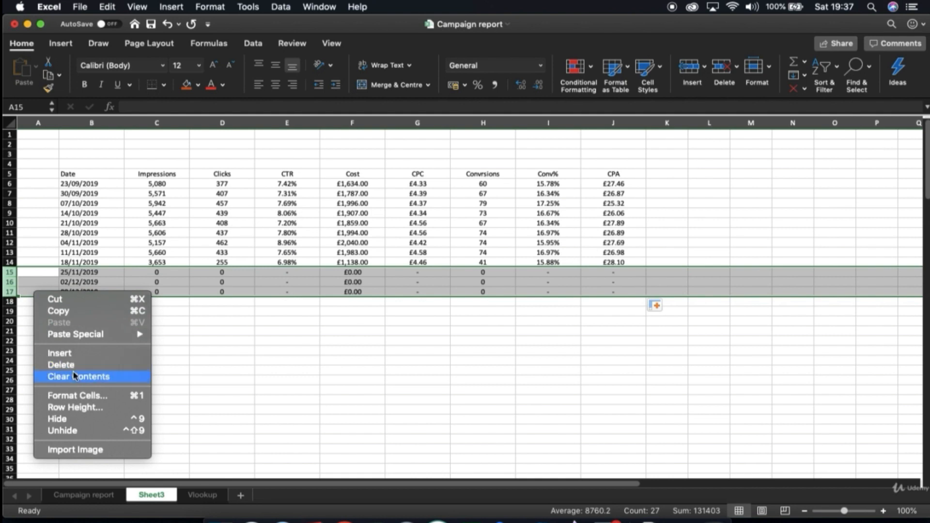
{"action": "left_click", "coordinate": [61, 365]}
- Label B15 "Variance" and enter the week-on-week change formula =(C14-C13)/C13 in C15
{"action": "left_click", "coordinate": [75, 269]}
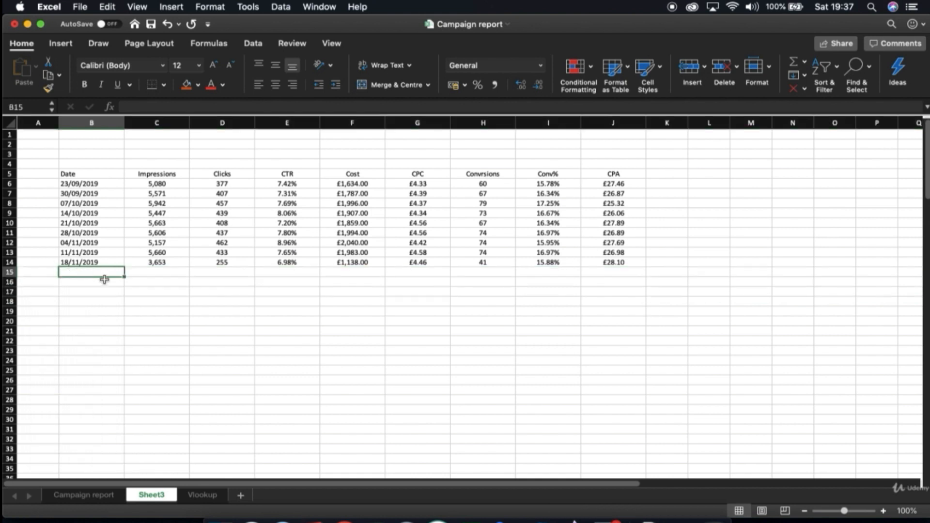
{"action": "type", "text": "Variance"}
{"action": "key", "text": "Tab"}
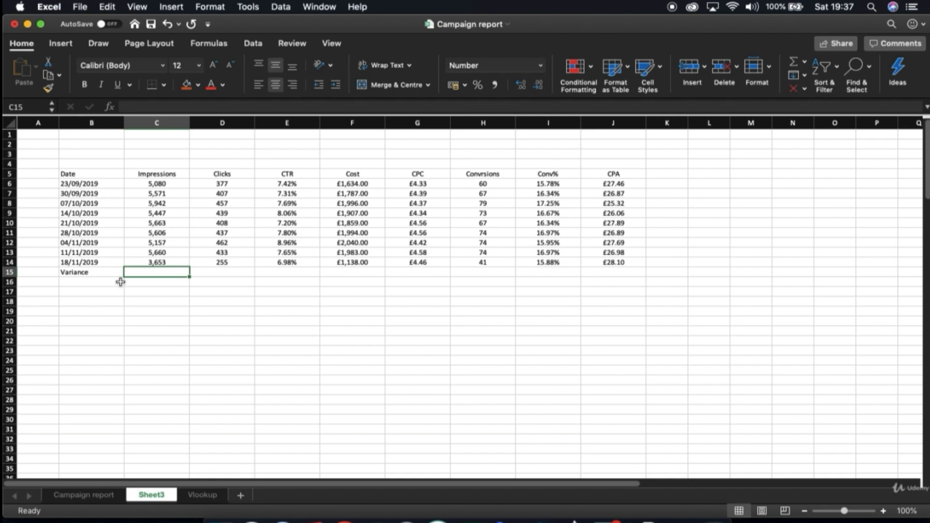
{"action": "type", "text": "=("}
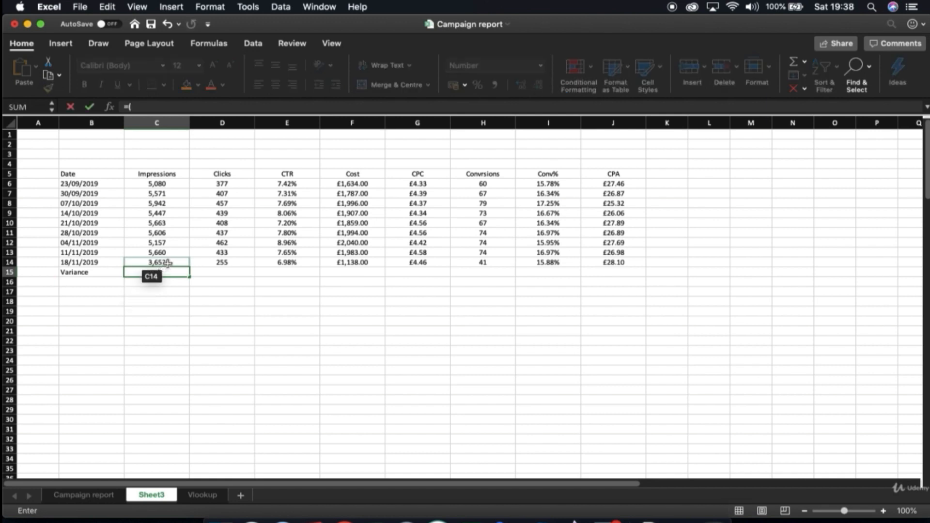
{"action": "left_click", "coordinate": [168, 262]}
{"action": "type", "text": "-"}
{"action": "left_click", "coordinate": [165, 253]}
{"action": "type", "text": ")/"}
{"action": "left_click", "coordinate": [180, 252]}
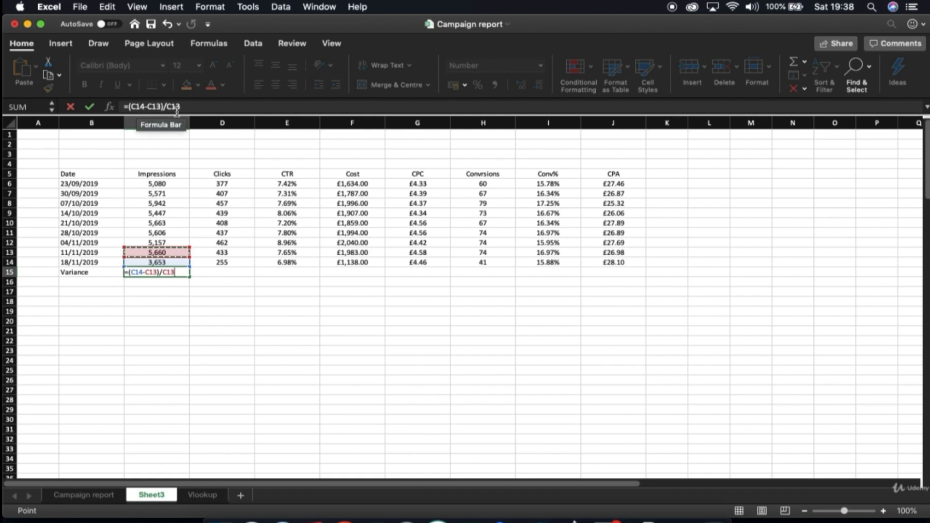
{"action": "key", "text": "Return"}
- Format the variance in C15 as a percentage and fill it across to J15
{"action": "left_click", "coordinate": [176, 273]}
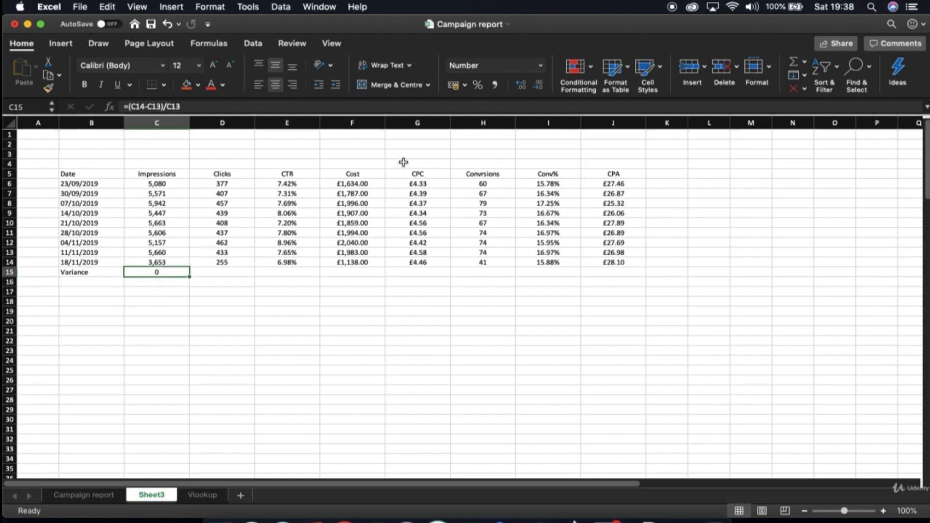
{"action": "left_click", "coordinate": [478, 86]}
{"action": "left_click_drag", "start_coordinate": [189, 278], "coordinate": [629, 271]}
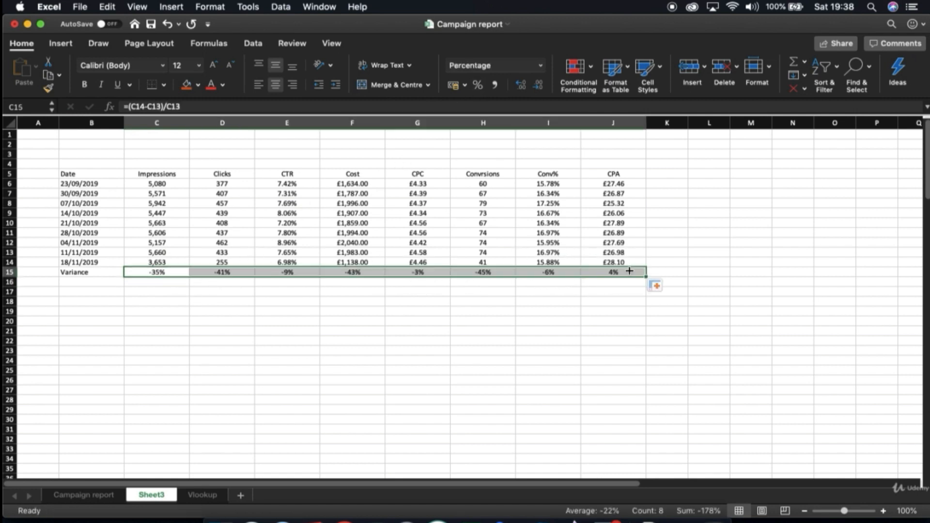
{"action": "left_click", "coordinate": [83, 262]}
{"action": "left_click", "coordinate": [157, 263]}
{"action": "left_click", "coordinate": [166, 274]}
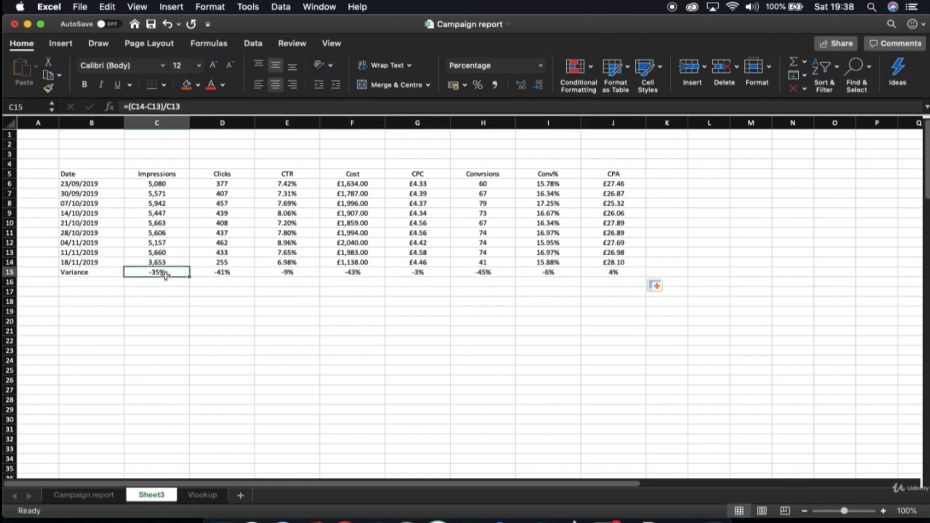
{"action": "key", "text": "Up"}
{"action": "key", "text": "Up"}
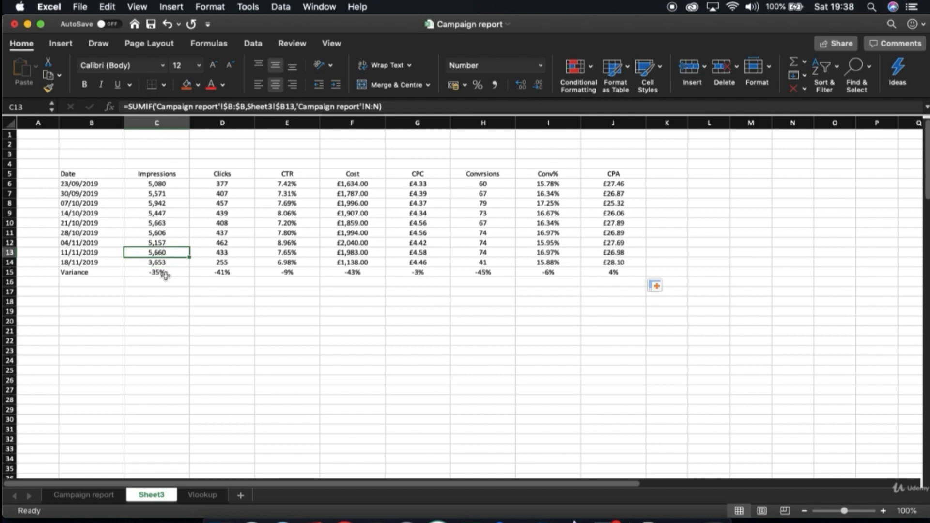
- Shade the Variance row B15:J15 with a light orange fill
{"action": "left_click_drag", "start_coordinate": [108, 272], "coordinate": [604, 276]}
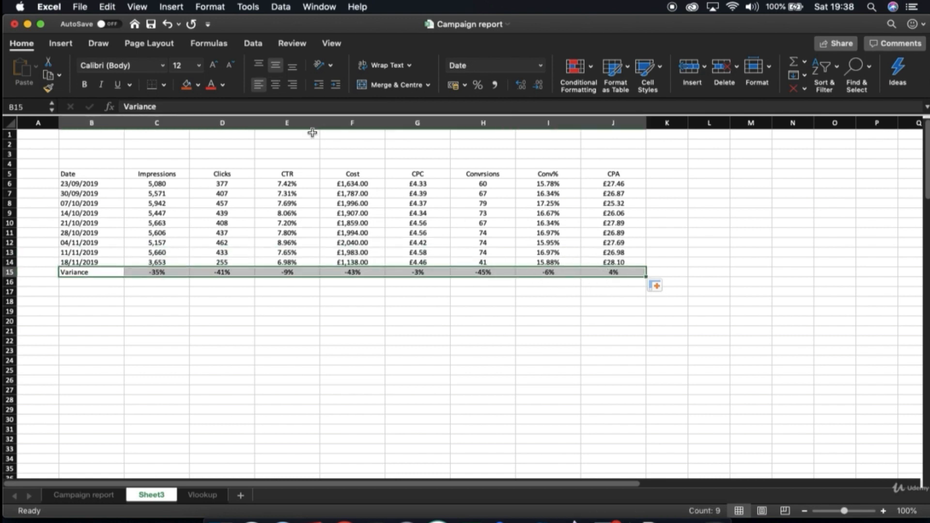
{"action": "left_click", "coordinate": [198, 85]}
{"action": "left_click", "coordinate": [248, 163]}
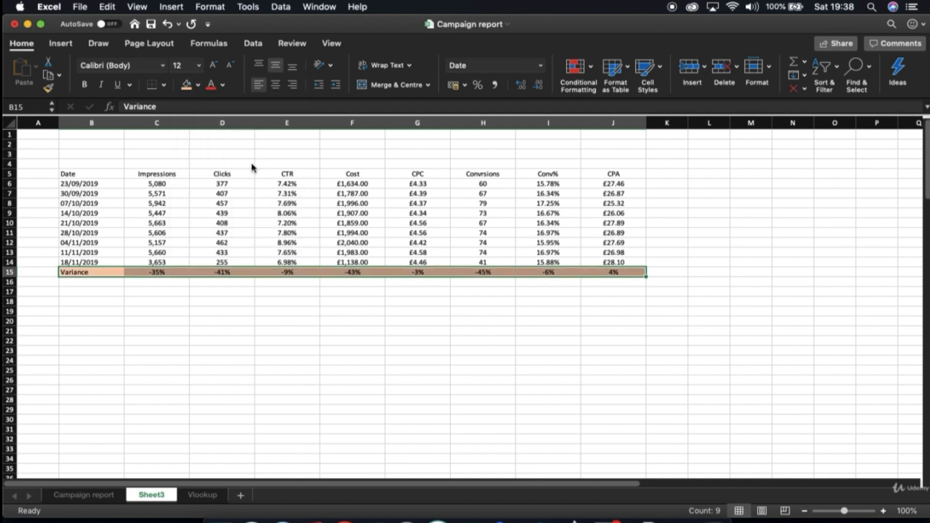
{"action": "left_click", "coordinate": [188, 311]}
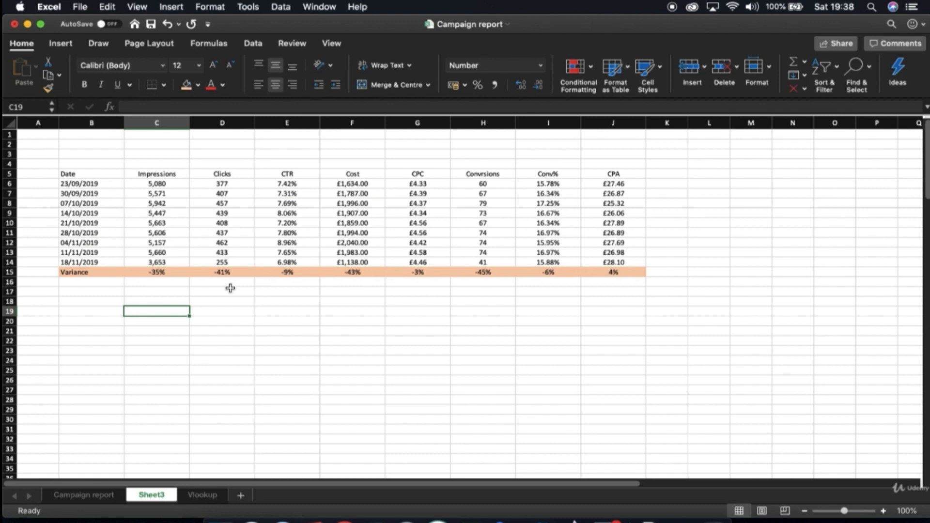
- Switch to Calendar, check the November 2019 dates to see whether the latest week is complete, and return to Excel
{"action": "left_click", "coordinate": [313, 517]}
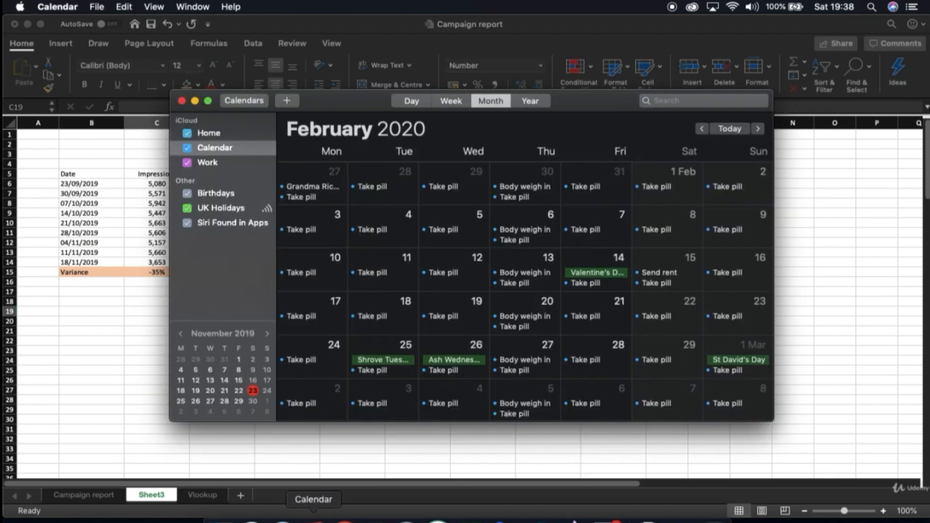
{"action": "scroll", "coordinate": [441, 304], "scroll_direction": "up", "scroll_amount": 10}
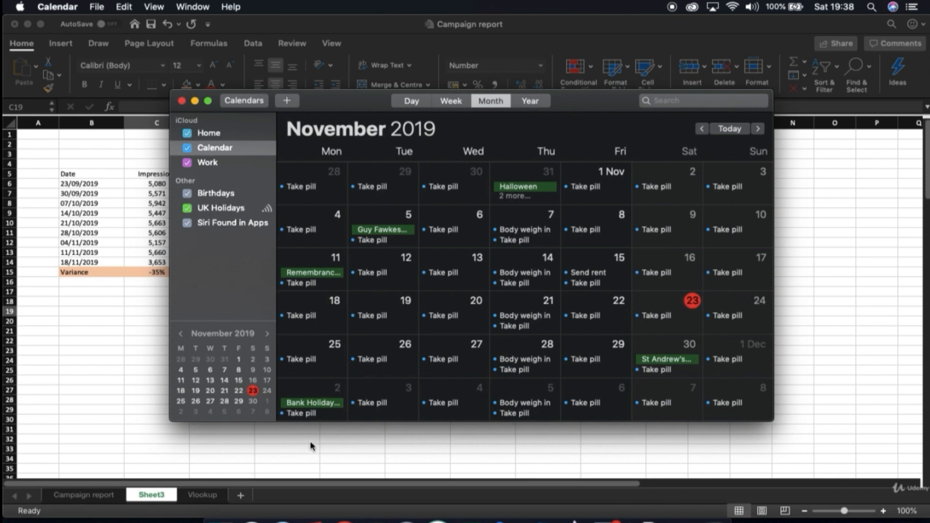
{"action": "left_click", "coordinate": [132, 341]}
- Change the variance formula in C15 to =(C13-C12)/C12 and fill it across to J15
{"action": "left_click", "coordinate": [170, 261]}
{"action": "left_click", "coordinate": [166, 272]}
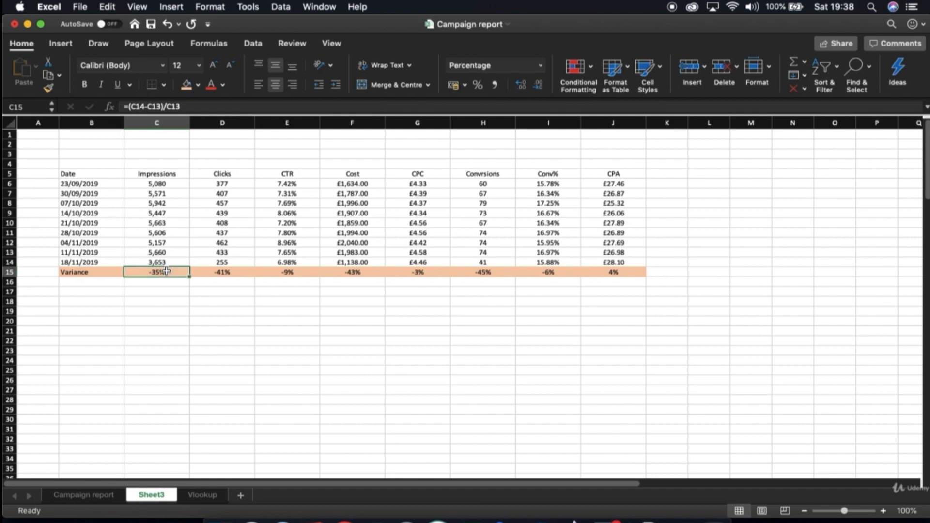
{"action": "double_click", "coordinate": [166, 271]}
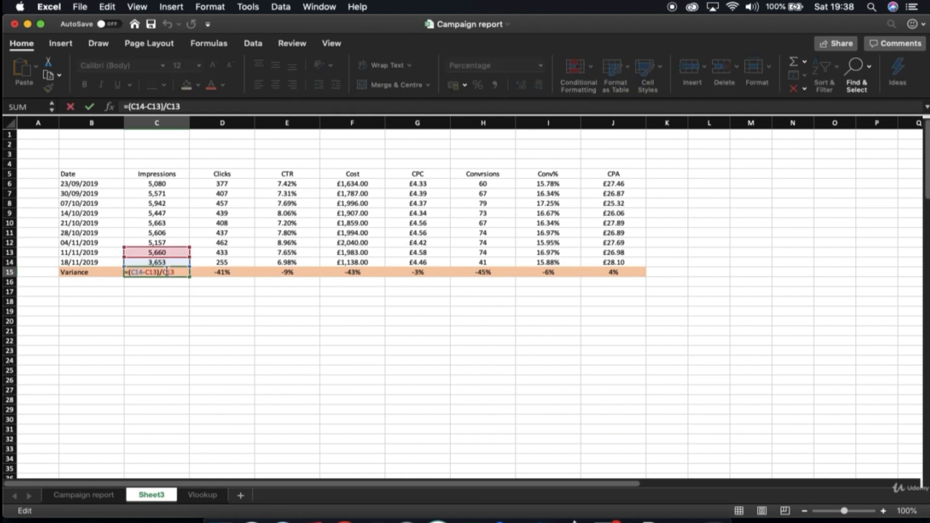
{"action": "left_click", "coordinate": [164, 245]}
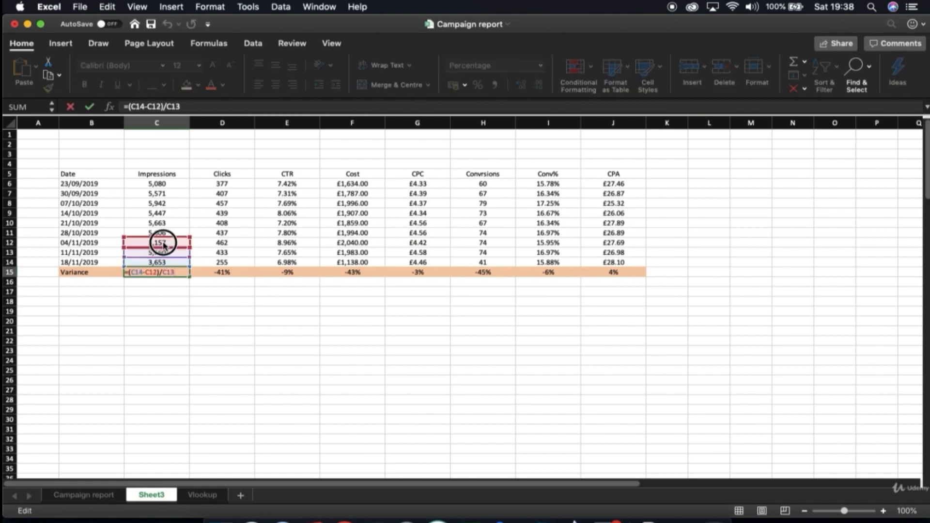
{"action": "left_click", "coordinate": [187, 245]}
{"action": "left_click", "coordinate": [182, 253]}
{"action": "key", "text": "Return"}
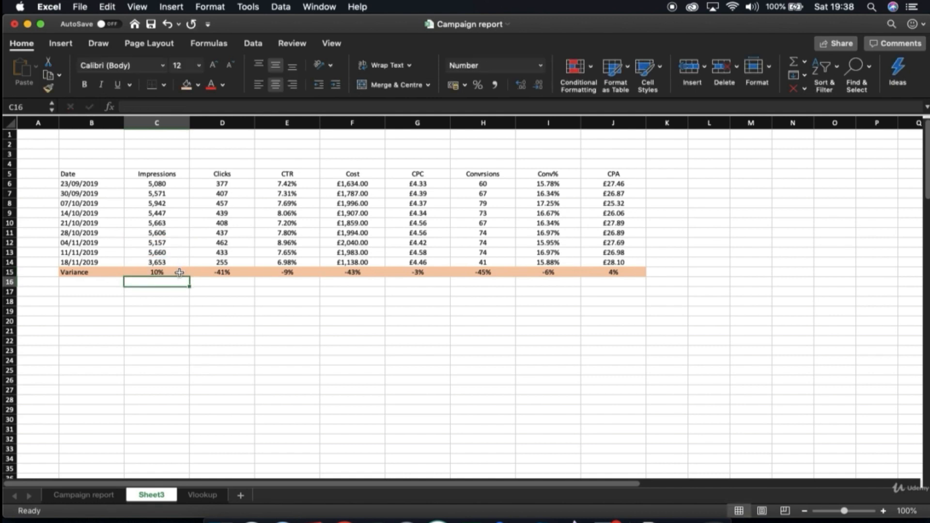
{"action": "left_click", "coordinate": [179, 273]}
{"action": "left_click_drag", "start_coordinate": [190, 277], "coordinate": [630, 267]}
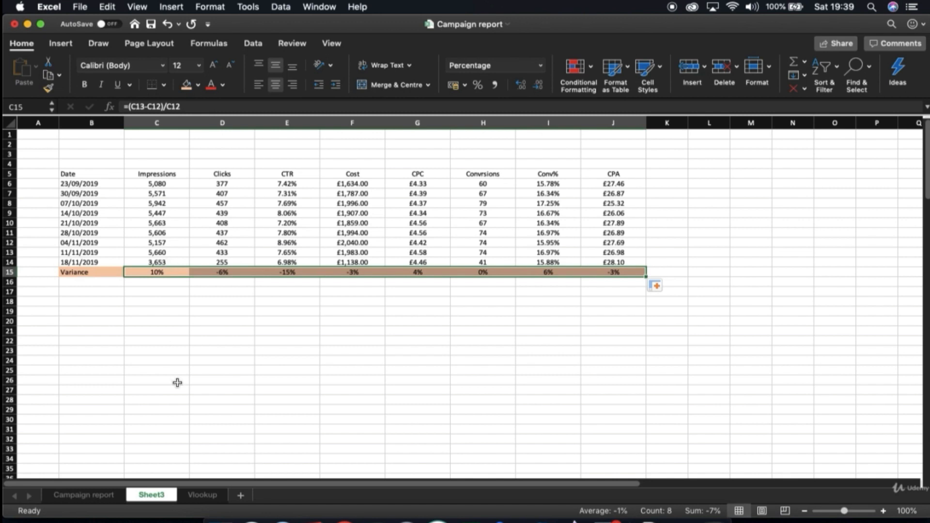
- Merge B17:J27 into one comment box with top-left aligned text and enter a dash to begin the notes
{"action": "left_click", "coordinate": [97, 497]}
{"action": "left_click", "coordinate": [148, 496]}
{"action": "left_click", "coordinate": [84, 293]}
{"action": "left_click_drag", "start_coordinate": [84, 295], "coordinate": [612, 391]}
{"action": "left_click", "coordinate": [382, 86]}
{"action": "left_click", "coordinate": [258, 64]}
{"action": "left_click", "coordinate": [258, 86]}
{"action": "double_click", "coordinate": [162, 307]}
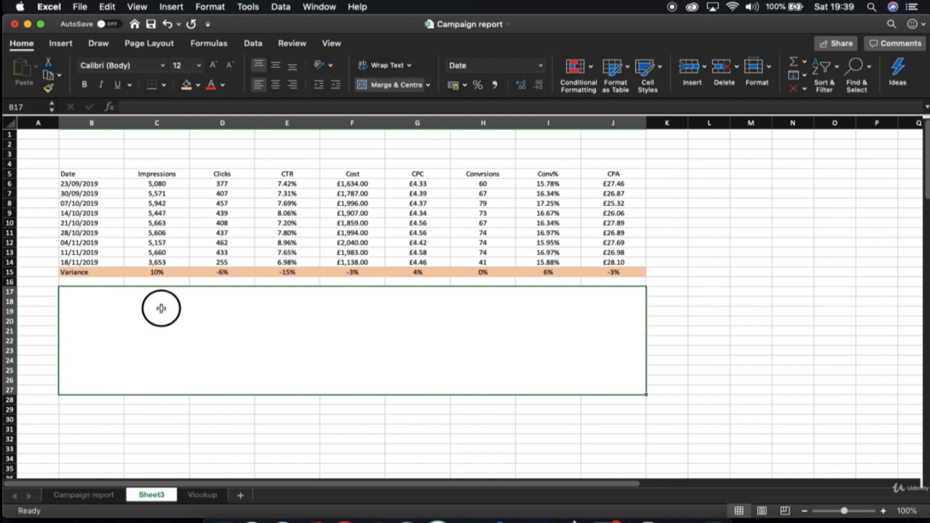
{"action": "type", "text": "-"}
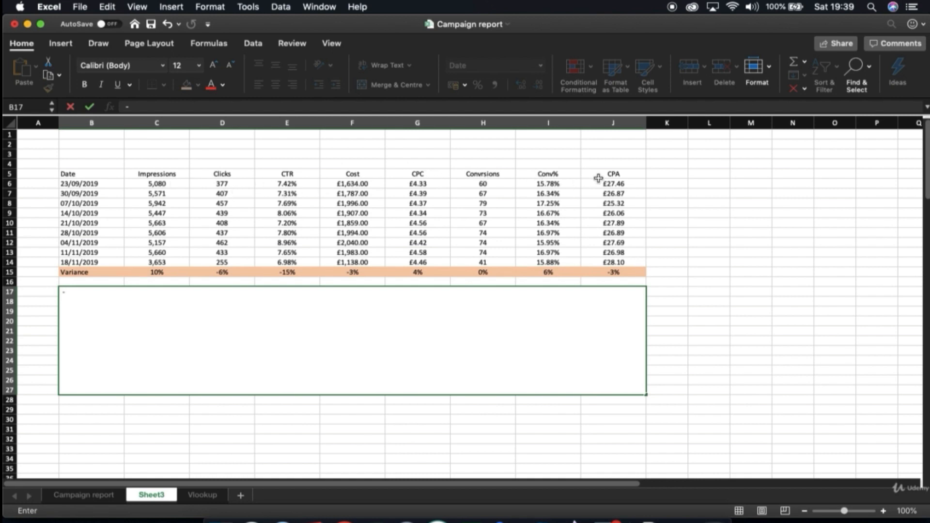
- Correct the spelling of the heading in H5 to "Conversions"
{"action": "double_click", "coordinate": [492, 173]}
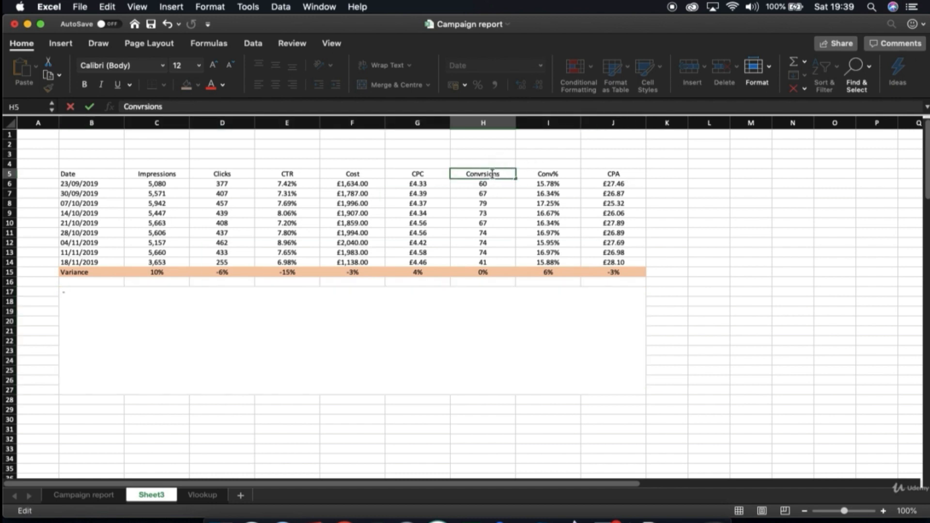
{"action": "left_click", "coordinate": [484, 174]}
{"action": "type", "text": "e"}
{"action": "key", "text": "Return"}
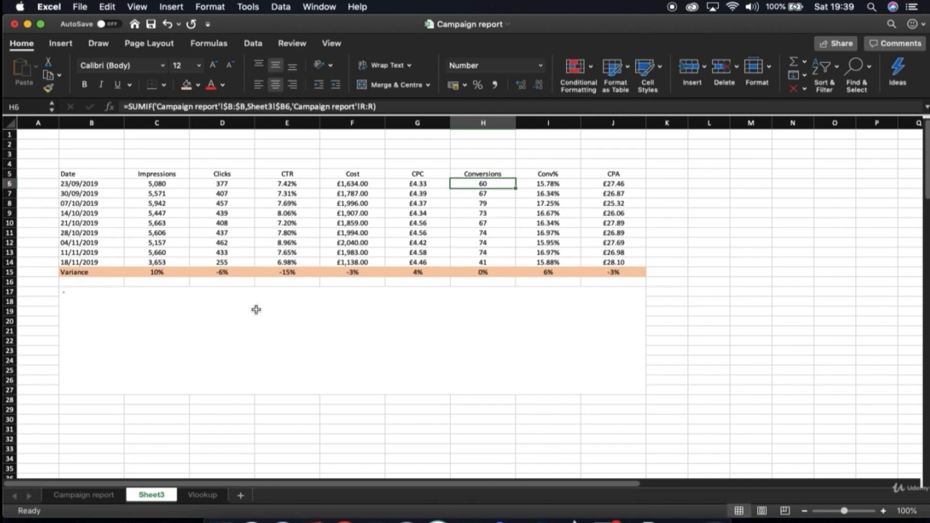
- Continue the comment after the dash with 'We have seen a 10% uplift in impressions week on week - this came from the "X" campaign.'
{"action": "double_click", "coordinate": [156, 297]}
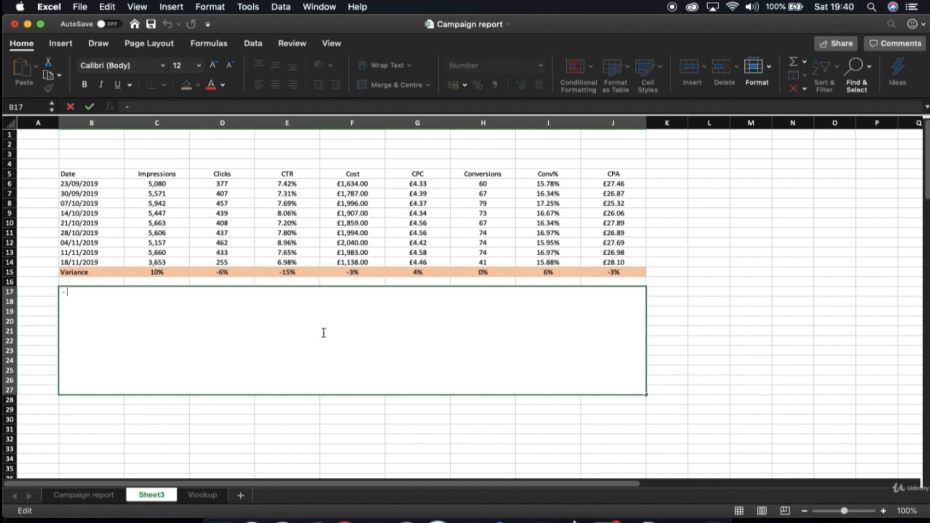
{"action": "type", "text": "We have seen a 10"}
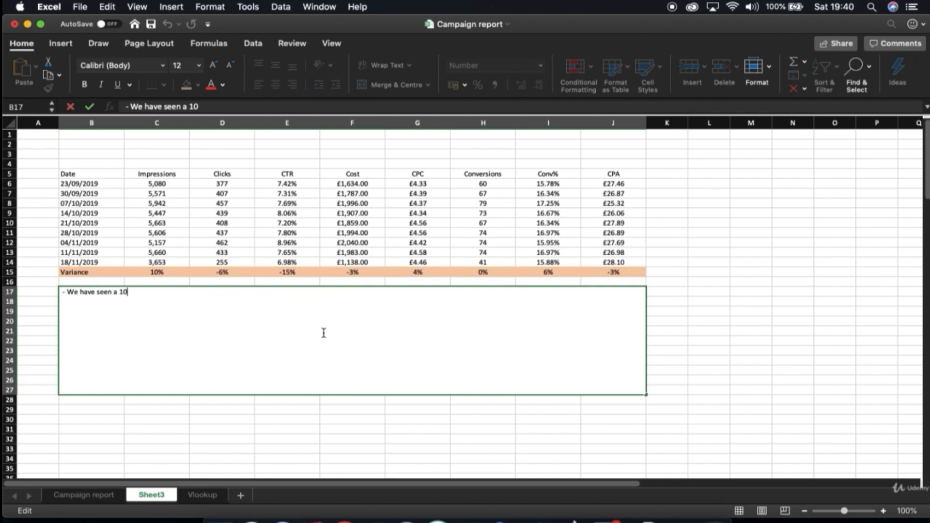
{"action": "type", "text": "% uplift in "}
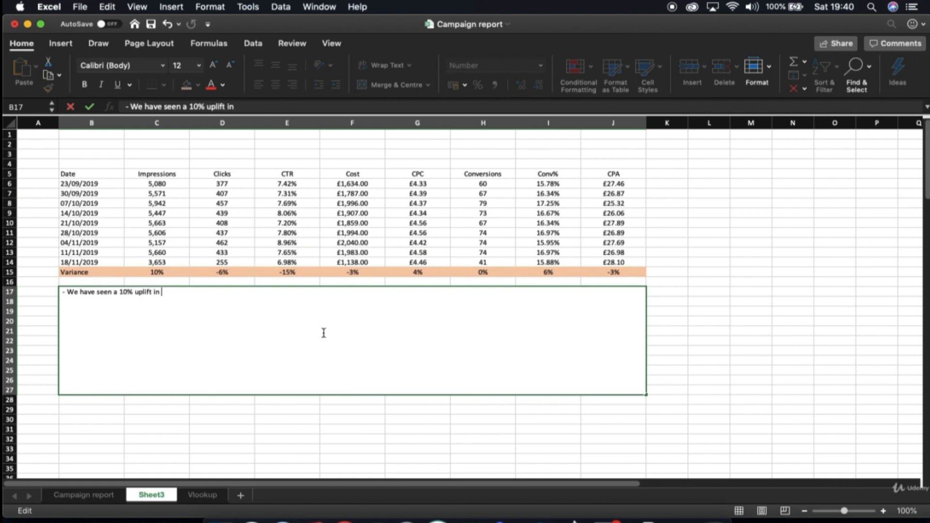
{"action": "type", "text": "impressions w"}
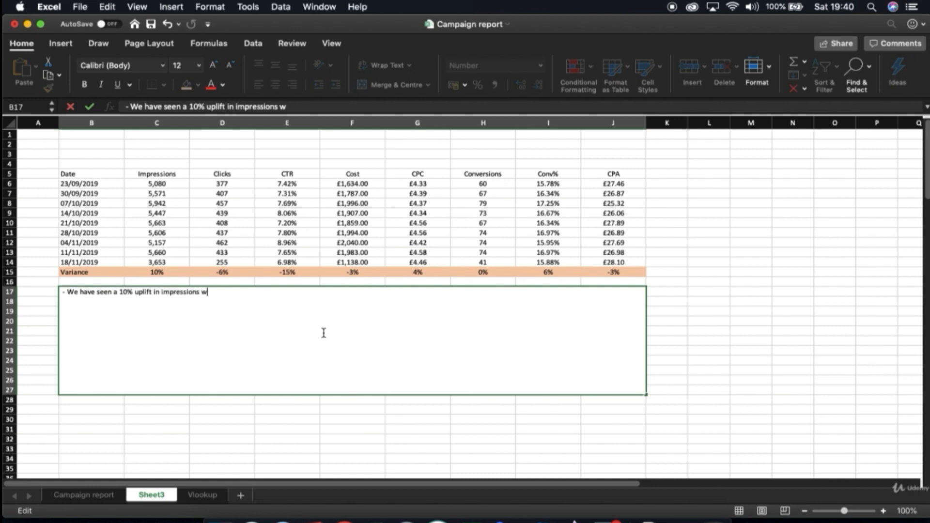
{"action": "type", "text": "eek on week - "}
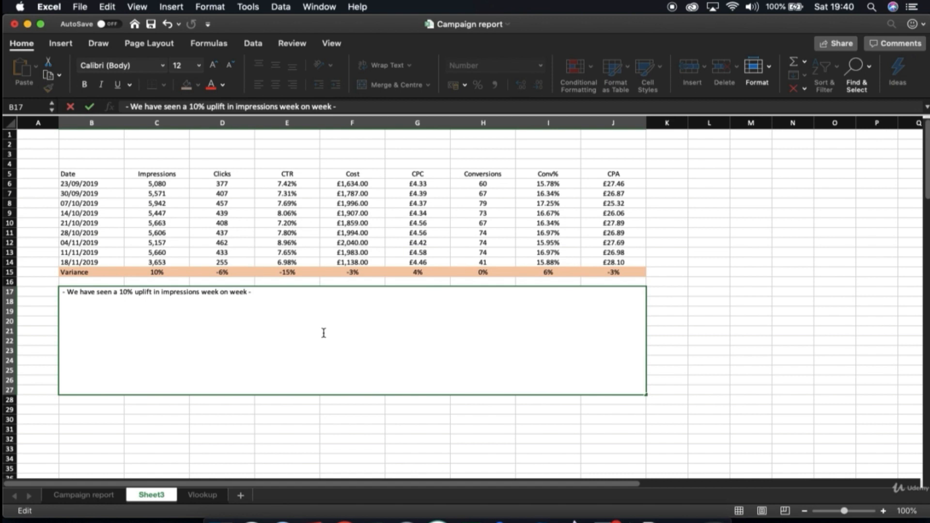
{"action": "type", "text": "this came from the \"X\" campaign."}
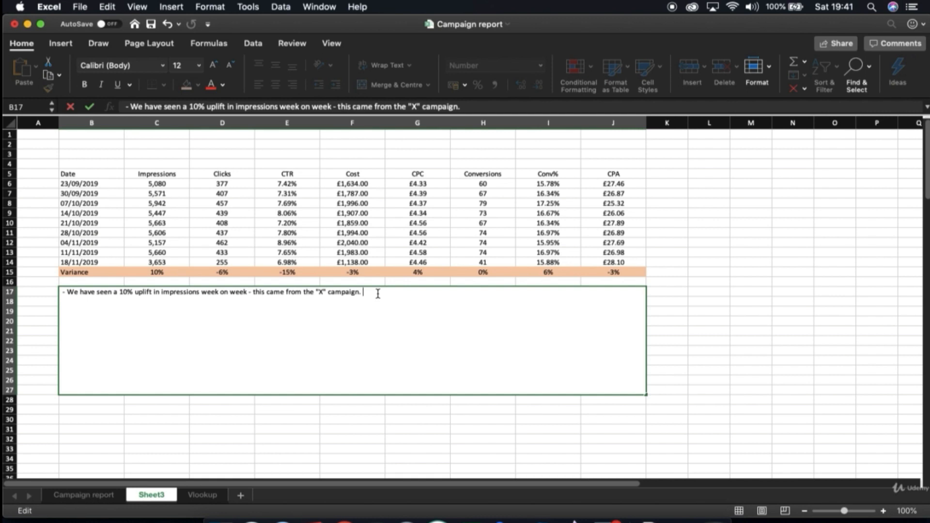
- Complete the first note with "However clicks dropped by 6% due to a 15% decrease in CTR." and commit the cell
{"action": "type", "text": "However clicks dropped b"}
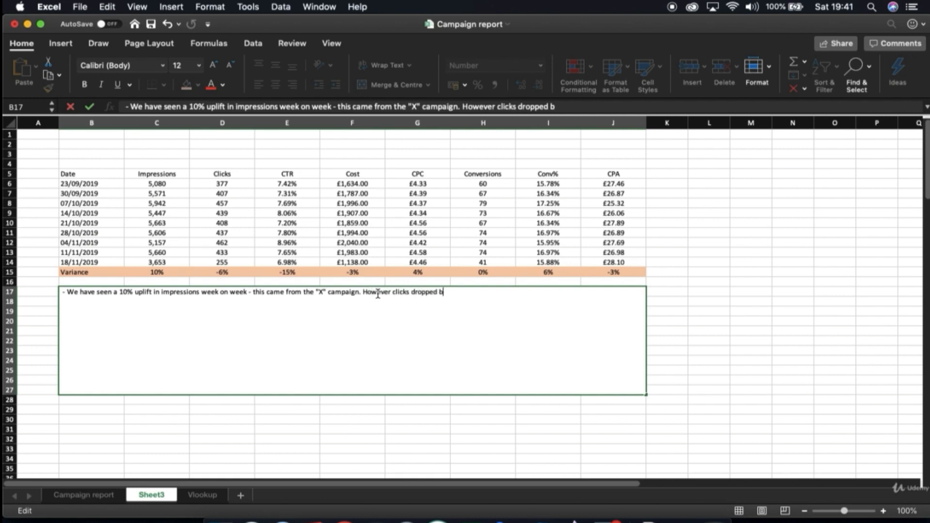
{"action": "type", "text": "y 6% due to "}
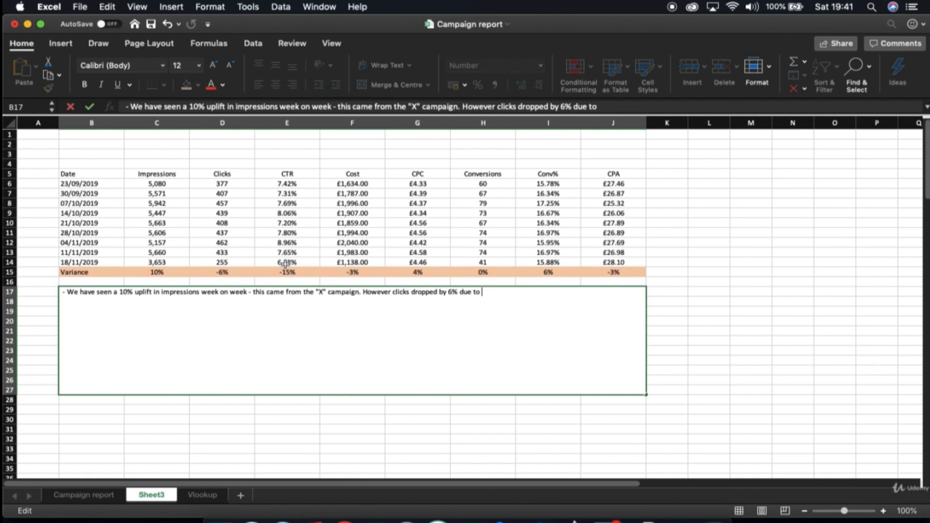
{"action": "type", "text": "a 15% decrease i"}
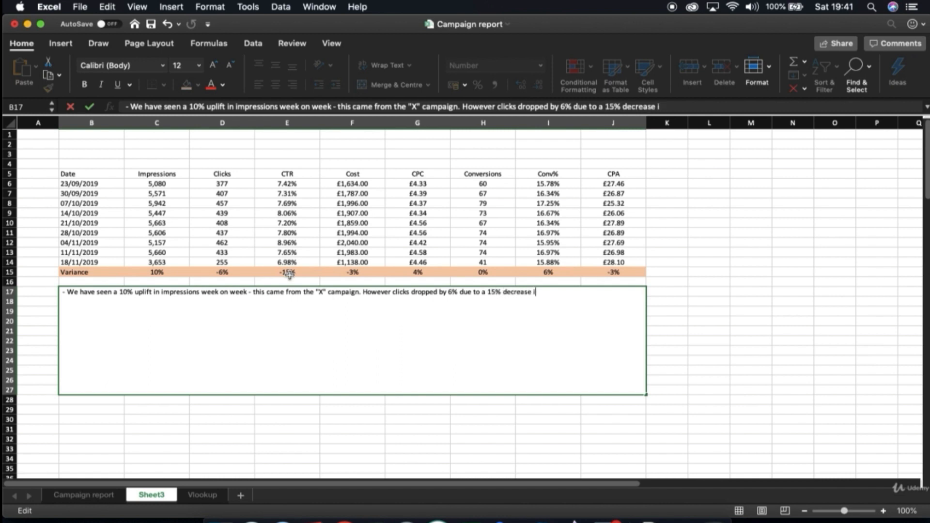
{"action": "type", "text": "n CTR."}
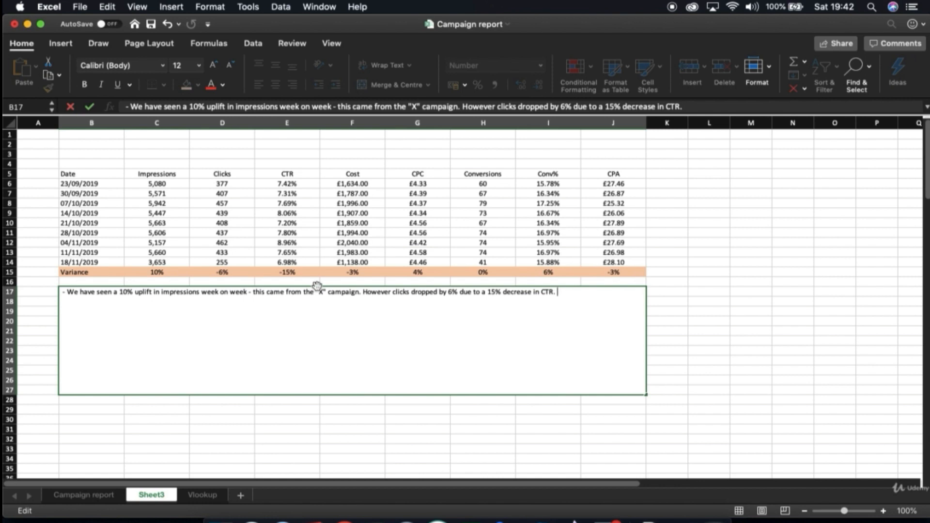
{"action": "key", "text": "Escape"}
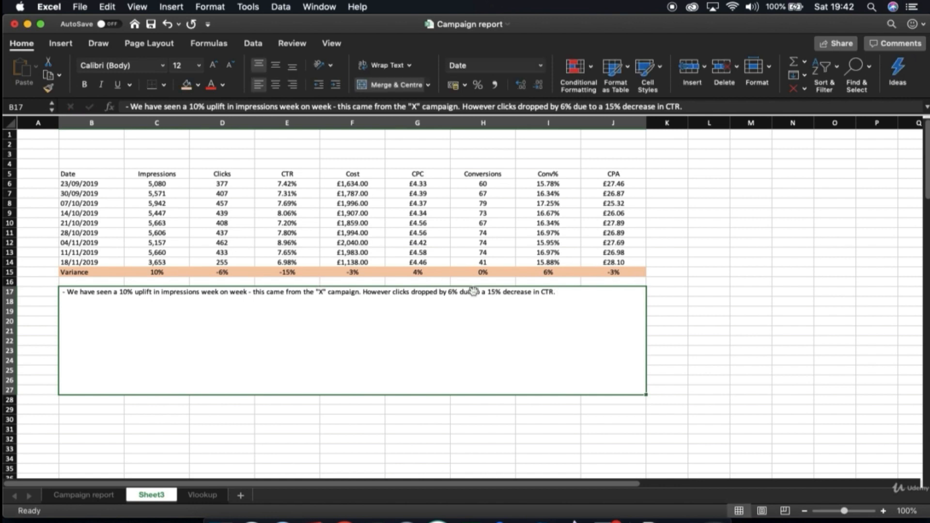
- Add a second note after a blank line: "- CPC inflated by 4% WoW, however lower traffic volumes resulted in cost decreasing by 3%."
{"action": "double_click", "coordinate": [570, 292]}
{"action": "key", "text": "alt+Return"}
{"action": "key", "text": "alt+Return"}
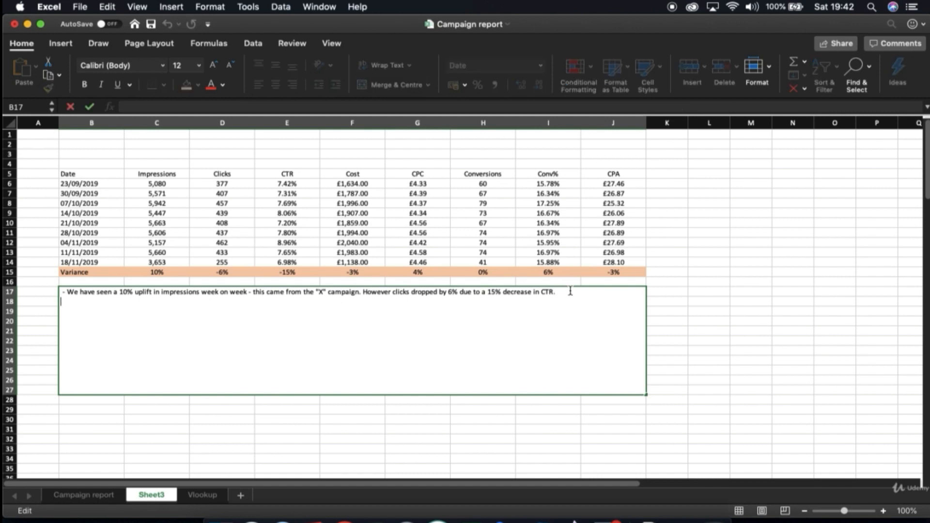
{"action": "type", "text": "- CPC inflated by 4% WoW, "}
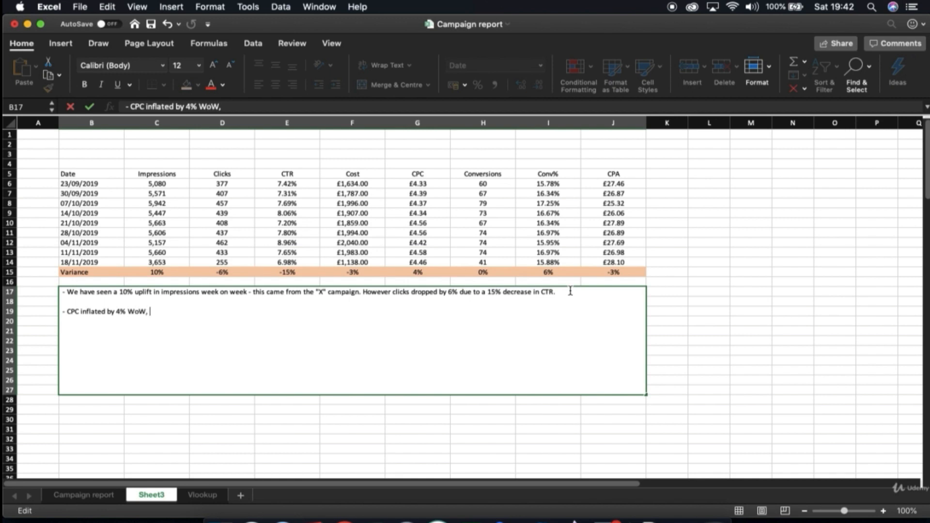
{"action": "type", "text": "however lower tr"}
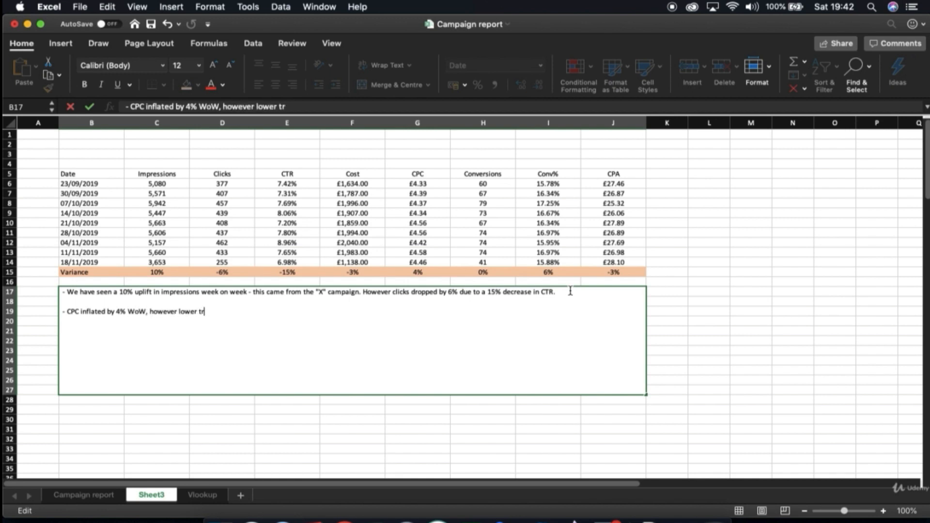
{"action": "type", "text": "affic volumes re"}
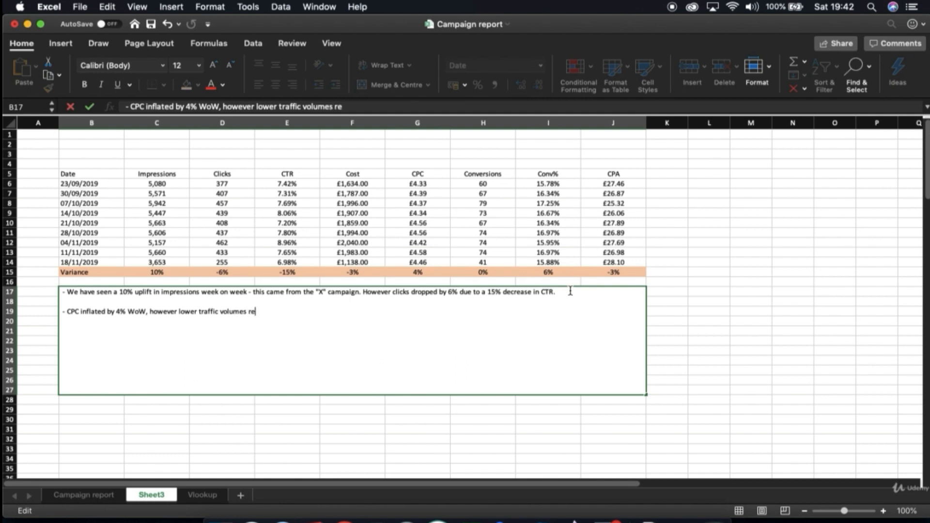
{"action": "type", "text": "sulted in cost "}
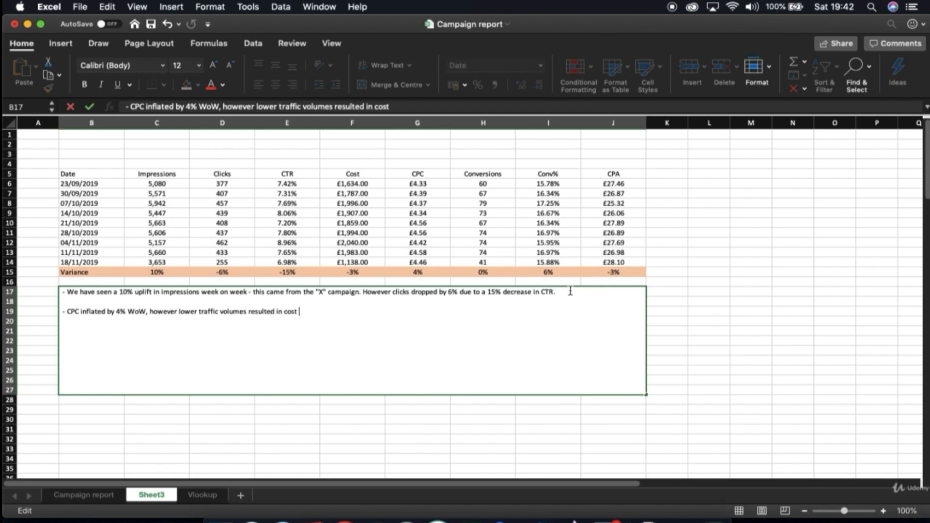
{"action": "type", "text": "decreasing"}
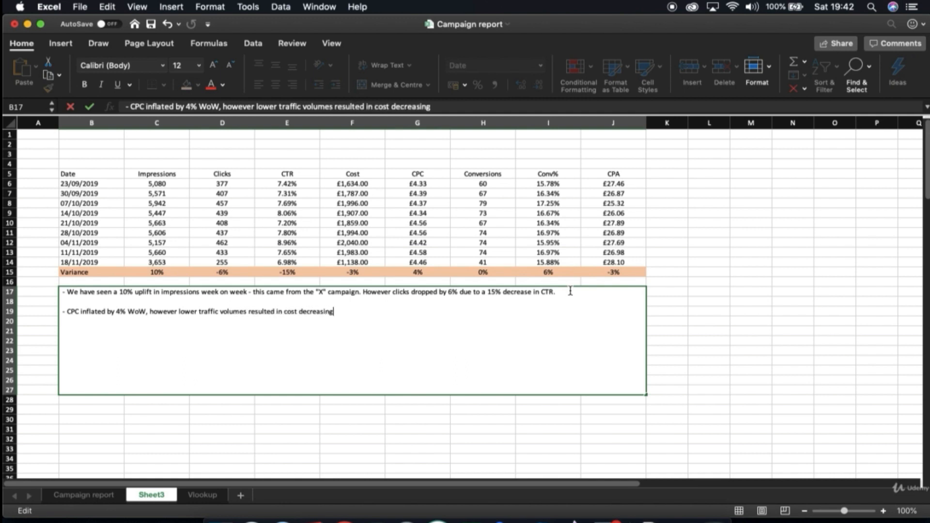
{"action": "type", "text": " by 3%."}
{"action": "left_click", "coordinate": [683, 329]}
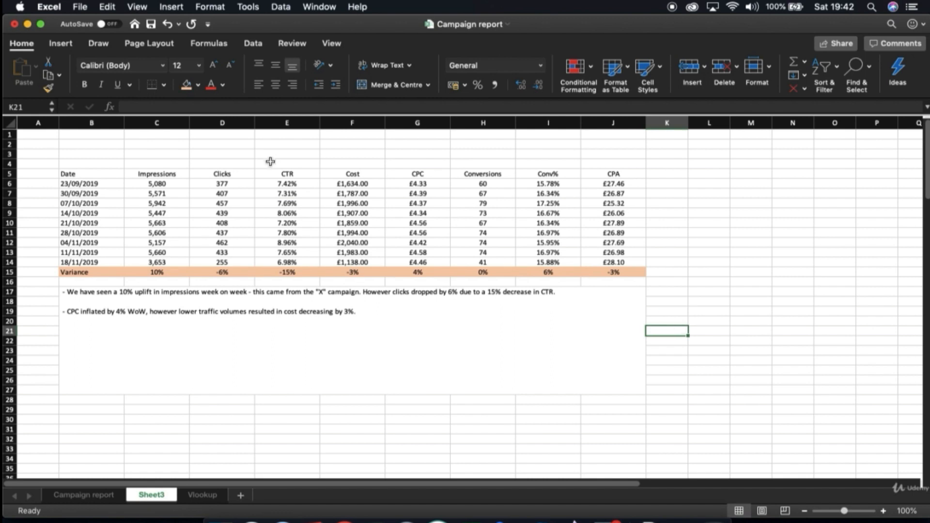
- Apply a green-yellow-red colour scale to the weekly Clicks in D6:D14, with green for the highest values, and inspect the two strongest weeks
{"action": "left_click", "coordinate": [227, 183]}
{"action": "left_click_drag", "start_coordinate": [227, 183], "coordinate": [222, 262]}
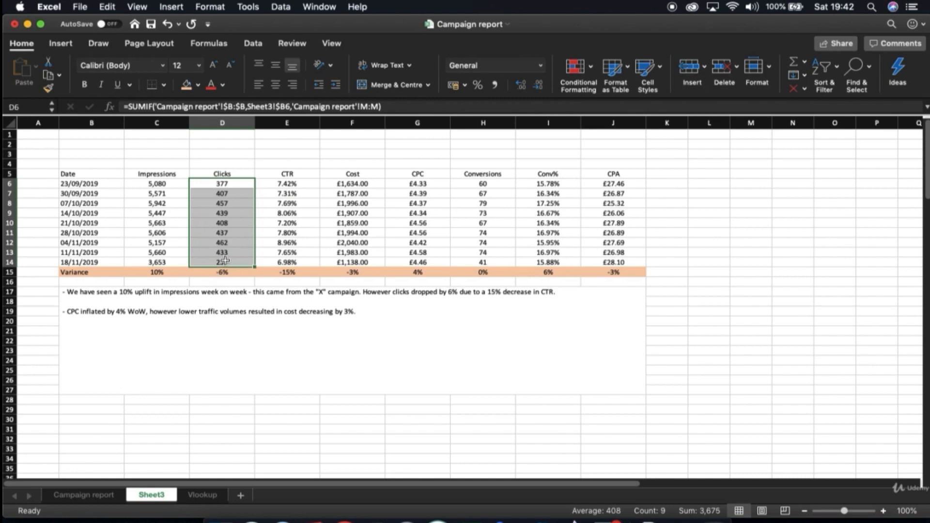
{"action": "left_click", "coordinate": [571, 65]}
{"action": "mouse_move", "coordinate": [645, 139]}
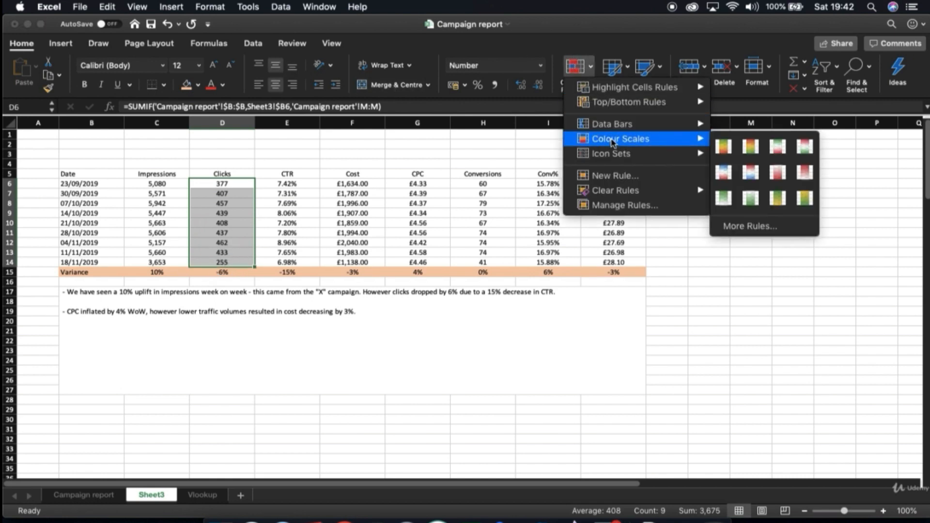
{"action": "left_click", "coordinate": [724, 147]}
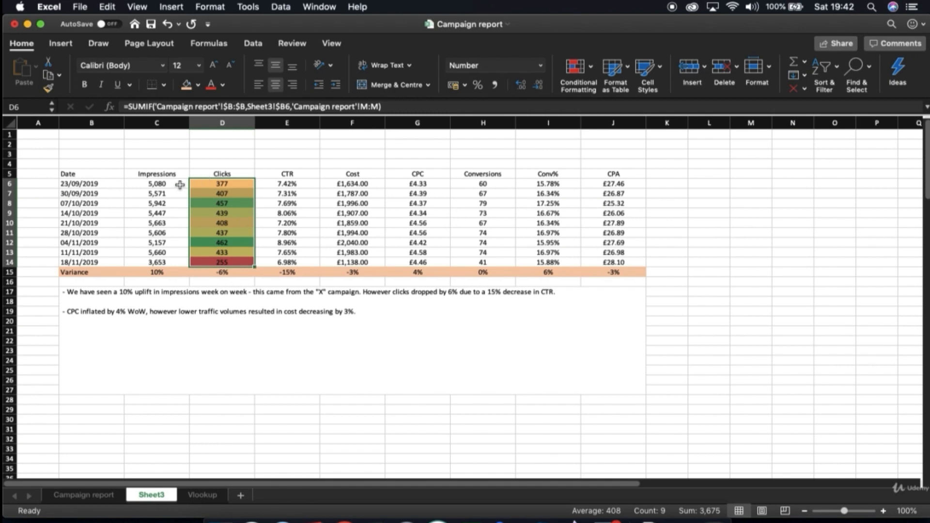
{"action": "left_click", "coordinate": [14, 205]}
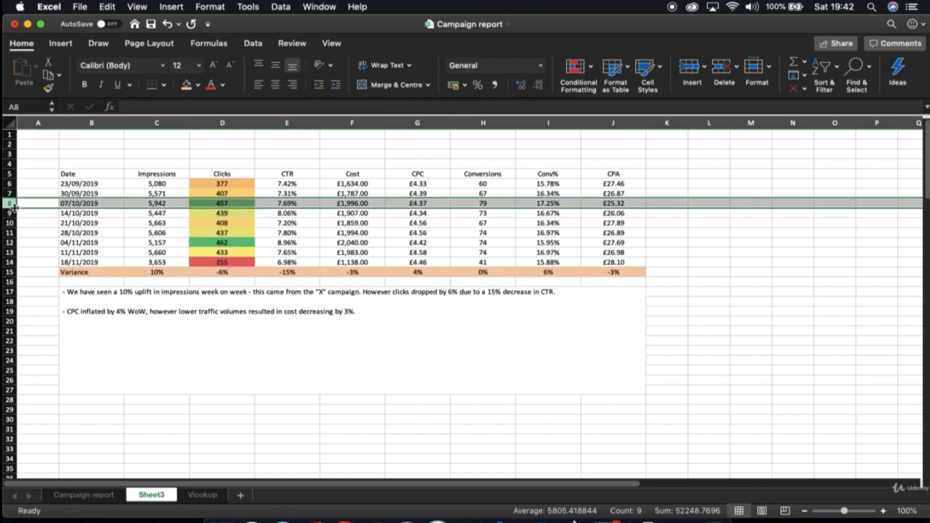
{"action": "left_click", "coordinate": [10, 242], "text": "super"}
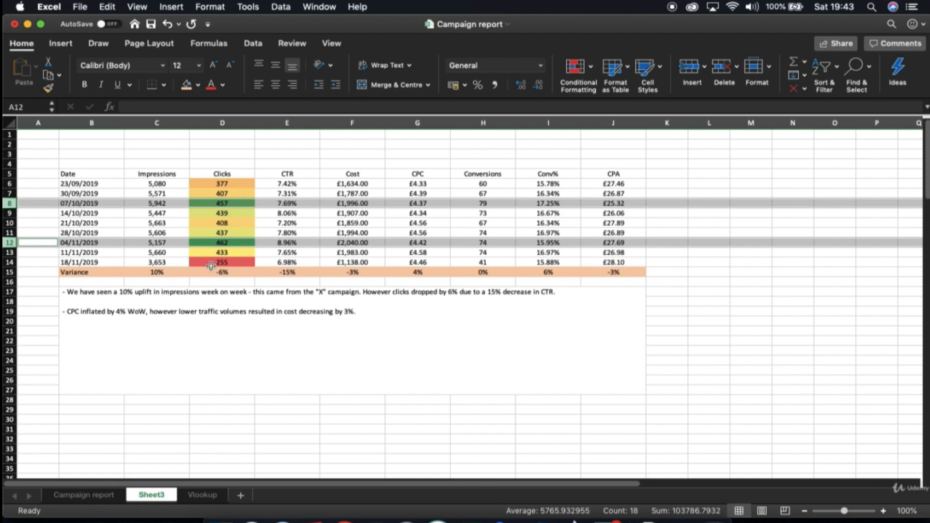
{"action": "left_click", "coordinate": [470, 225]}
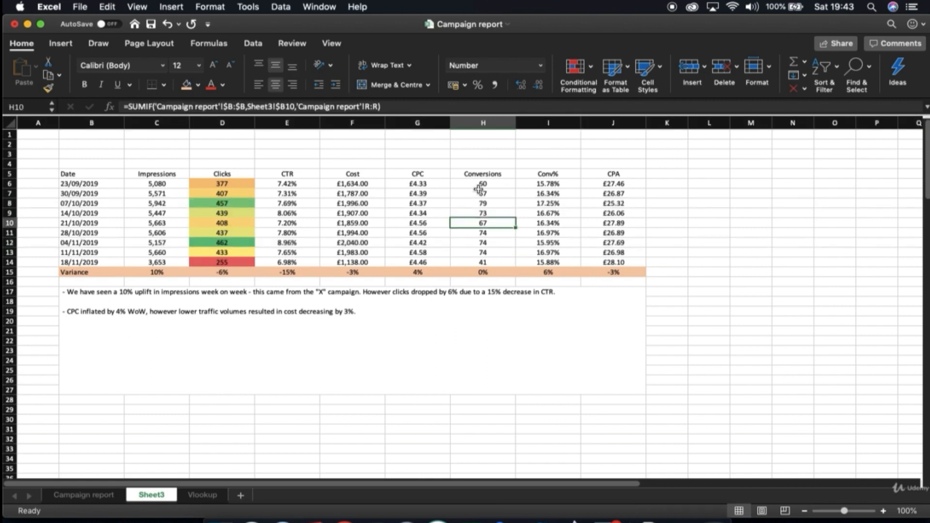
- Apply the green-yellow-red colour scale to the weekly Conv% values in I6:I14 and check individual weeks
{"action": "left_click", "coordinate": [537, 185]}
{"action": "left_click_drag", "start_coordinate": [537, 186], "coordinate": [545, 263]}
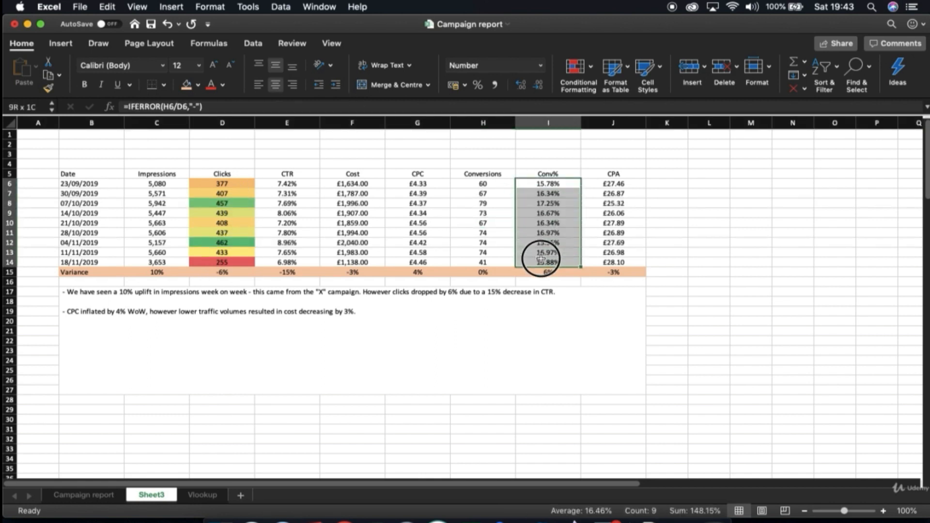
{"action": "left_click", "coordinate": [576, 68]}
{"action": "mouse_move", "coordinate": [623, 139]}
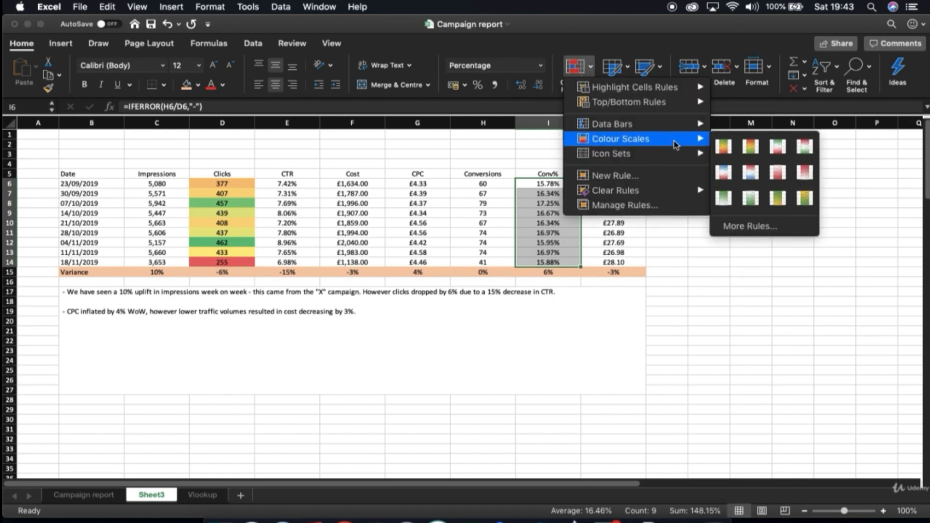
{"action": "left_click", "coordinate": [717, 151]}
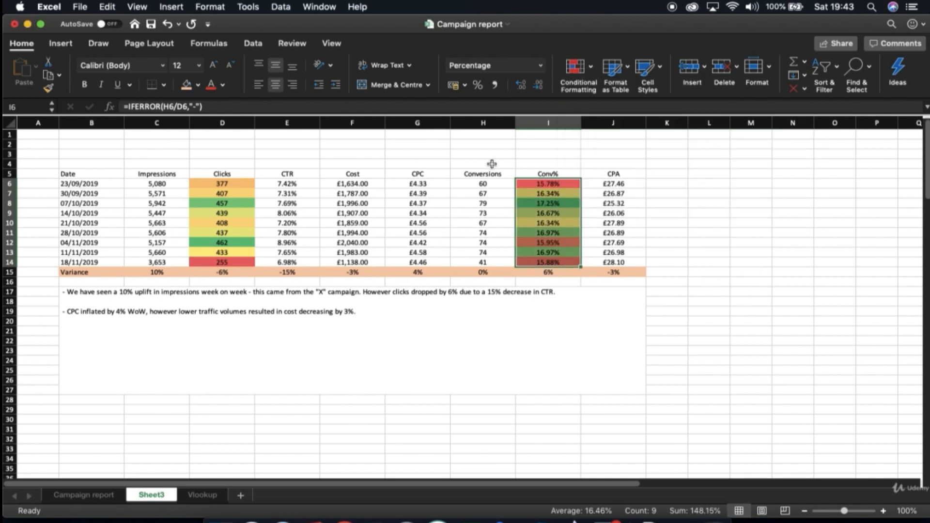
{"action": "left_click", "coordinate": [546, 183]}
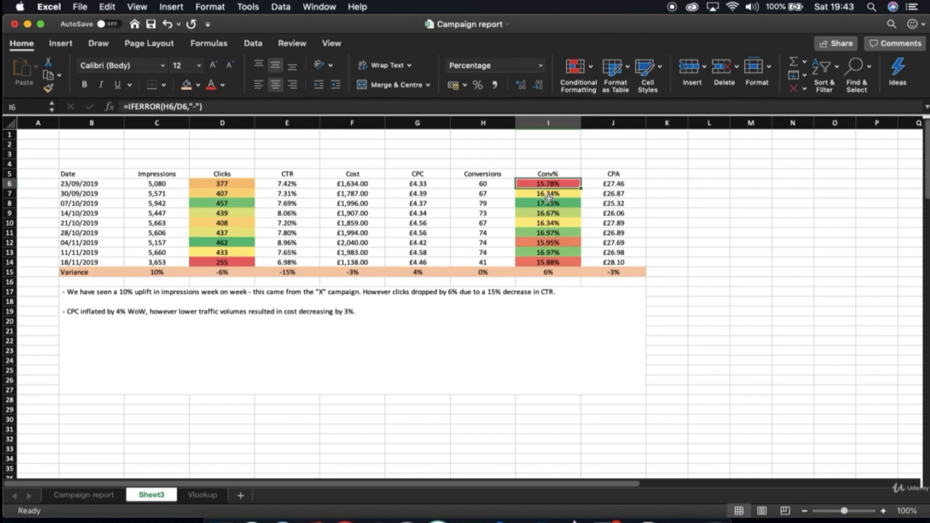
{"action": "left_click", "coordinate": [547, 242]}
{"action": "left_click", "coordinate": [552, 248]}
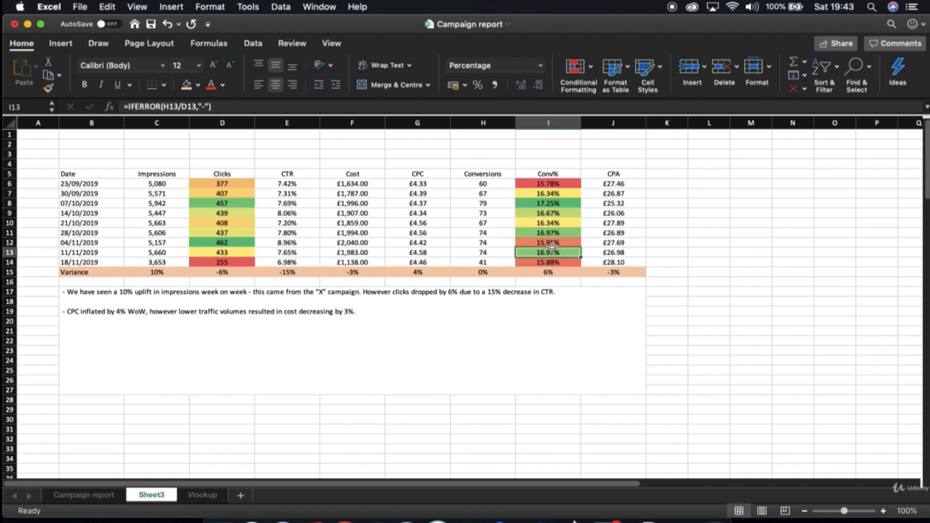
- Apply the reversed red-yellow-green colour scale to the CPA values in J6:J14 so the lowest costs are green
{"action": "left_click_drag", "start_coordinate": [609, 189], "coordinate": [605, 261]}
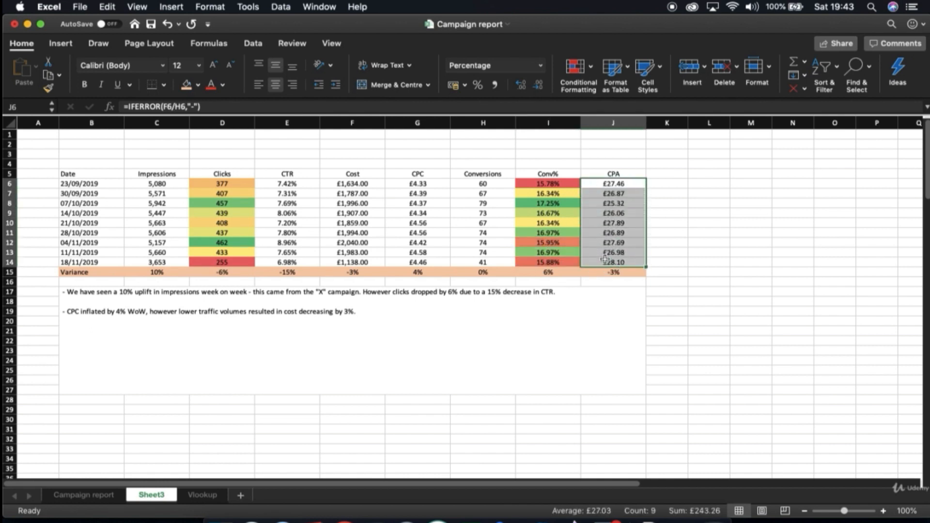
{"action": "left_click", "coordinate": [575, 66]}
{"action": "mouse_move", "coordinate": [703, 138]}
{"action": "left_click", "coordinate": [759, 143]}
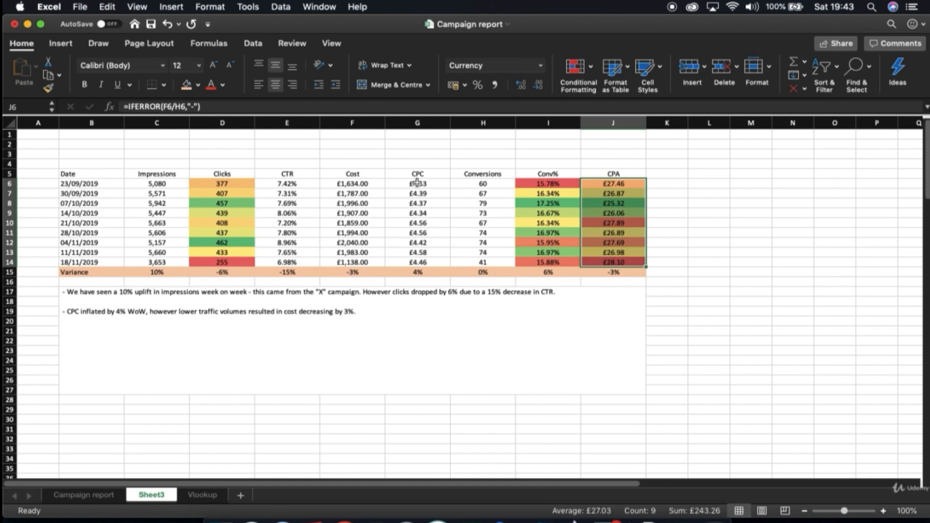
- Start a third note with a dash in the comment box, one blank line below the CPC note, and commit the cell
{"action": "left_click", "coordinate": [376, 313]}
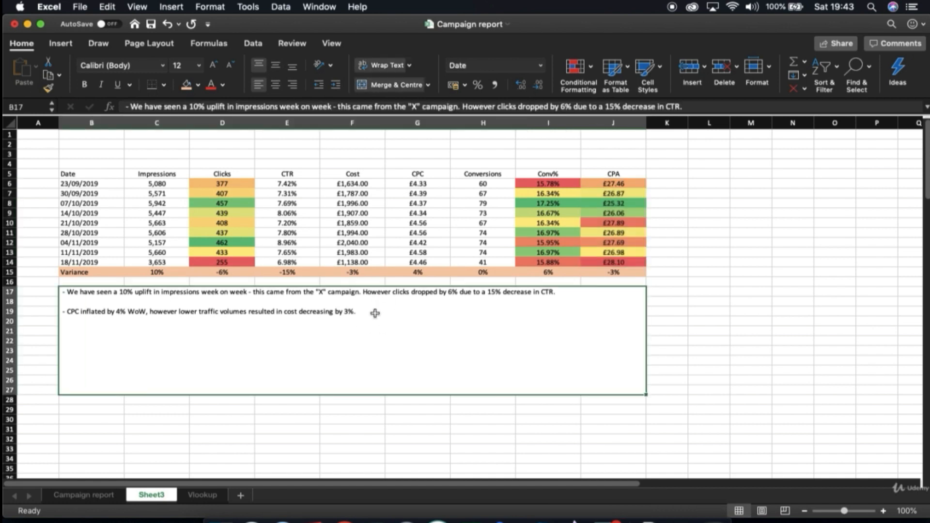
{"action": "double_click", "coordinate": [376, 313]}
{"action": "key", "text": "alt+Return"}
{"action": "key", "text": "alt+Return"}
{"action": "type", "text": "-"}
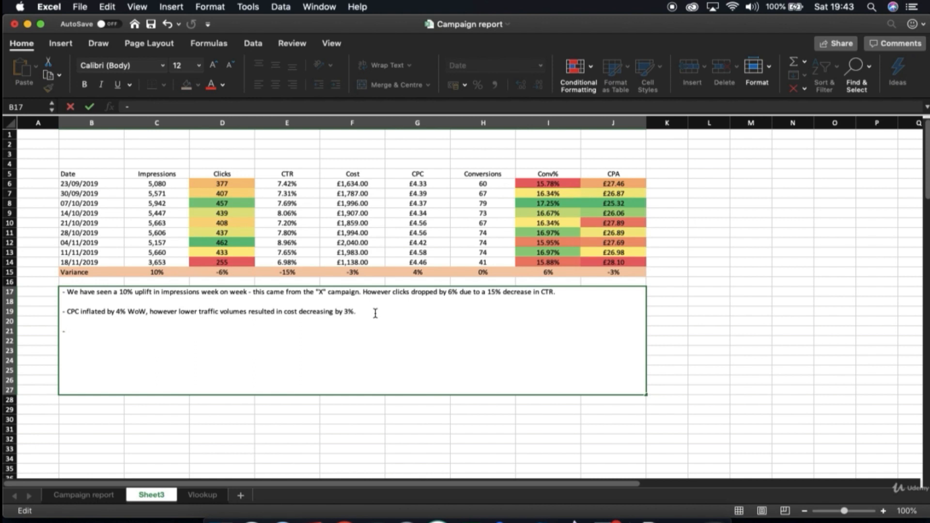
{"action": "key", "text": "Return"}
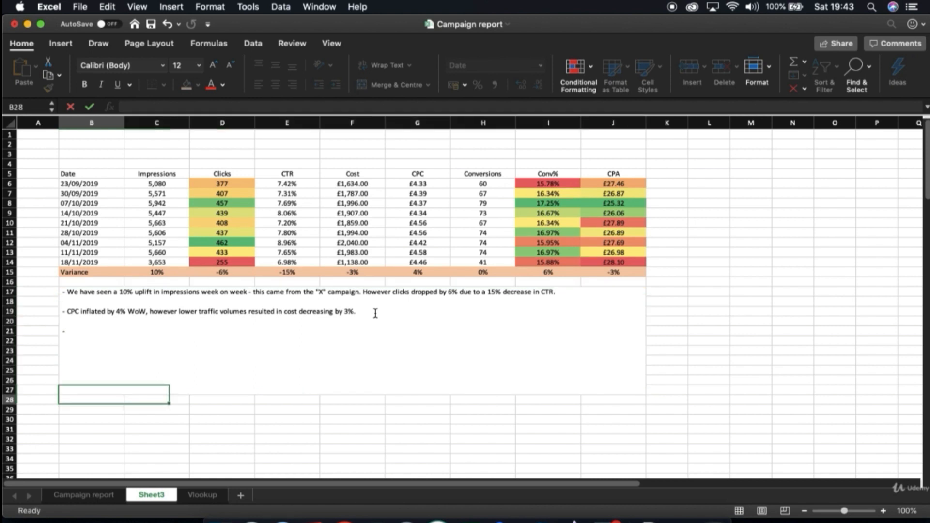
{"action": "left_click", "coordinate": [681, 270]}
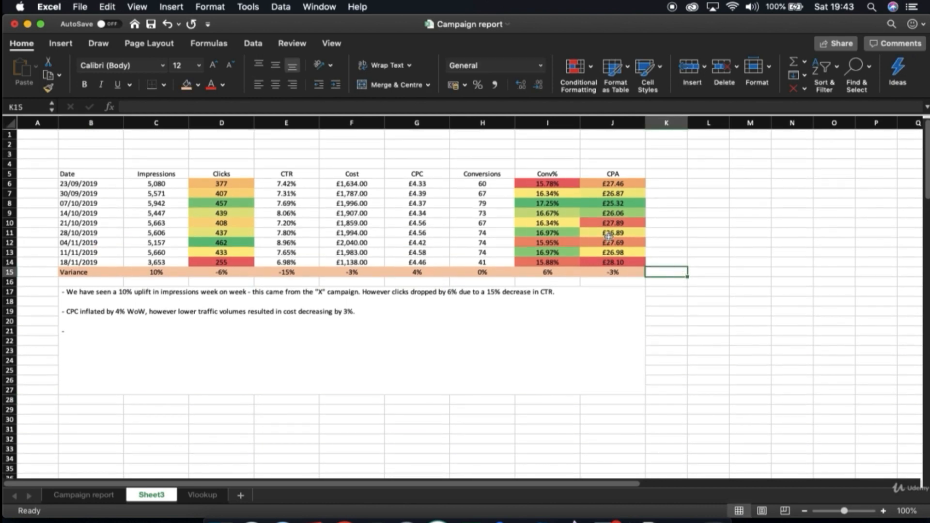
- Copy the weekly table's header row B5:J5 to row 29, starting at B29 below the comment box
{"action": "scroll", "coordinate": [165, 246], "scroll_direction": "down", "scroll_amount": 2}
{"action": "scroll", "coordinate": [165, 246], "scroll_direction": "up", "scroll_amount": 2}
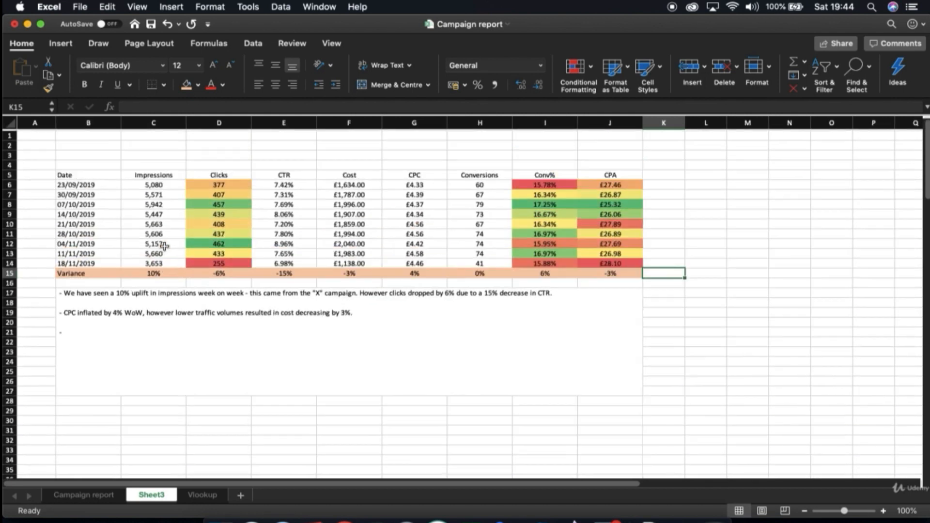
{"action": "left_click", "coordinate": [92, 410]}
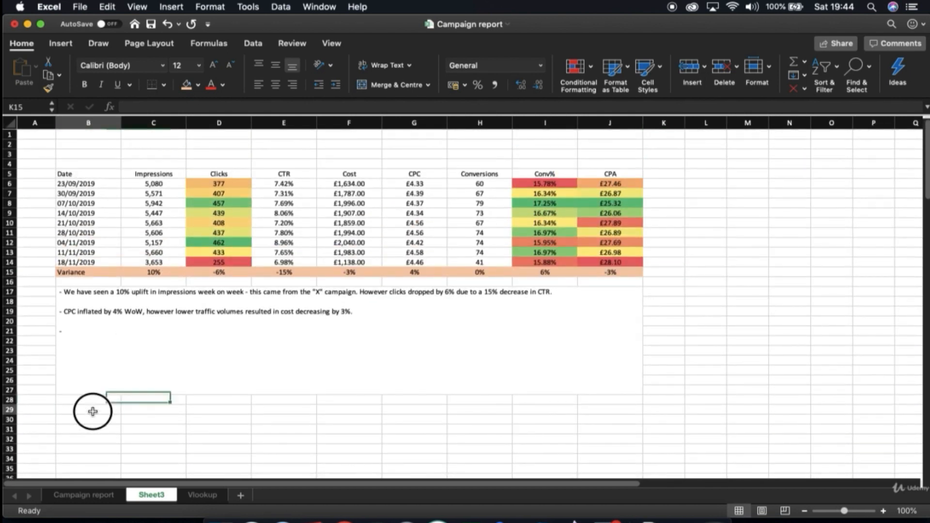
{"action": "left_click_drag", "start_coordinate": [86, 173], "coordinate": [609, 170]}
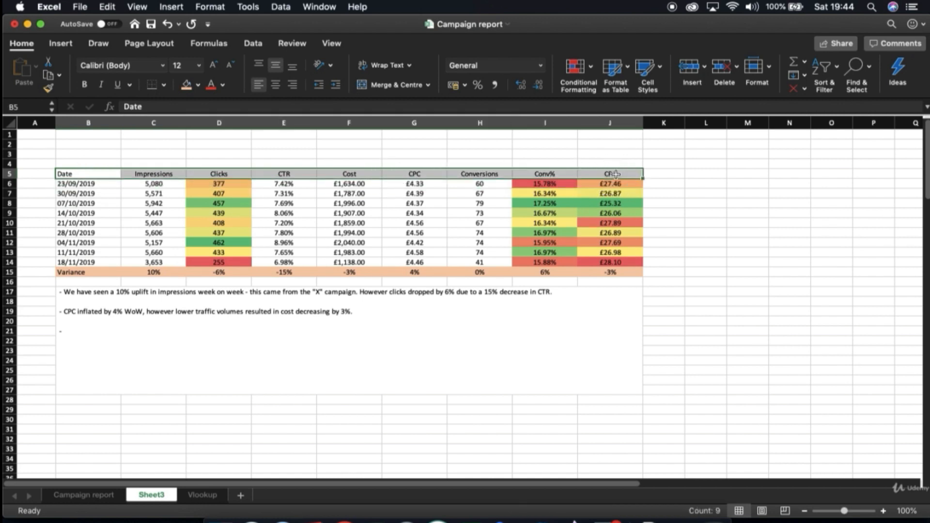
{"action": "key", "text": "cmd+c"}
{"action": "left_click", "coordinate": [100, 408]}
{"action": "key", "text": "cmd+v"}
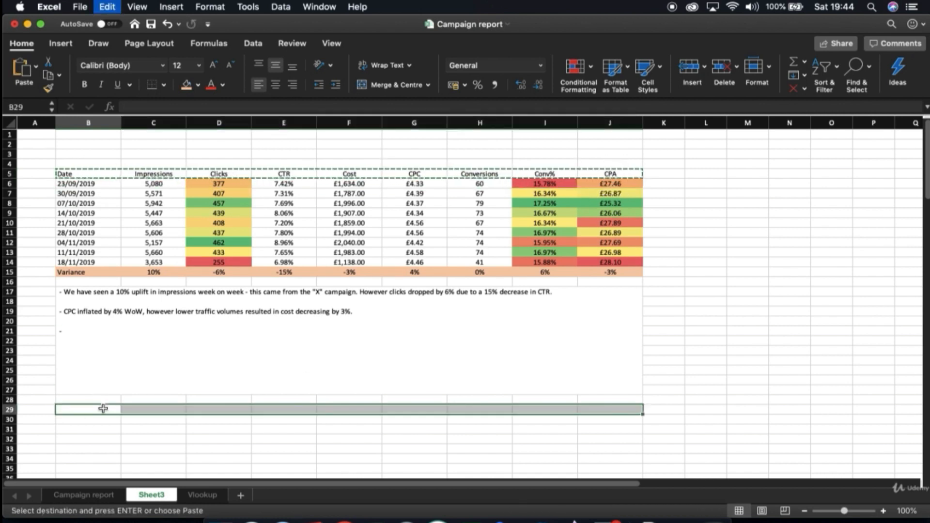
- Copy the first weekly row B6:J6 to row 30 under the new headers and enter September as its date label
{"action": "scroll", "coordinate": [194, 315], "scroll_direction": "down", "scroll_amount": 3}
{"action": "scroll", "coordinate": [187, 297], "scroll_direction": "up", "scroll_amount": 3}
{"action": "left_click_drag", "start_coordinate": [87, 168], "coordinate": [622, 168]}
{"action": "key", "text": "cmd+c"}
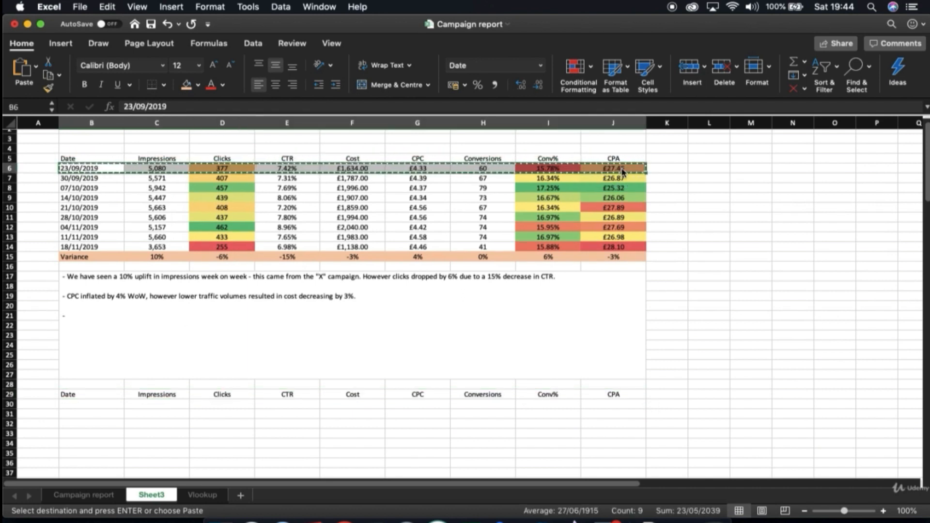
{"action": "left_click", "coordinate": [93, 404]}
{"action": "key", "text": "cmd+v"}
{"action": "left_click", "coordinate": [99, 404]}
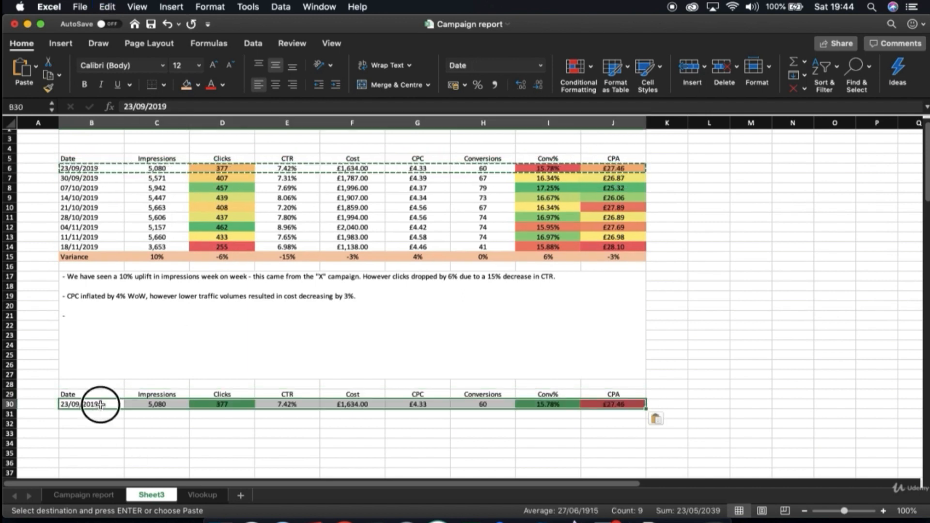
{"action": "type", "text": "September"}
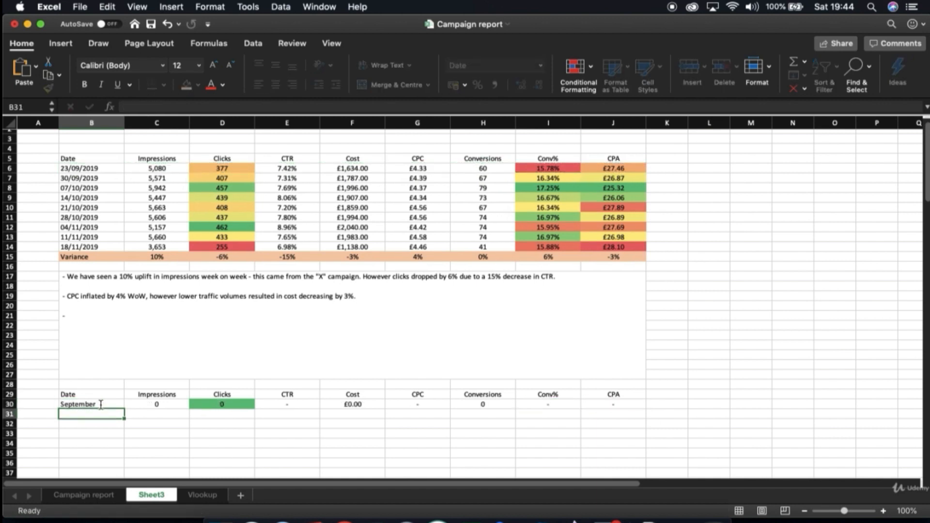
- Compare the September Impressions formula in C30 with the Month column on the Campaign report sheet
{"action": "key", "text": "Up"}
{"action": "key", "text": "Right"}
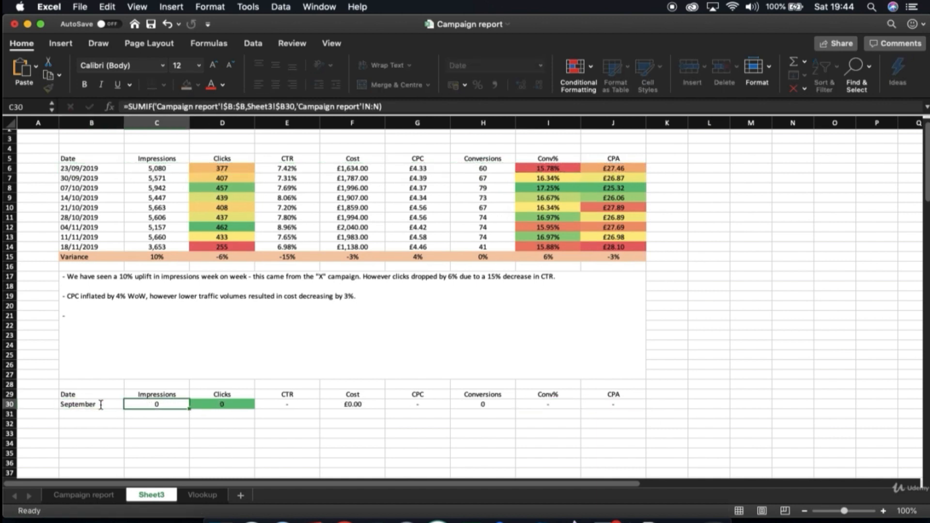
{"action": "left_click", "coordinate": [84, 494]}
{"action": "left_click_drag", "start_coordinate": [80, 123], "coordinate": [41, 122]}
{"action": "left_click", "coordinate": [41, 121]}
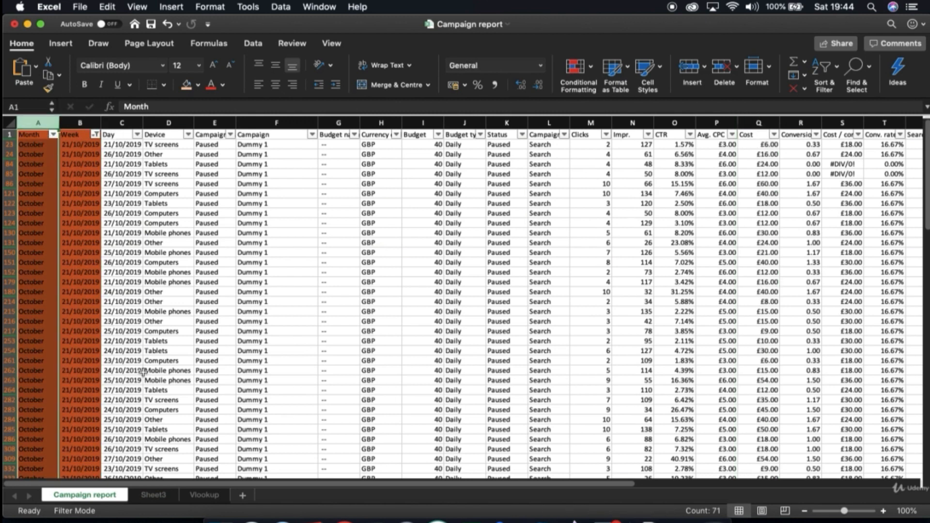
{"action": "left_click", "coordinate": [145, 493]}
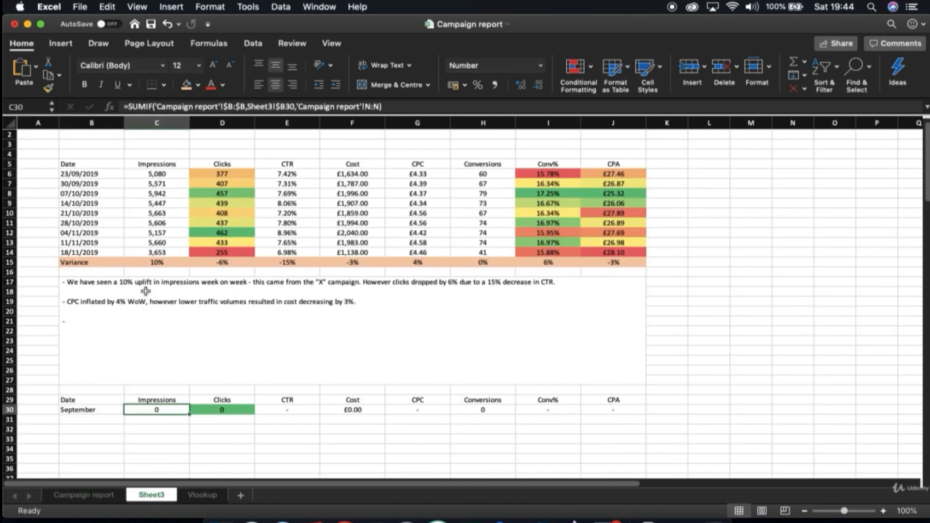
- Copy the $B:$B, reference from C30's formula and paste it as both search and replacement text for a replace on row 30
{"action": "left_click_drag", "start_coordinate": [248, 107], "coordinate": [223, 106]}
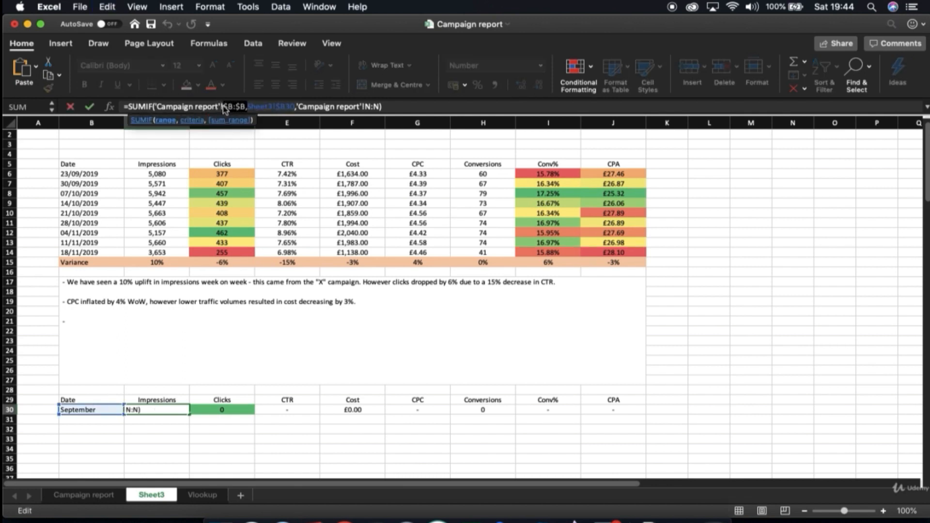
{"action": "key", "text": "Escape"}
{"action": "left_click", "coordinate": [8, 410]}
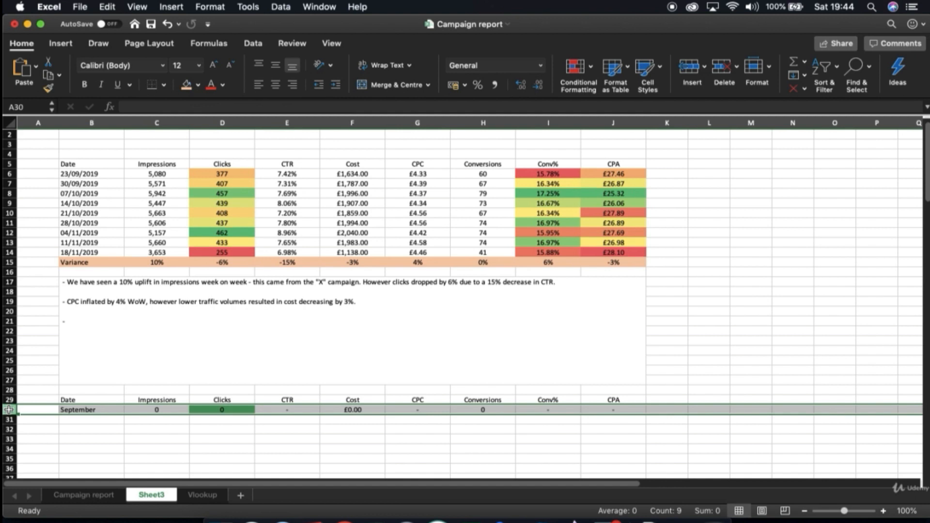
{"action": "key", "text": "ctrl+h"}
{"action": "key", "text": "super+v"}
{"action": "left_click", "coordinate": [365, 242]}
{"action": "key", "text": "super+v"}
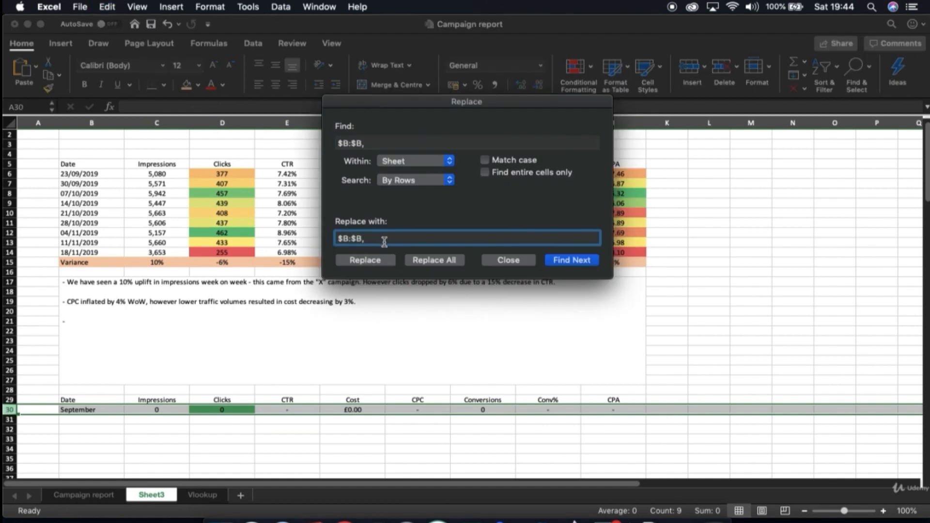
- Replace every $B:$B with $A:$A in row 30's formulas so they match on the Month column
{"action": "left_click", "coordinate": [387, 143]}
{"action": "key", "text": "BackSpace"}
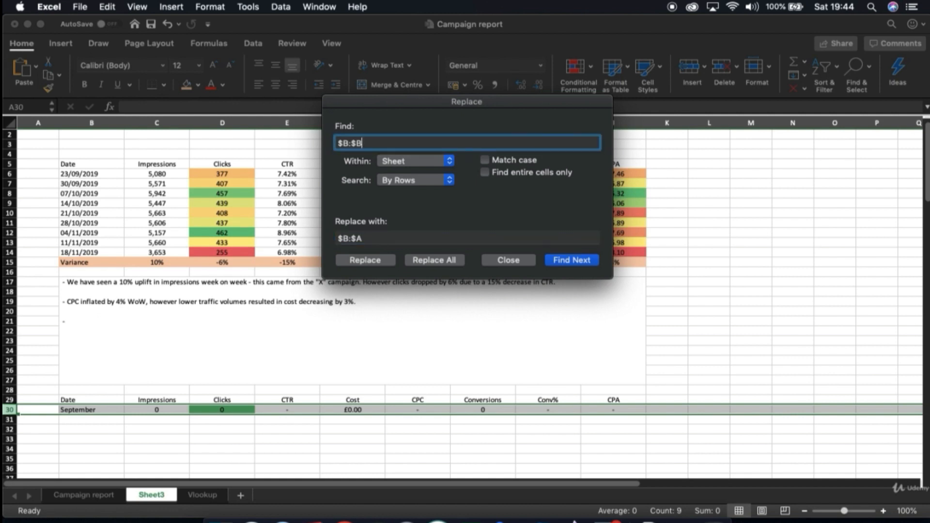
{"action": "left_click", "coordinate": [351, 237]}
{"action": "key", "text": "BackSpace"}
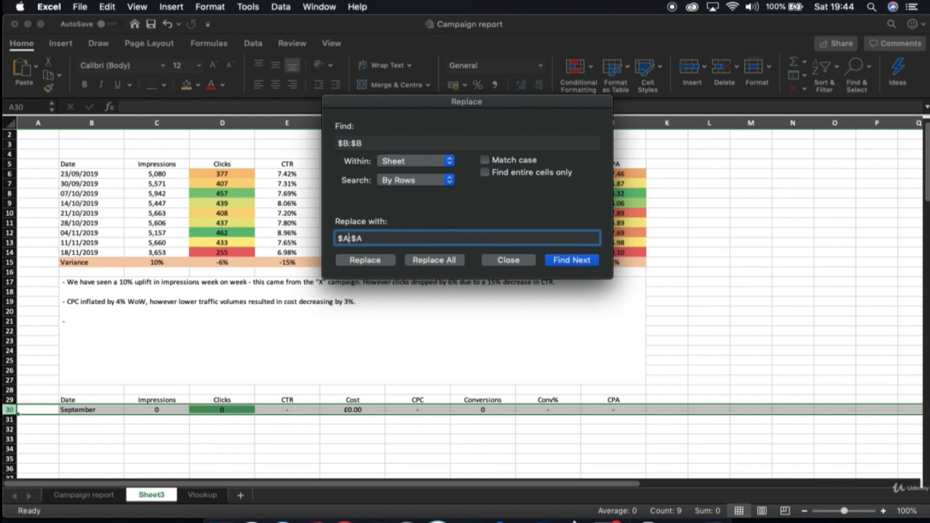
{"action": "type", "text": "A"}
{"action": "key", "text": "Return"}
{"action": "left_click", "coordinate": [458, 261]}
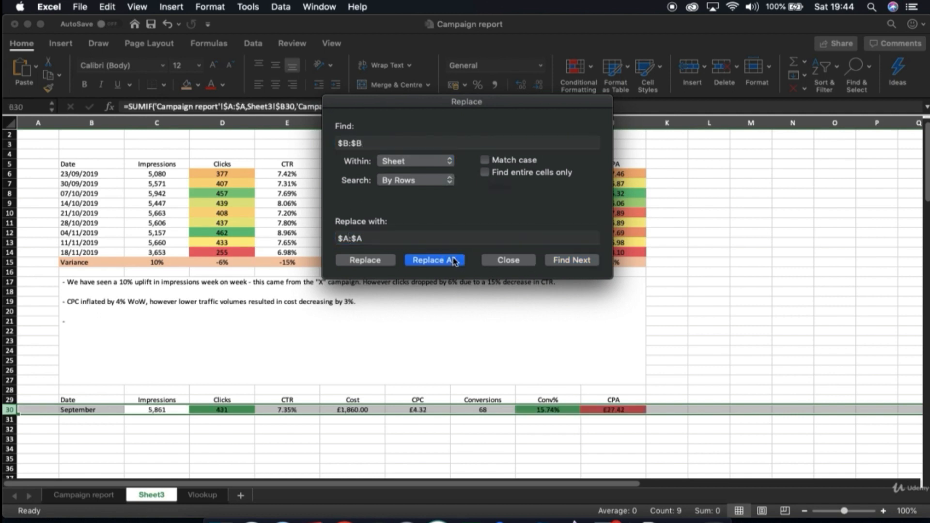
{"action": "left_click", "coordinate": [596, 209]}
{"action": "left_click", "coordinate": [532, 258]}
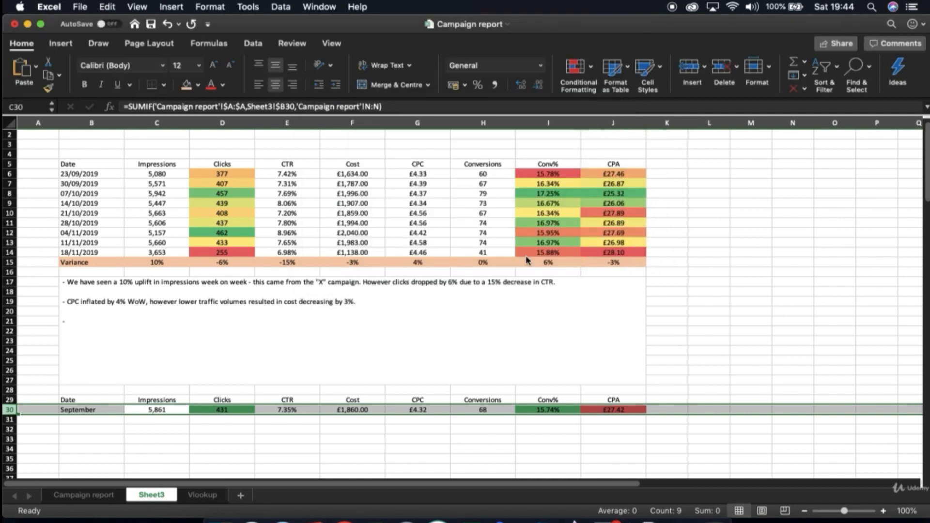
- Clear the existing filter on the Campaign report sheet so all records are shown
{"action": "scroll", "coordinate": [339, 290], "scroll_direction": "down", "scroll_amount": 3}
{"action": "left_click", "coordinate": [184, 309]}
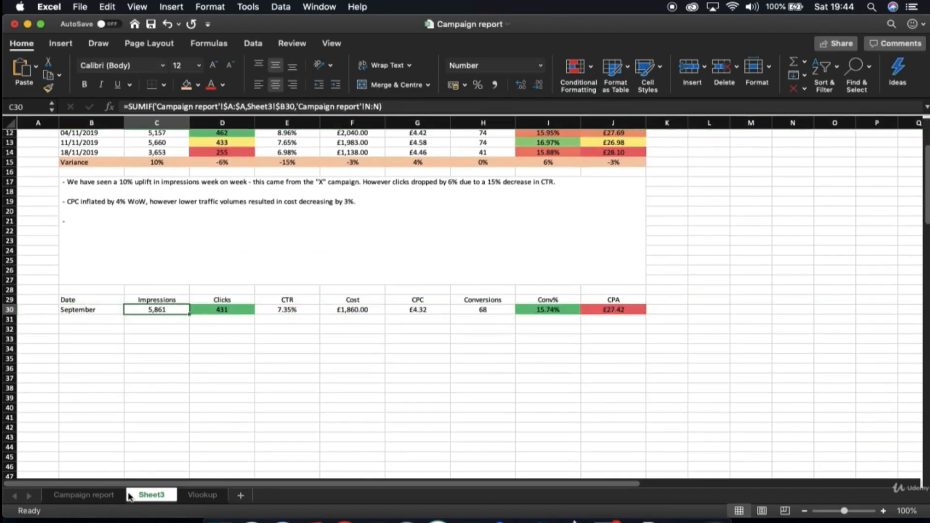
{"action": "left_click", "coordinate": [111, 497]}
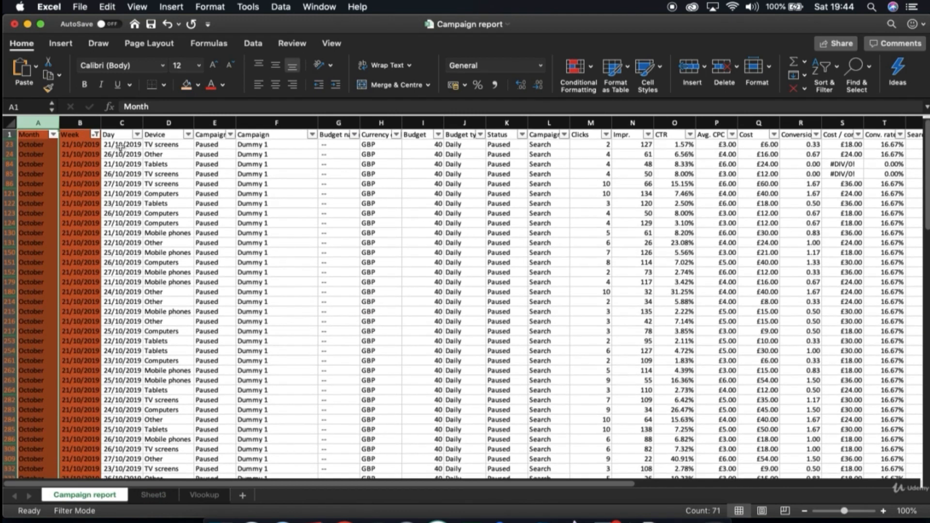
{"action": "left_click", "coordinate": [824, 70]}
{"action": "left_click", "coordinate": [833, 153]}
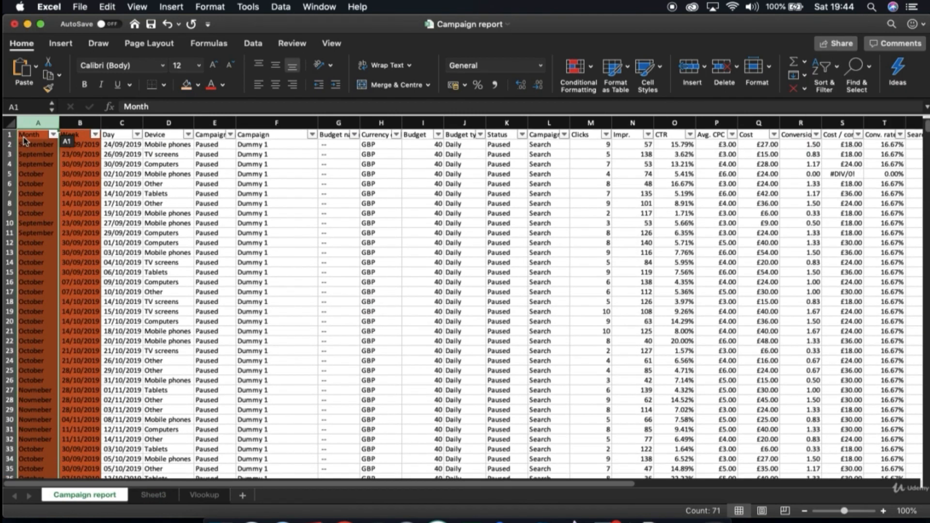
- Filter the Campaign report data to September and check the Clicks column's sum against D30 in Sheet3
{"action": "left_click", "coordinate": [53, 135]}
{"action": "left_click", "coordinate": [104, 200]}
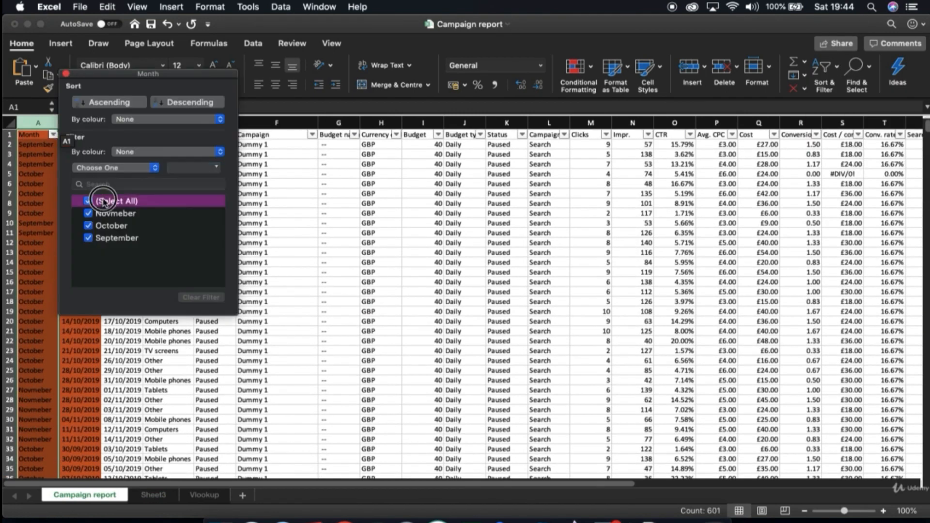
{"action": "left_click", "coordinate": [104, 235]}
{"action": "left_click", "coordinate": [385, 163]}
{"action": "left_click", "coordinate": [584, 123]}
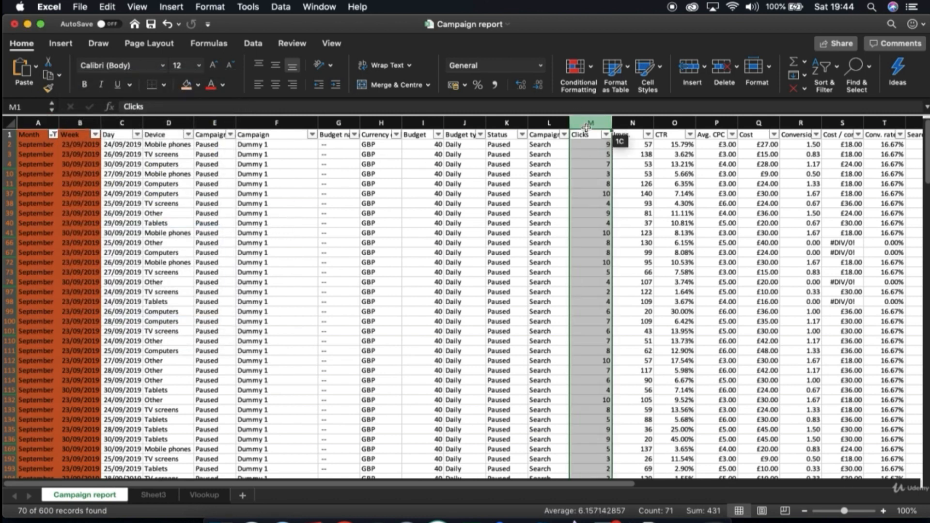
{"action": "left_click", "coordinate": [151, 495]}
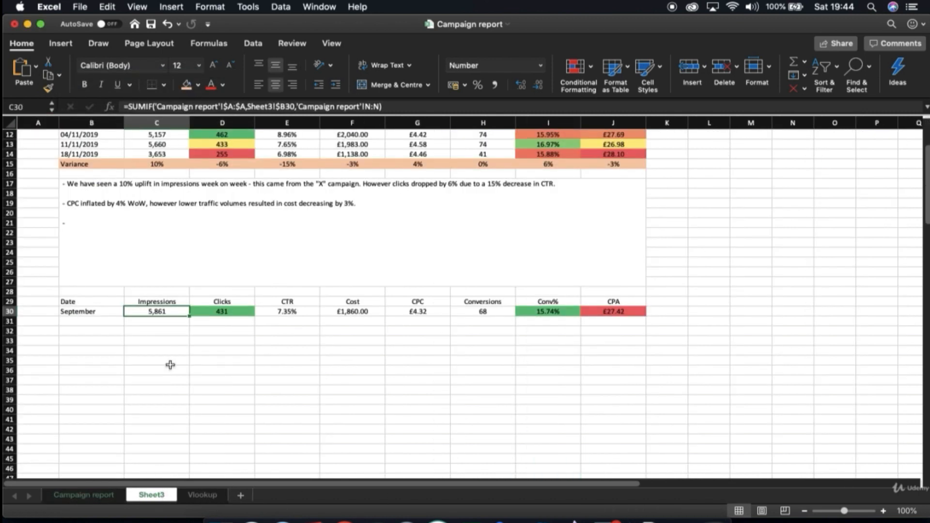
{"action": "left_click", "coordinate": [239, 311]}
- Extend the September row's formulas to October and November rows in 31 and 32
{"action": "left_click", "coordinate": [103, 314]}
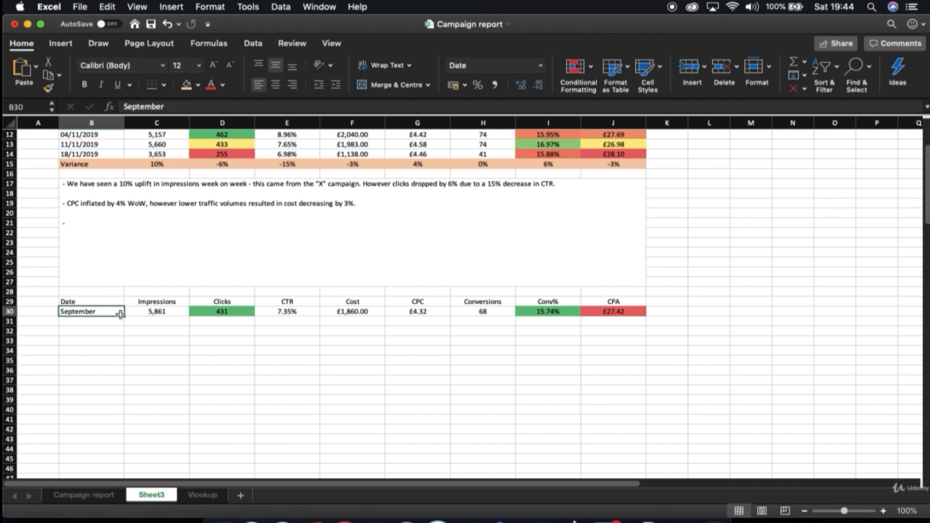
{"action": "left_click_drag", "start_coordinate": [124, 316], "coordinate": [592, 312]}
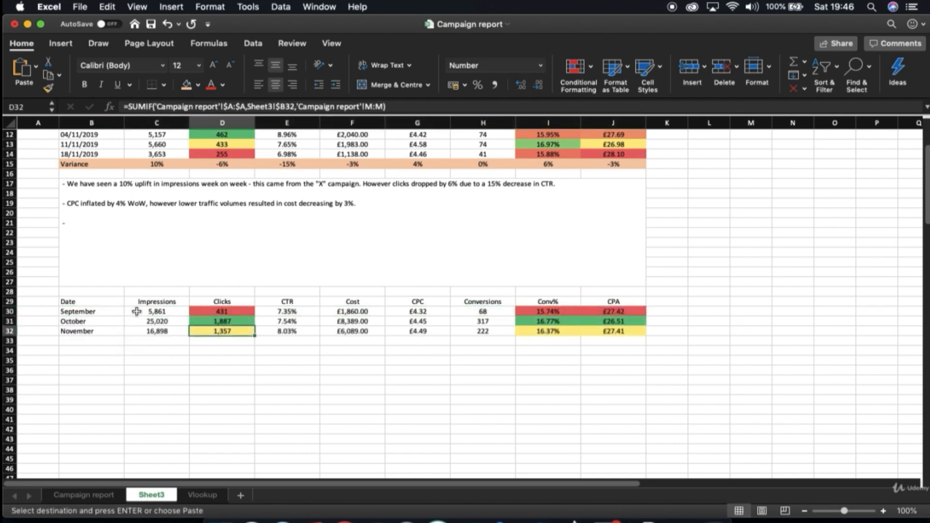
- Check the November Clicks total in D32 against the sum of the filtered Clicks column on the Campaign report sheet
{"action": "left_click", "coordinate": [137, 311]}
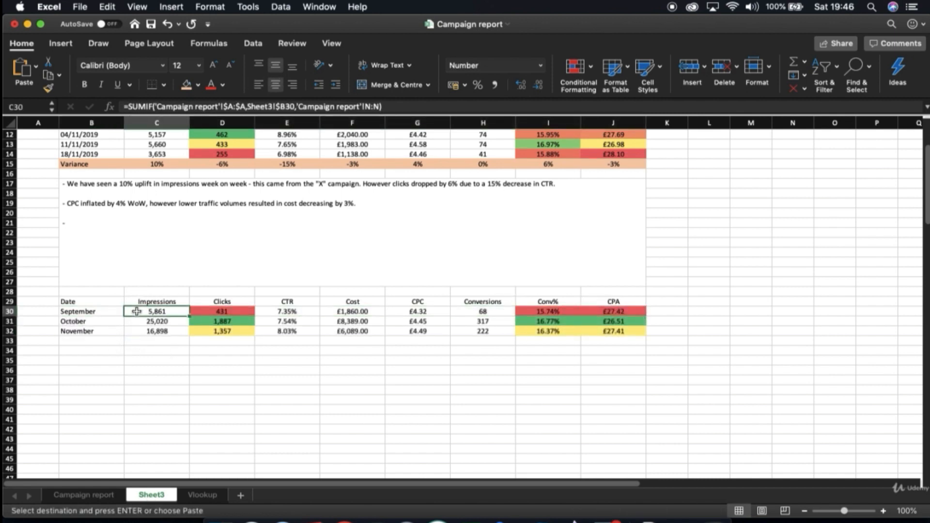
{"action": "left_click", "coordinate": [214, 333]}
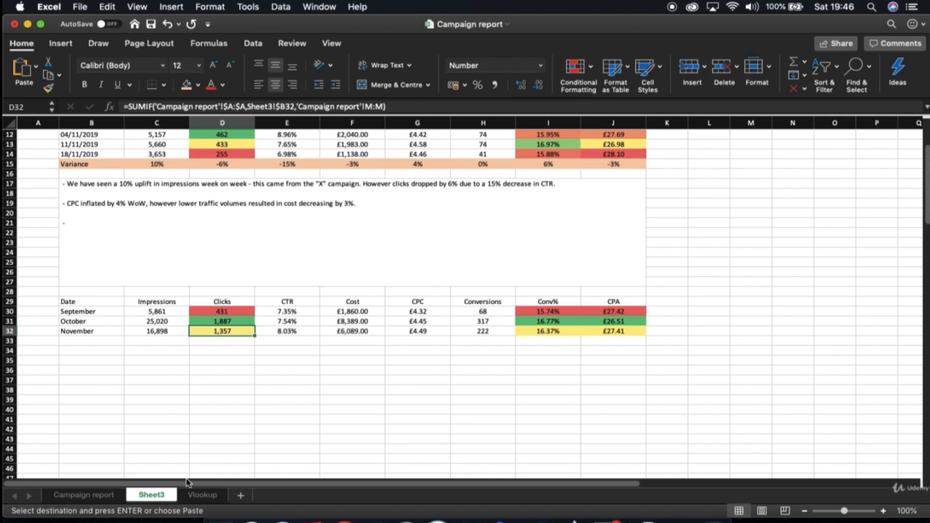
{"action": "left_click", "coordinate": [85, 495]}
{"action": "left_click", "coordinate": [591, 123]}
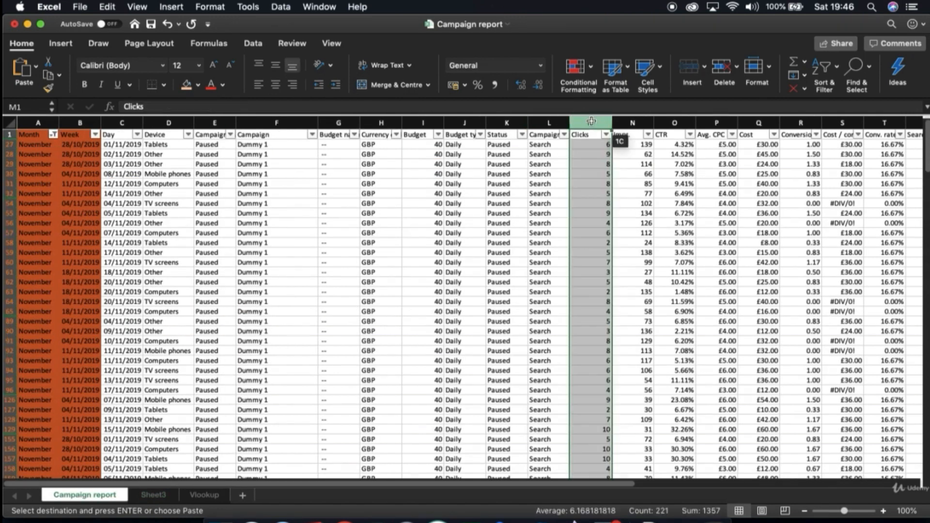
{"action": "left_click", "coordinate": [151, 496]}
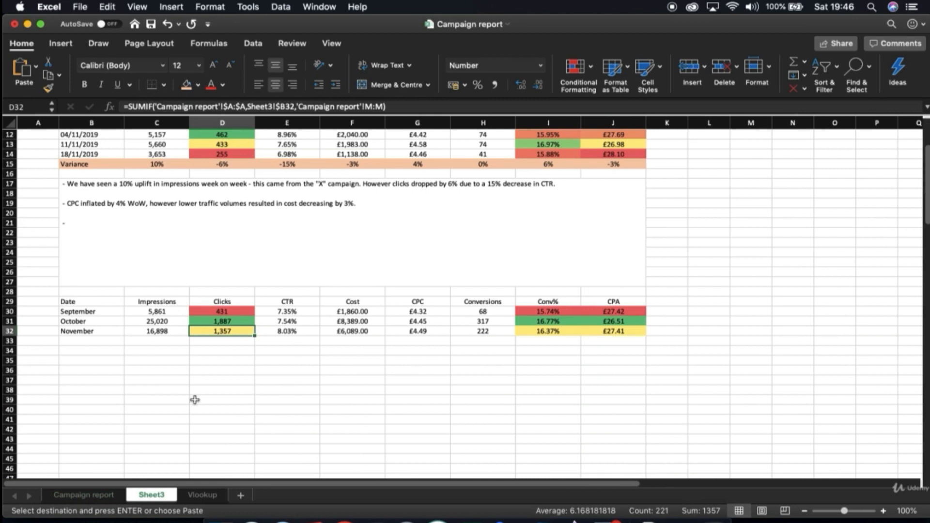
- Copy the merged comment box at B17 and paste it below the monthly table, starting at B36
{"action": "left_click", "coordinate": [224, 363]}
{"action": "left_click", "coordinate": [179, 209]}
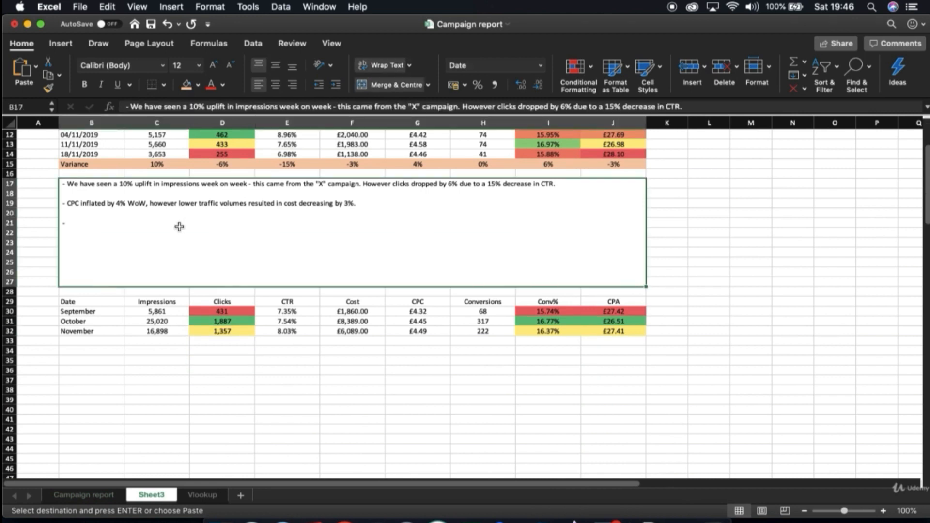
{"action": "left_click", "coordinate": [154, 368]}
{"action": "type", "text": "- We have seen a 10% uplift in impressions week on week - this came from the \"X\" campaign. However clicks dropped by 6% due to a 15% decrease in CTR.  - CPC inflated by 4% WoW, however lower traffic volumes resulted in cost decreasing by 3%.  -"}
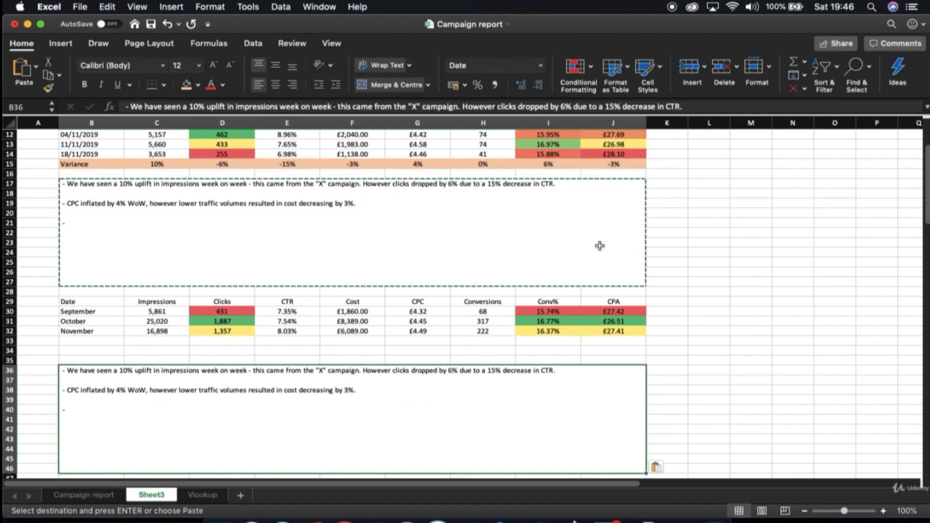
- Review the September and November Clicks cells in the monthly table, then return to the weekly table
{"action": "scroll", "coordinate": [246, 218], "scroll_direction": "down", "scroll_amount": 5}
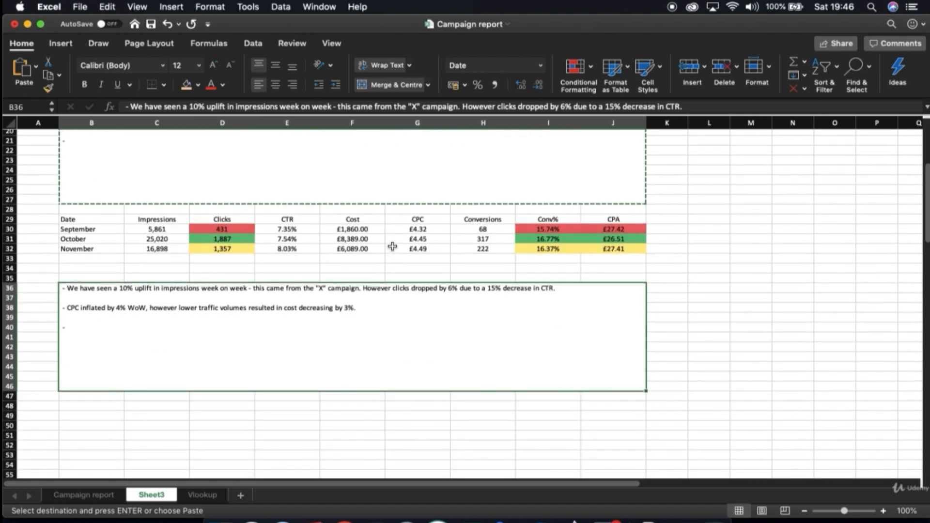
{"action": "left_click", "coordinate": [199, 232]}
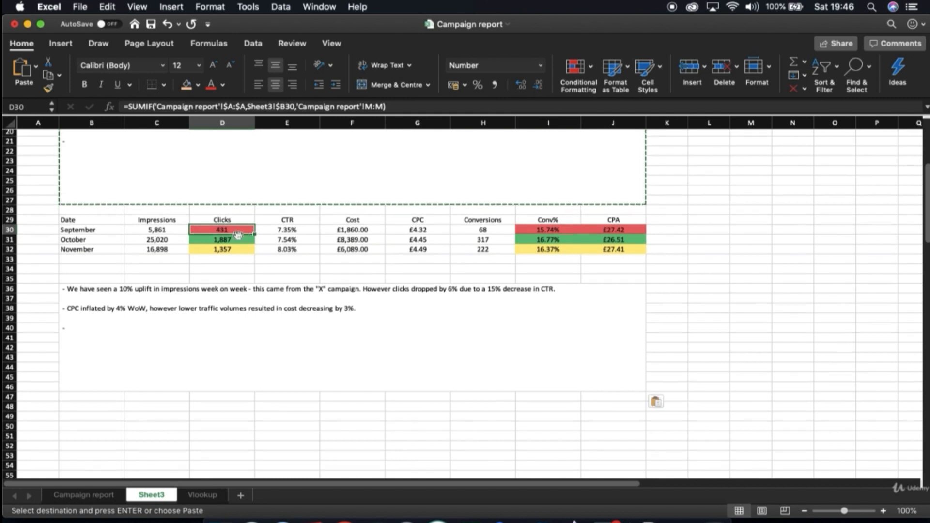
{"action": "left_click", "coordinate": [232, 250]}
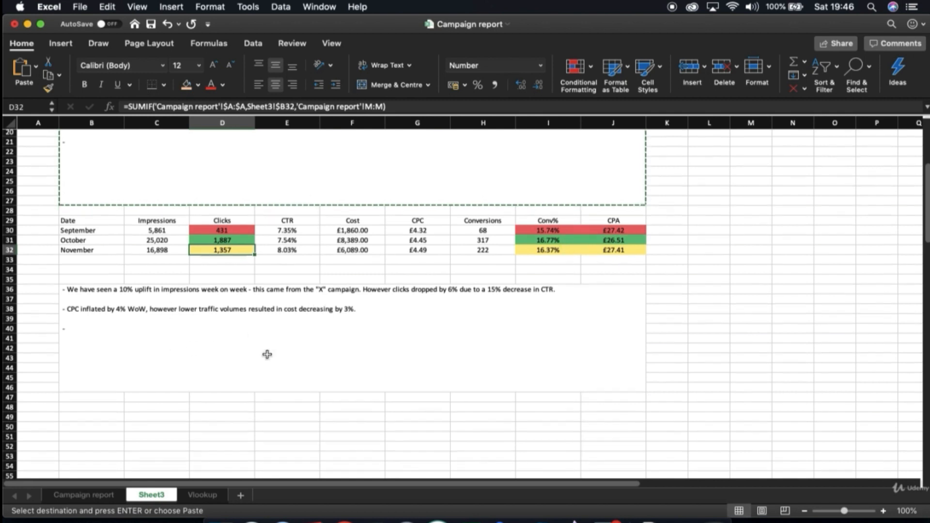
{"action": "scroll", "coordinate": [266, 353], "scroll_direction": "up", "scroll_amount": 10}
{"action": "left_click", "coordinate": [786, 216]}
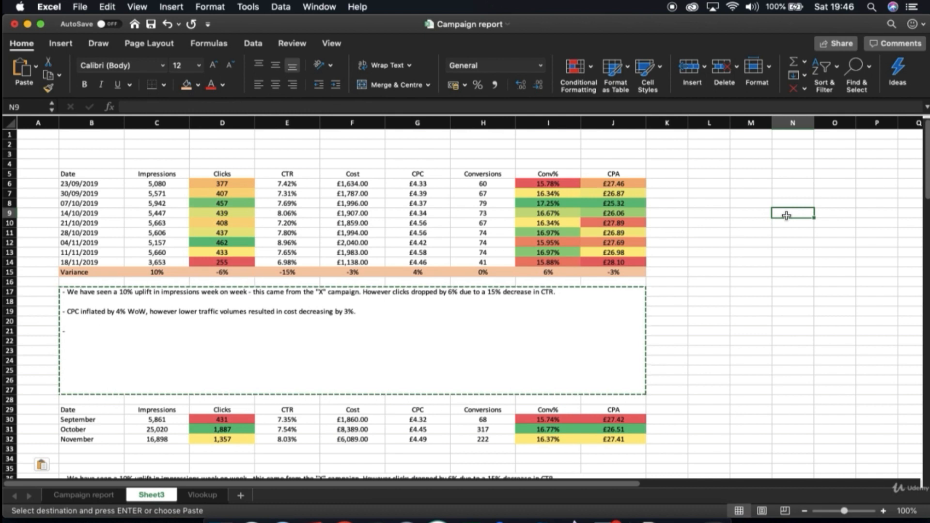
- Clear the copy outline around the comment box and turn off gridlines on Sheet3
{"action": "key", "text": "Escape"}
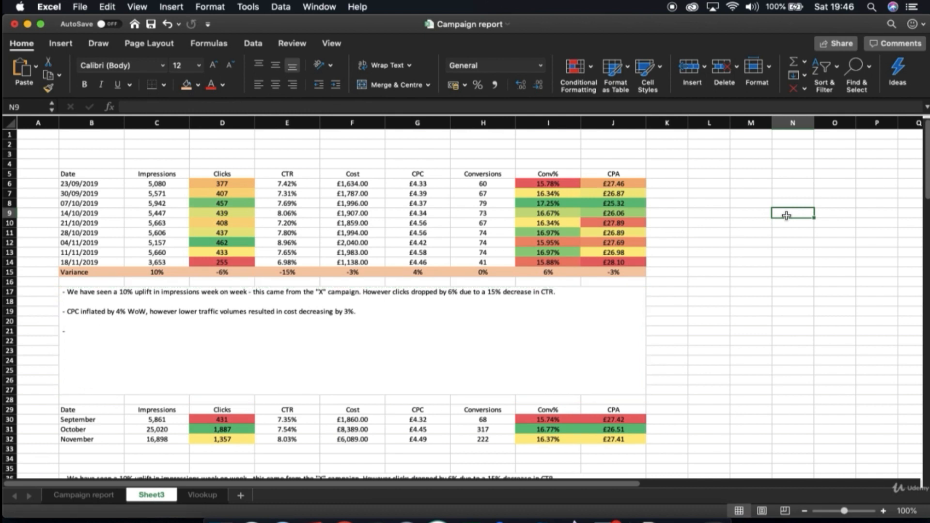
{"action": "left_click", "coordinate": [265, 145]}
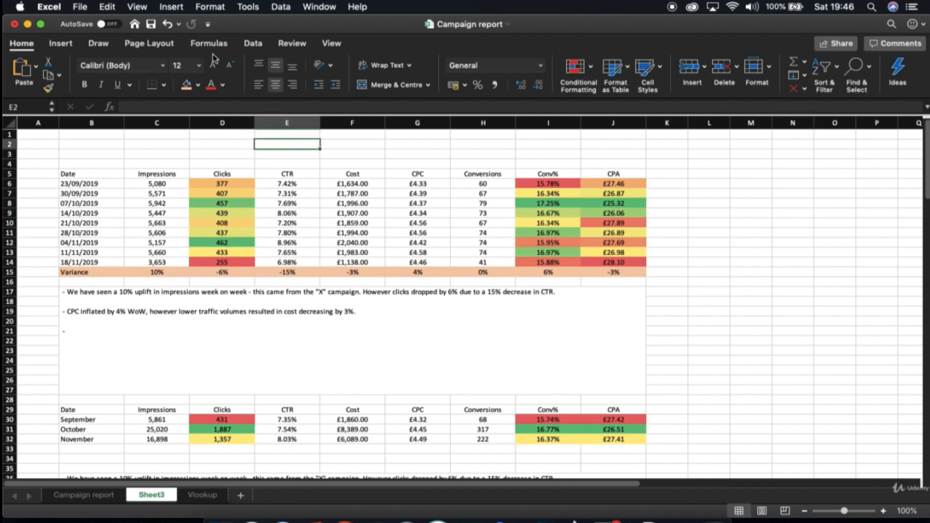
{"action": "left_click", "coordinate": [332, 43]}
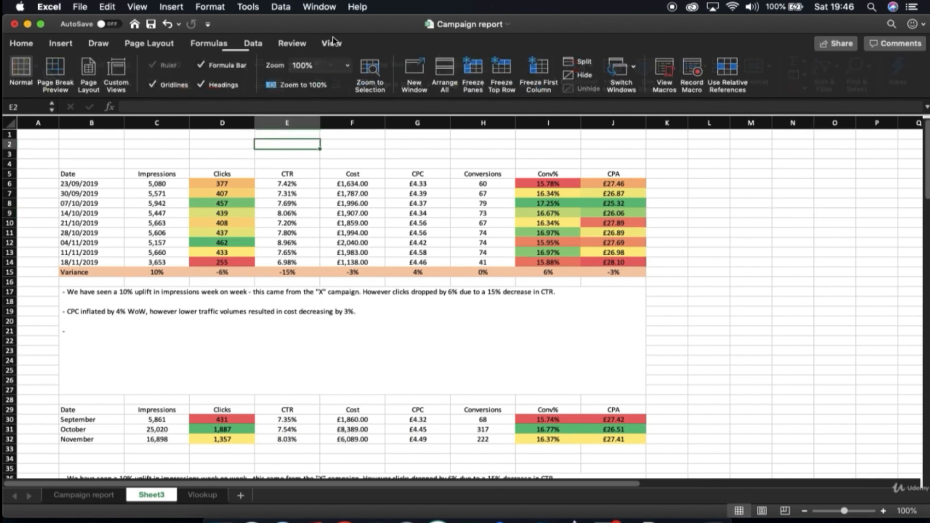
{"action": "left_click", "coordinate": [154, 85]}
{"action": "left_click", "coordinate": [148, 141]}
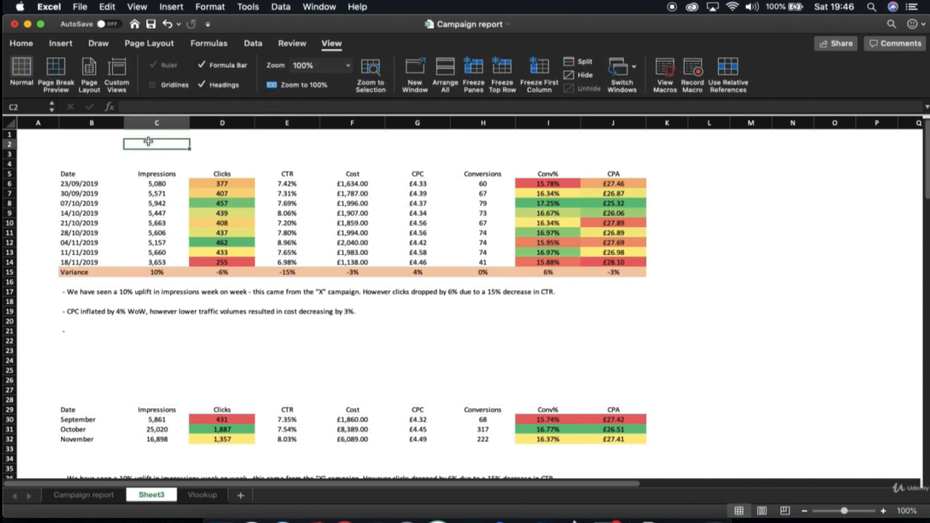
{"action": "left_click", "coordinate": [95, 137]}
{"action": "left_click", "coordinate": [96, 144]}
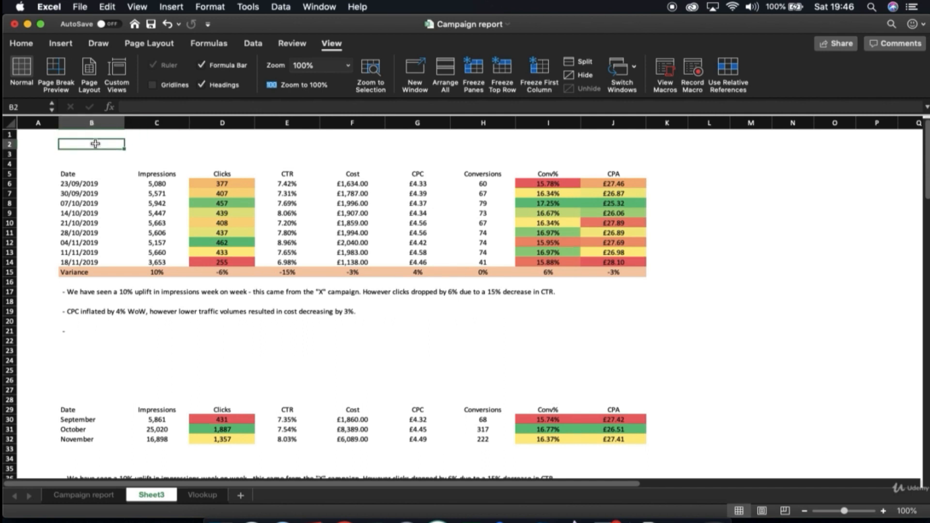
- Apply all borders to the weekly table in B5:J15
{"action": "left_click", "coordinate": [71, 47]}
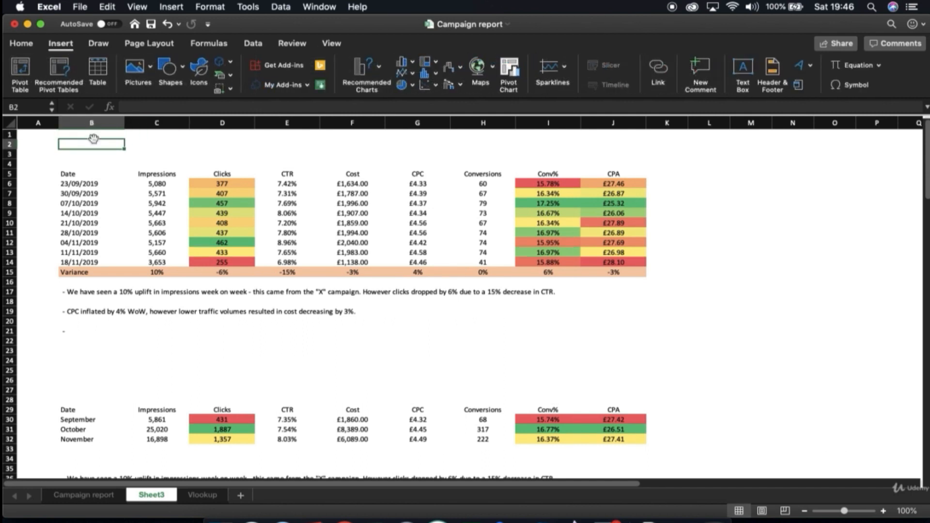
{"action": "left_click_drag", "start_coordinate": [85, 174], "coordinate": [623, 274]}
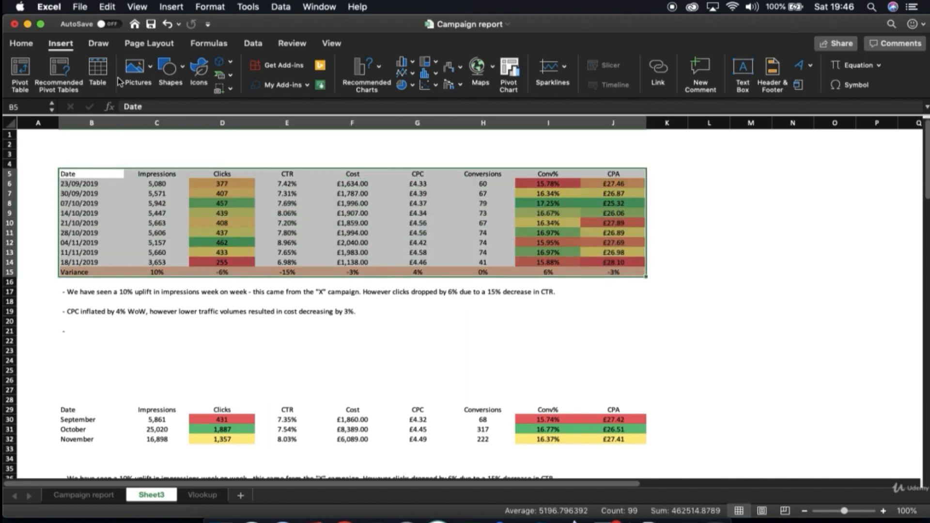
{"action": "left_click", "coordinate": [21, 43]}
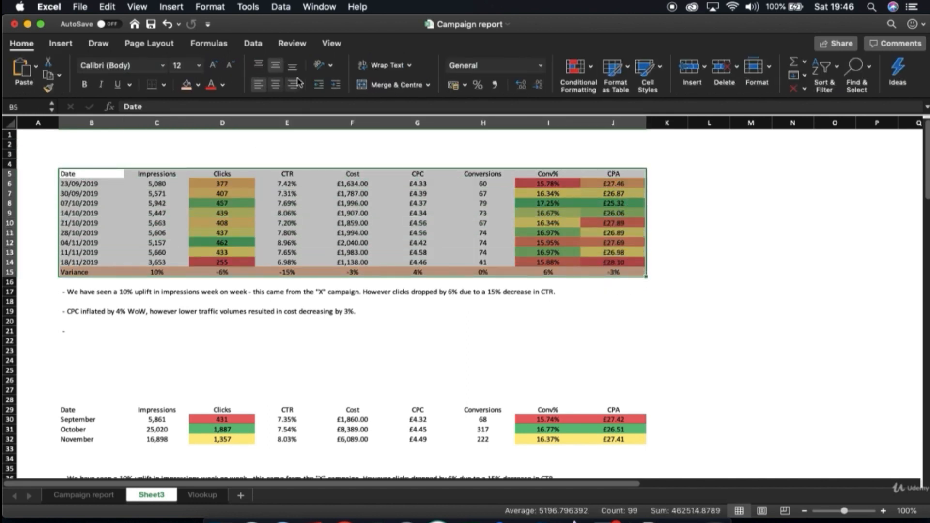
{"action": "left_click", "coordinate": [165, 85]}
{"action": "left_click", "coordinate": [193, 202]}
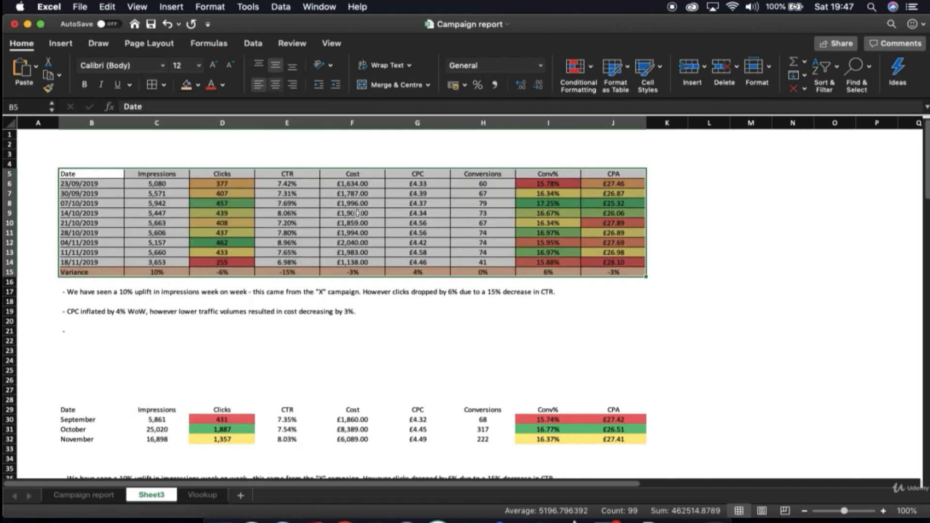
{"action": "left_click", "coordinate": [357, 213]}
- Apply all borders to the monthly table in B29:J32
{"action": "scroll", "coordinate": [358, 213], "scroll_direction": "down", "scroll_amount": 3}
{"action": "left_click", "coordinate": [299, 227]}
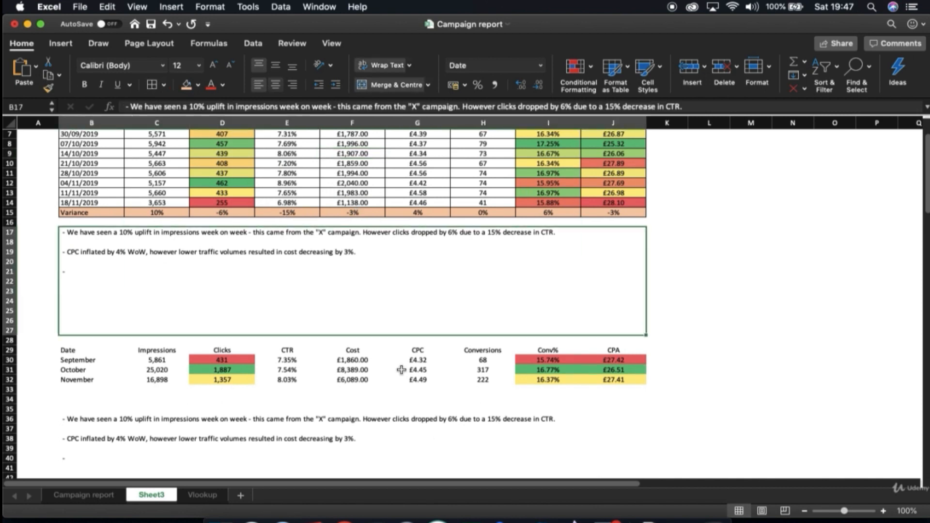
{"action": "left_click_drag", "start_coordinate": [77, 350], "coordinate": [617, 384]}
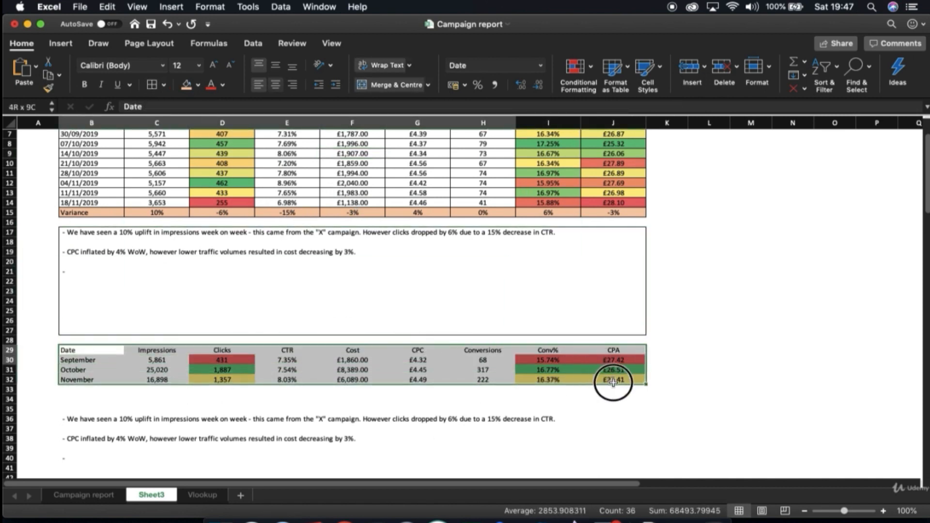
{"action": "left_click", "coordinate": [148, 87]}
{"action": "left_click", "coordinate": [111, 419]}
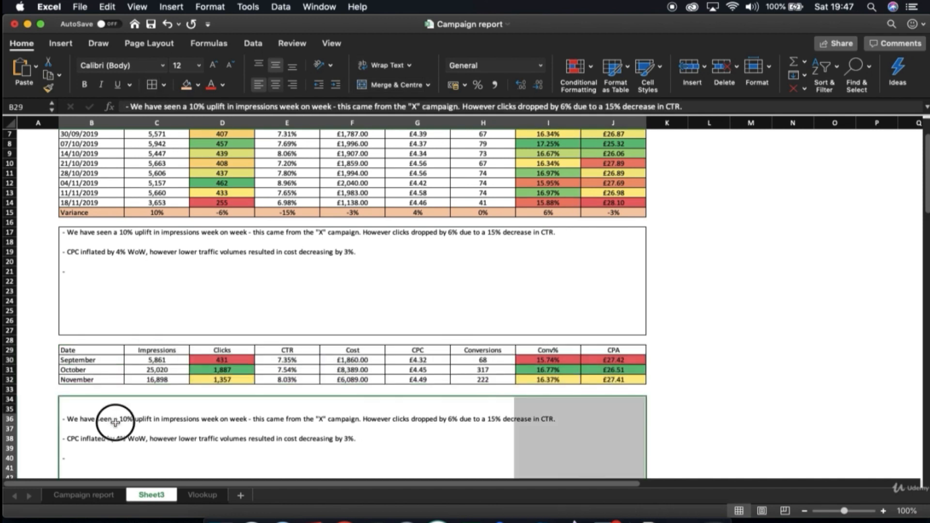
{"action": "scroll", "coordinate": [773, 233], "scroll_direction": "up", "scroll_amount": 3}
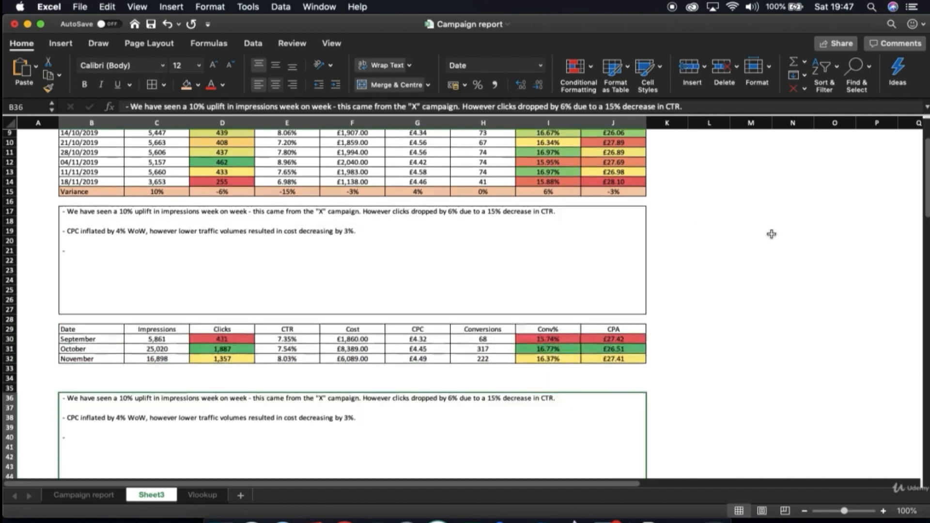
- Rename the Campaign report sheet as RAW DATA
{"action": "double_click", "coordinate": [87, 495]}
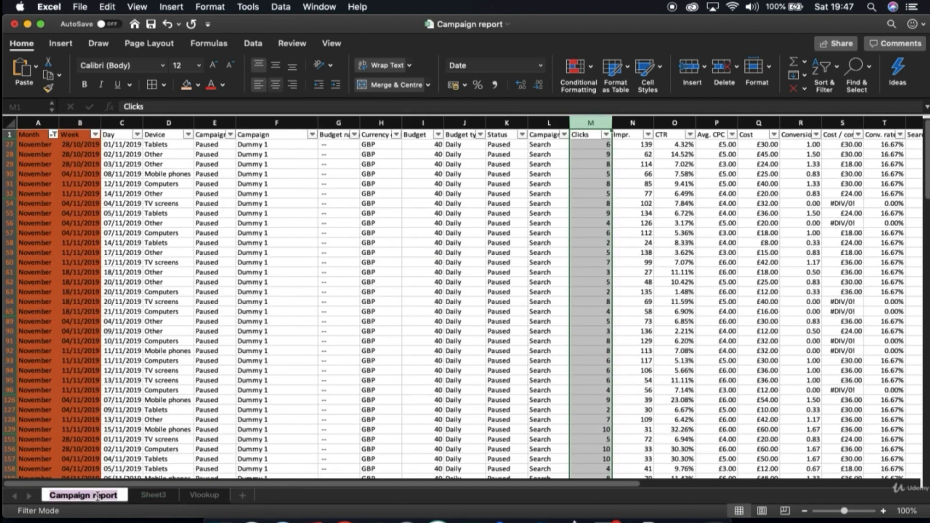
{"action": "type", "text": "RAW DATA"}
{"action": "key", "text": "Return"}
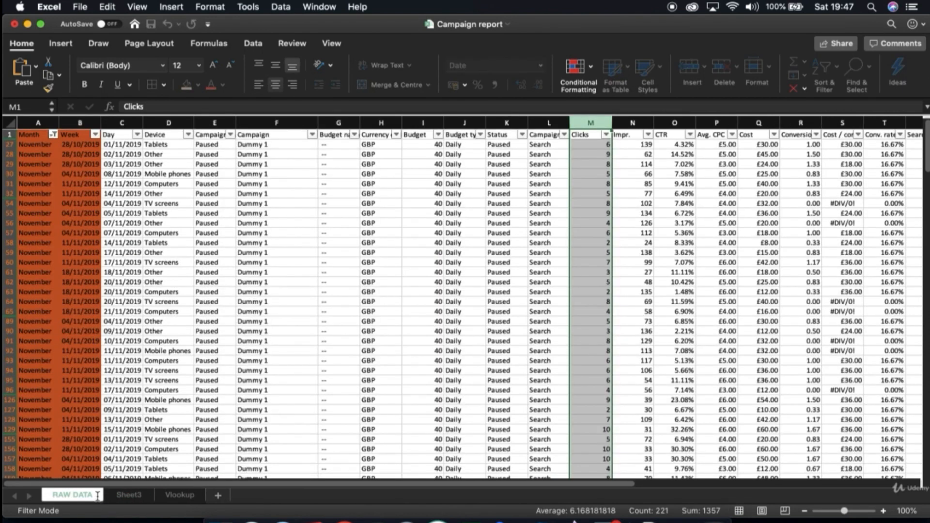
- Set the RAW DATA sheet's tab colour to red and hide the sheet
{"action": "right_click", "coordinate": [90, 496]}
{"action": "mouse_move", "coordinate": [138, 438]}
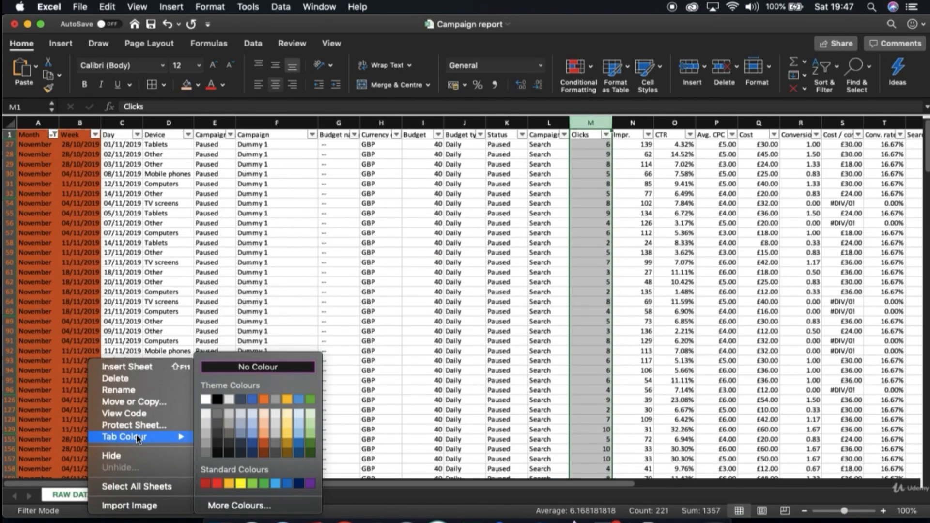
{"action": "left_click", "coordinate": [217, 483]}
{"action": "left_click", "coordinate": [145, 494]}
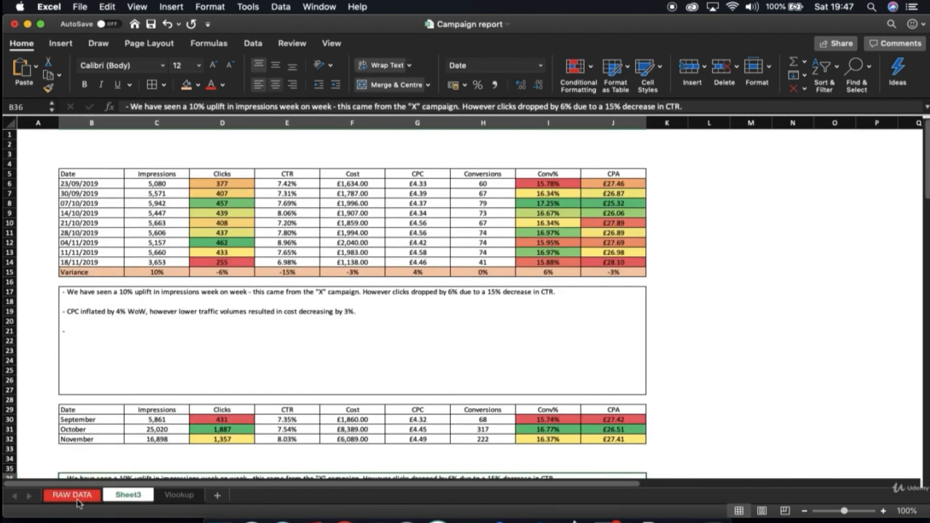
{"action": "right_click", "coordinate": [78, 504]}
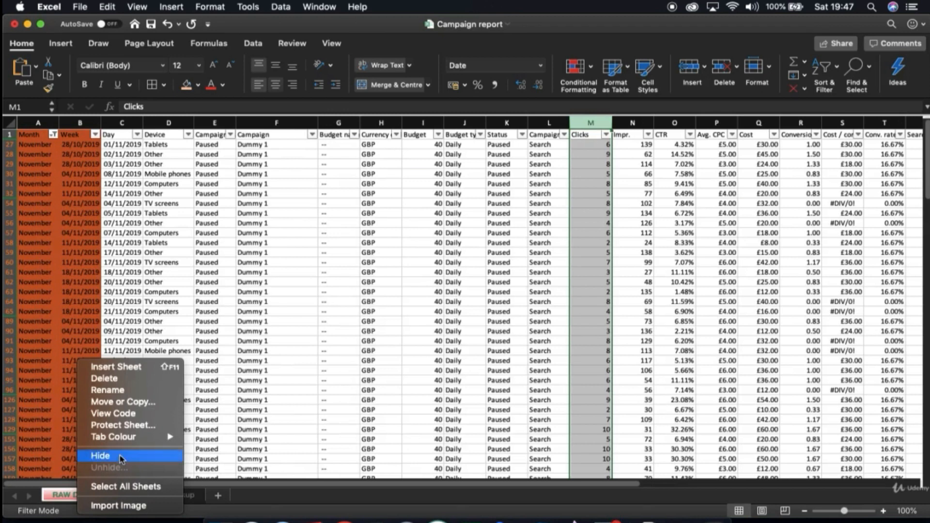
{"action": "left_click", "coordinate": [122, 456]}
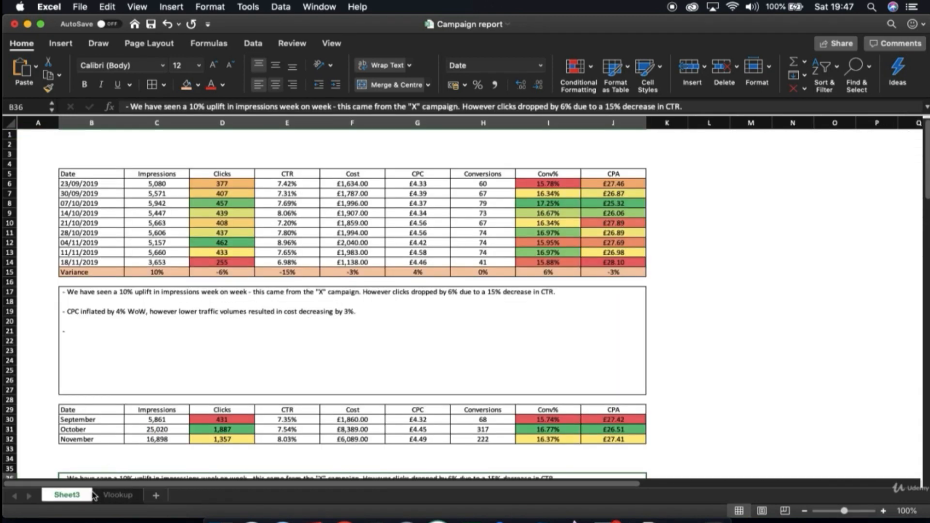
- Set the Vlookup sheet's tab colour to red and hide the sheet
{"action": "left_click", "coordinate": [120, 495]}
{"action": "right_click", "coordinate": [120, 497]}
{"action": "mouse_move", "coordinate": [212, 440]}
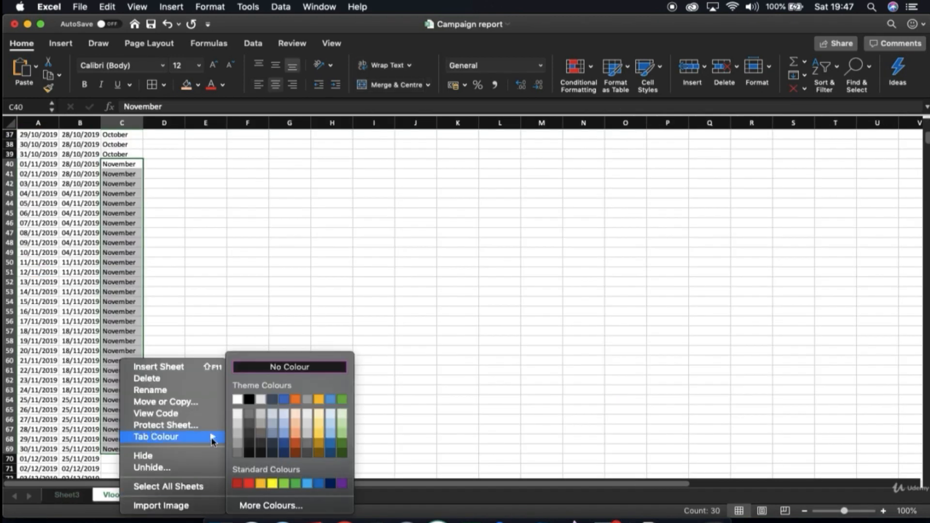
{"action": "left_click", "coordinate": [250, 483]}
{"action": "right_click", "coordinate": [133, 497]}
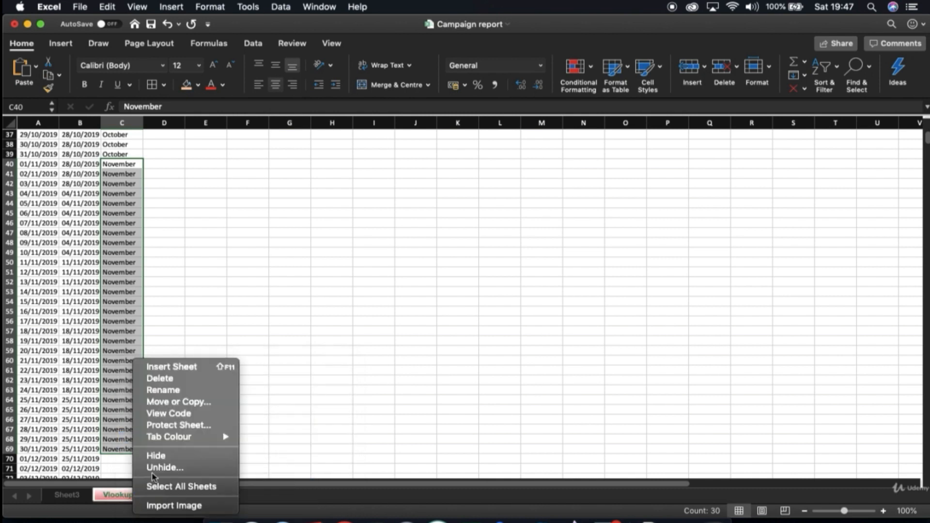
{"action": "left_click", "coordinate": [173, 459]}
- Rename Sheet3 as Summary Sheet
{"action": "double_click", "coordinate": [69, 494]}
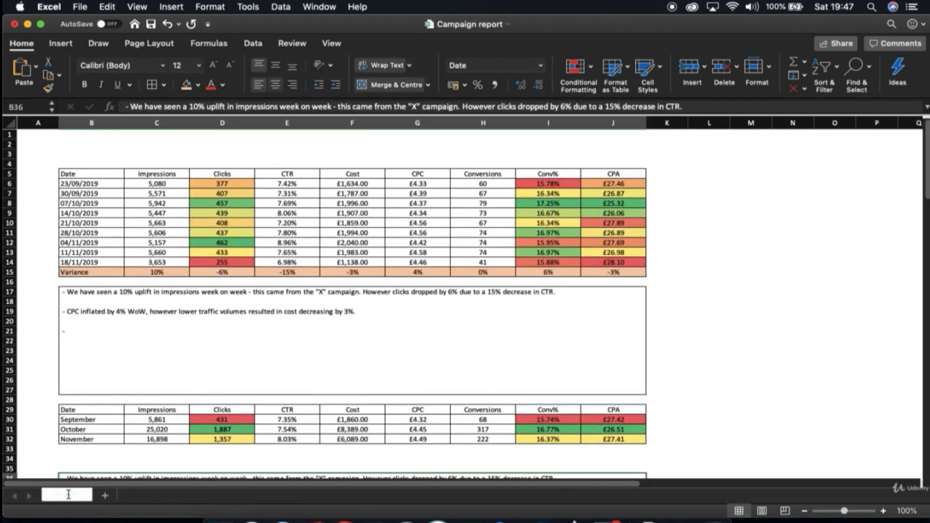
{"action": "type", "text": "Summary Sheet"}
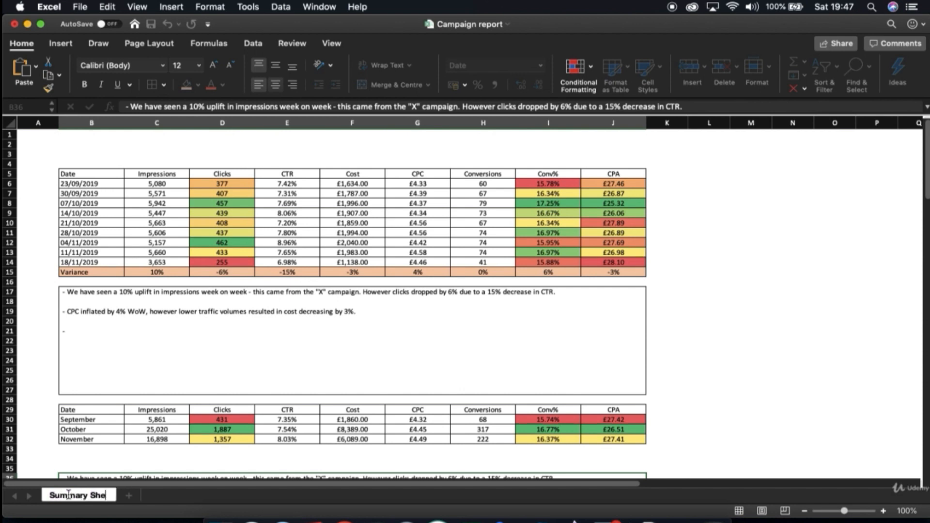
{"action": "key", "text": "Return"}
{"action": "scroll", "coordinate": [138, 331], "scroll_direction": "up", "scroll_amount": 2}
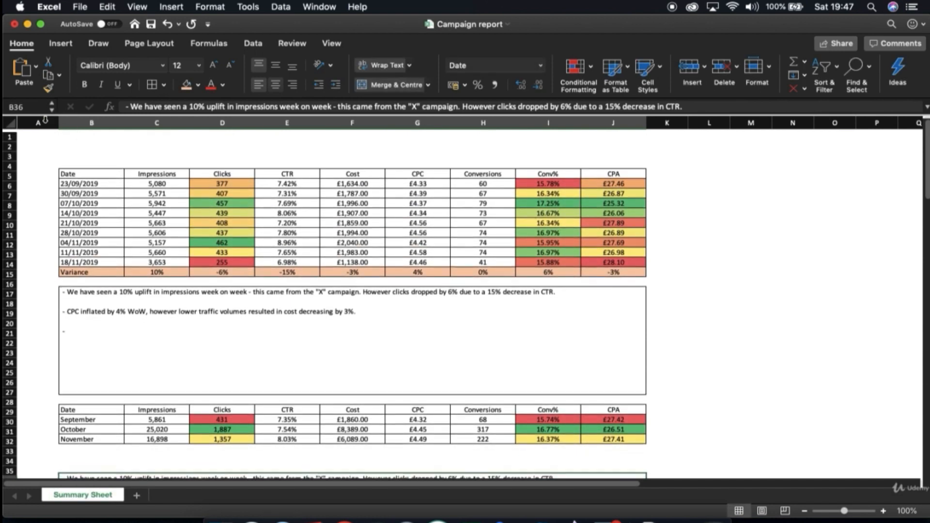
- Format the weekly table's header row B5:J5 with a dark blue fill and bold white text
{"action": "left_click", "coordinate": [34, 135]}
{"action": "left_click_drag", "start_coordinate": [115, 177], "coordinate": [613, 174]}
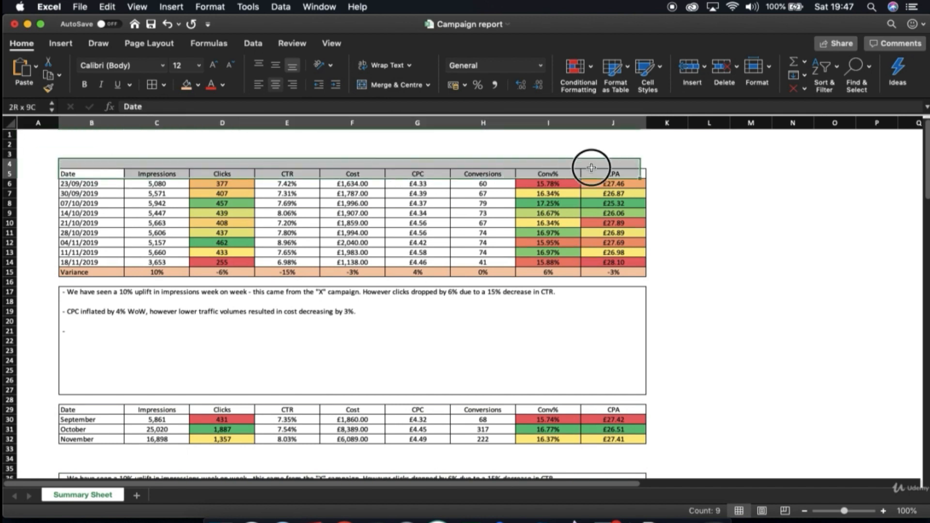
{"action": "left_click", "coordinate": [198, 85]}
{"action": "left_click", "coordinate": [237, 194]}
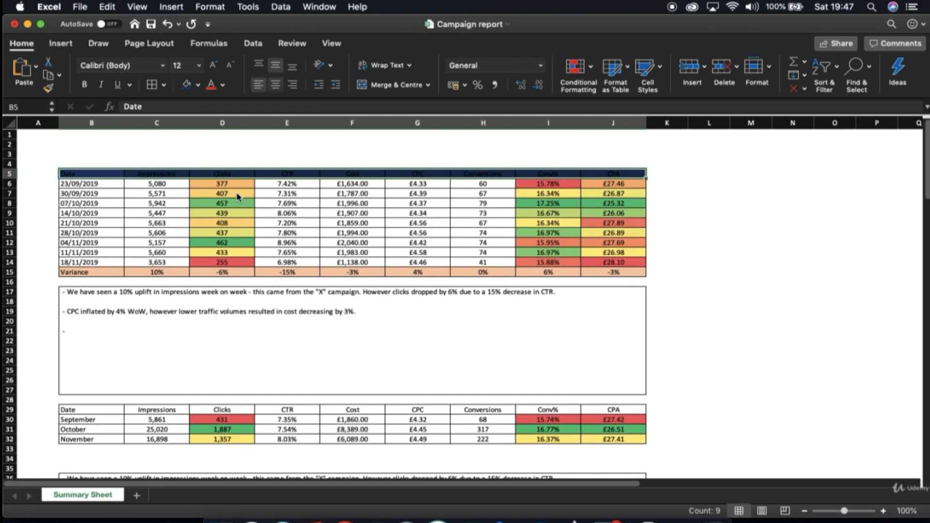
{"action": "left_click", "coordinate": [223, 85]}
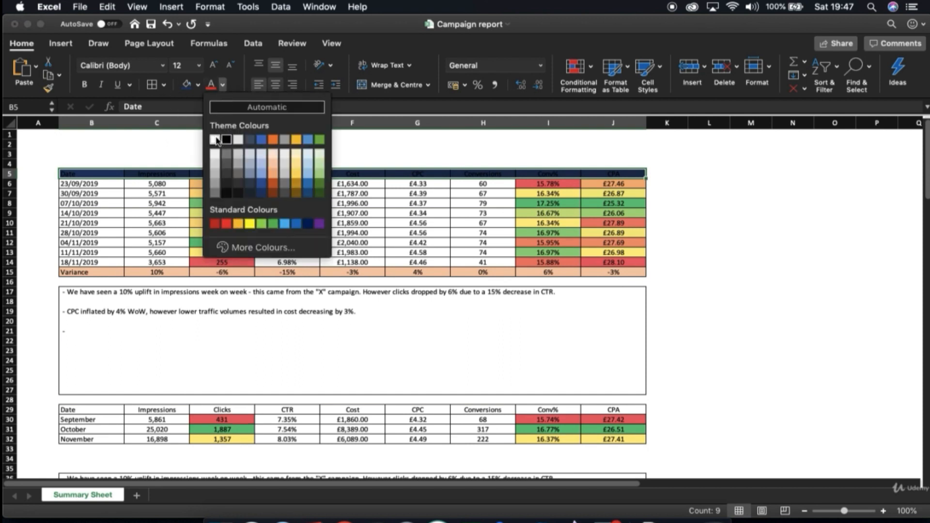
{"action": "left_click", "coordinate": [215, 140]}
{"action": "left_click", "coordinate": [84, 84]}
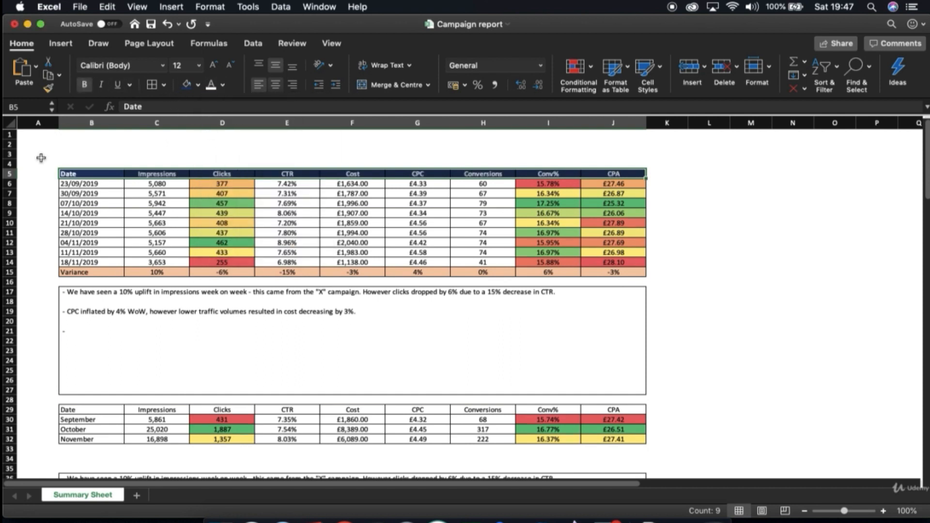
{"action": "left_click", "coordinate": [38, 161]}
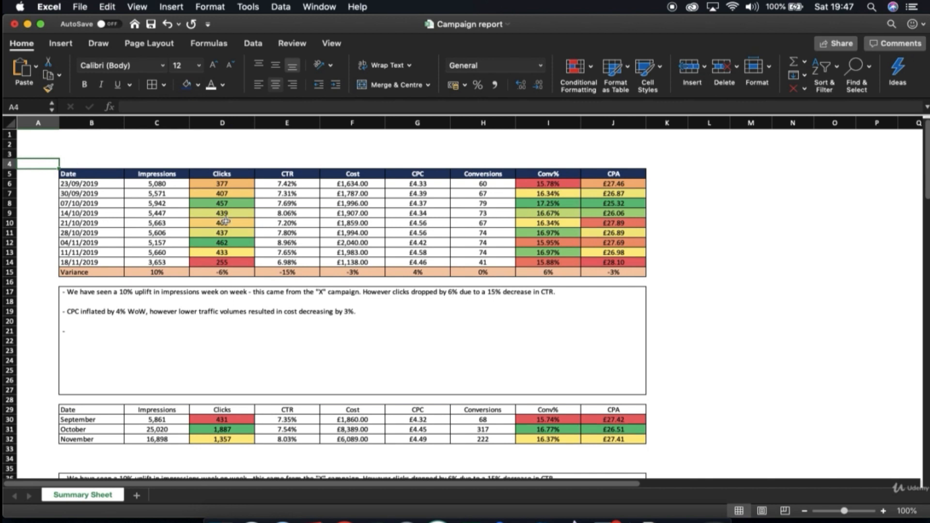
- Unhide the RAW DATA sheet and return to Summary Sheet
{"action": "scroll", "coordinate": [226, 221], "scroll_direction": "down", "scroll_amount": 3}
{"action": "scroll", "coordinate": [225, 221], "scroll_direction": "up", "scroll_amount": 2}
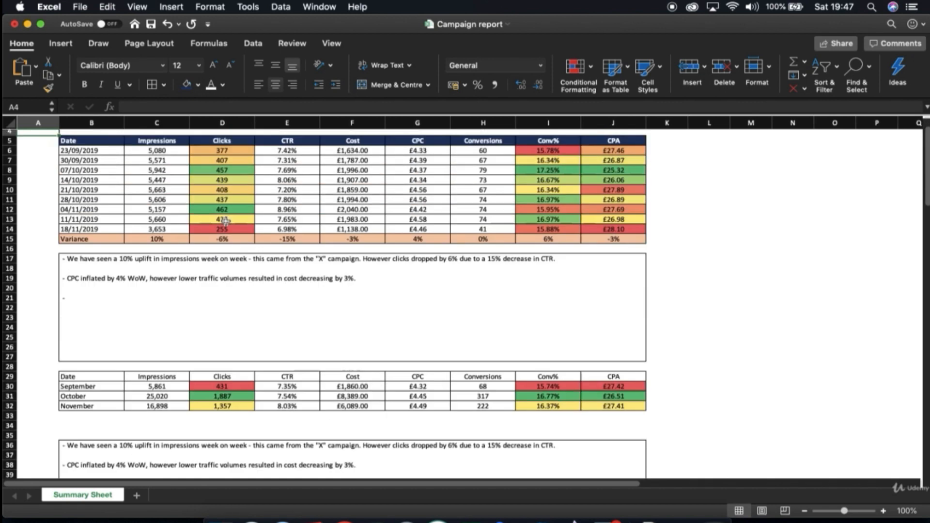
{"action": "scroll", "coordinate": [225, 221], "scroll_direction": "up", "scroll_amount": 2}
{"action": "right_click", "coordinate": [106, 497]}
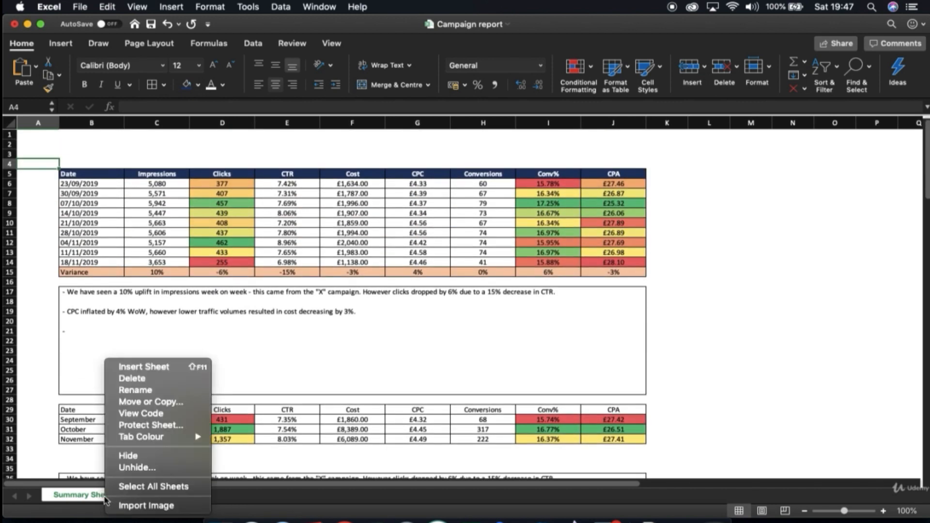
{"action": "left_click", "coordinate": [138, 468]}
{"action": "key", "text": "Return"}
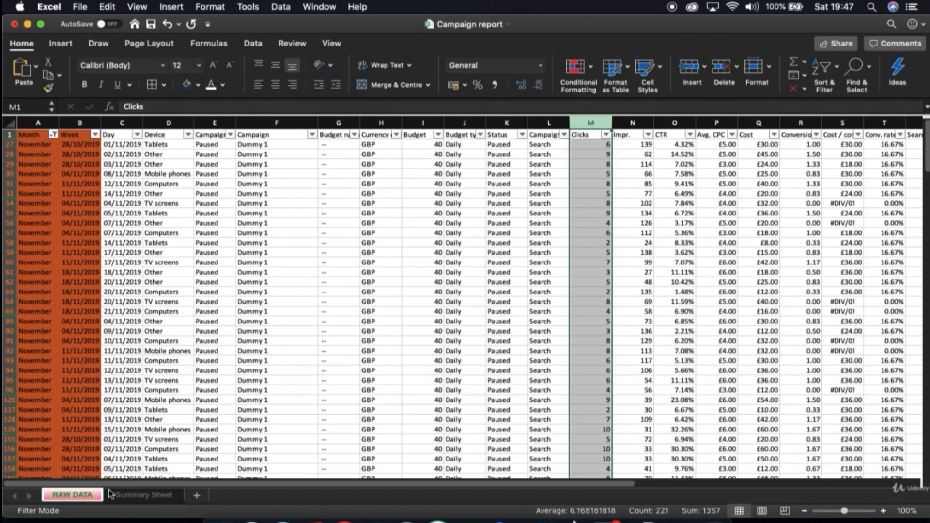
{"action": "left_click", "coordinate": [130, 495]}
- Copy the weekly table's header and first four data rows, B5:J9, to B48 below the second commentary box
{"action": "scroll", "coordinate": [219, 358], "scroll_direction": "down", "scroll_amount": 5}
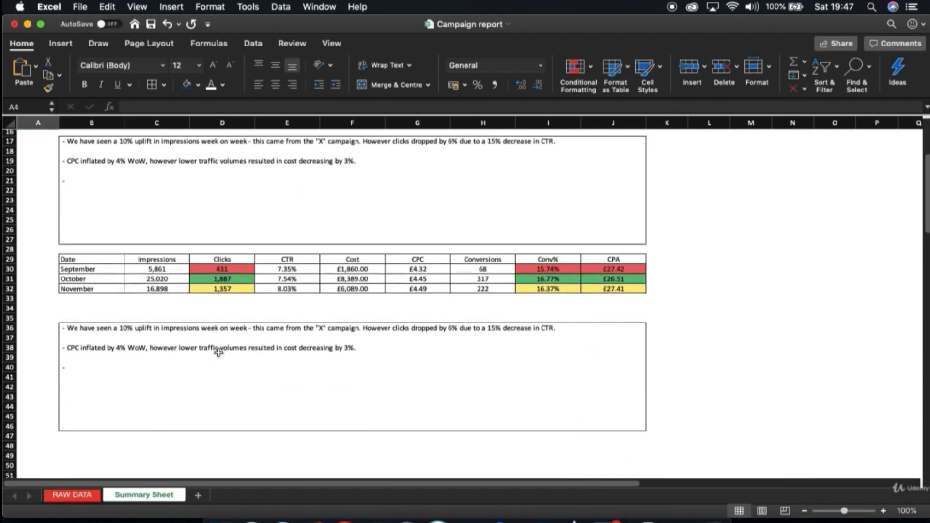
{"action": "scroll", "coordinate": [218, 352], "scroll_direction": "up", "scroll_amount": 5}
{"action": "left_click_drag", "start_coordinate": [91, 175], "coordinate": [630, 217]}
{"action": "key", "text": "cmd+c"}
{"action": "scroll", "coordinate": [367, 425], "scroll_direction": "down", "scroll_amount": 8}
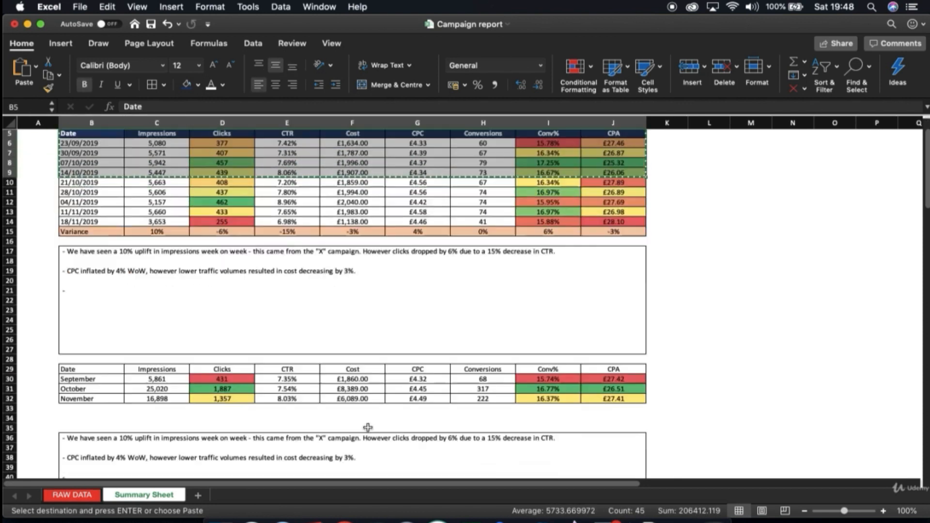
{"action": "left_click", "coordinate": [77, 360]}
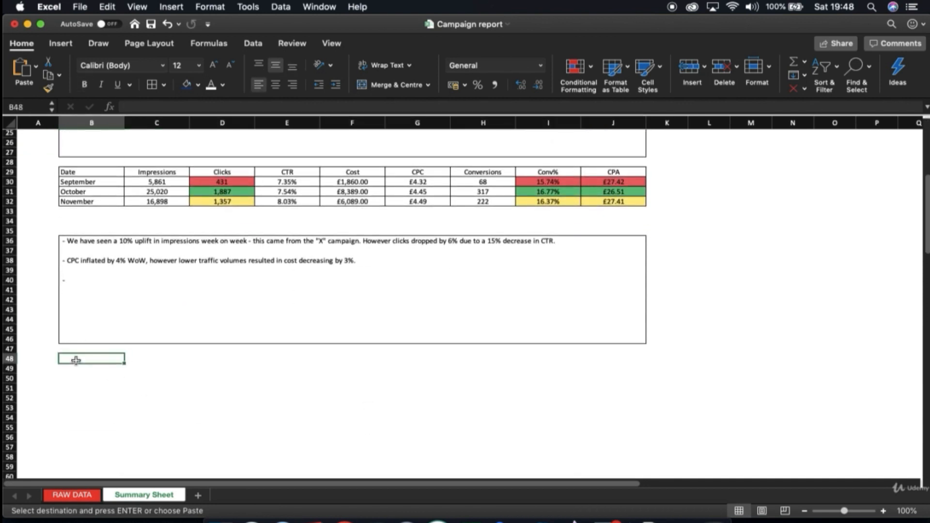
{"action": "key", "text": "super+v"}
- Change the copied table's Date header to Device, label its rows Mobile, Tablet and Computer, and clear the contents of row 52
{"action": "left_click", "coordinate": [90, 359]}
{"action": "type", "text": "Device"}
{"action": "key", "text": "Return"}
{"action": "type", "text": "Mobi"}
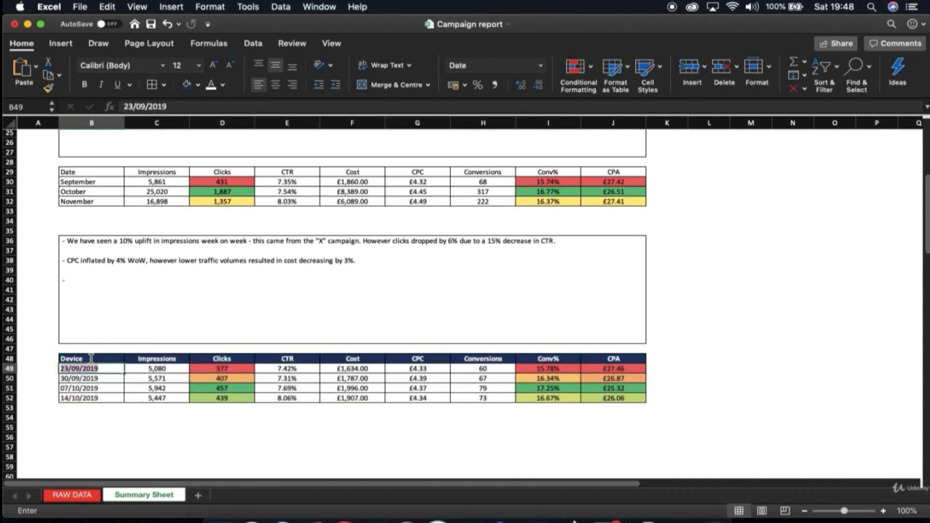
{"action": "type", "text": "le"}
{"action": "key", "text": "Return"}
{"action": "type", "text": "Tablet"}
{"action": "key", "text": "Return"}
{"action": "type", "text": "Comp"}
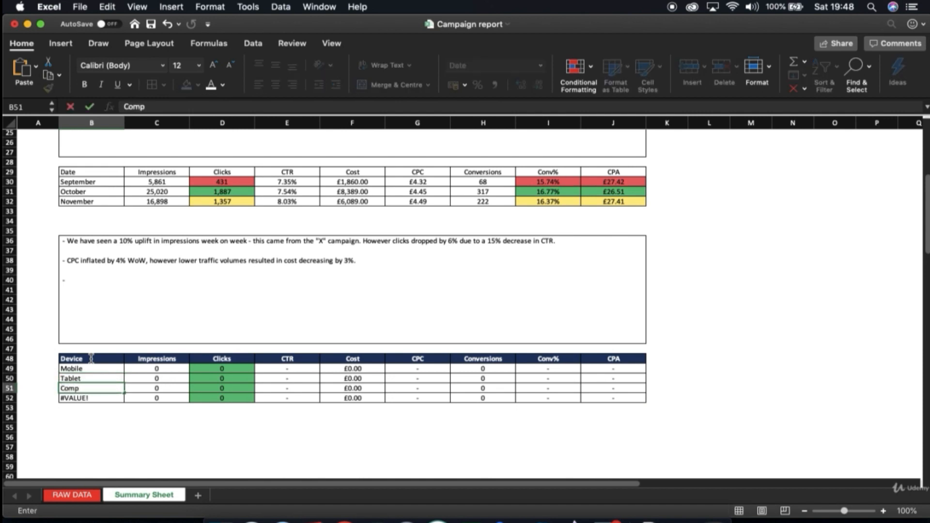
{"action": "key", "text": "Return"}
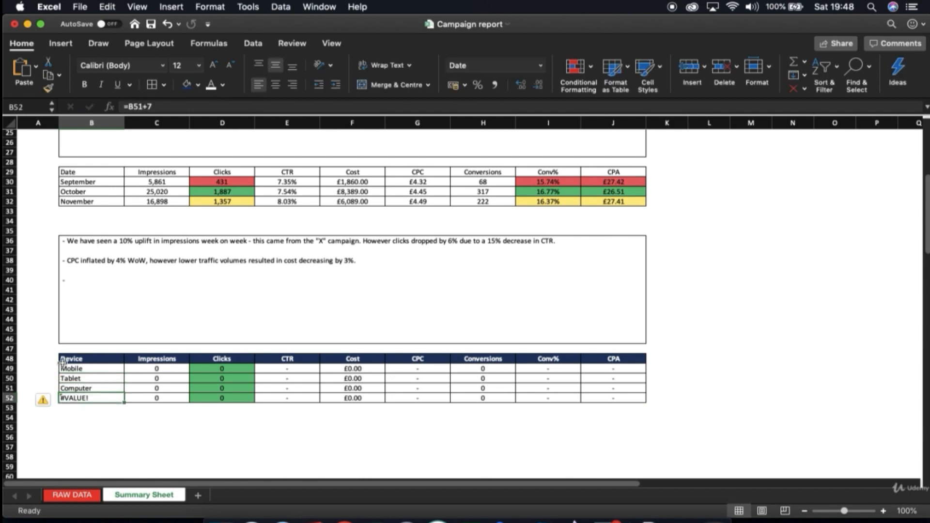
{"action": "left_click", "coordinate": [10, 398]}
{"action": "left_click", "coordinate": [175, 367]}
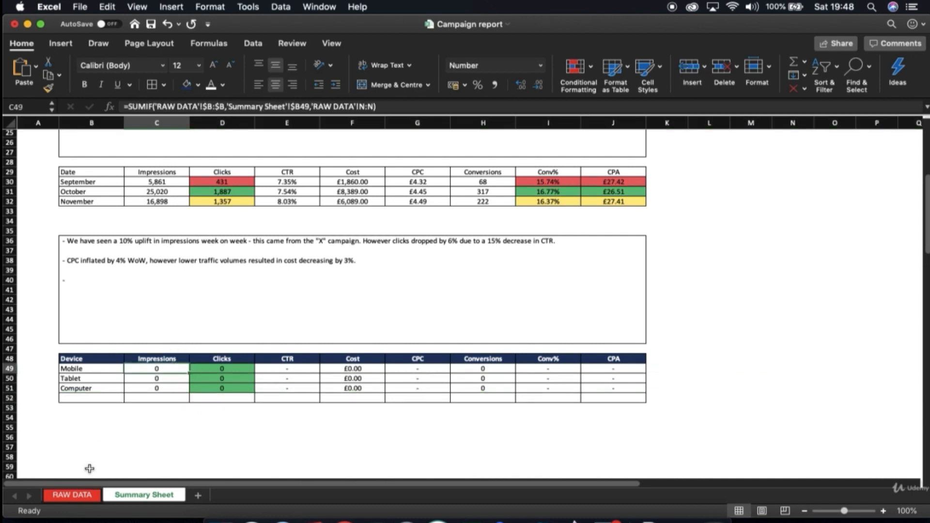
- Replace the Mobile label in B49 with the Mobile phones value copied from RAW DATA's Device column, keeping the table's formatting
{"action": "left_click", "coordinate": [83, 496]}
{"action": "left_click", "coordinate": [169, 122]}
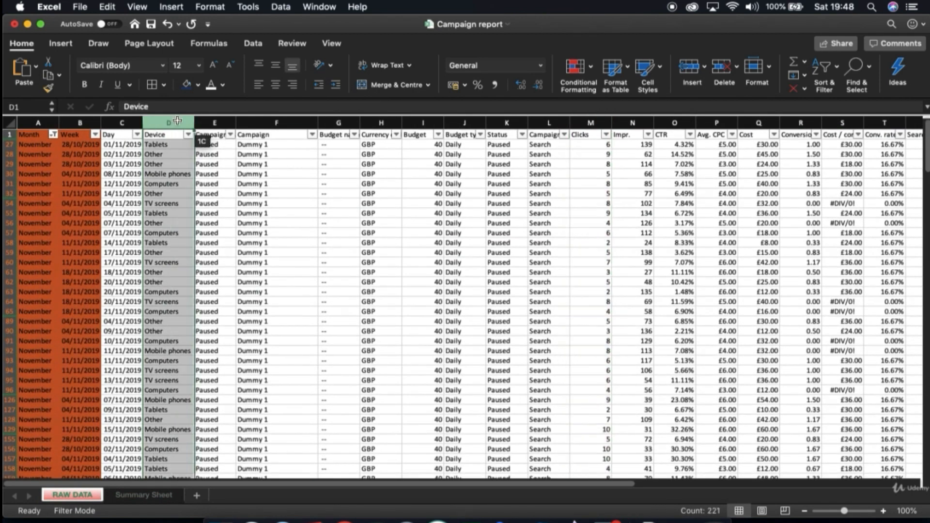
{"action": "left_click", "coordinate": [173, 176]}
{"action": "key", "text": "super+c"}
{"action": "left_click", "coordinate": [144, 495]}
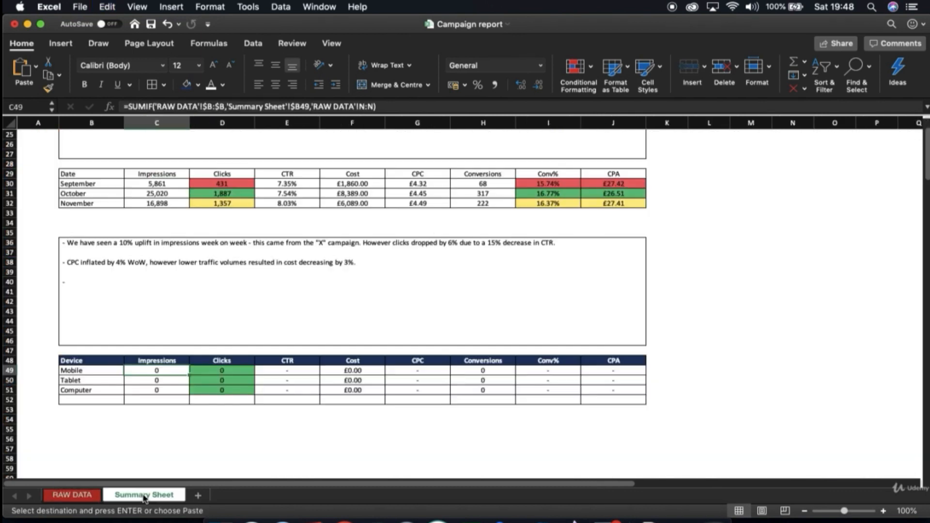
{"action": "left_click", "coordinate": [79, 372]}
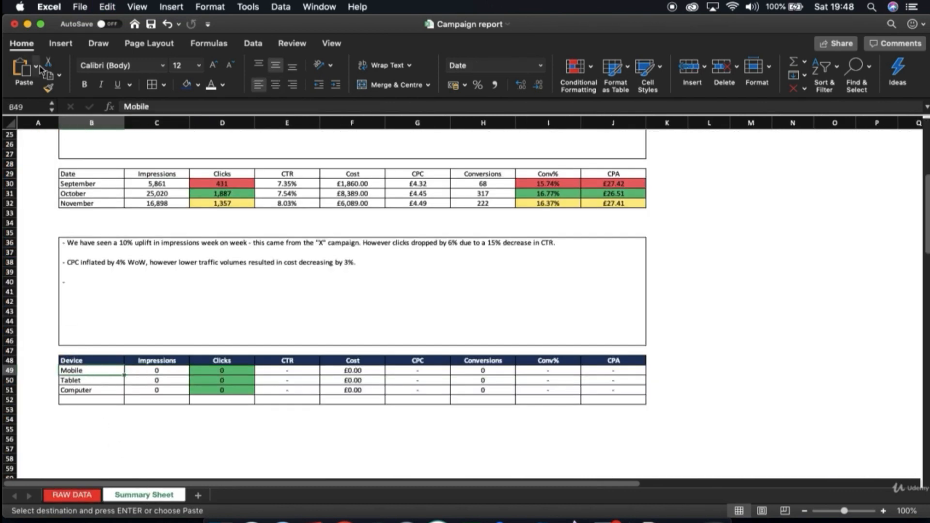
{"action": "left_click", "coordinate": [36, 66]}
{"action": "left_click", "coordinate": [65, 241]}
- Correct the Tablet label in B50 to Tablets
{"action": "double_click", "coordinate": [94, 379]}
{"action": "type", "text": "s"}
{"action": "key", "text": "Return"}
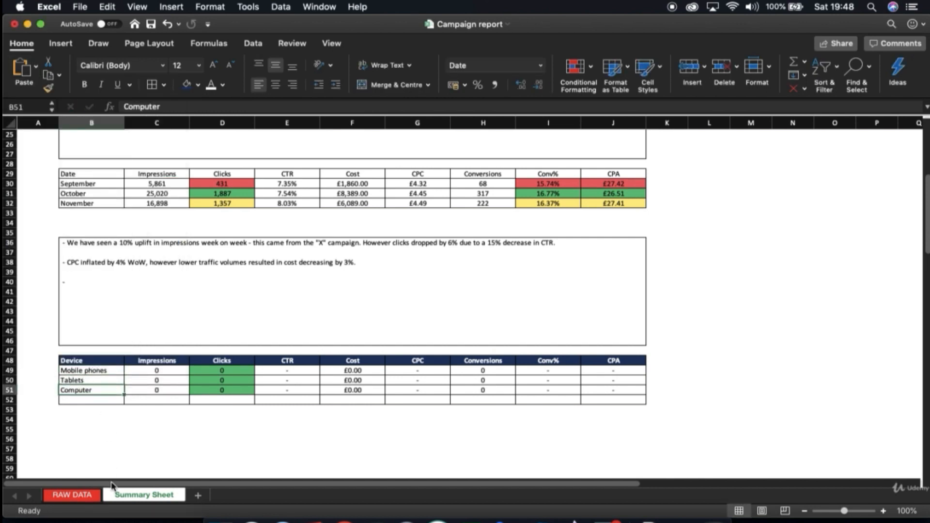
- Change the device table's SUMIF criteria range to RAW DATA column D, starting in C49, and apply it to the other metrics
{"action": "left_click", "coordinate": [77, 495]}
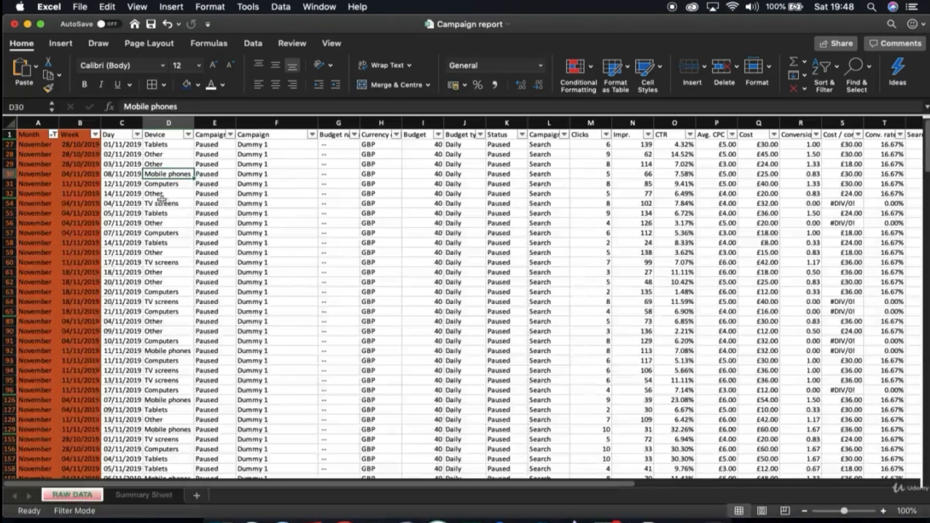
{"action": "left_click", "coordinate": [145, 495]}
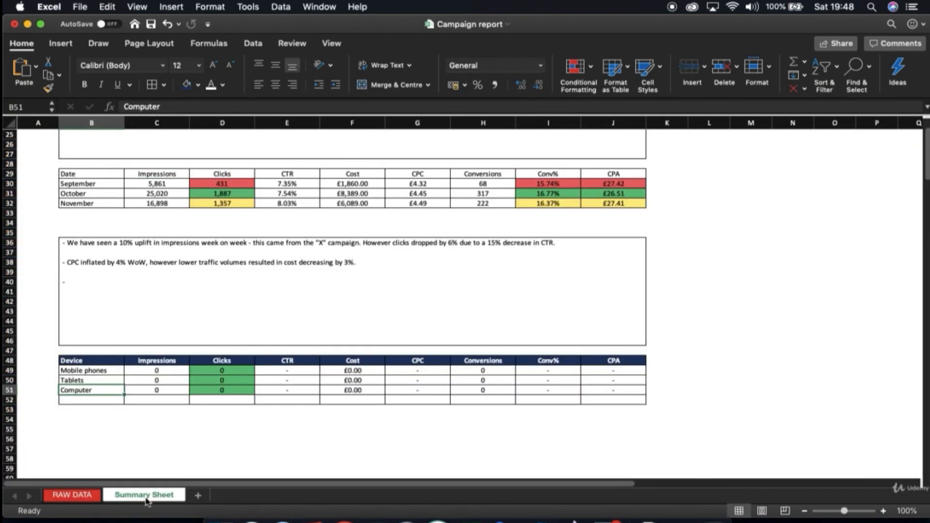
{"action": "left_click", "coordinate": [156, 373]}
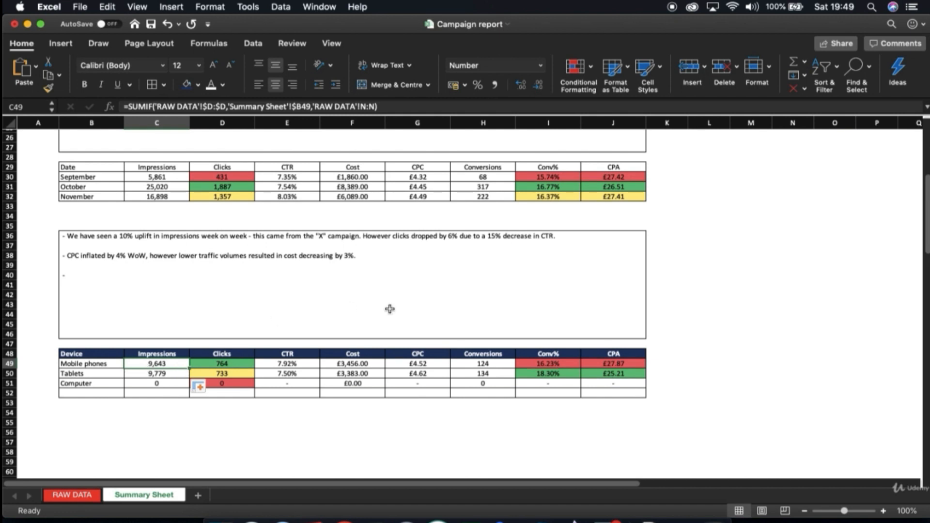
{"action": "left_click", "coordinate": [330, 276]}
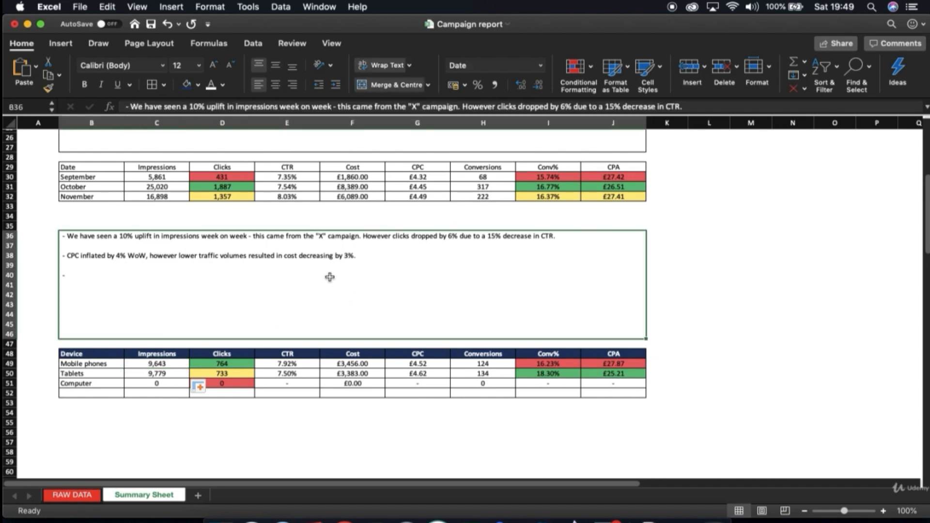
- Add a new worksheet and name it Device
{"action": "scroll", "coordinate": [330, 276], "scroll_direction": "up", "scroll_amount": 10}
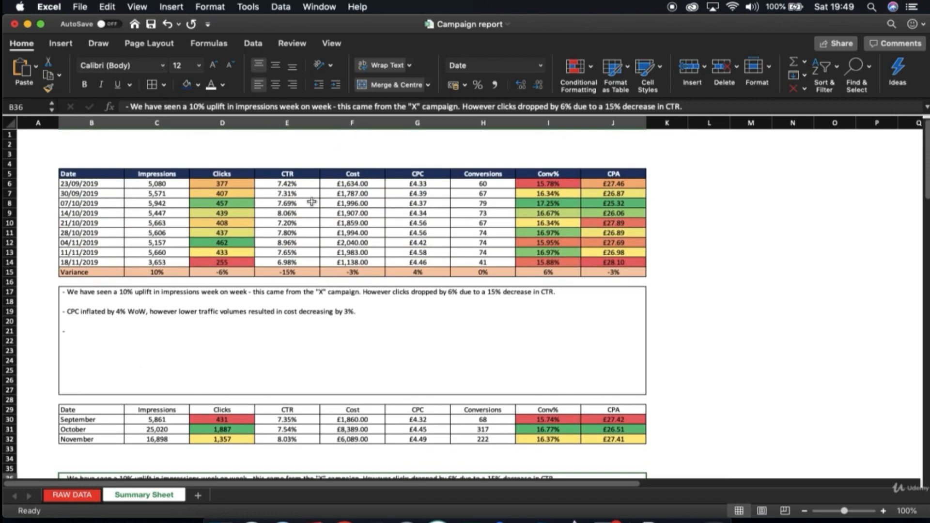
{"action": "left_click", "coordinate": [196, 494]}
{"action": "double_click", "coordinate": [196, 494]}
{"action": "type", "text": "cevice"}
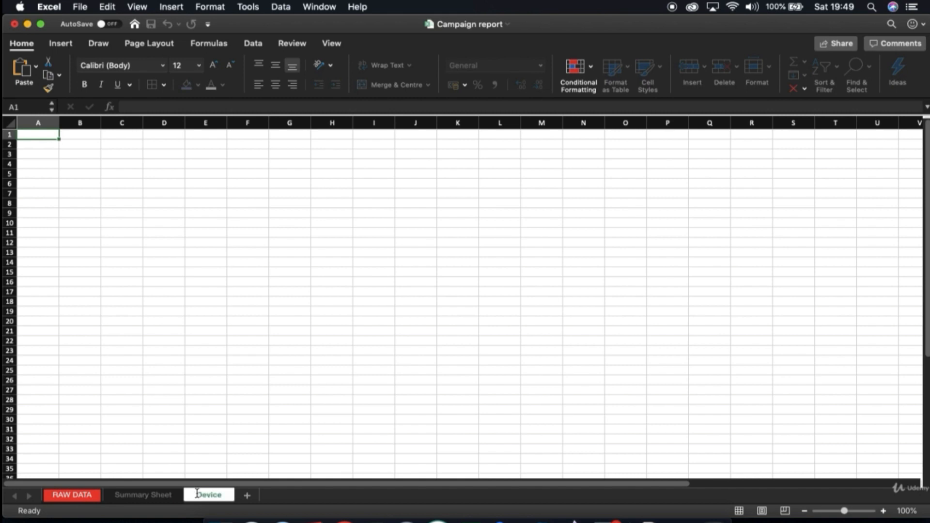
{"action": "key", "text": "Return"}
- Add another worksheet after Device and name it Week on Week
{"action": "left_click", "coordinate": [243, 495]}
{"action": "double_click", "coordinate": [260, 496]}
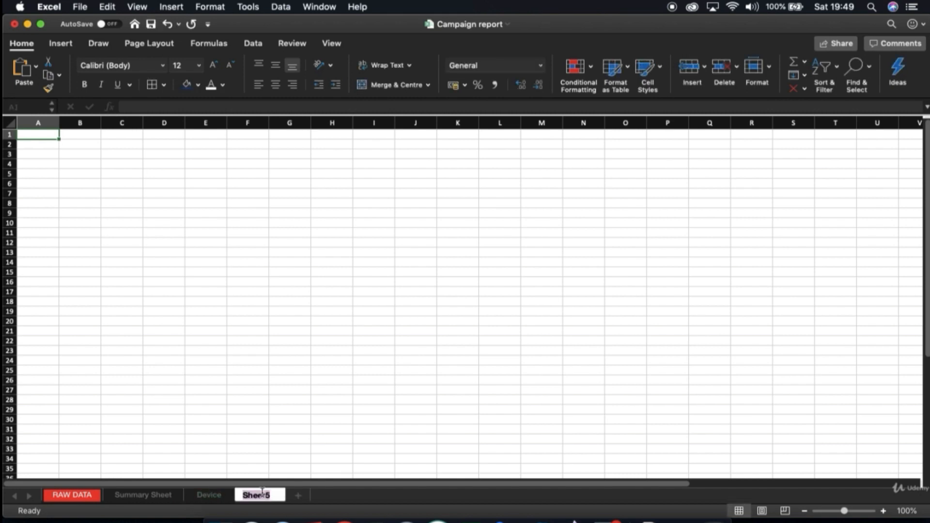
{"action": "type", "text": "Week on Week"}
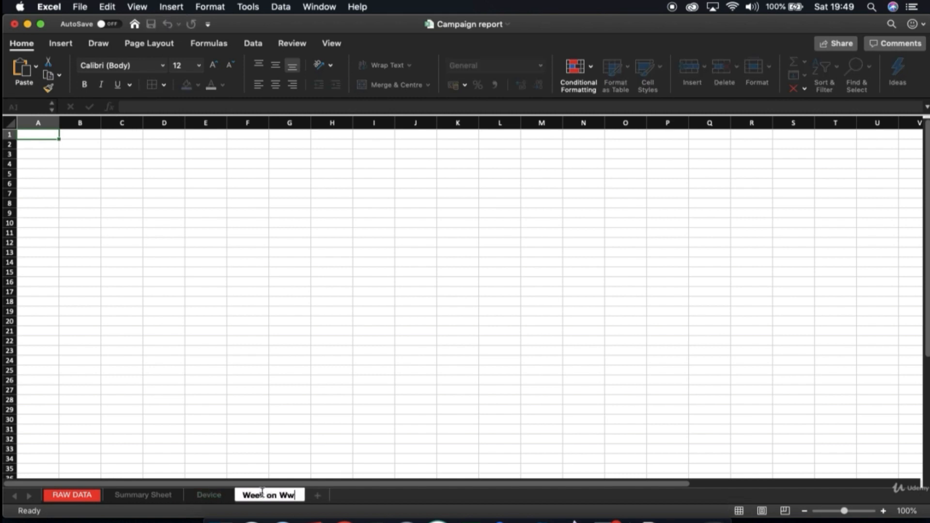
{"action": "key", "text": "Return"}
- Copy the device table's rows, starting at row 48 of Summary Sheet, into the Device sheet from row 7
{"action": "left_click", "coordinate": [143, 495]}
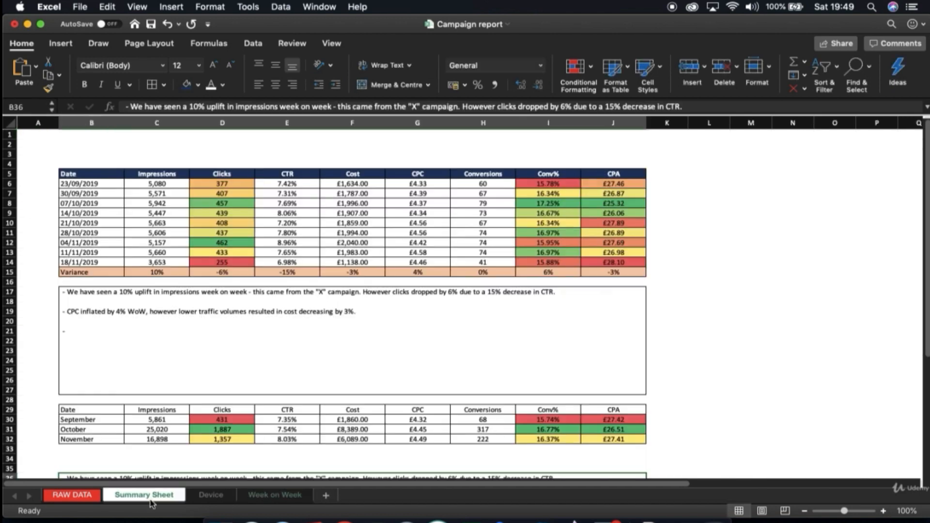
{"action": "scroll", "coordinate": [180, 298], "scroll_direction": "down", "scroll_amount": 15}
{"action": "scroll", "coordinate": [180, 298], "scroll_direction": "up", "scroll_amount": 15}
{"action": "scroll", "coordinate": [180, 298], "scroll_direction": "down", "scroll_amount": 5}
{"action": "scroll", "coordinate": [234, 452], "scroll_direction": "down", "scroll_amount": 5}
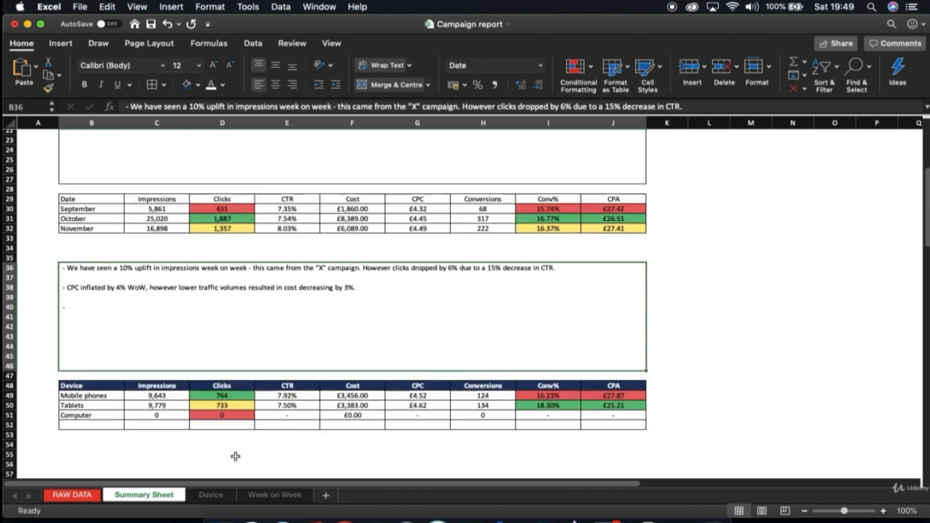
{"action": "left_click_drag", "start_coordinate": [9, 283], "coordinate": [9, 332]}
{"action": "key", "text": "super+c"}
{"action": "left_click", "coordinate": [208, 495]}
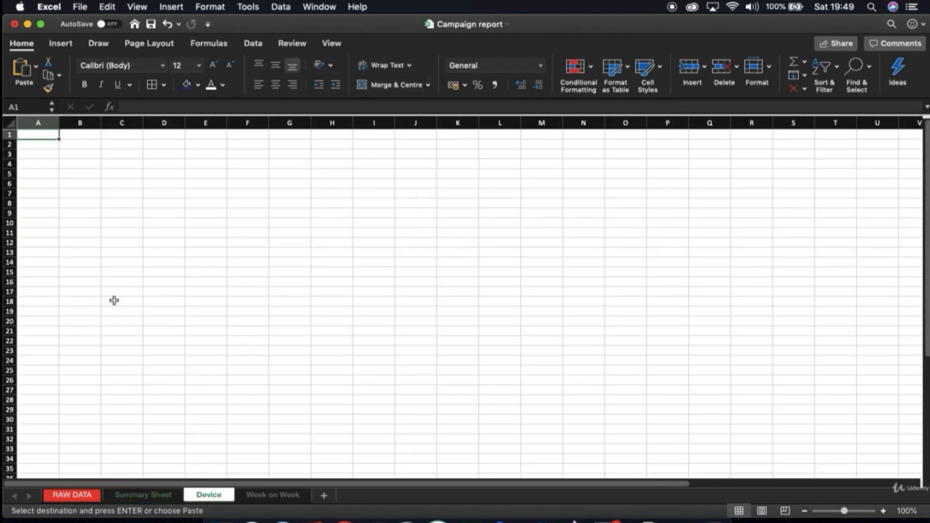
{"action": "left_click", "coordinate": [10, 195]}
{"action": "key", "text": "Return"}
- Widen columns B to J of the Device sheet to one equal width that fits the Mobile phones label
{"action": "left_click", "coordinate": [177, 291]}
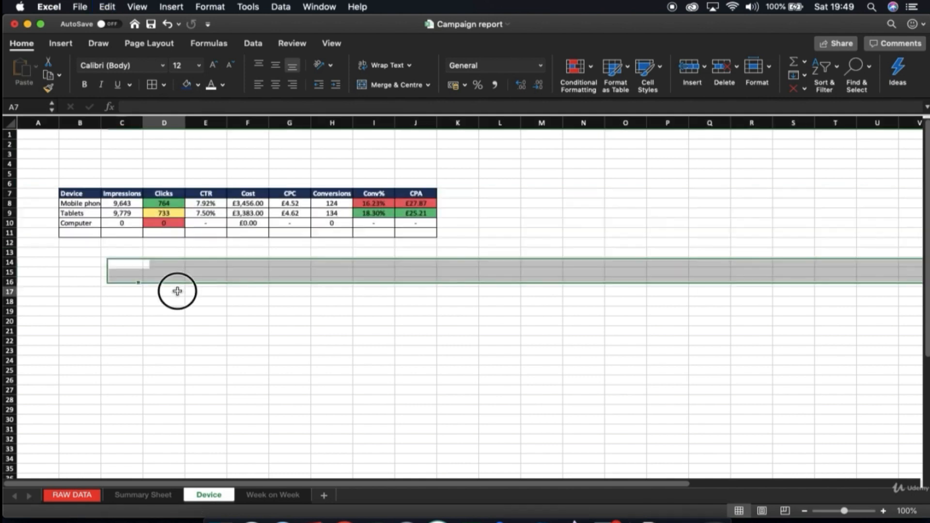
{"action": "left_click_drag", "start_coordinate": [92, 120], "coordinate": [414, 122]}
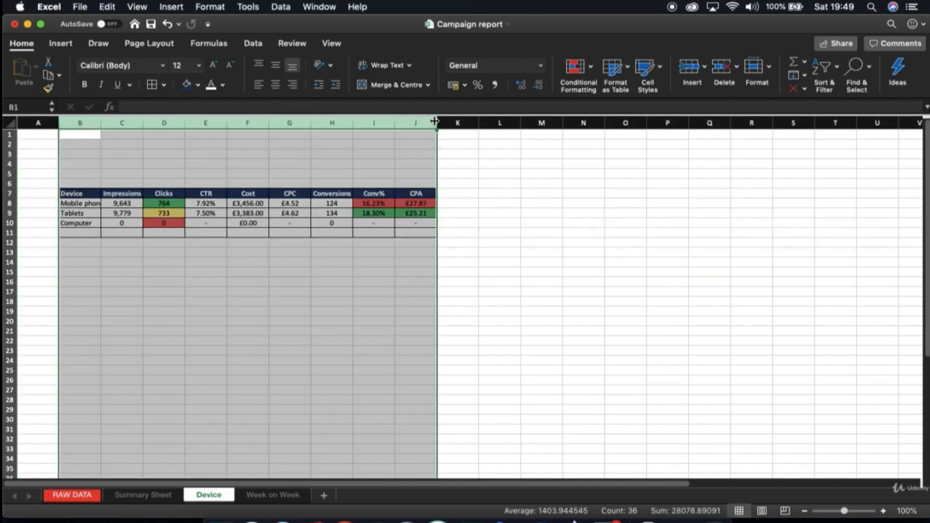
{"action": "double_click", "coordinate": [437, 121]}
{"action": "left_click_drag", "start_coordinate": [355, 116], "coordinate": [427, 121]}
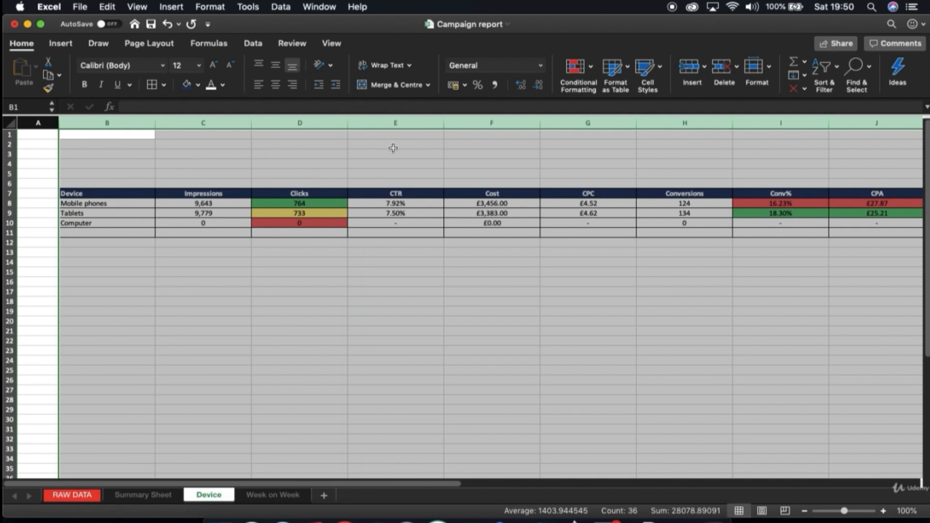
{"action": "left_click", "coordinate": [345, 121]}
{"action": "left_click_drag", "start_coordinate": [345, 122], "coordinate": [279, 123]}
{"action": "left_click", "coordinate": [270, 278]}
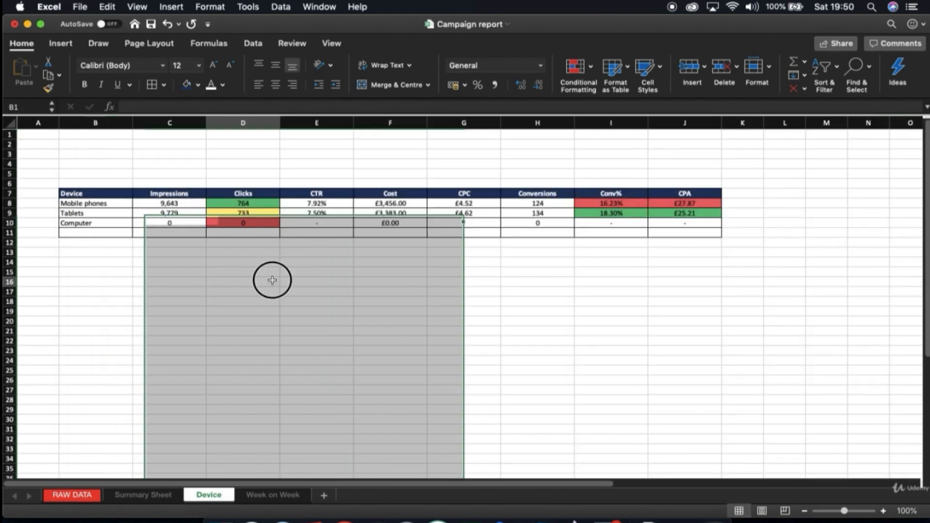
- Hide the gridlines on the Device sheet and return to cell A1 of Summary Sheet
{"action": "left_click", "coordinate": [332, 43]}
{"action": "left_click", "coordinate": [152, 85]}
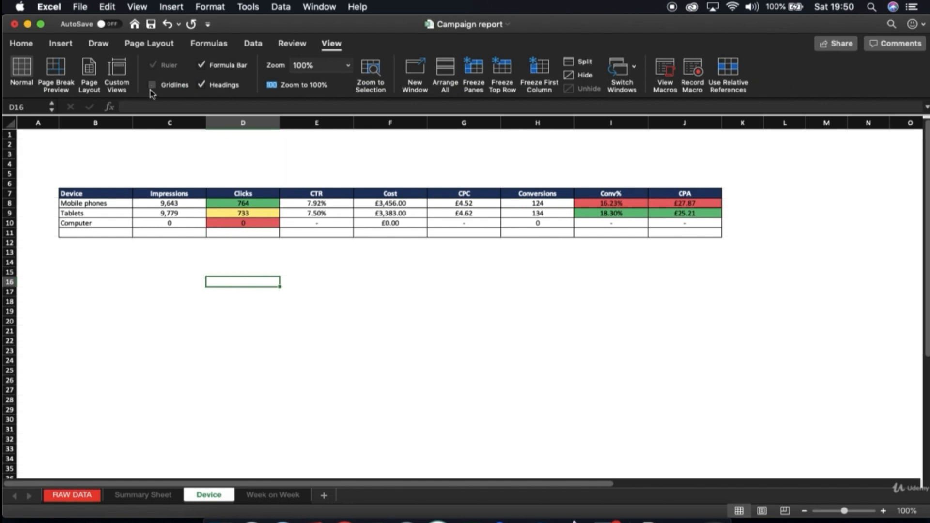
{"action": "left_click", "coordinate": [122, 155]}
{"action": "left_click", "coordinate": [156, 495]}
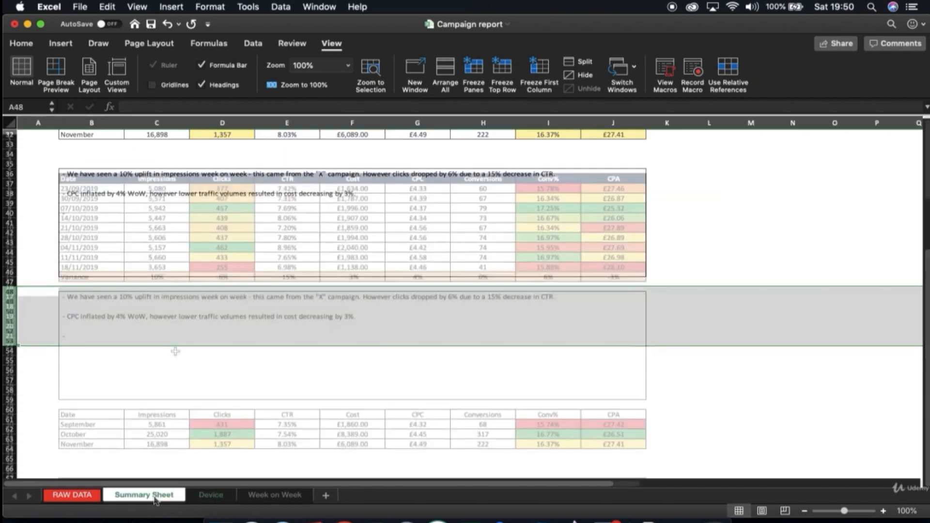
{"action": "left_click", "coordinate": [25, 137]}
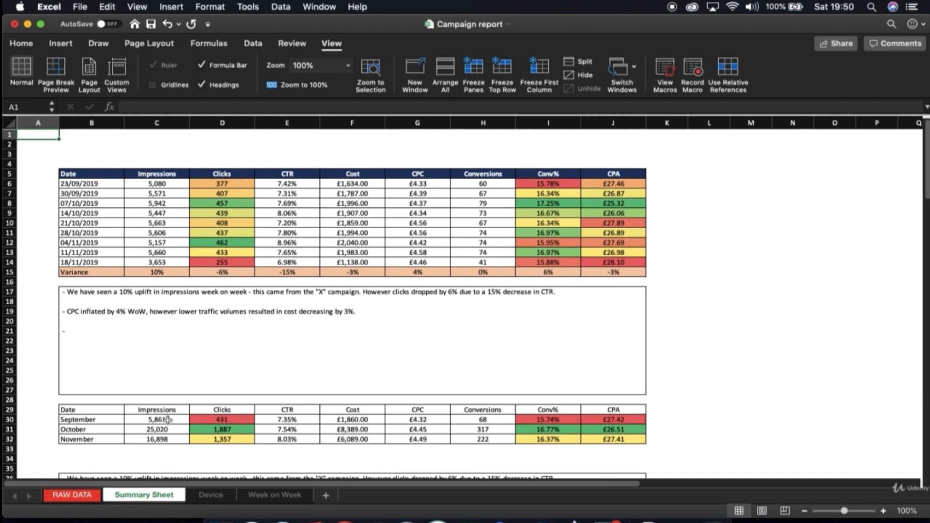
- Clear the November filter on the RAW DATA sheet while keeping the header filters on
{"action": "left_click", "coordinate": [92, 499]}
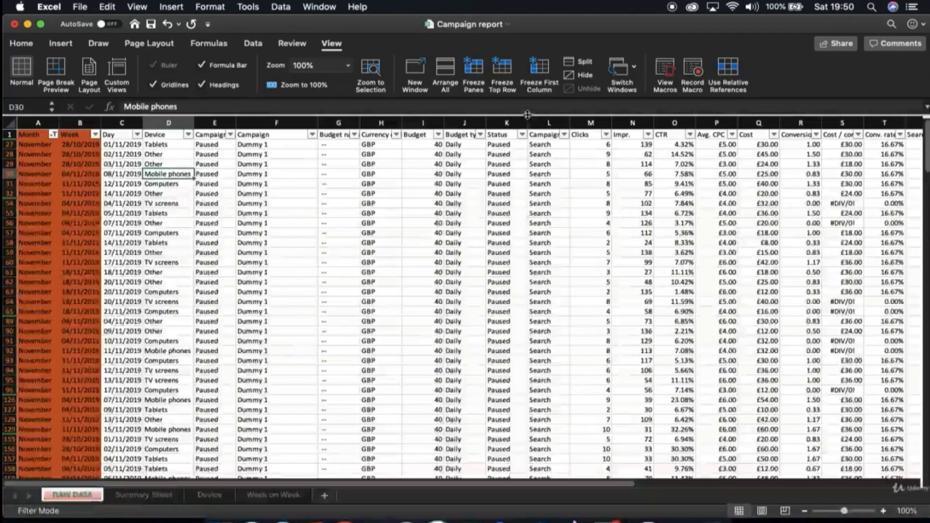
{"action": "left_click", "coordinate": [22, 44]}
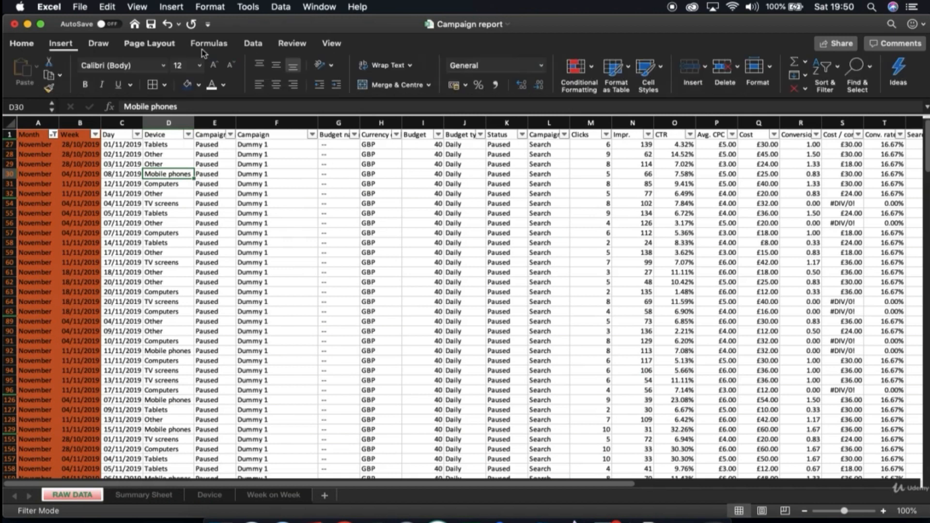
{"action": "left_click", "coordinate": [828, 68]}
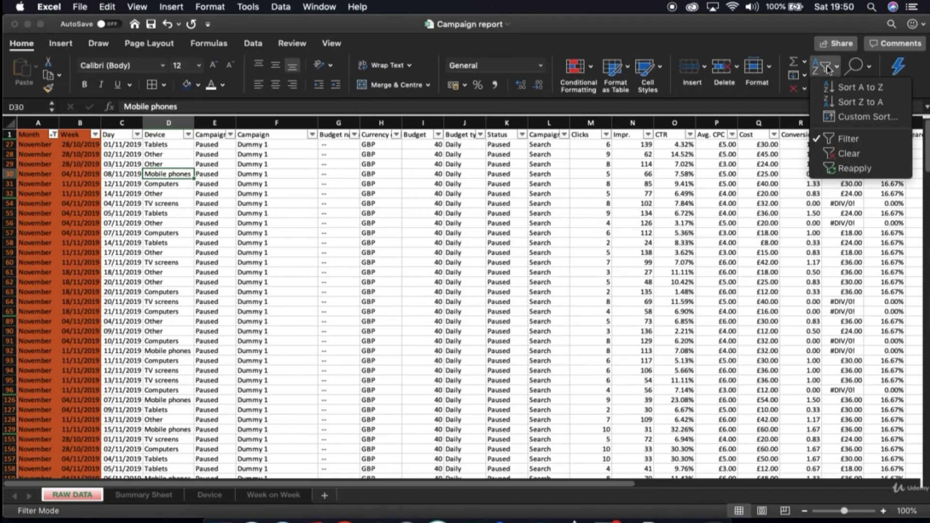
{"action": "left_click", "coordinate": [843, 154]}
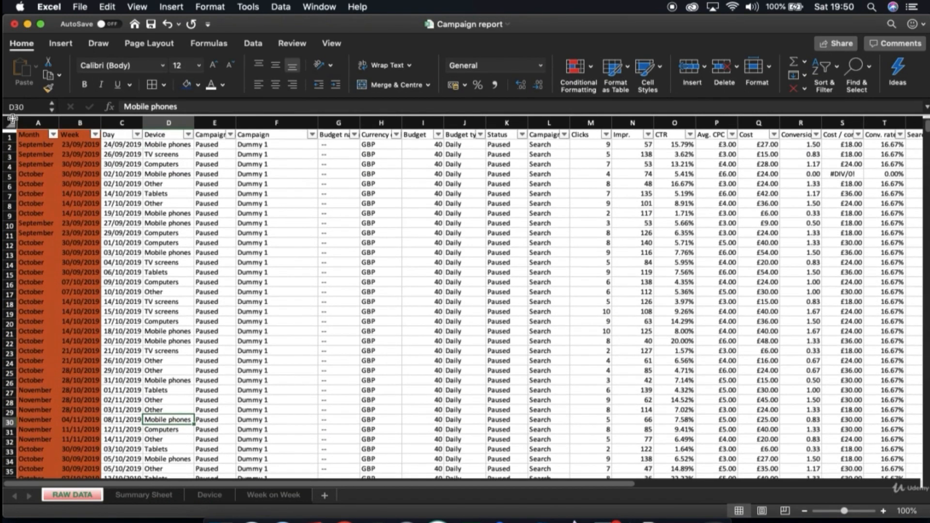
- Insert a pivot table on a new sheet using the whole RAW DATA sheet as its source
{"action": "left_click", "coordinate": [12, 118]}
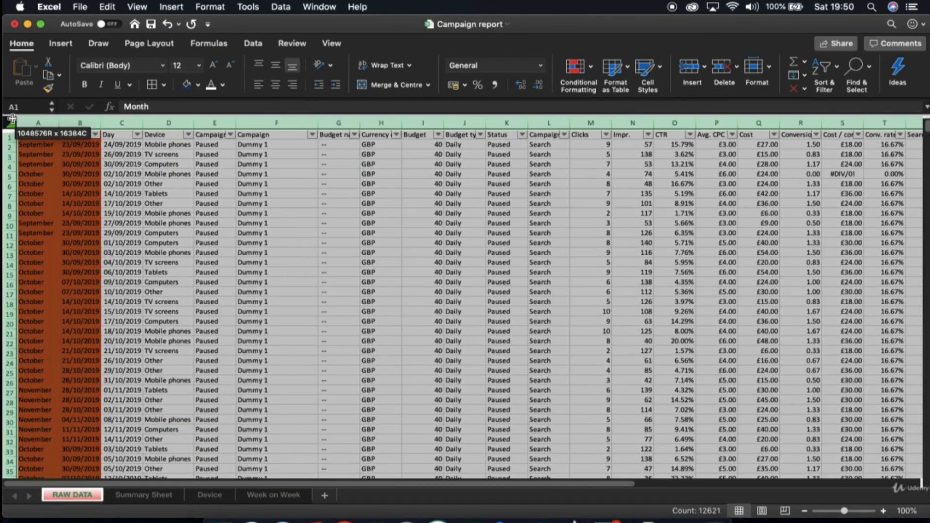
{"action": "left_click", "coordinate": [67, 45]}
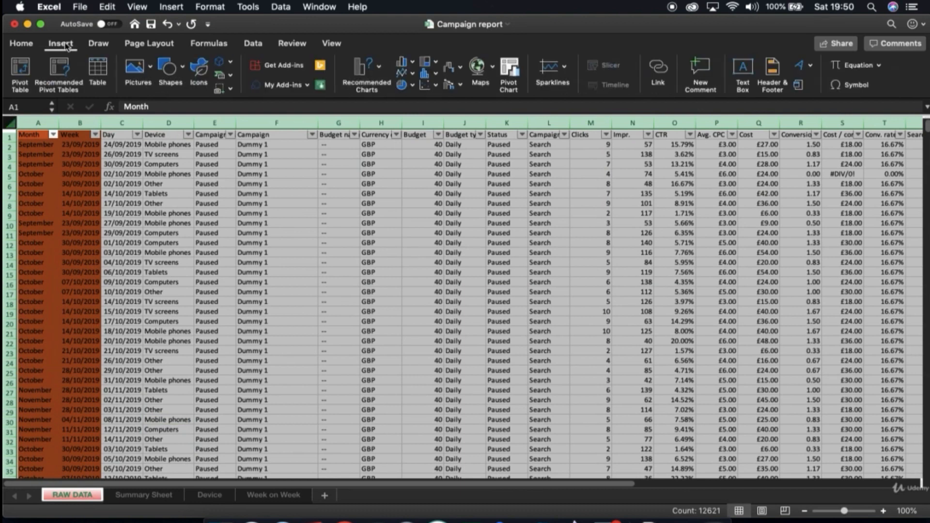
{"action": "left_click", "coordinate": [20, 73]}
{"action": "left_click", "coordinate": [600, 286]}
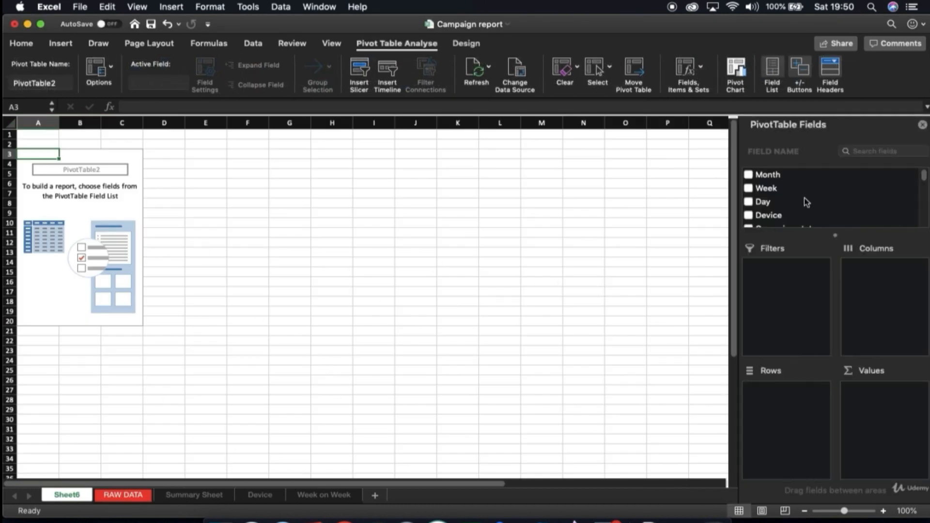
- Set Month as the pivot table's row field and add sums of Impr. and Clicks as values
{"action": "left_click_drag", "start_coordinate": [775, 175], "coordinate": [770, 416]}
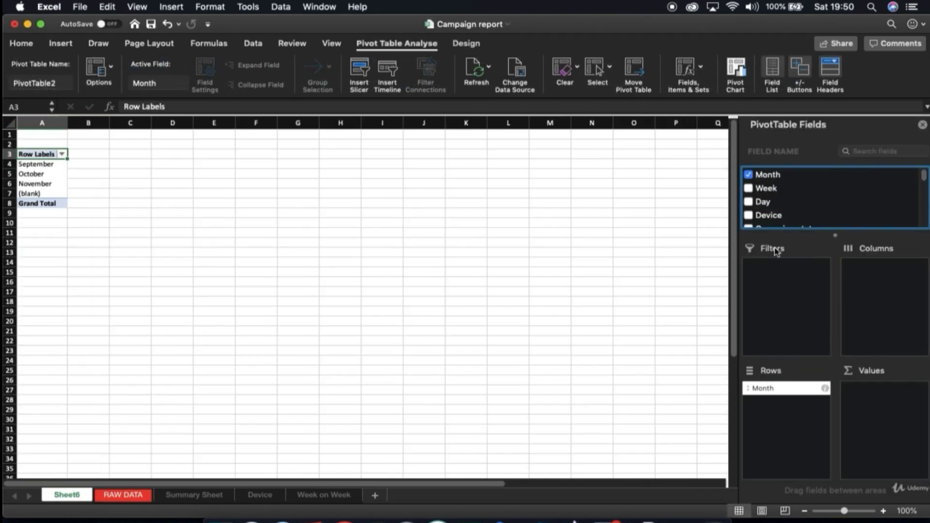
{"action": "scroll", "coordinate": [772, 194], "scroll_direction": "down", "scroll_amount": 5}
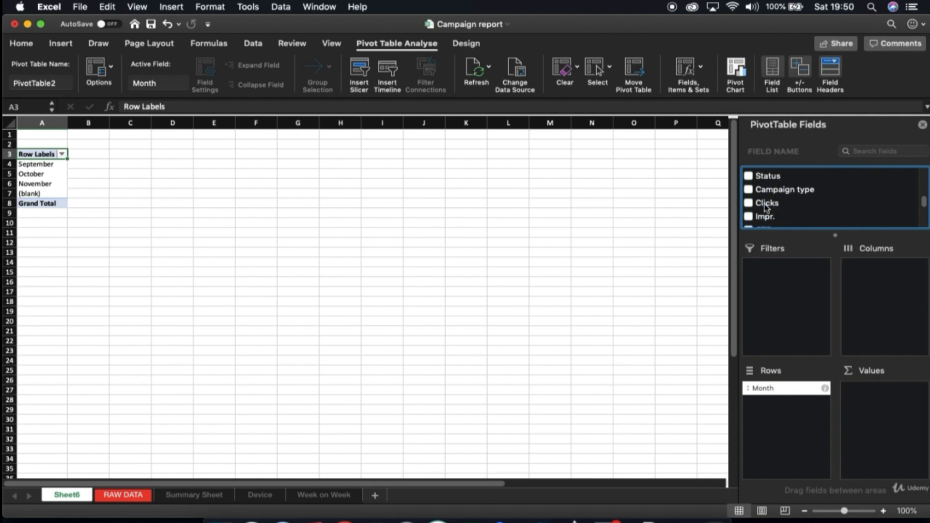
{"action": "left_click_drag", "start_coordinate": [762, 216], "coordinate": [879, 407]}
{"action": "left_click_drag", "start_coordinate": [771, 203], "coordinate": [891, 435]}
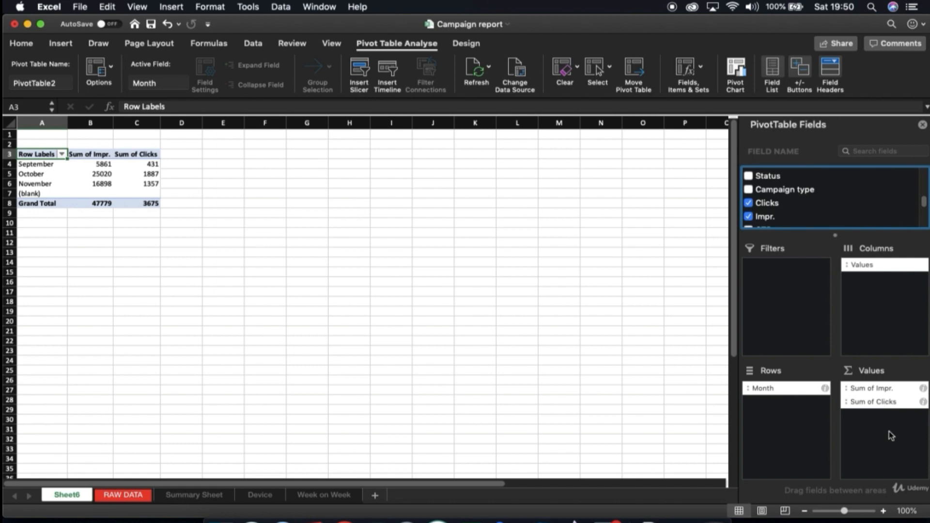
- Try the sum of the raw CTR field as a pivot value and remove it again
{"action": "scroll", "coordinate": [833, 200], "scroll_direction": "down", "scroll_amount": 3}
{"action": "left_click_drag", "start_coordinate": [768, 196], "coordinate": [887, 423]}
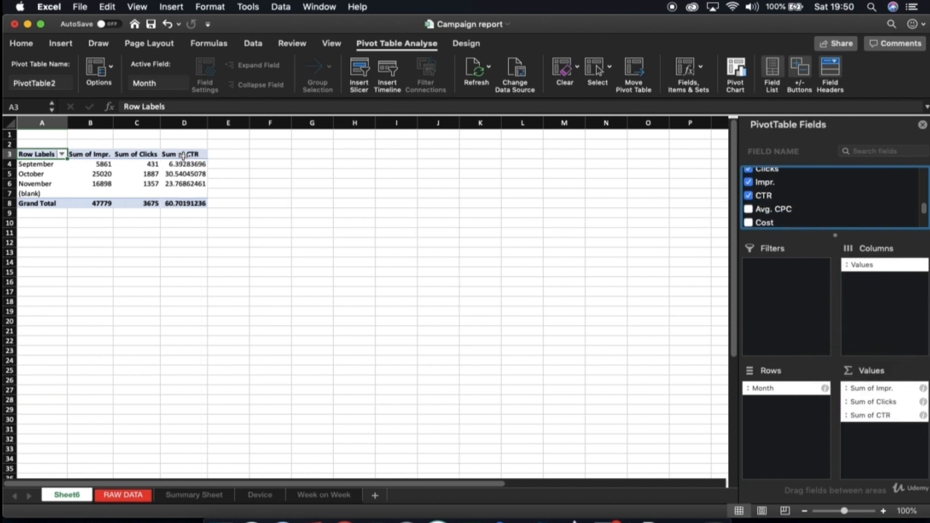
{"action": "left_click_drag", "start_coordinate": [866, 419], "coordinate": [796, 202]}
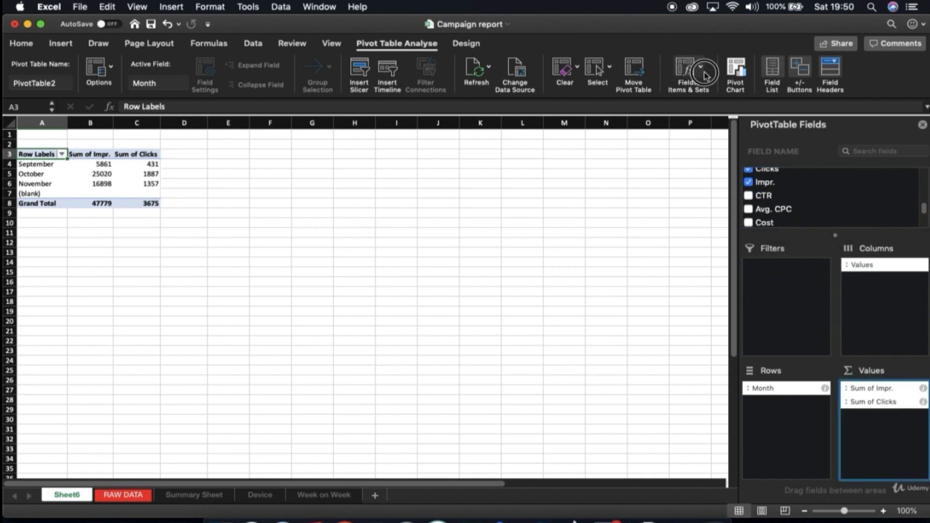
- Add a calculated field named CTR% to the pivot table with the formula = Clicks / Impr
{"action": "left_click", "coordinate": [687, 68]}
{"action": "left_click", "coordinate": [716, 88]}
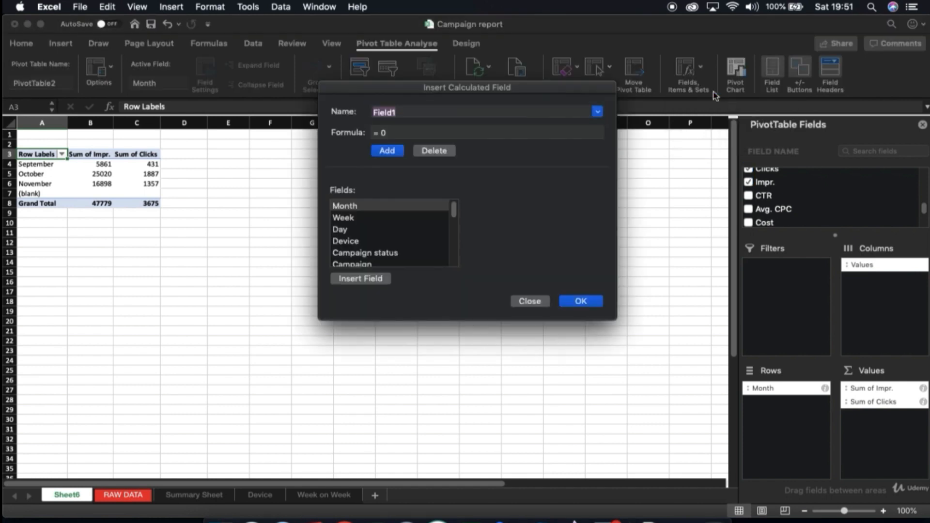
{"action": "type", "text": "CTR%"}
{"action": "key", "text": "Tab"}
{"action": "key", "text": "BackSpace"}
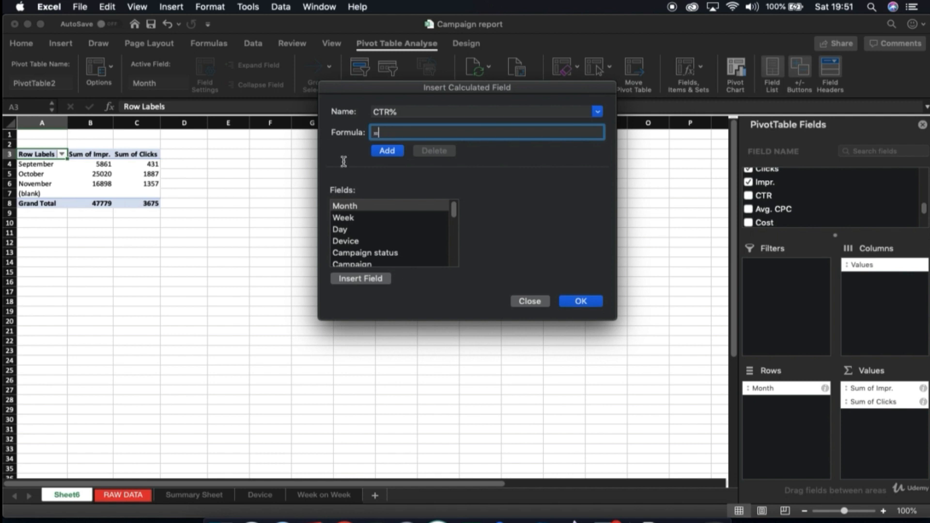
{"action": "scroll", "coordinate": [373, 238], "scroll_direction": "down", "scroll_amount": 5}
{"action": "type", "text": "="}
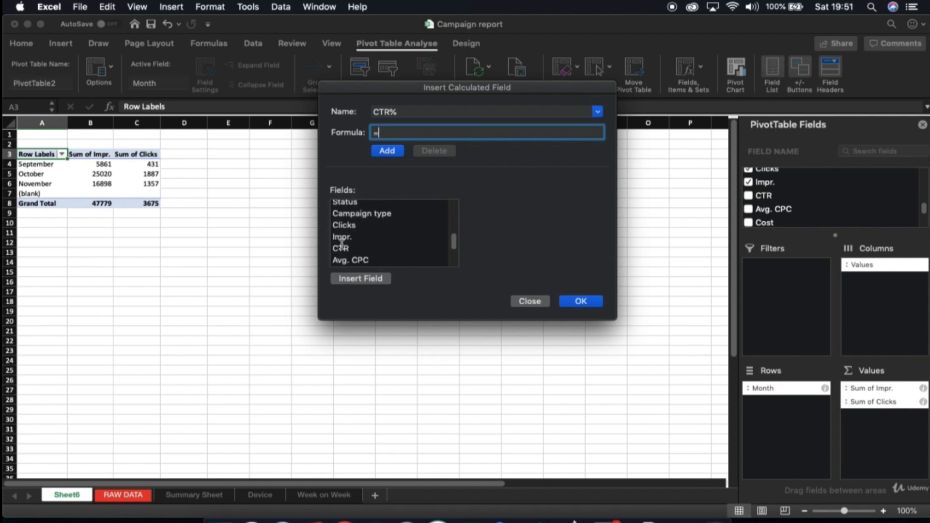
{"action": "double_click", "coordinate": [350, 226]}
{"action": "type", "text": "/"}
{"action": "left_click", "coordinate": [353, 237]}
{"action": "double_click", "coordinate": [353, 237]}
{"action": "left_click", "coordinate": [390, 150]}
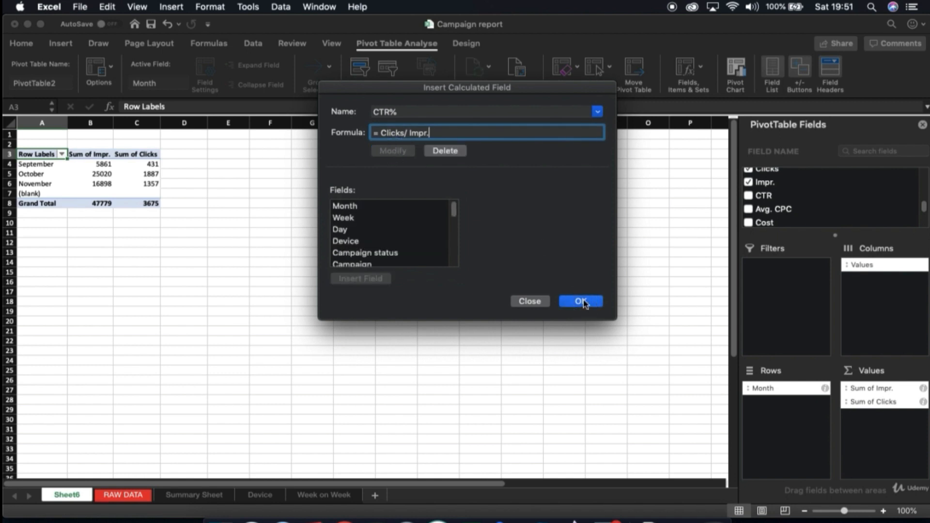
{"action": "left_click", "coordinate": [581, 301]}
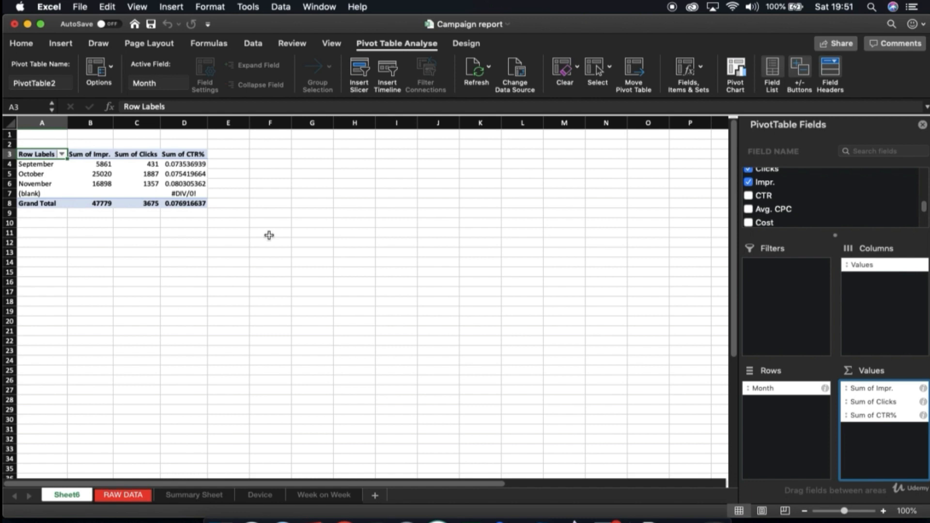
- Add Cost to the pivot table's values and move Month from the rows to the filters
{"action": "left_click_drag", "start_coordinate": [764, 223], "coordinate": [873, 429]}
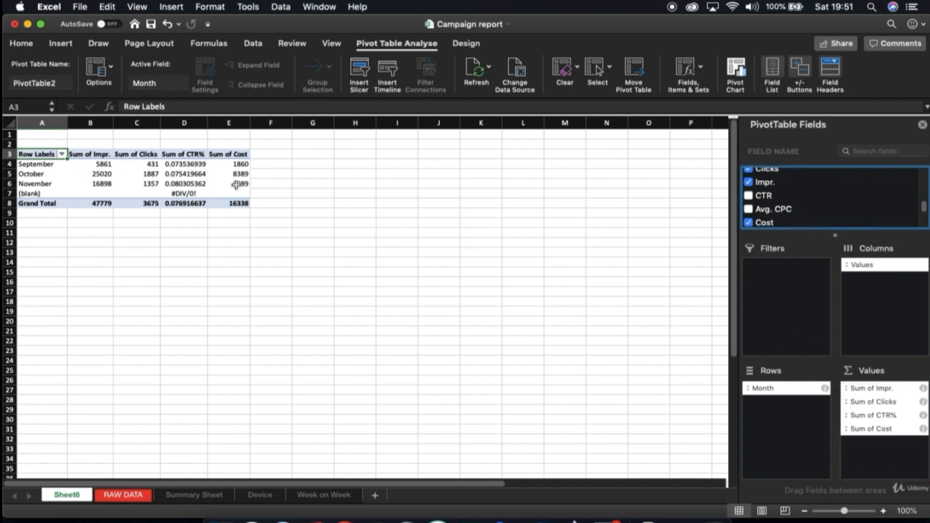
{"action": "scroll", "coordinate": [785, 199], "scroll_direction": "up", "scroll_amount": 5}
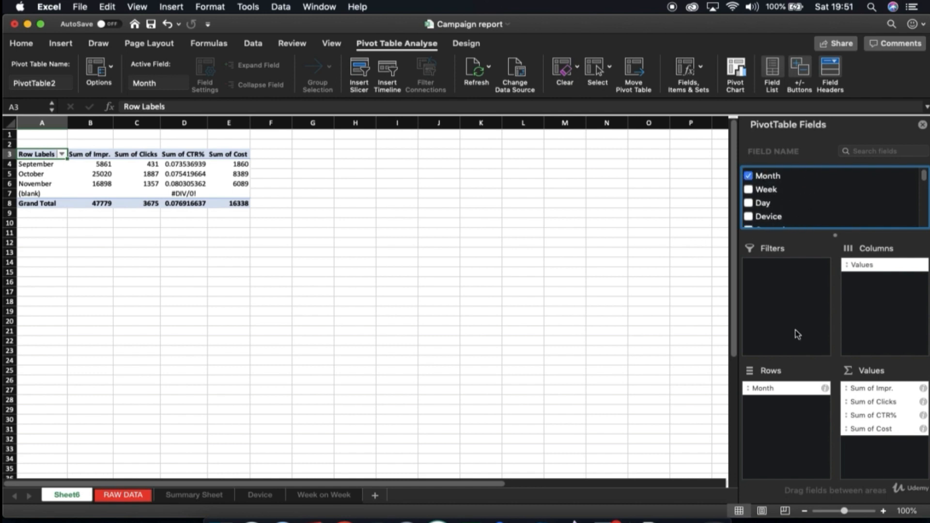
{"action": "left_click", "coordinate": [772, 393]}
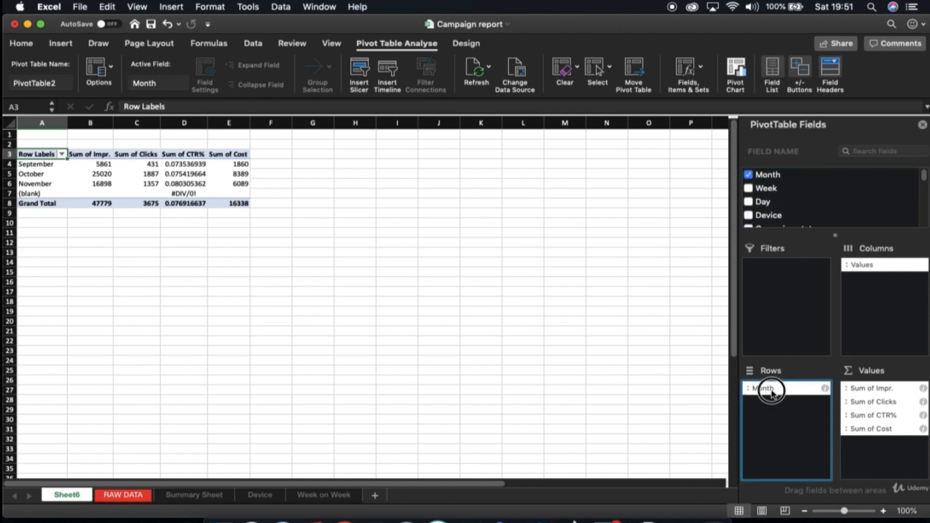
{"action": "left_click_drag", "start_coordinate": [772, 392], "coordinate": [782, 290]}
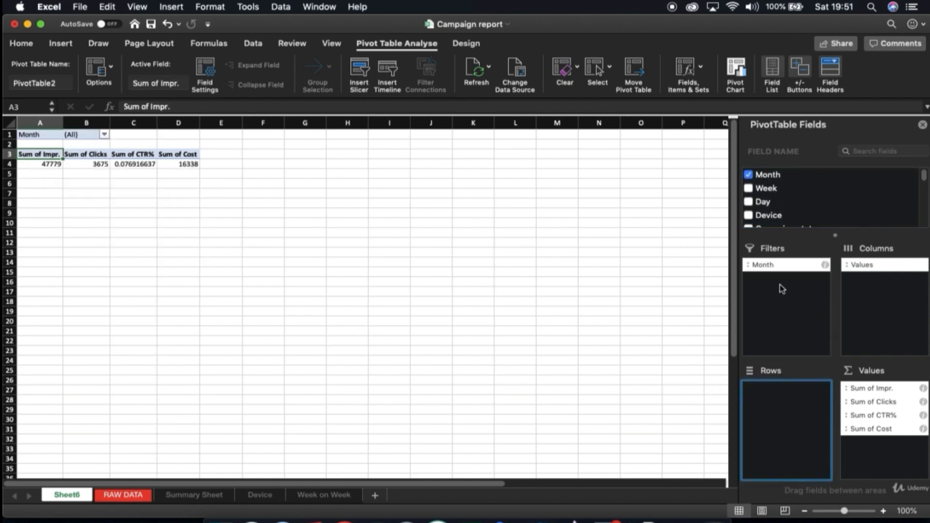
- Filter the pivot table's Month field to October only
{"action": "left_click", "coordinate": [104, 135]}
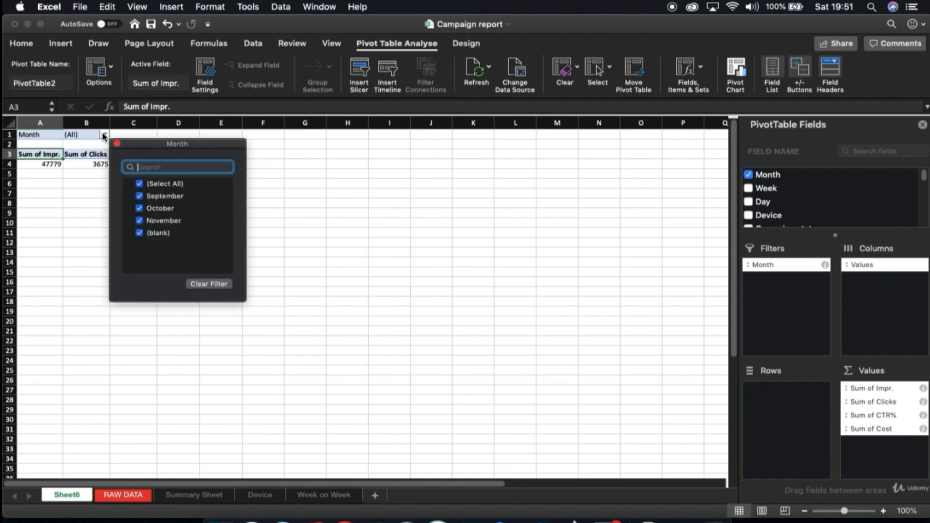
{"action": "left_click", "coordinate": [141, 184]}
{"action": "left_click", "coordinate": [145, 209]}
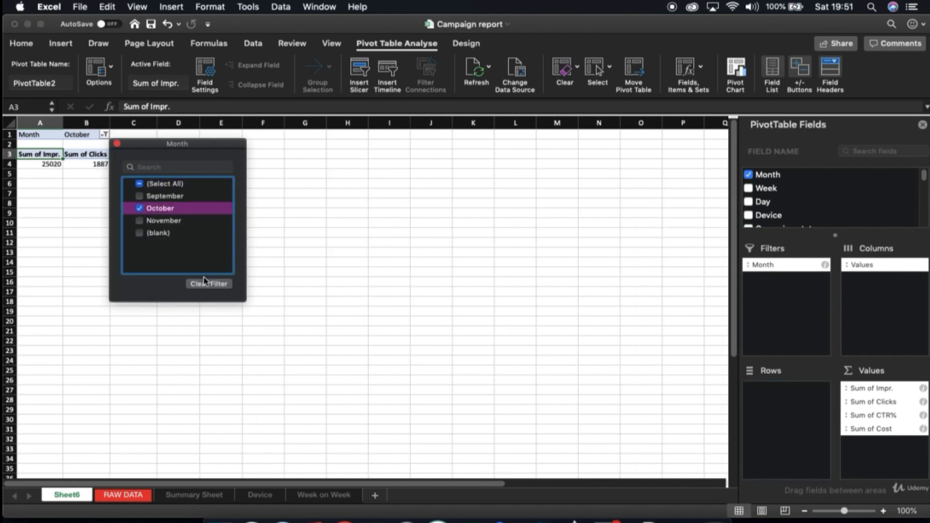
{"action": "left_click", "coordinate": [309, 257]}
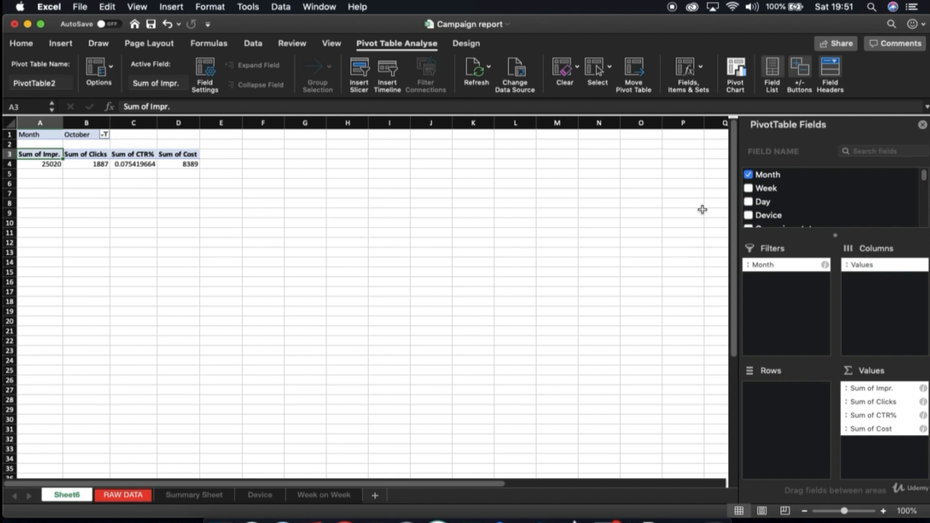
- Add Week as a second pivot filter and use Day as the row field
{"action": "left_click_drag", "start_coordinate": [775, 189], "coordinate": [785, 405]}
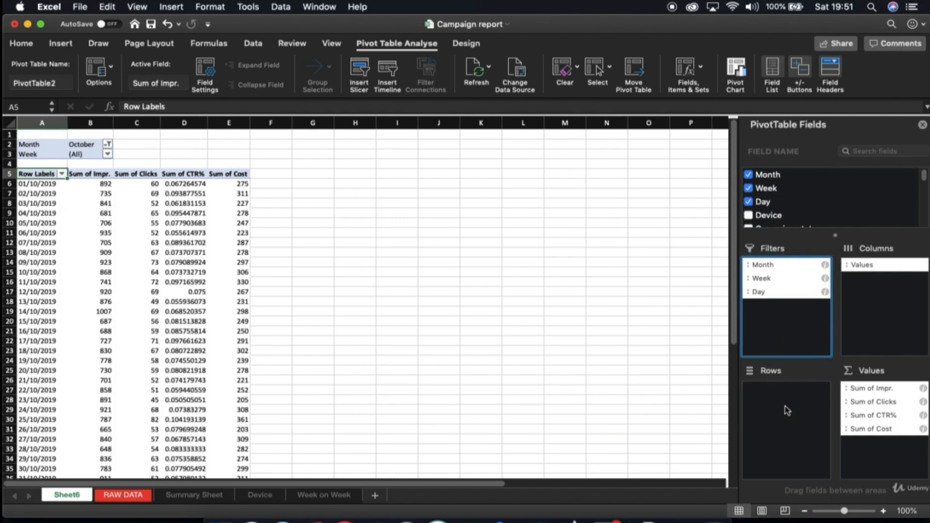
{"action": "scroll", "coordinate": [151, 302], "scroll_direction": "down", "scroll_amount": 5}
{"action": "scroll", "coordinate": [151, 302], "scroll_direction": "up", "scroll_amount": 6}
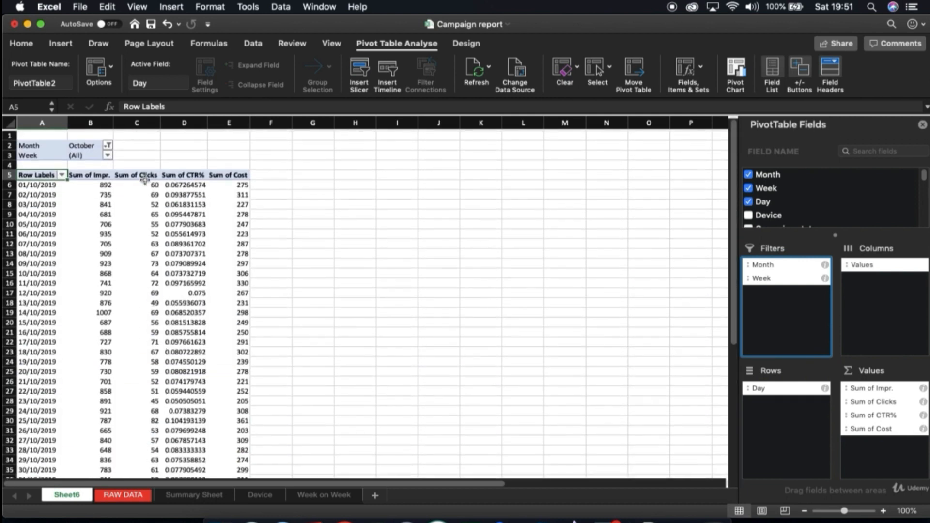
- Change the pivot table's Month filter so that only November is selected
{"action": "left_click", "coordinate": [107, 145]}
{"action": "left_click", "coordinate": [143, 193]}
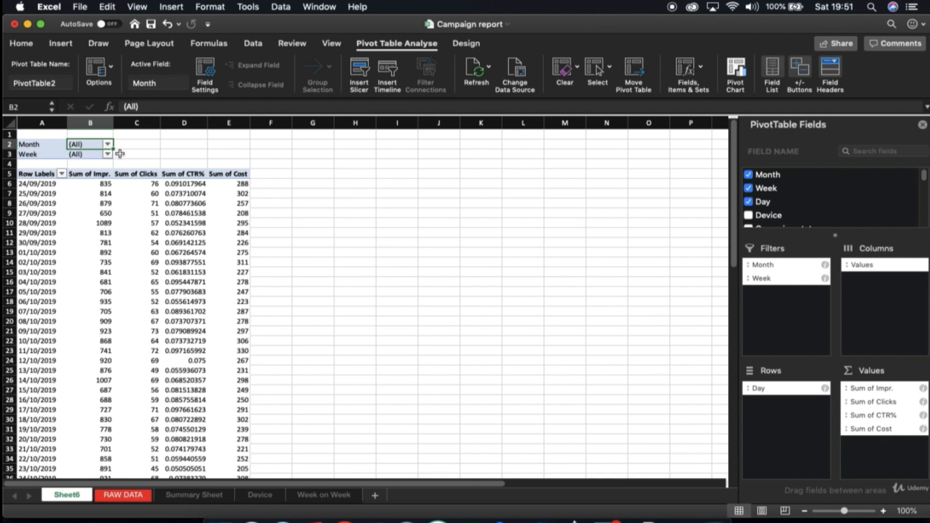
{"action": "left_click", "coordinate": [107, 144]}
{"action": "left_click", "coordinate": [143, 193]}
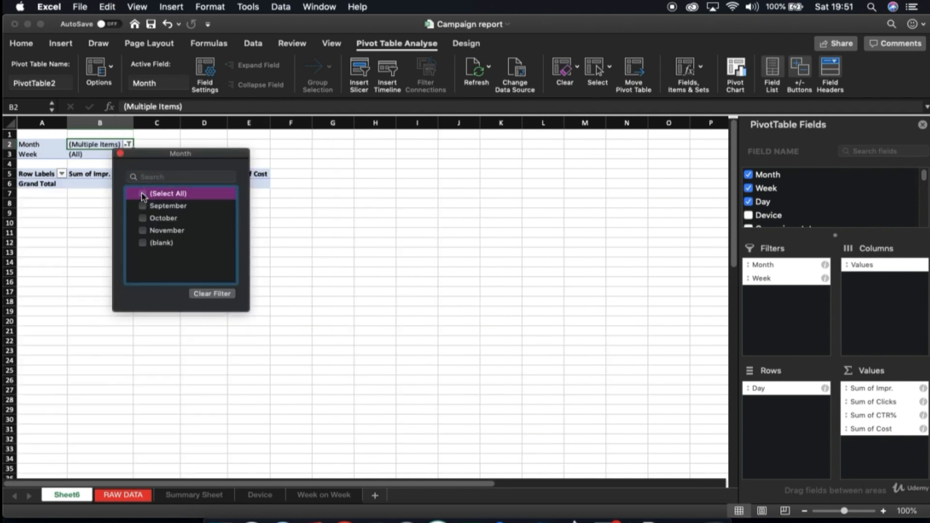
{"action": "left_click", "coordinate": [143, 230]}
{"action": "left_click", "coordinate": [40, 245]}
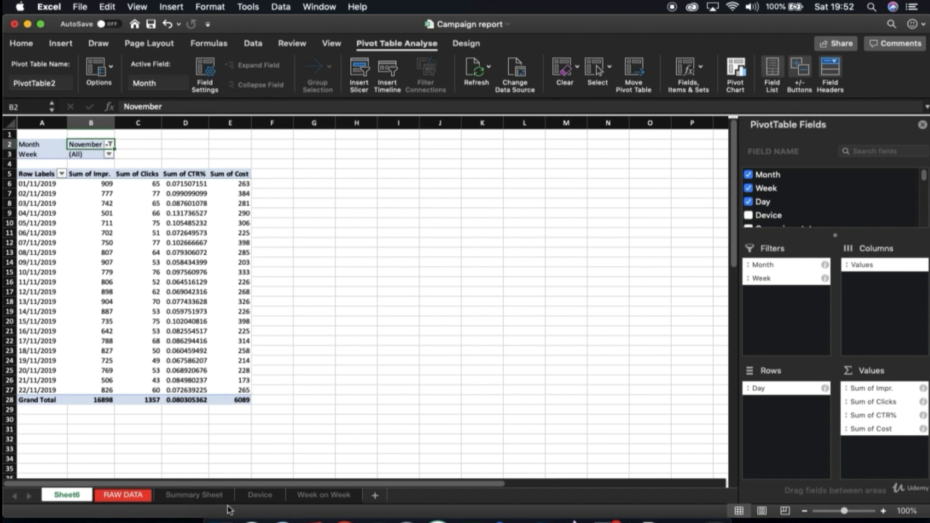
- Look over the Device, Summary Sheet and RAW DATA sheets for comparison with the pivot table
{"action": "left_click", "coordinate": [261, 495]}
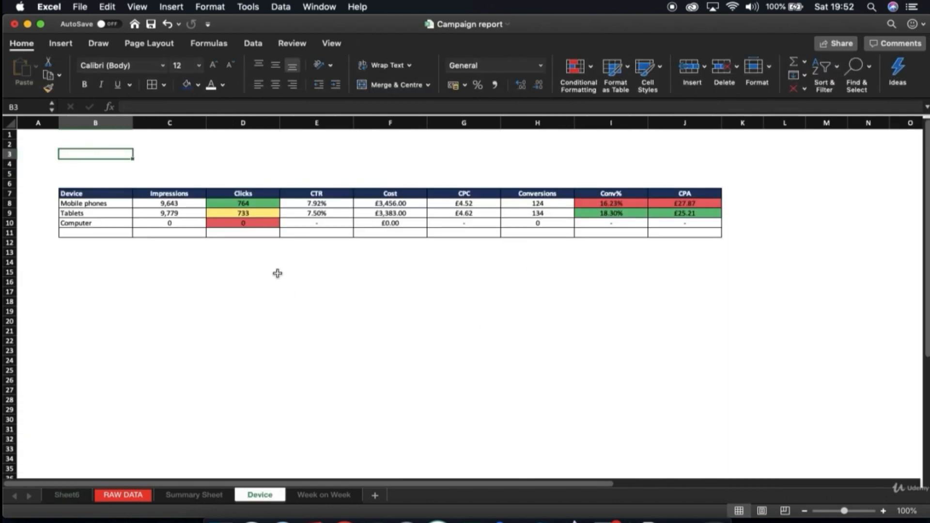
{"action": "left_click", "coordinate": [191, 494]}
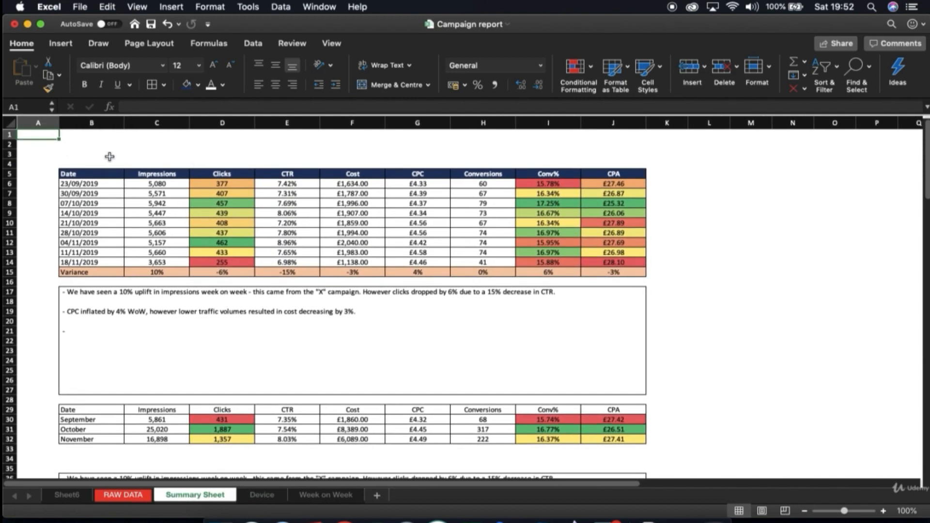
{"action": "left_click", "coordinate": [124, 496]}
- Return to the pivot table on Sheet6 and open its design options
{"action": "left_click", "coordinate": [68, 495]}
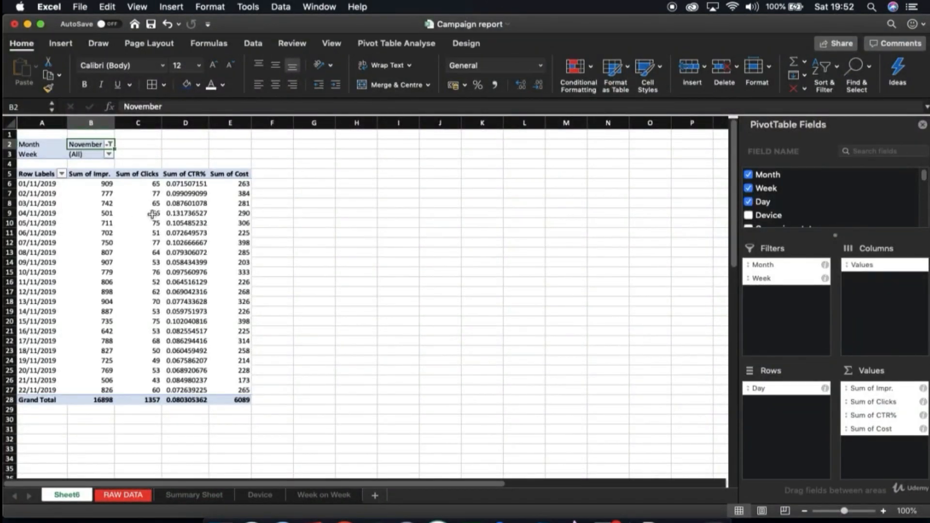
{"action": "left_click", "coordinate": [468, 44]}
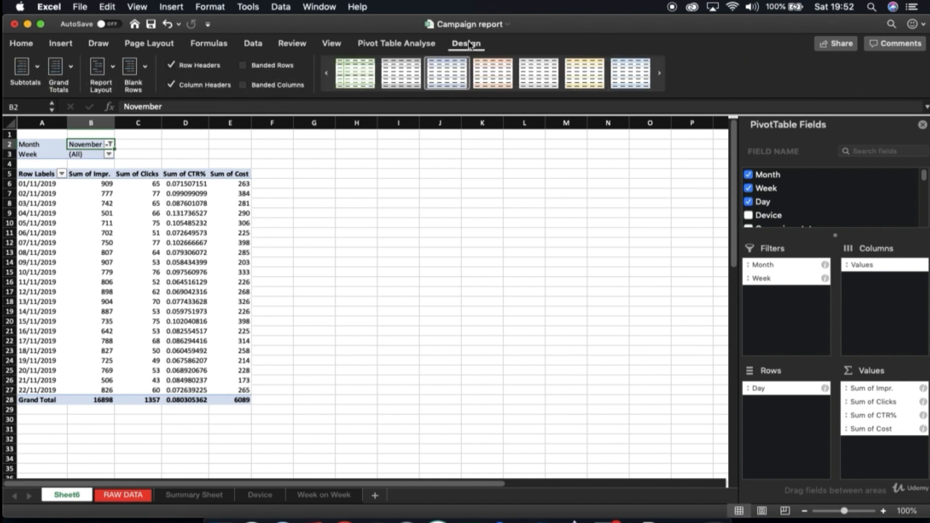